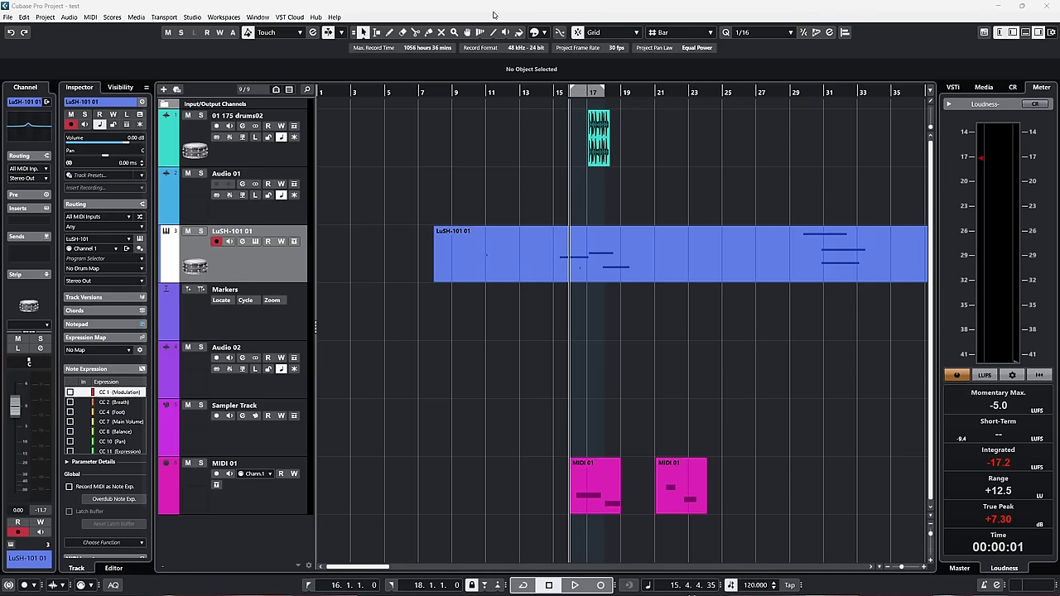
Restore the project window to a floating window and maximize it again
{"action": "left_click_drag", "start_coordinate": [468, 12], "coordinate": [497, 81]}
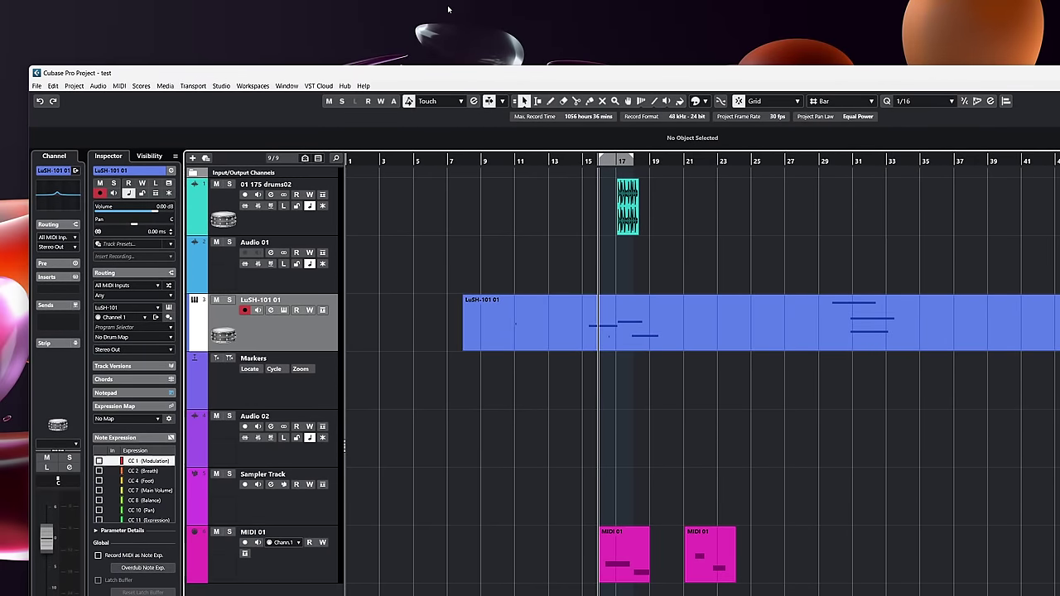
{"action": "double_click", "coordinate": [564, 73]}
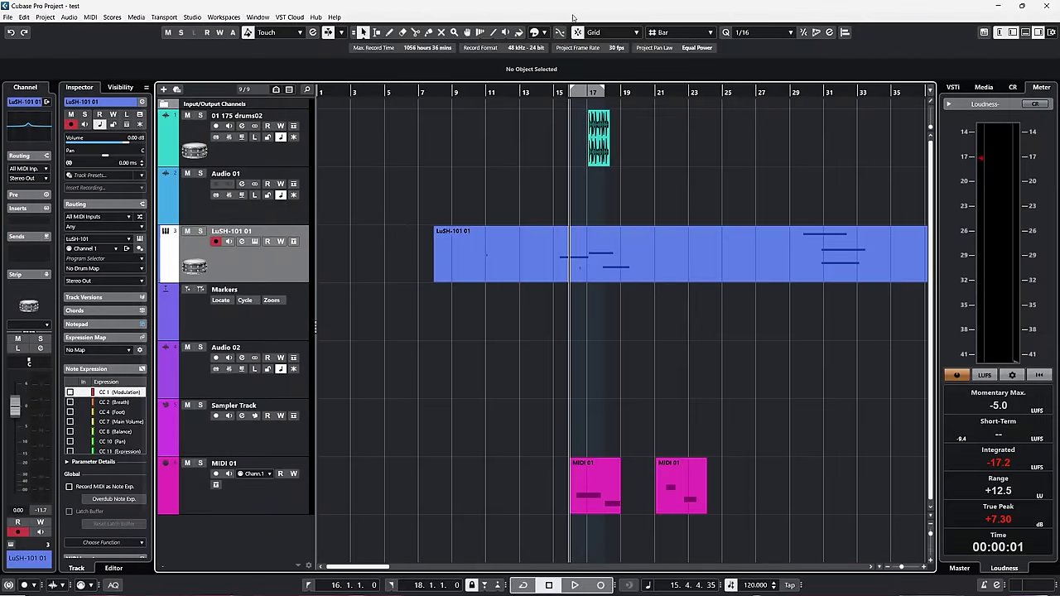
Open the MixConsole, restore it to a floating window over the project, and close it
{"action": "key", "text": "F3"}
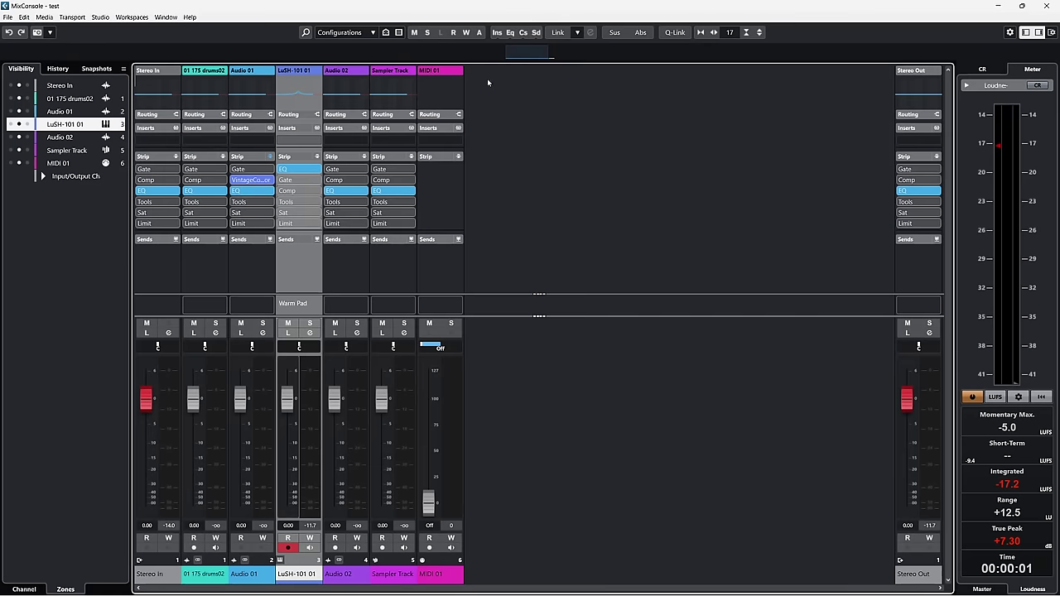
{"action": "left_click_drag", "start_coordinate": [471, 11], "coordinate": [347, 165]}
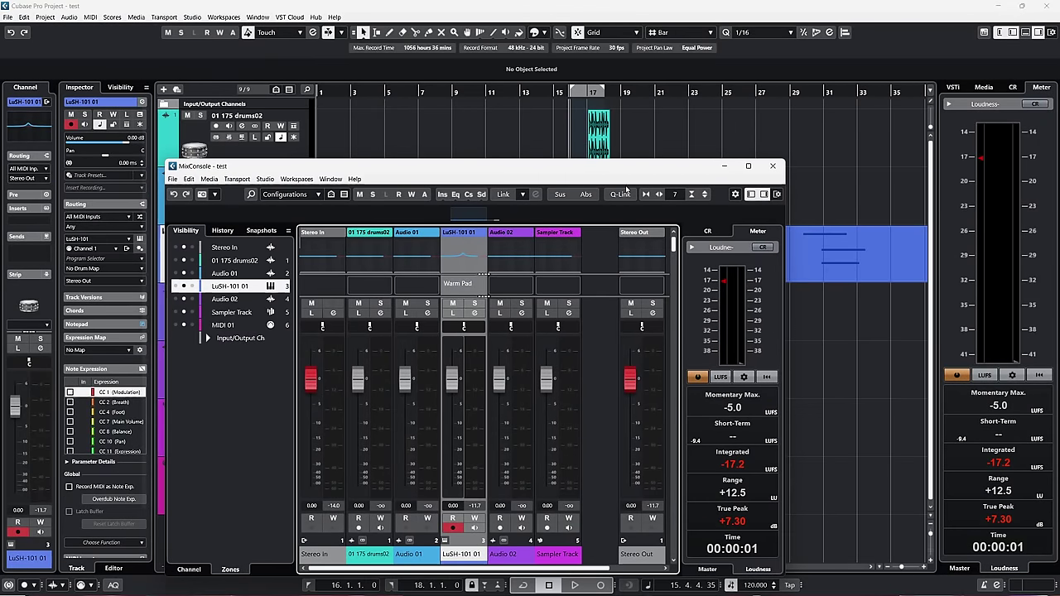
{"action": "left_click", "coordinate": [773, 165]}
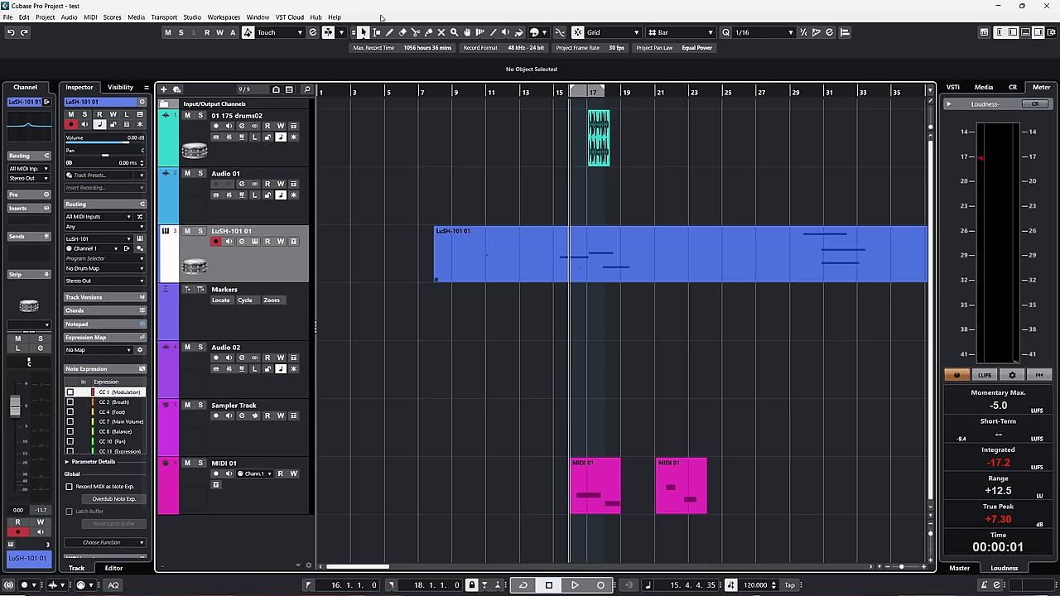
Shrink the project window out of its maximized state and bring it back to full screen
{"action": "double_click", "coordinate": [381, 16]}
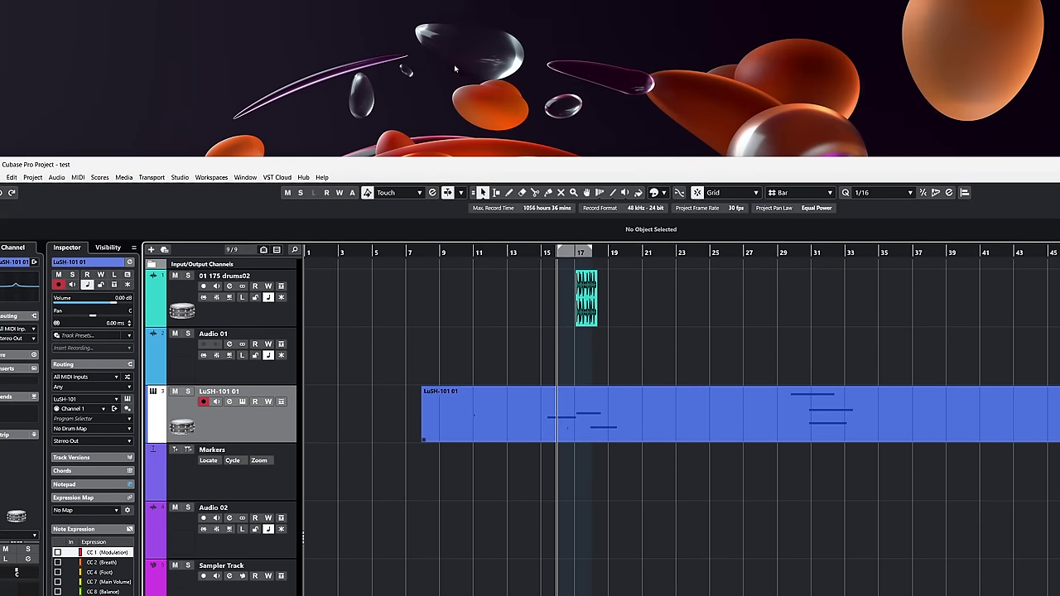
{"action": "double_click", "coordinate": [436, 173]}
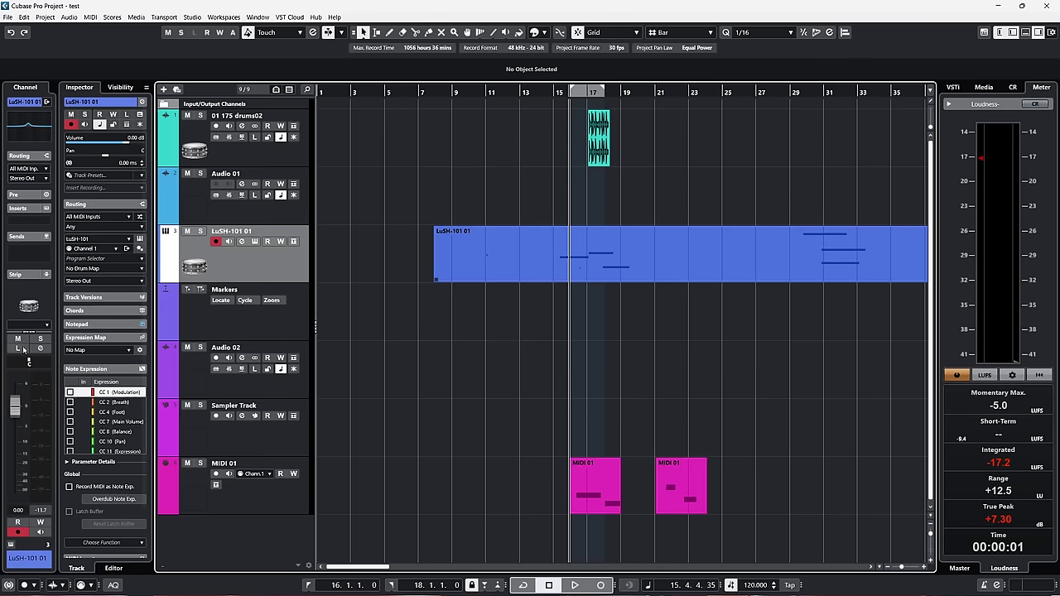
Open the MixConsole, maximize it to view all channels, and close it
{"action": "key", "text": "F3"}
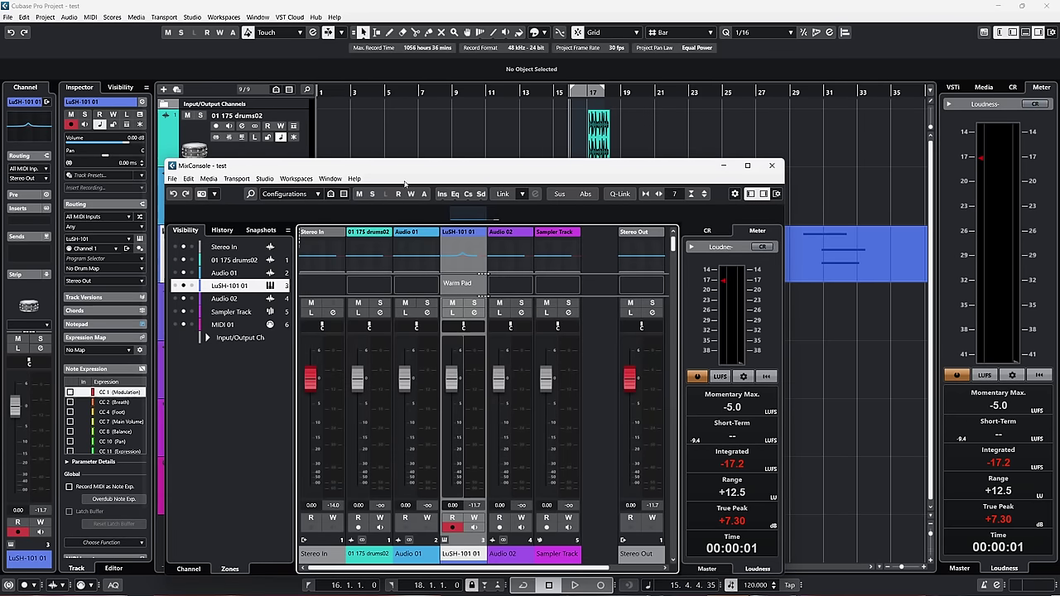
{"action": "left_click_drag", "start_coordinate": [407, 172], "coordinate": [410, 141]}
{"action": "double_click", "coordinate": [410, 140]}
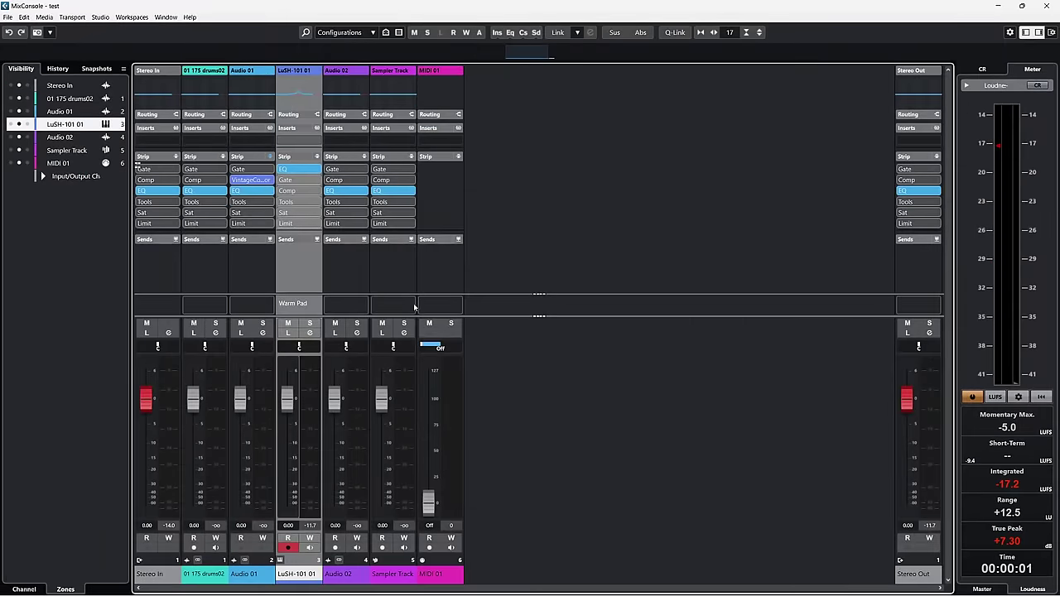
{"action": "key", "text": "F3"}
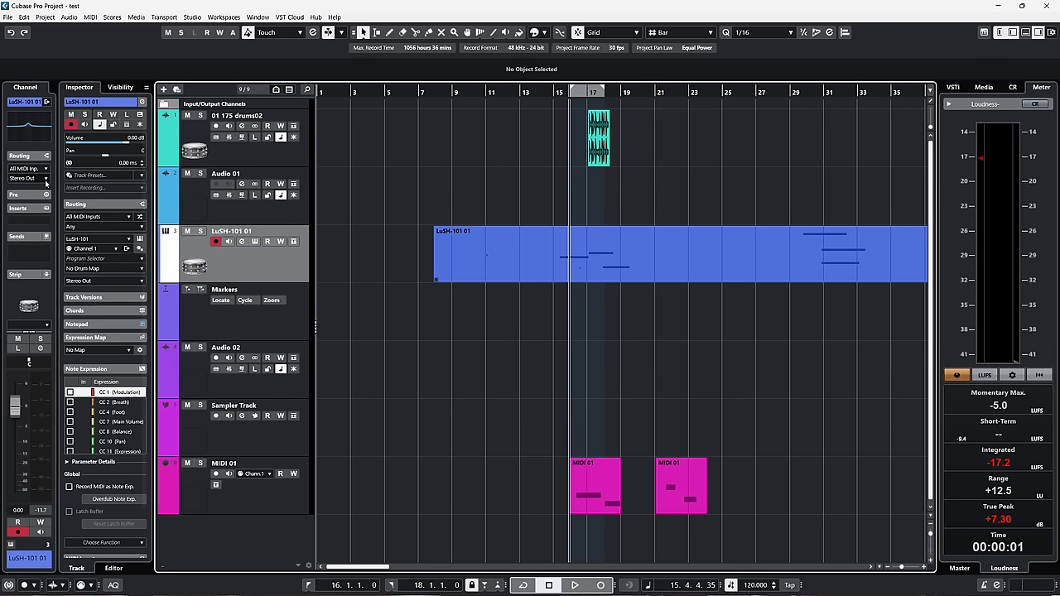
Open the LuSH-101 01 channel's EQ, try its high-cut filter at about 5763 Hz, and deactivate the 2 LMF band
{"action": "left_click", "coordinate": [31, 129]}
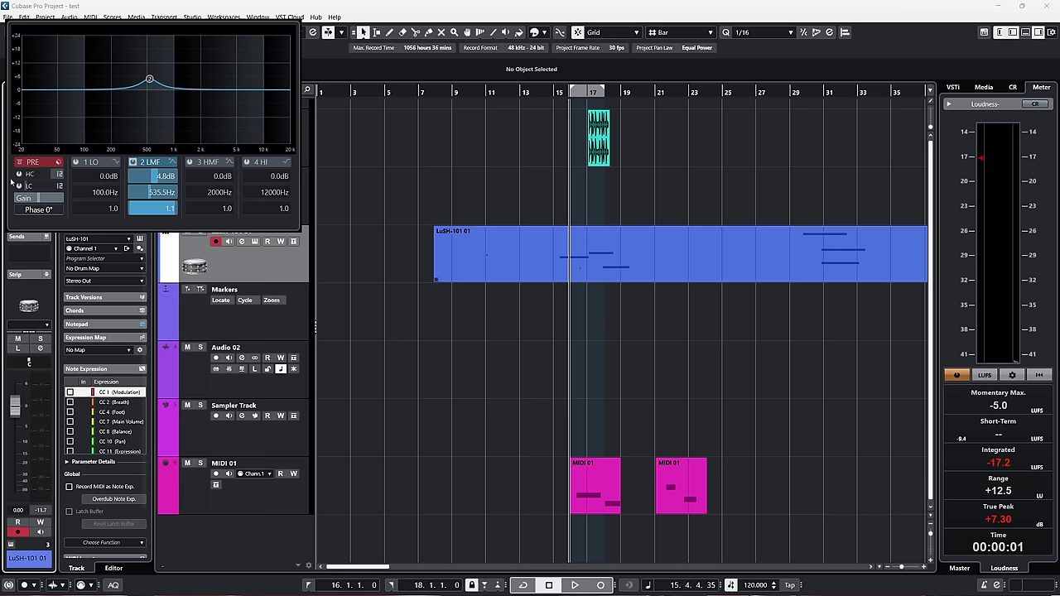
{"action": "left_click", "coordinate": [19, 174]}
{"action": "scroll", "coordinate": [37, 175], "scroll_direction": "up", "scroll_amount": 3}
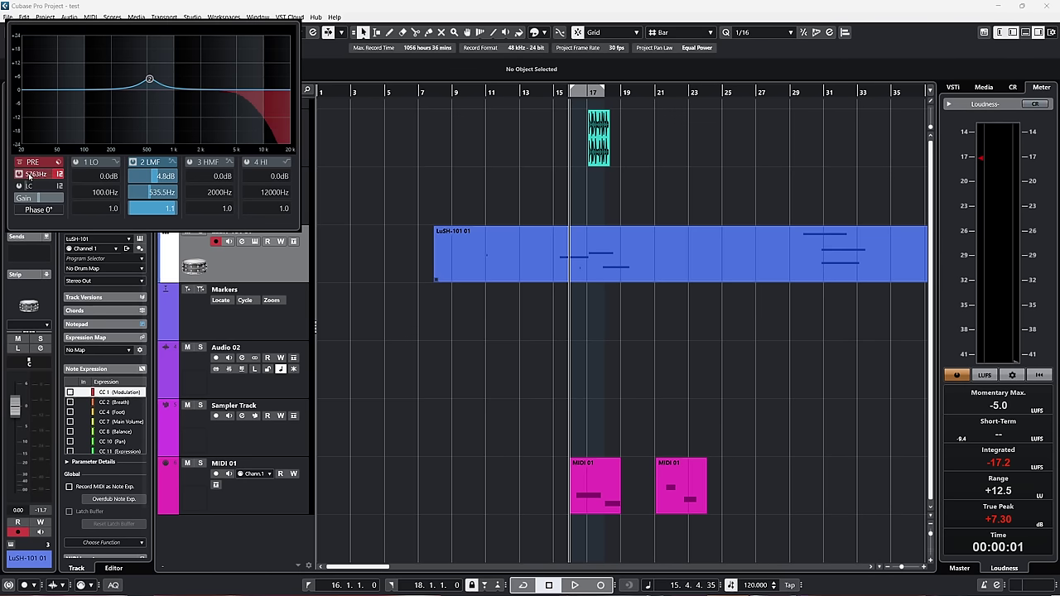
{"action": "left_click", "coordinate": [18, 174]}
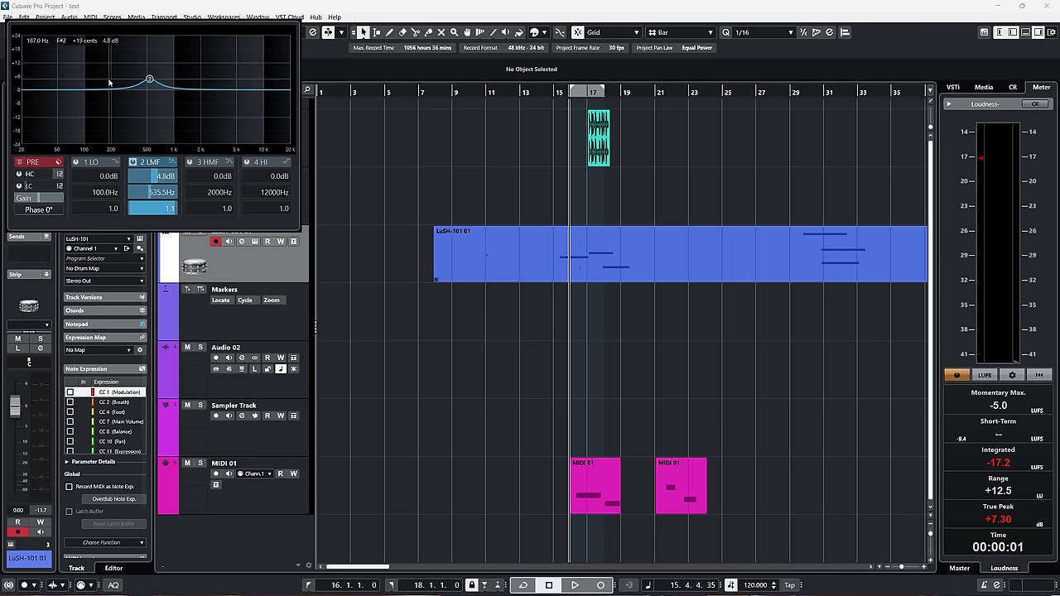
{"action": "double_click", "coordinate": [149, 82]}
{"action": "left_click_drag", "start_coordinate": [149, 85], "coordinate": [146, 62]}
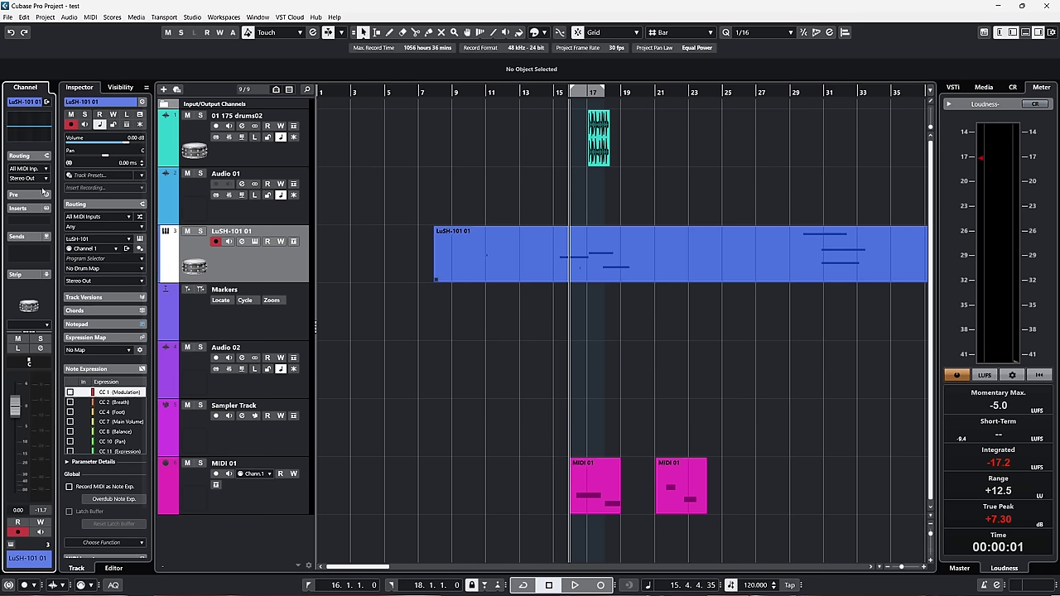
Hide the Pre section in the channel strip beside the Inspector
{"action": "right_click", "coordinate": [15, 289]}
{"action": "right_click", "coordinate": [11, 287]}
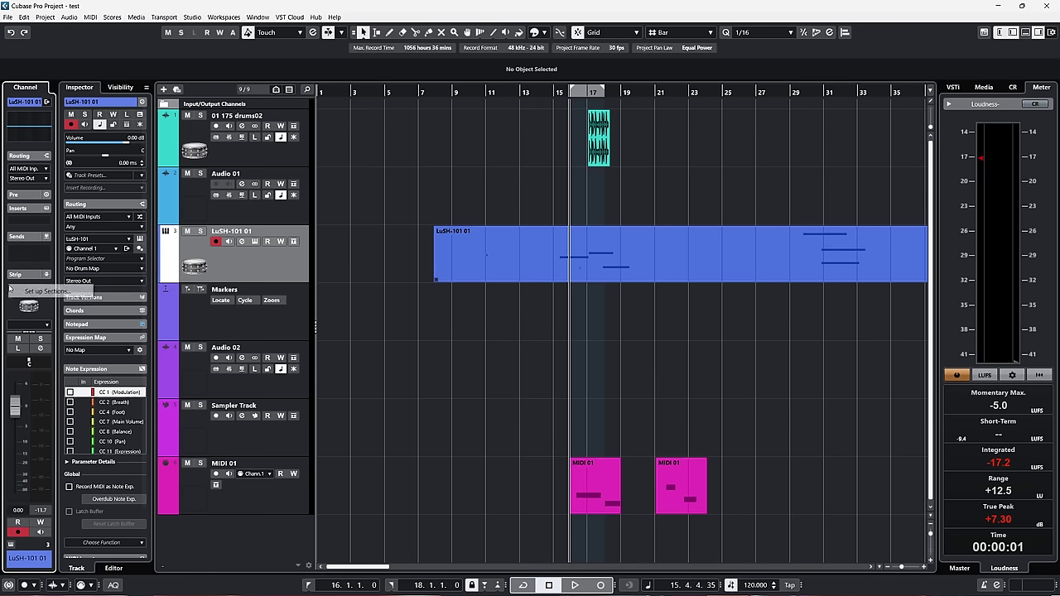
{"action": "left_click", "coordinate": [30, 292]}
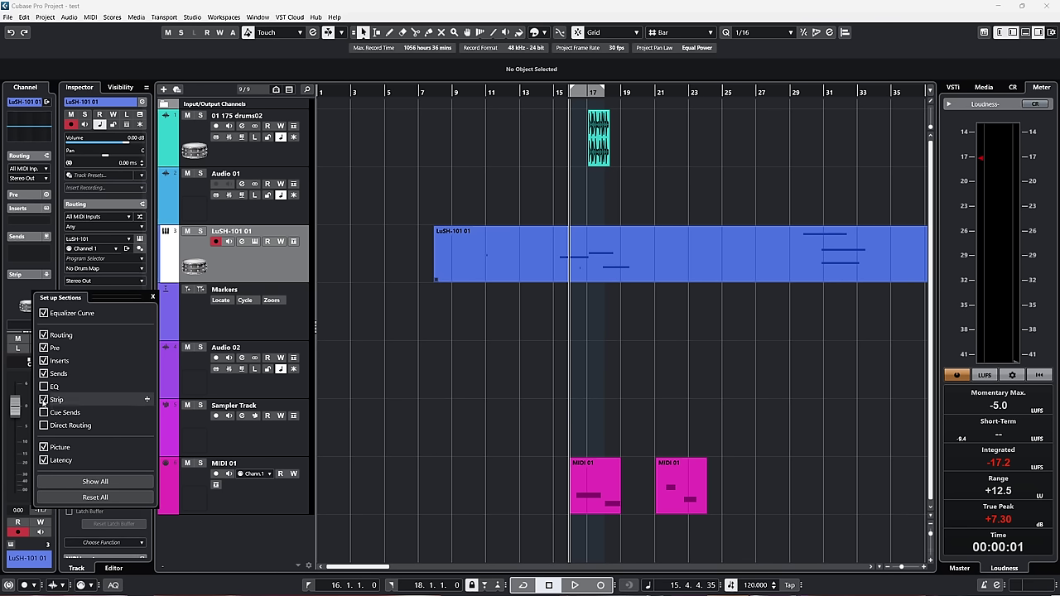
{"action": "left_click", "coordinate": [43, 400]}
{"action": "left_click", "coordinate": [43, 400]}
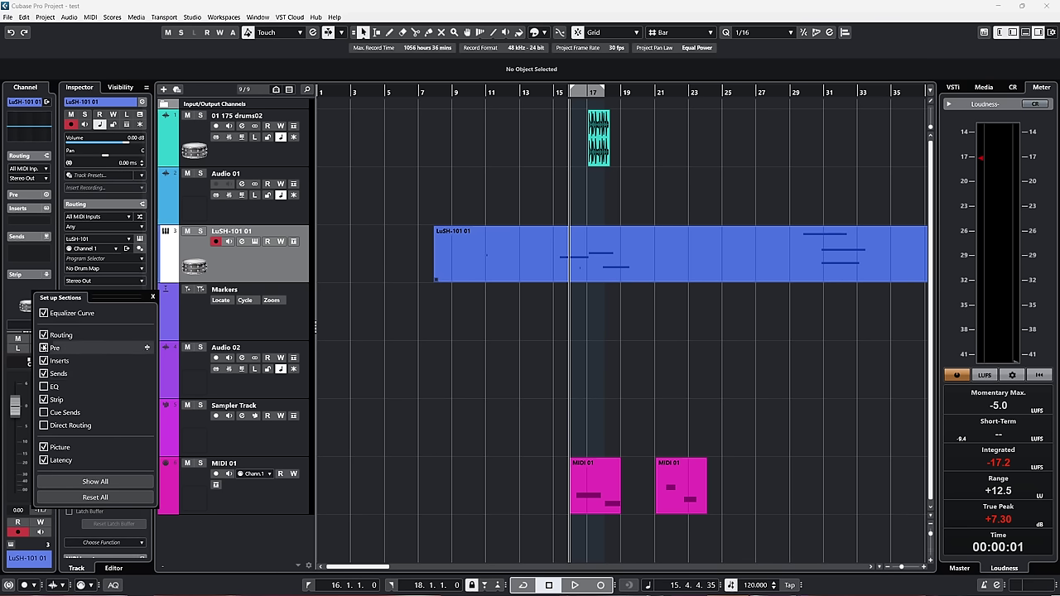
{"action": "left_click", "coordinate": [43, 348]}
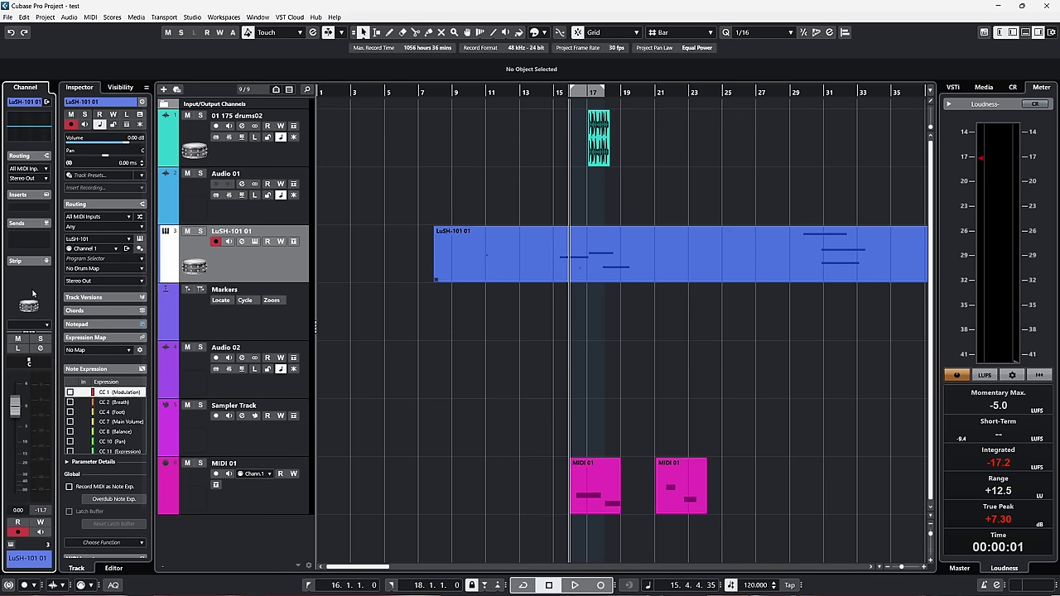
View the channel strip for the Audio 01, LuSH-101 01, Markers and Audio 02 tracks, finishing with the Sampler Track selected
{"action": "scroll", "coordinate": [124, 310], "scroll_direction": "down", "scroll_amount": 2}
{"action": "scroll", "coordinate": [124, 310], "scroll_direction": "up", "scroll_amount": 2}
{"action": "left_click", "coordinate": [254, 221]}
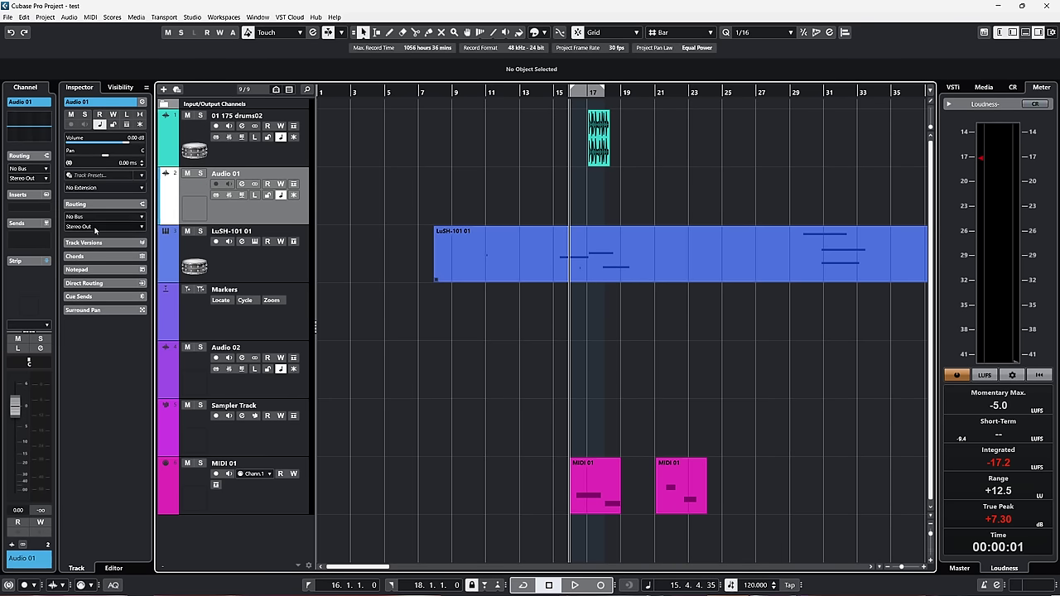
{"action": "left_click", "coordinate": [242, 269]}
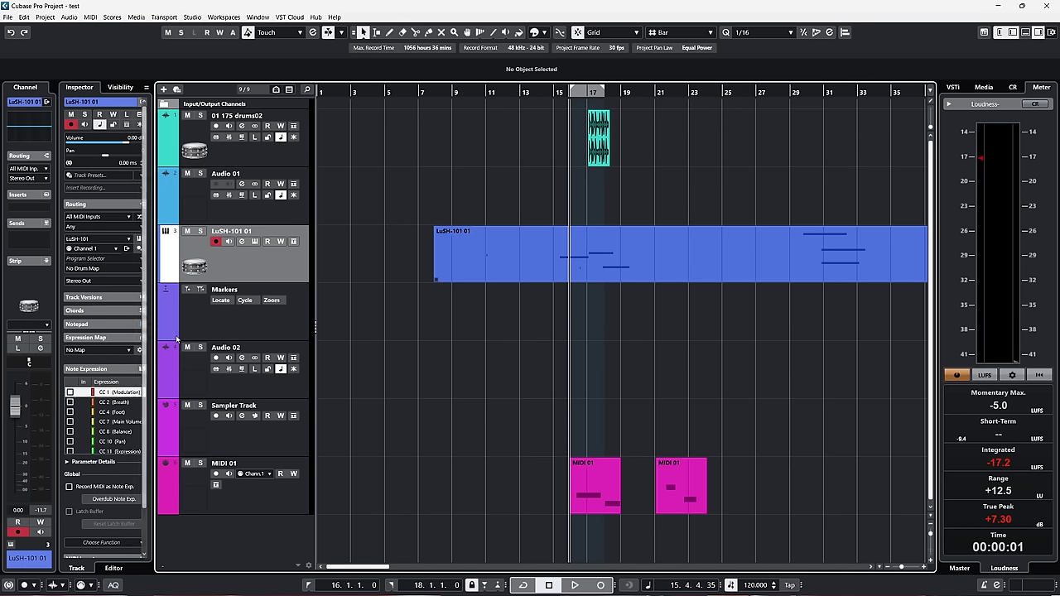
{"action": "left_click", "coordinate": [236, 386]}
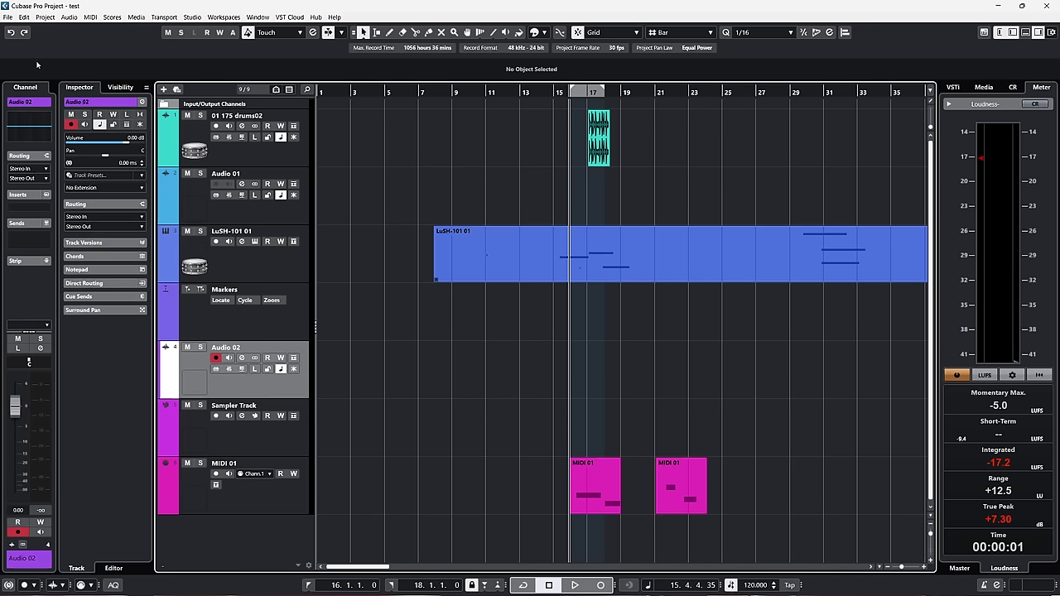
{"action": "left_click", "coordinate": [224, 324]}
{"action": "left_click", "coordinate": [237, 384]}
{"action": "left_click", "coordinate": [232, 444]}
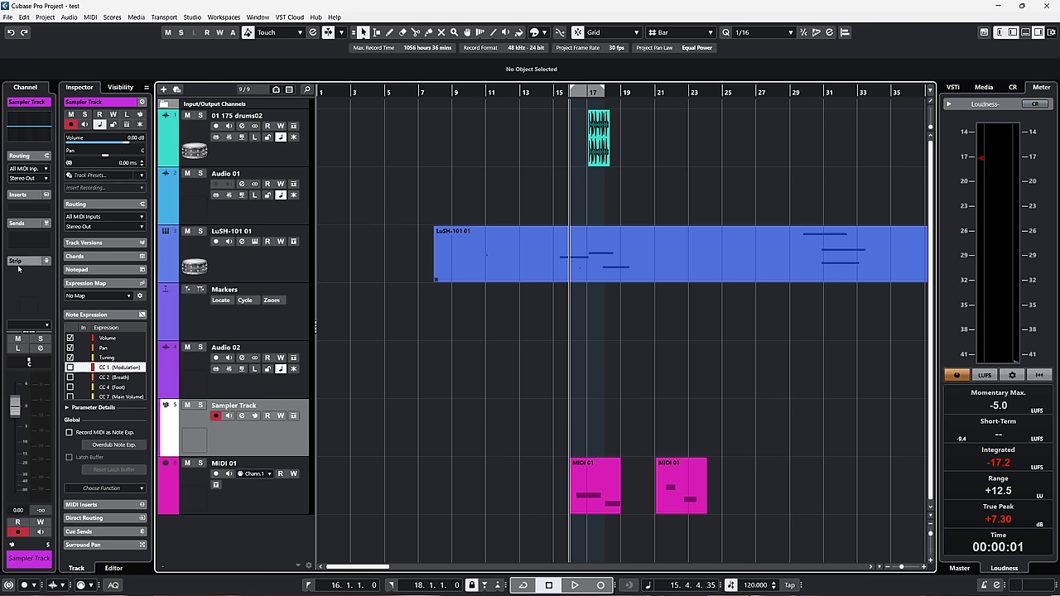
Add the Fader section to the Sampler Track's Inspector and expand it
{"action": "scroll", "coordinate": [135, 389], "scroll_direction": "down", "scroll_amount": 2}
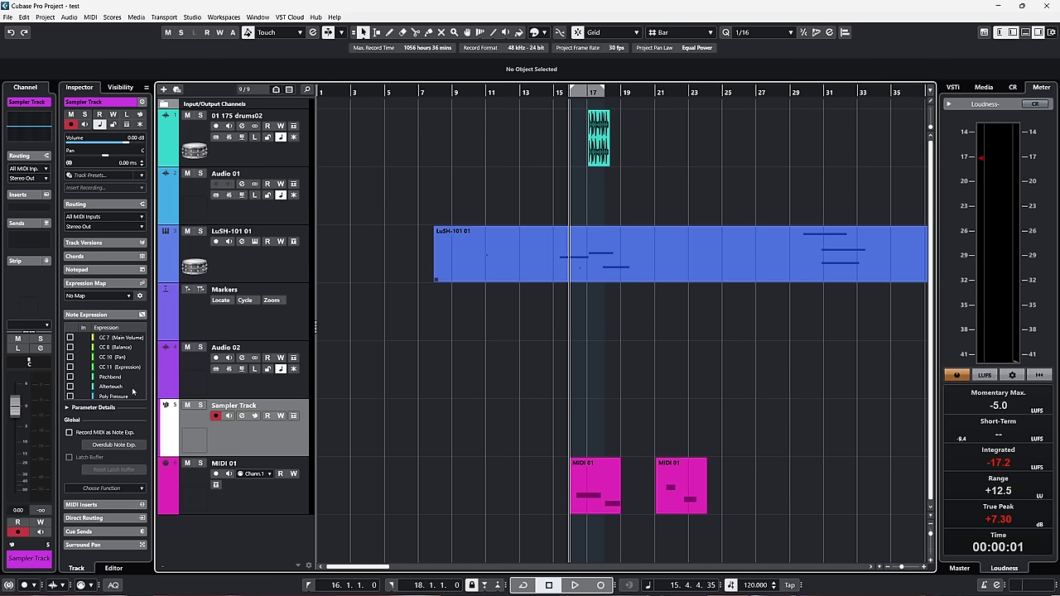
{"action": "right_click", "coordinate": [81, 560]}
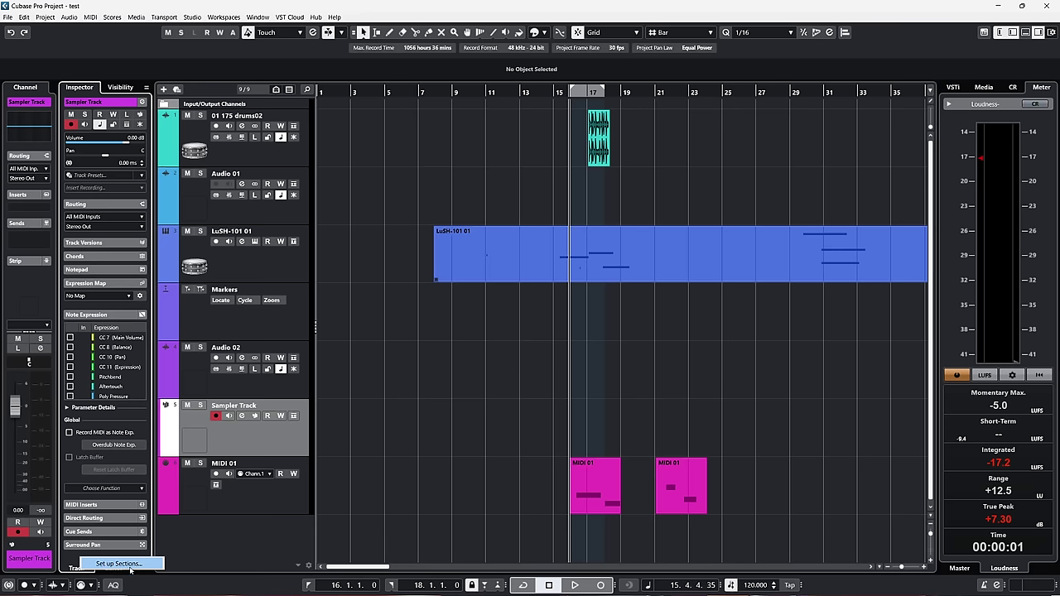
{"action": "right_click", "coordinate": [72, 561]}
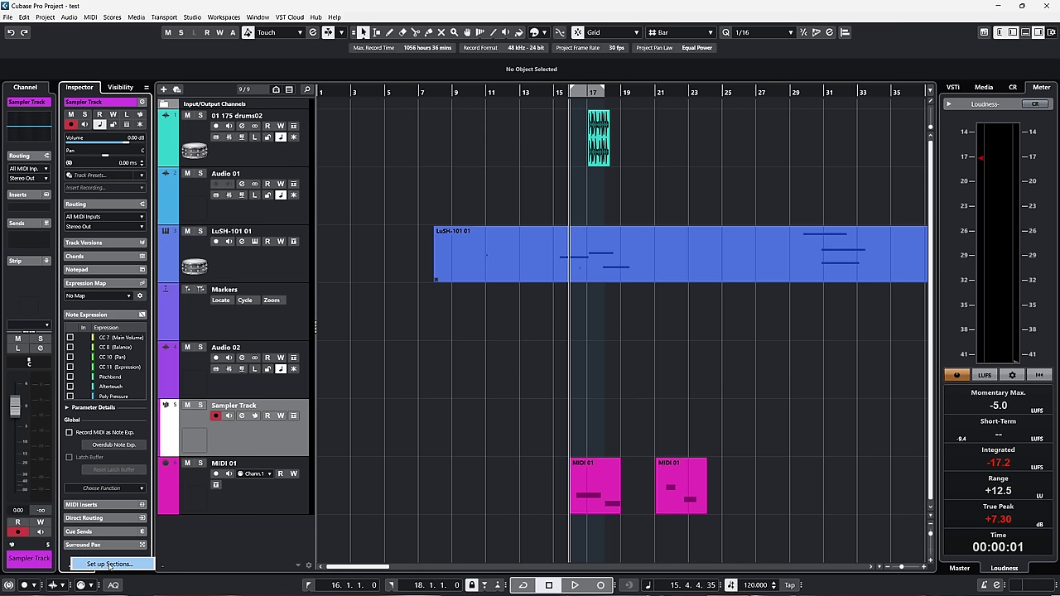
{"action": "left_click", "coordinate": [109, 564]}
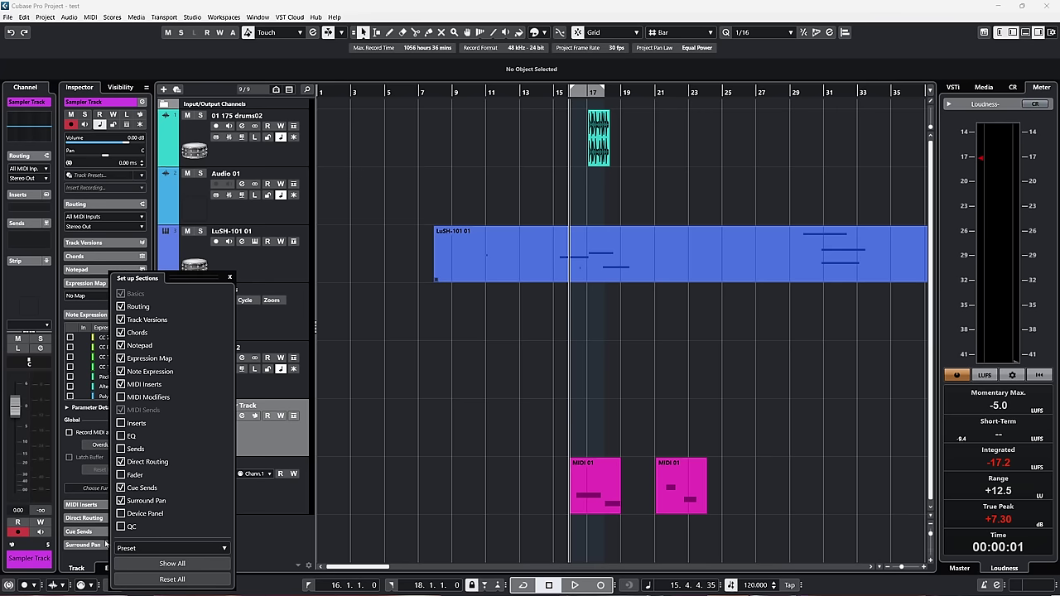
{"action": "left_click", "coordinate": [121, 475]}
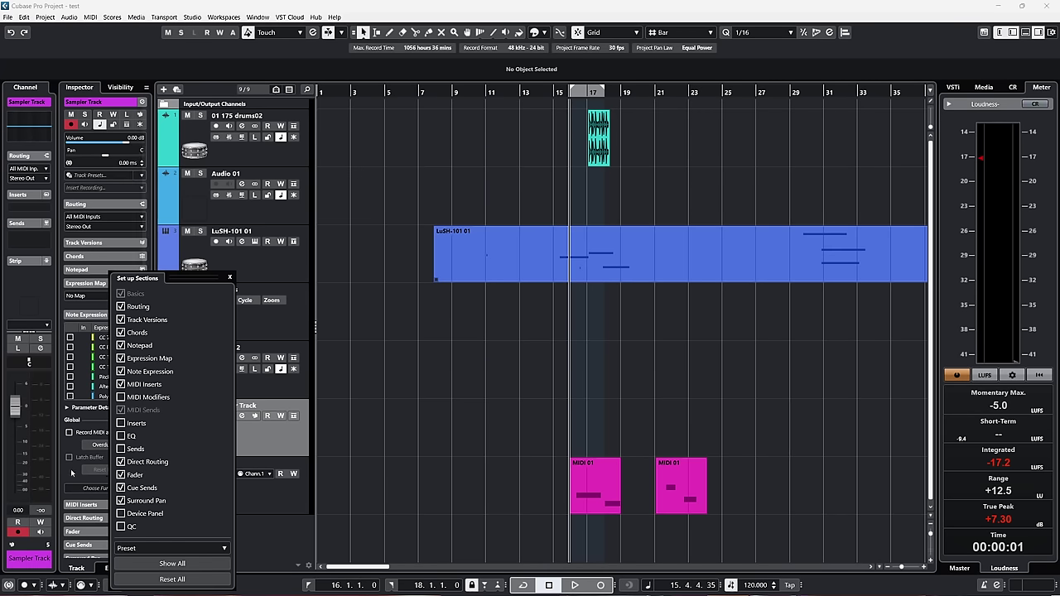
{"action": "scroll", "coordinate": [81, 530], "scroll_direction": "down", "scroll_amount": 1}
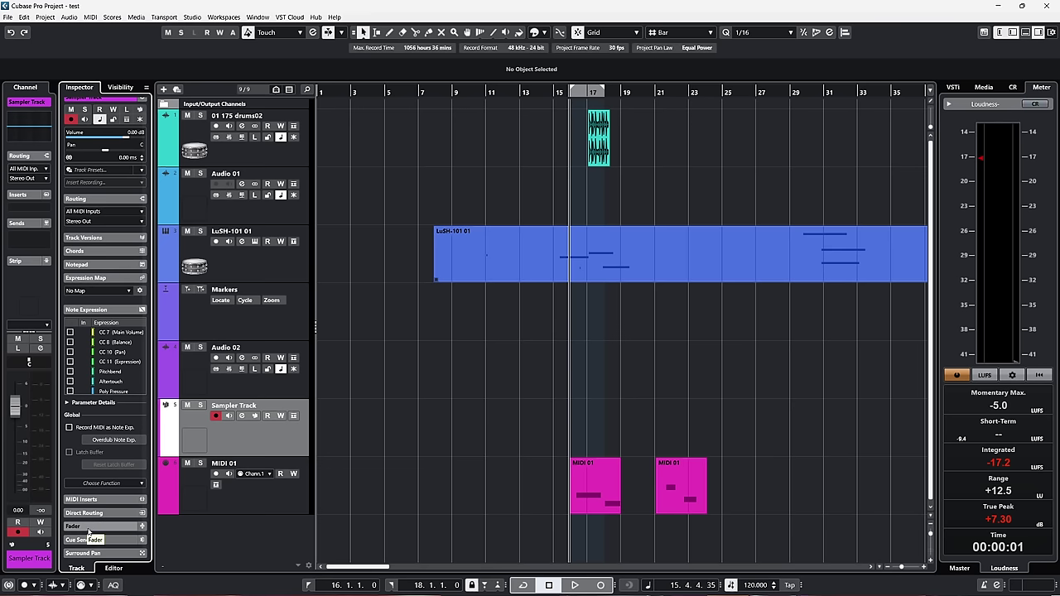
{"action": "left_click", "coordinate": [89, 527]}
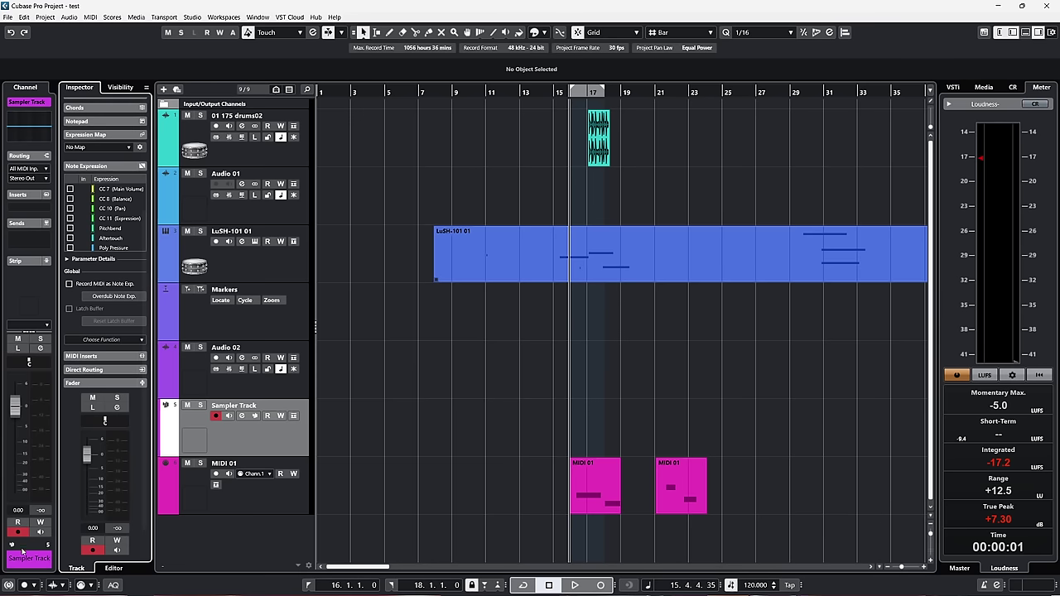
Collapse the Fader, Note Expression and Expression Map sections in the Inspector
{"action": "left_click", "coordinate": [86, 383]}
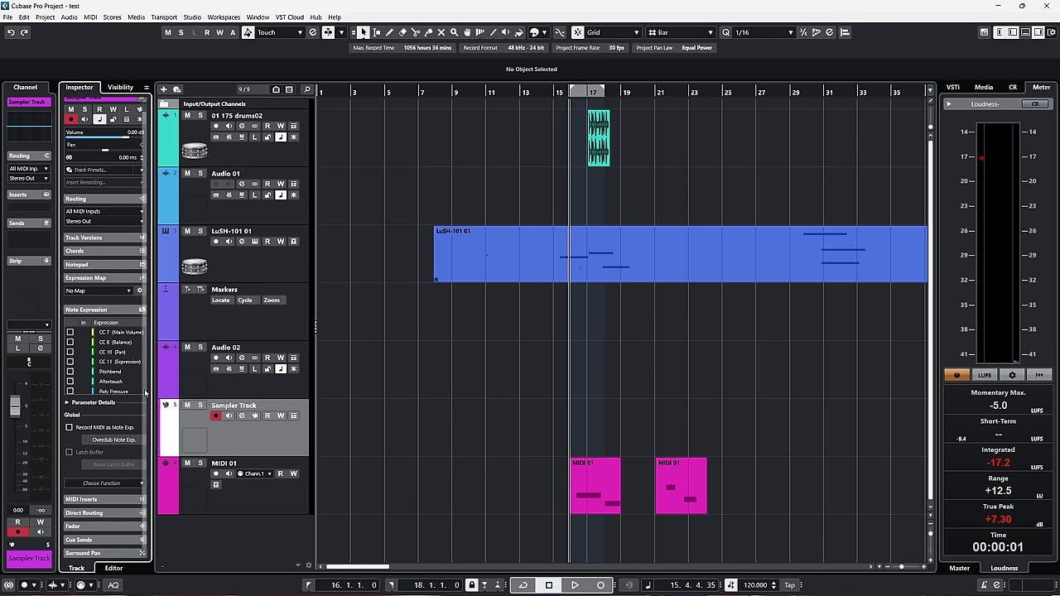
{"action": "left_click", "coordinate": [96, 315]}
{"action": "left_click", "coordinate": [83, 283]}
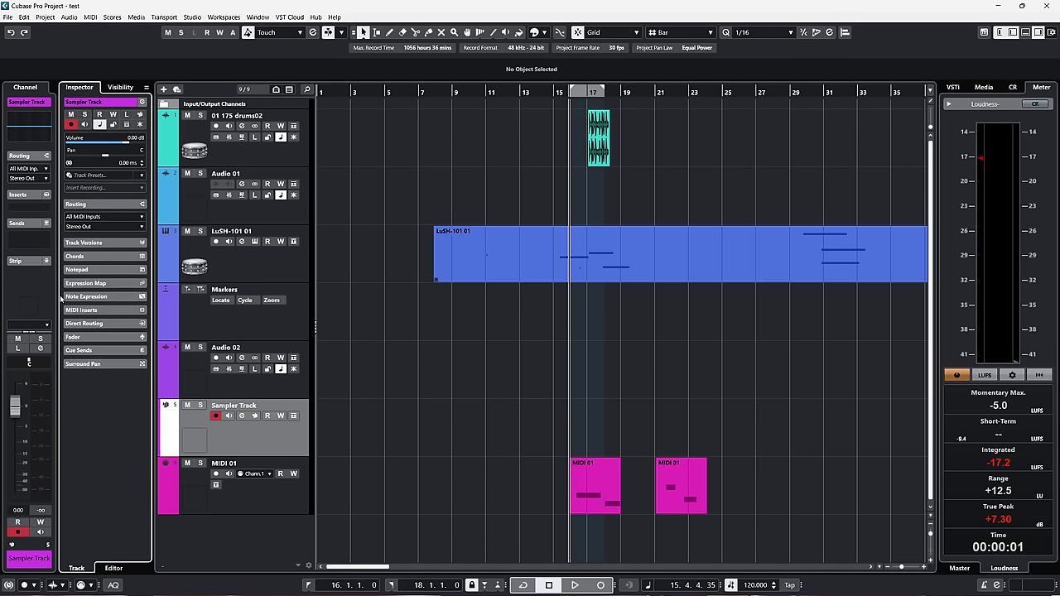
Resize the channel strip beside the Inspector, making it narrow first and finally wider than its original width
{"action": "left_click_drag", "start_coordinate": [57, 297], "coordinate": [5, 300]}
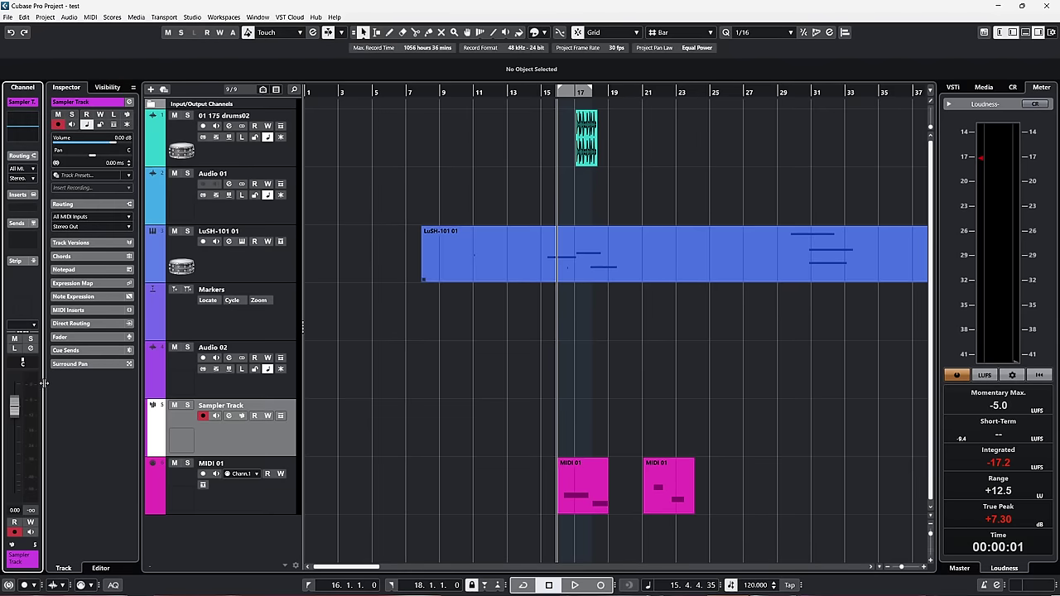
{"action": "left_click_drag", "start_coordinate": [44, 383], "coordinate": [71, 383]}
{"action": "left_click_drag", "start_coordinate": [165, 382], "coordinate": [106, 387]}
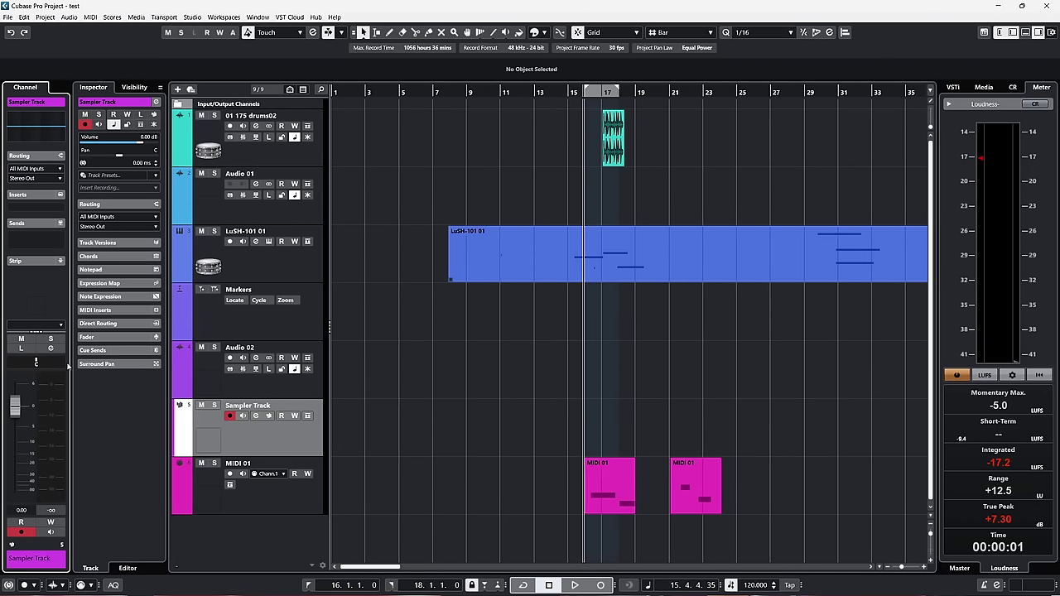
Hide the Channel area in the project's window layout setup
{"action": "left_click", "coordinate": [1051, 34]}
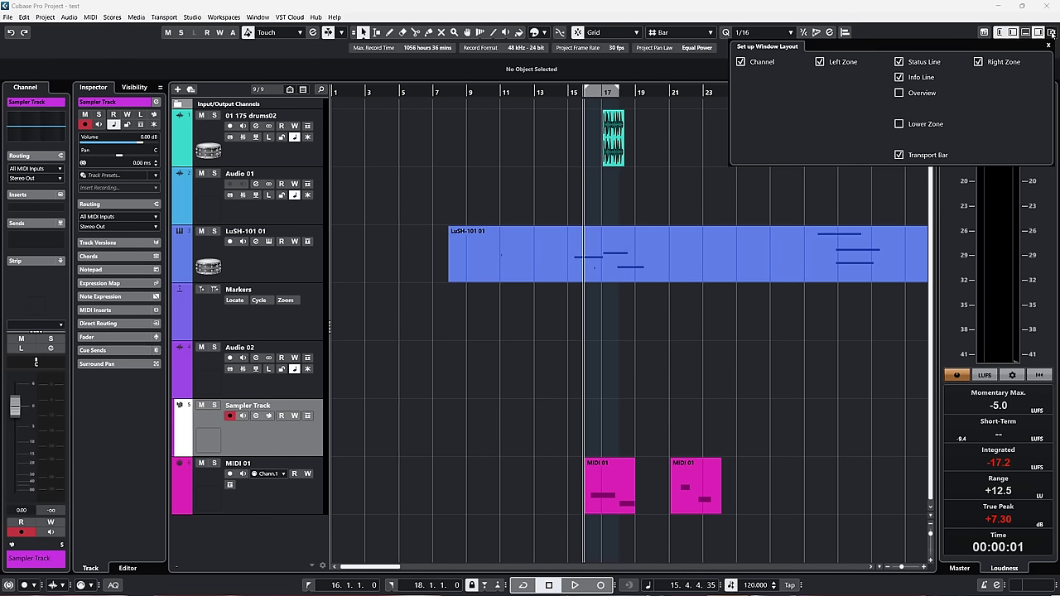
{"action": "left_click", "coordinate": [741, 62]}
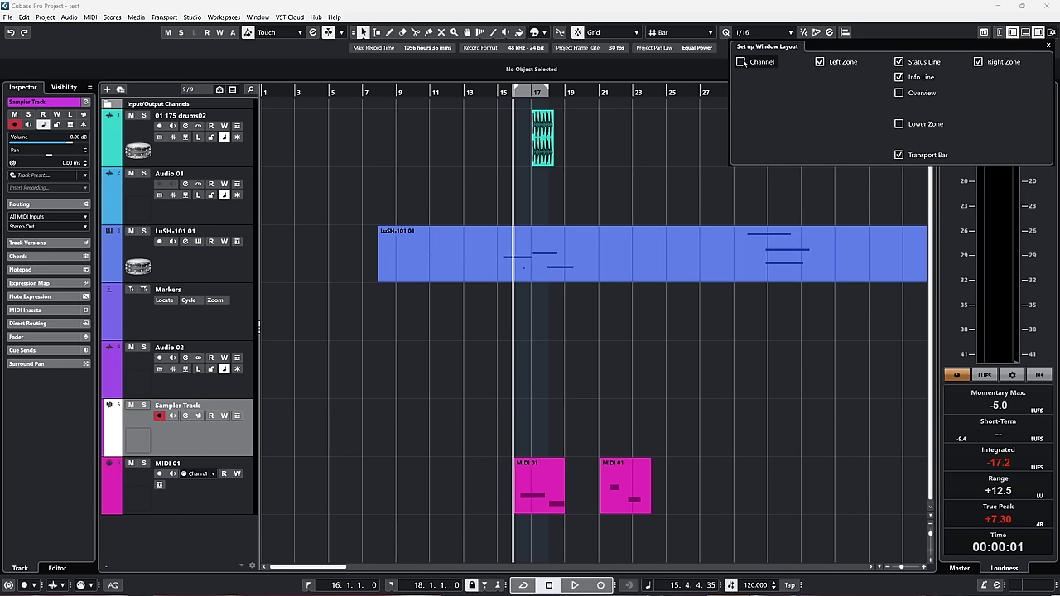
Show the Channel area in the project's window layout, then hide the Left Zone and show it again
{"action": "left_click", "coordinate": [741, 62]}
{"action": "left_click", "coordinate": [820, 62]}
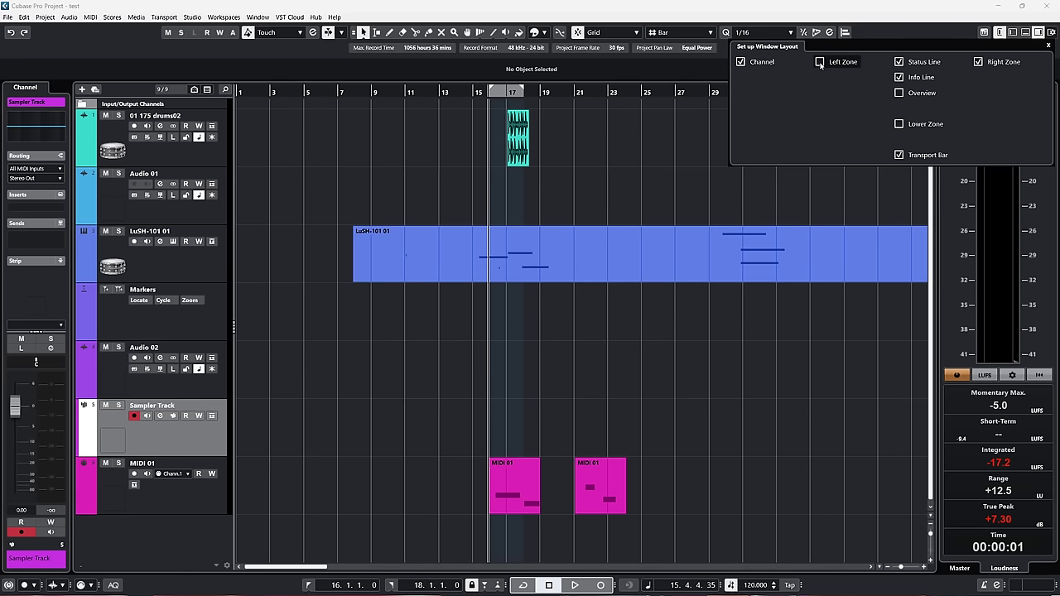
{"action": "left_click", "coordinate": [820, 62]}
Open the MixConsole and load the Noise Gate in Audio 01's channel strip with its pop-up controls open
{"action": "key", "text": "F3"}
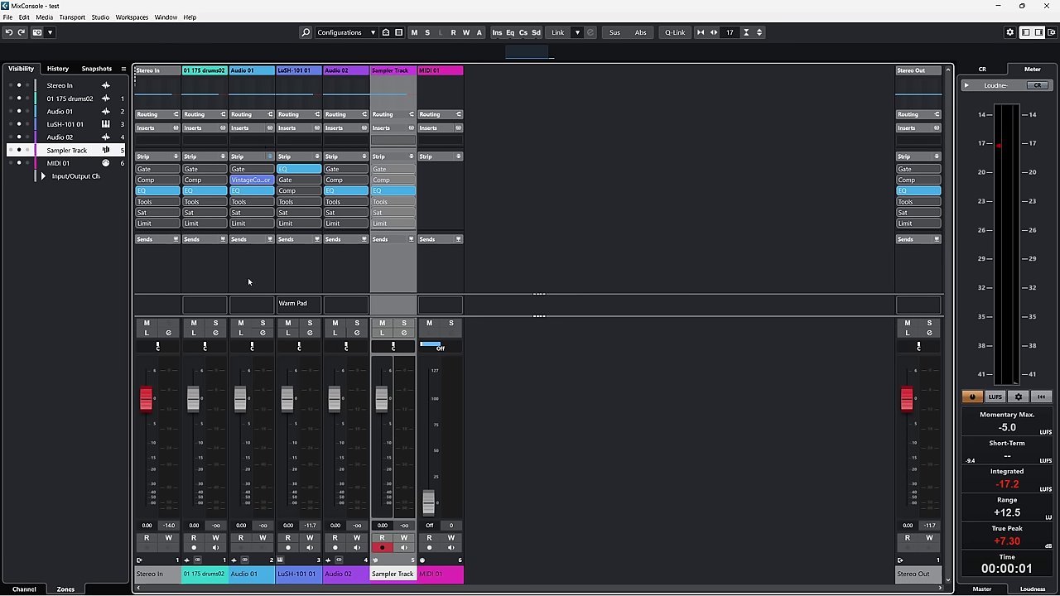
{"action": "left_click", "coordinate": [261, 170]}
{"action": "left_click", "coordinate": [252, 171]}
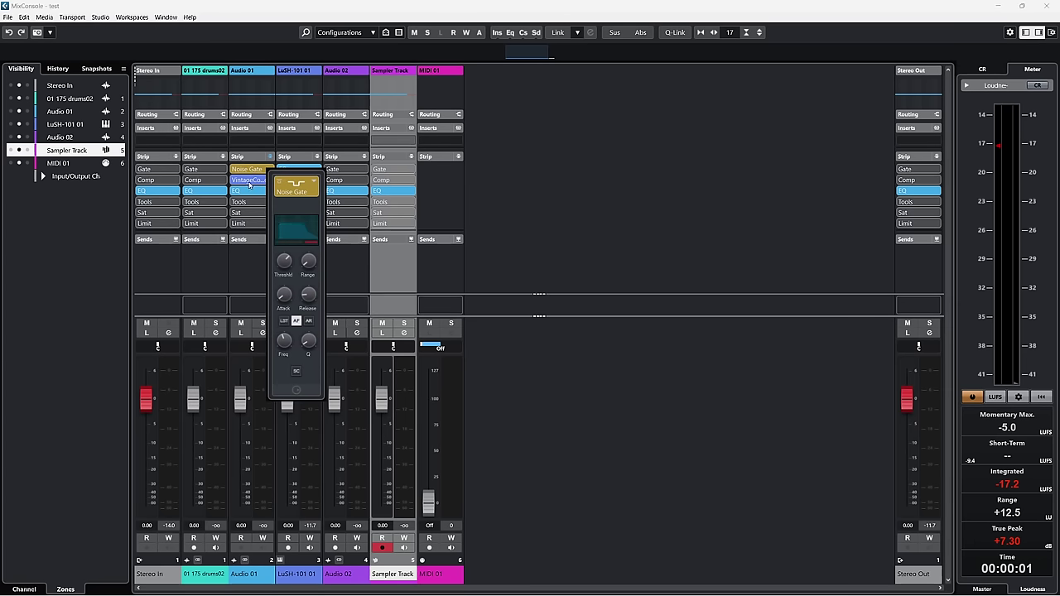
View the VintageCompressor's pop-up controls on Audio 01 and open the list of available compressor modules
{"action": "left_click", "coordinate": [250, 180]}
{"action": "left_click", "coordinate": [252, 182]}
{"action": "mouse_move", "coordinate": [252, 183]}
{"action": "left_mouse_down"}
{"action": "mouse_move", "coordinate": [256, 170]}
{"action": "mouse_move", "coordinate": [267, 191]}
{"action": "left_mouse_up"}
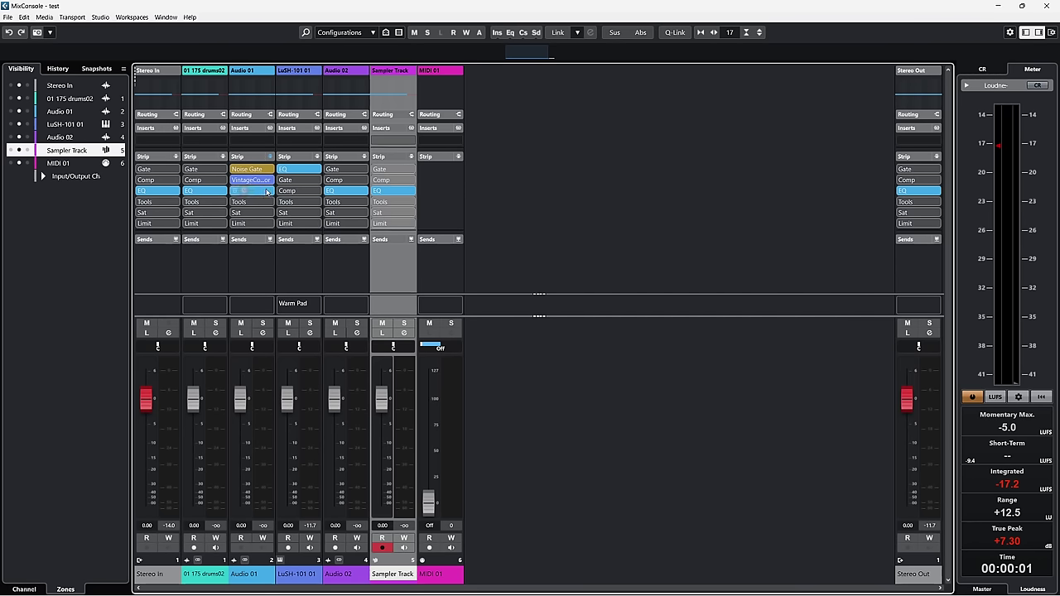
{"action": "left_click", "coordinate": [270, 181]}
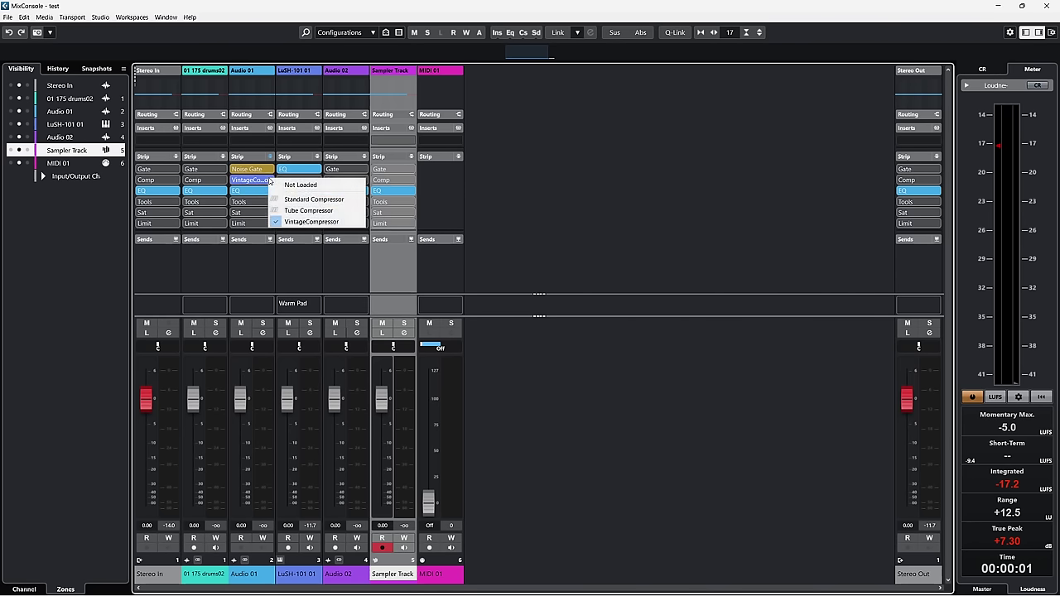
Show the channel strip modules as Strip Modules and expand the VintageCompressor inside Audio 01's strip
{"action": "right_click", "coordinate": [254, 181]}
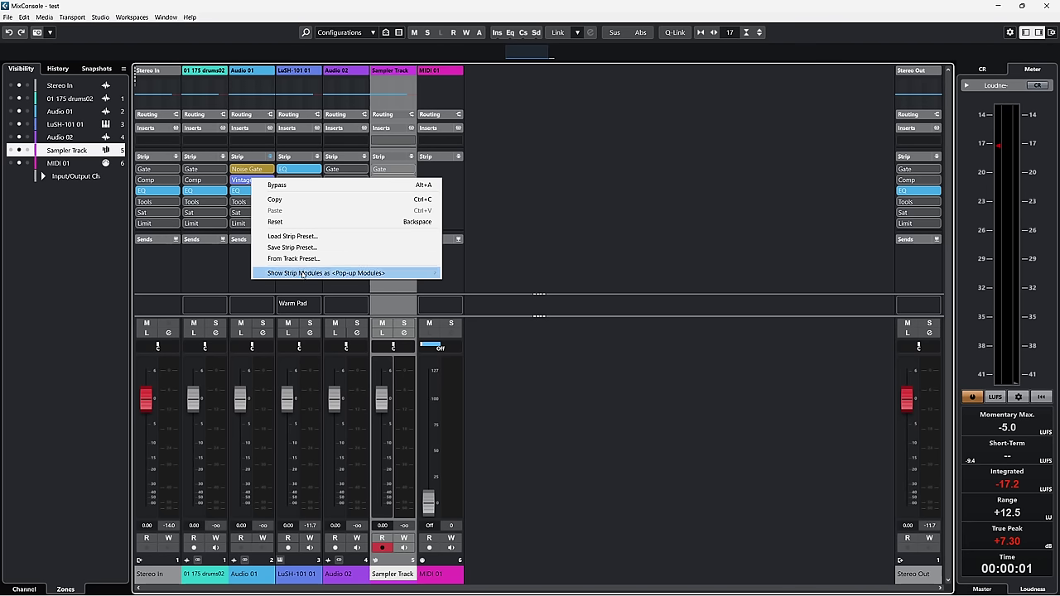
{"action": "mouse_move", "coordinate": [413, 277]}
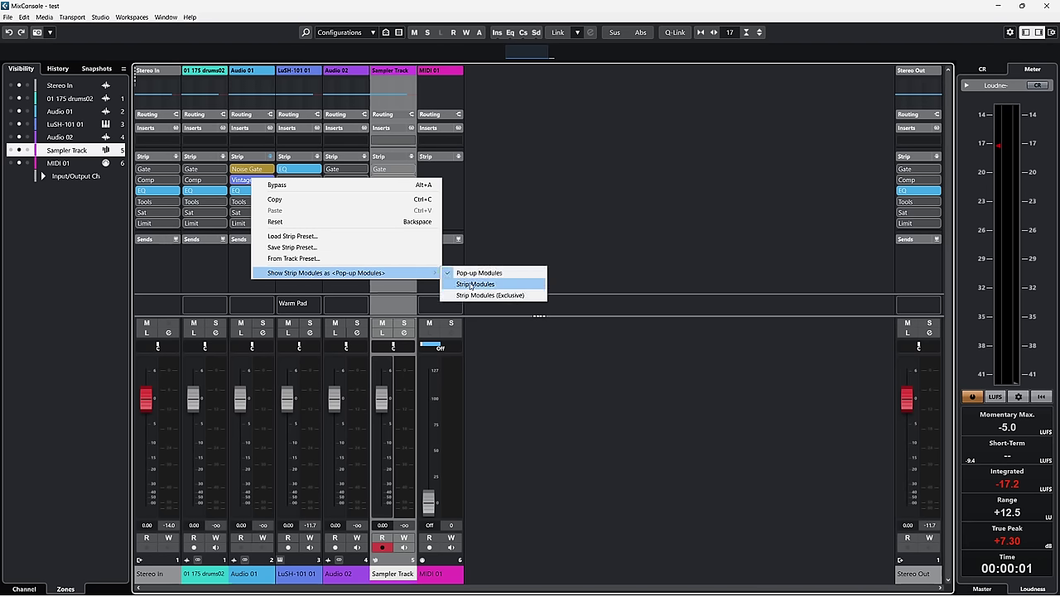
{"action": "left_click", "coordinate": [470, 284]}
{"action": "left_click", "coordinate": [254, 180]}
{"action": "left_click", "coordinate": [254, 181]}
{"action": "left_click", "coordinate": [254, 181]}
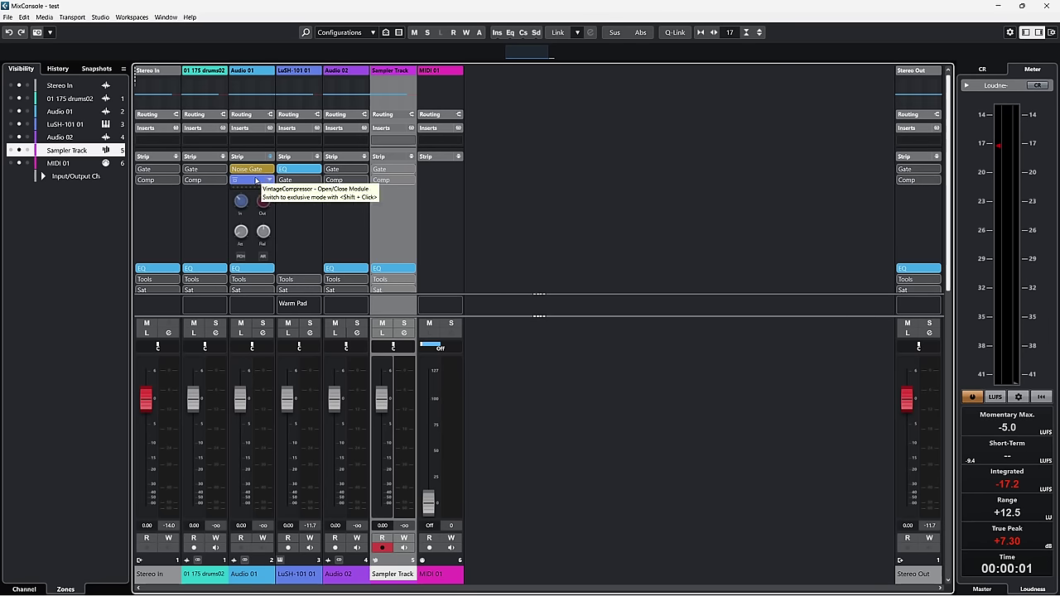
Set the MixConsole's strip module display back to Pop-up Modules
{"action": "right_click", "coordinate": [253, 156]}
{"action": "mouse_move", "coordinate": [334, 252]}
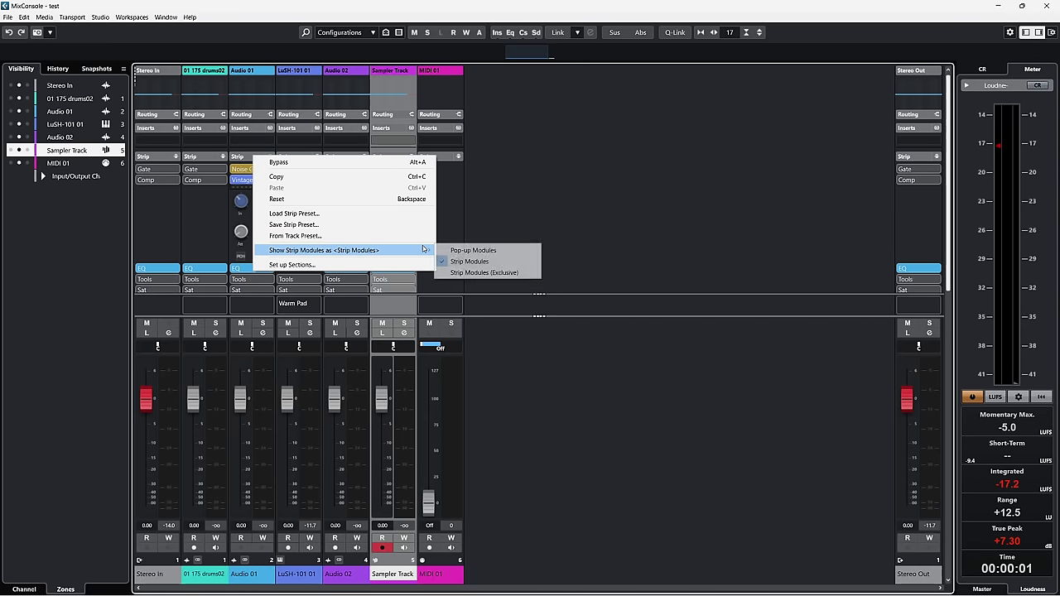
{"action": "left_click", "coordinate": [461, 246]}
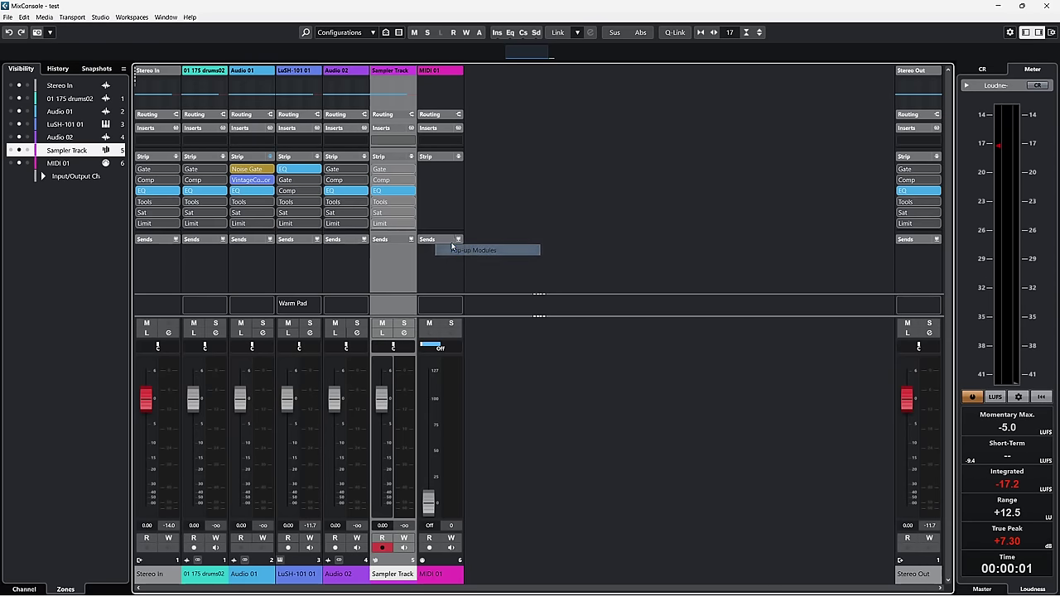
Load the DeEsser in Audio 01's Tools strip slot, check its module choices, and close the MixConsole
{"action": "left_click", "coordinate": [269, 203]}
{"action": "left_click", "coordinate": [298, 220]}
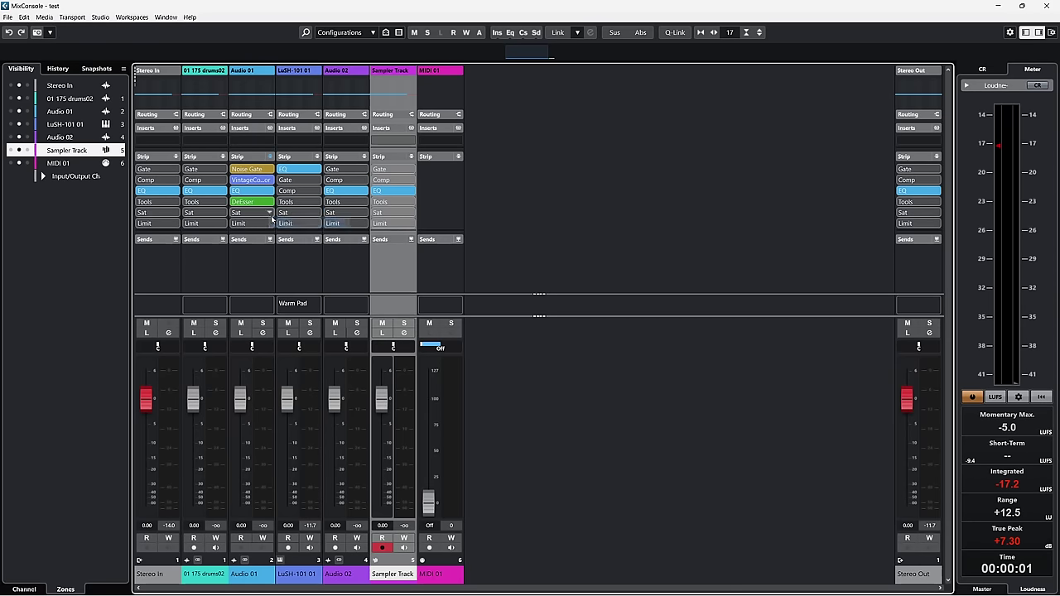
{"action": "left_click", "coordinate": [267, 203]}
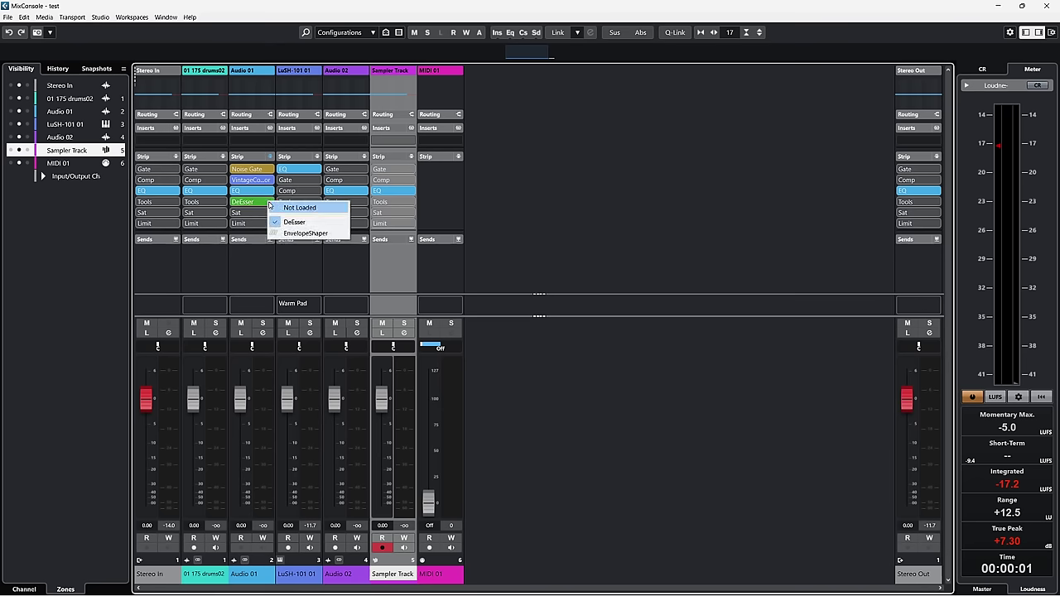
{"action": "left_click", "coordinate": [249, 205]}
{"action": "left_click", "coordinate": [258, 204]}
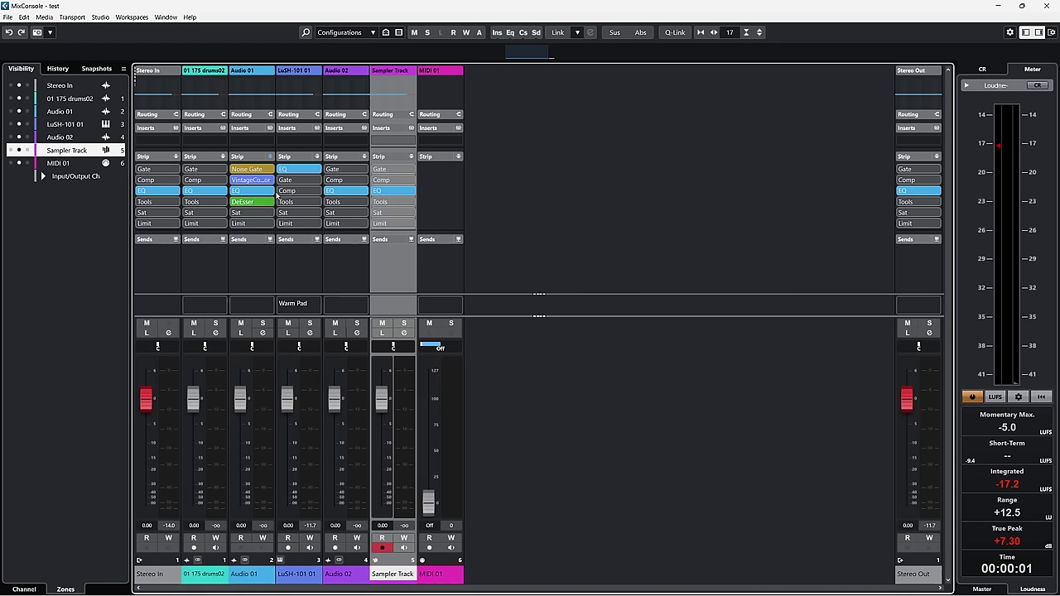
{"action": "key", "text": "F3"}
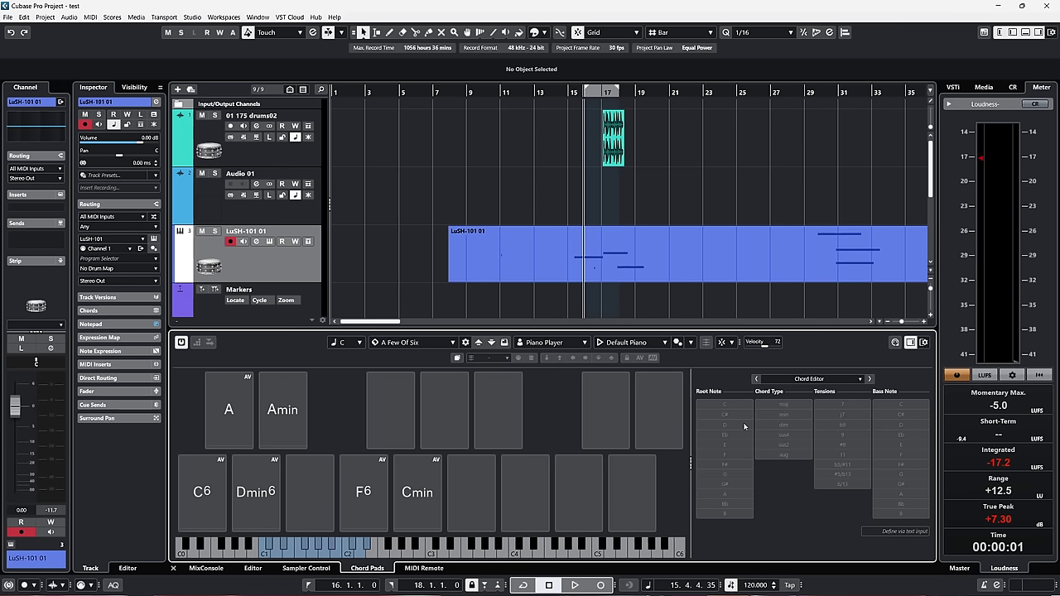
Widen the chord pad area beside the Chord Editor, and select the Amin pad by playing it
{"action": "left_click_drag", "start_coordinate": [691, 461], "coordinate": [737, 466]}
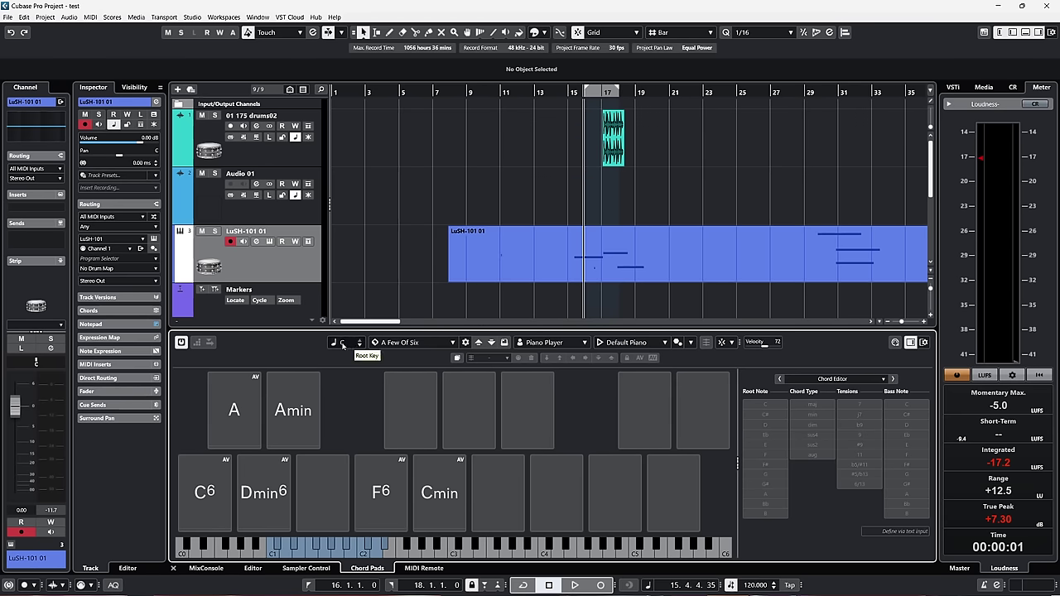
{"action": "left_click", "coordinate": [412, 343]}
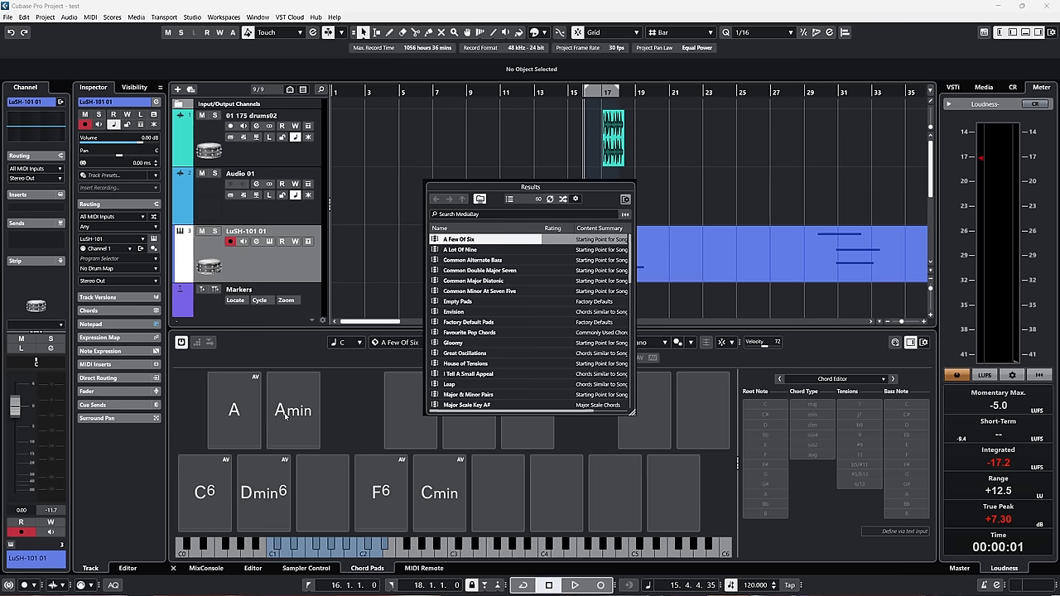
{"action": "left_click", "coordinate": [346, 414]}
{"action": "left_click_drag", "start_coordinate": [294, 410], "coordinate": [341, 432]}
Browse the full list of chord pad presets and close it without choosing another preset
{"action": "left_click", "coordinate": [406, 342]}
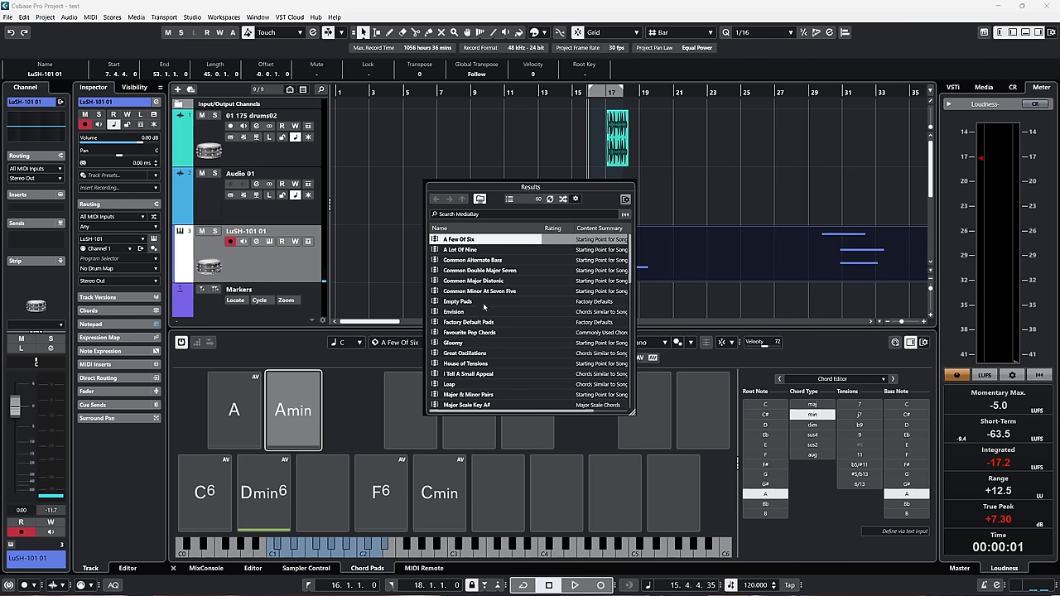
{"action": "scroll", "coordinate": [502, 282], "scroll_direction": "down", "scroll_amount": 3}
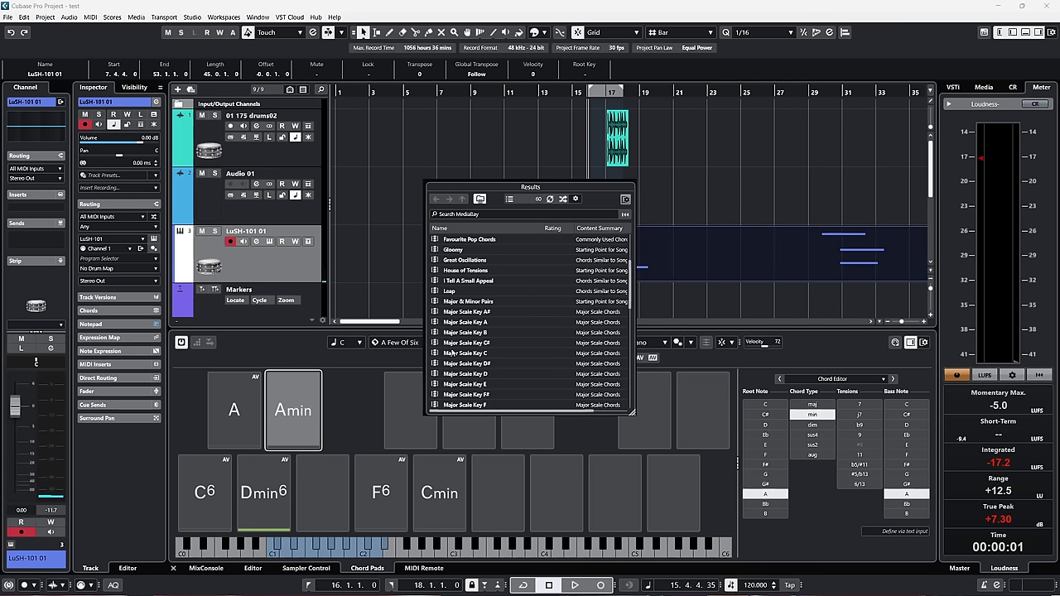
{"action": "scroll", "coordinate": [484, 347], "scroll_direction": "up", "scroll_amount": 3}
{"action": "scroll", "coordinate": [521, 315], "scroll_direction": "down", "scroll_amount": 12}
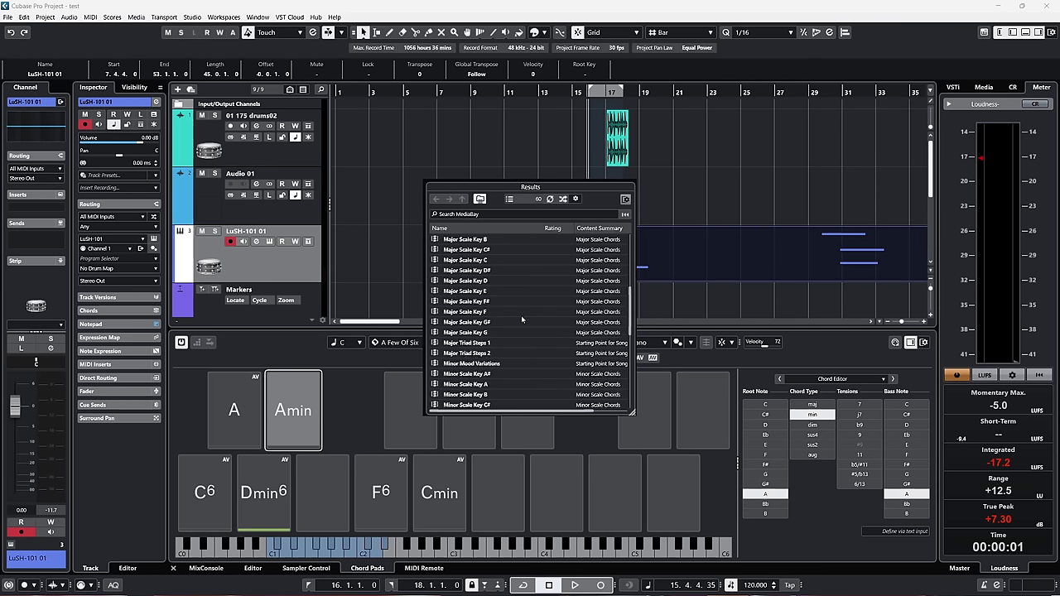
{"action": "scroll", "coordinate": [520, 317], "scroll_direction": "down", "scroll_amount": 3}
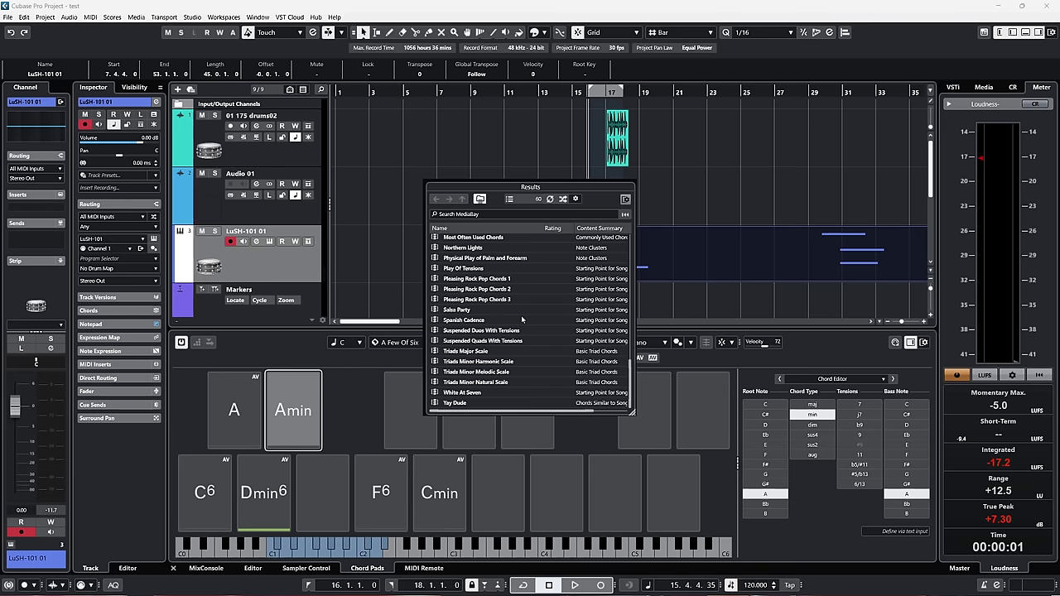
{"action": "scroll", "coordinate": [520, 315], "scroll_direction": "up", "scroll_amount": 15}
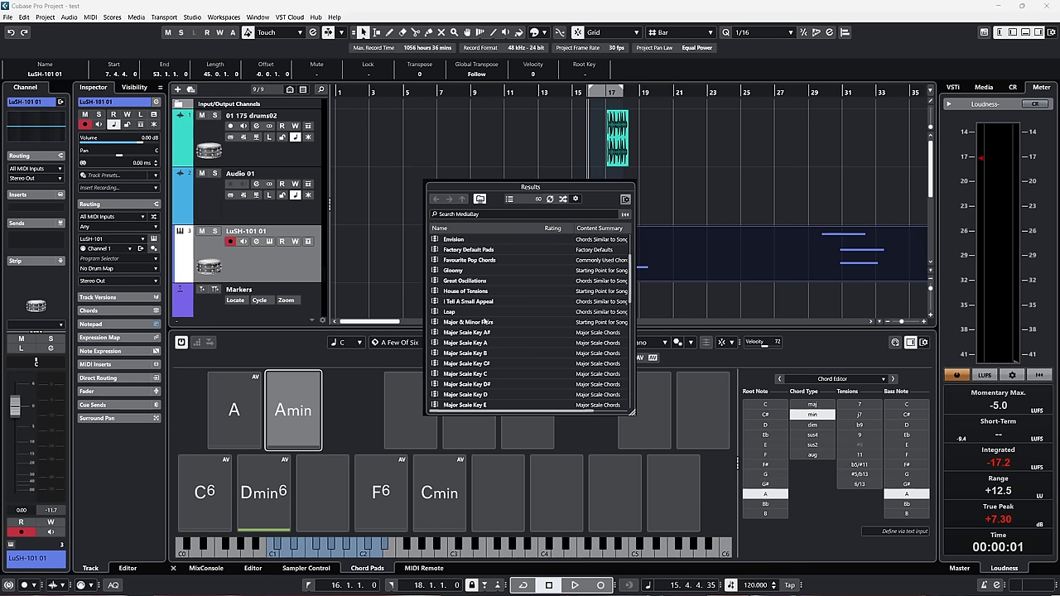
{"action": "left_click", "coordinate": [363, 418]}
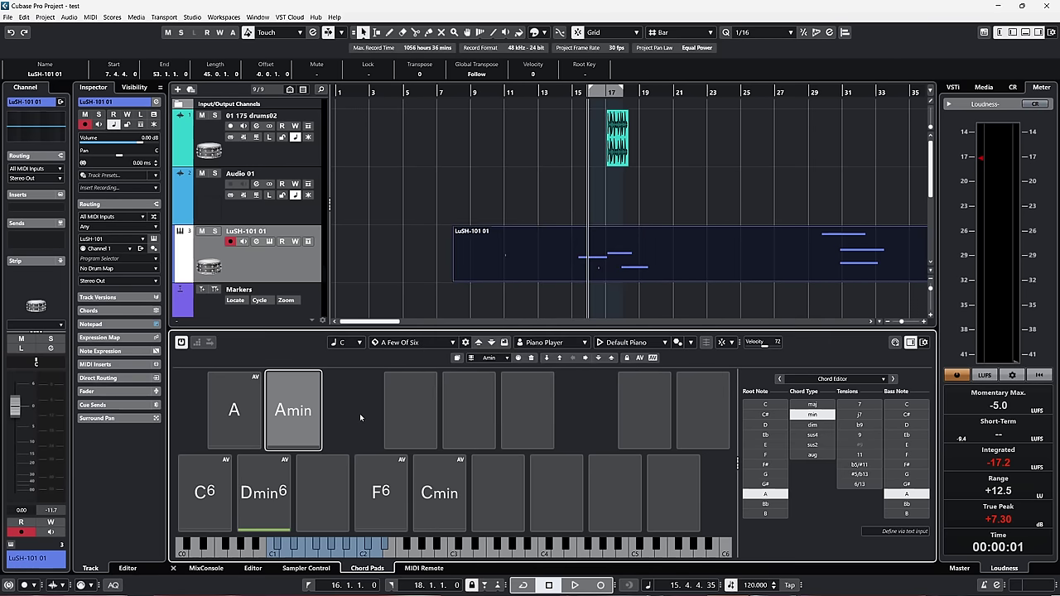
View the chord pads' player settings and set the player mode to Plain Chords
{"action": "left_click", "coordinate": [504, 342]}
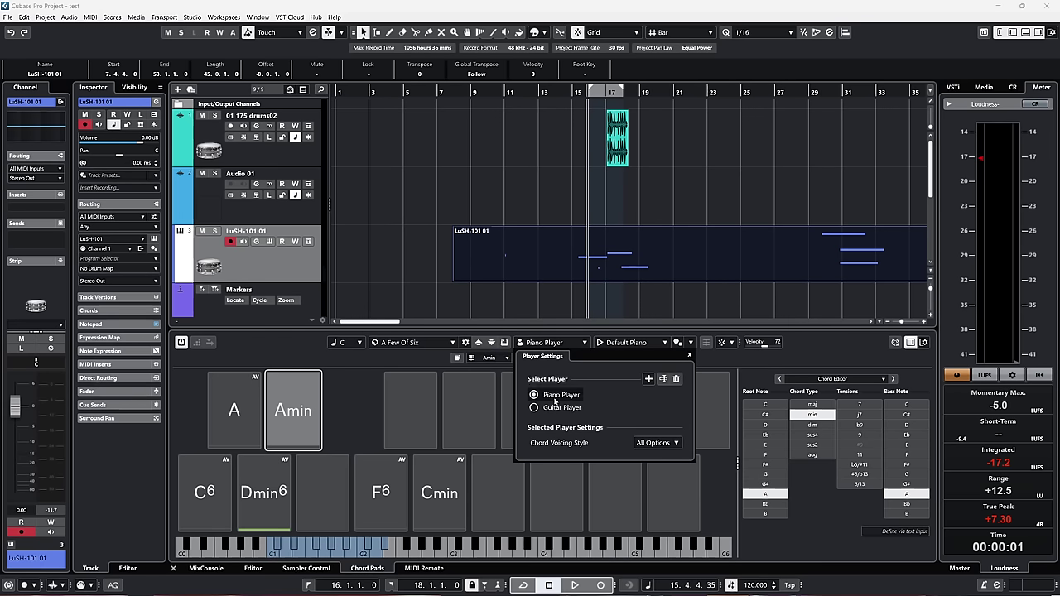
{"action": "left_click", "coordinate": [638, 342]}
{"action": "left_click", "coordinate": [612, 395]}
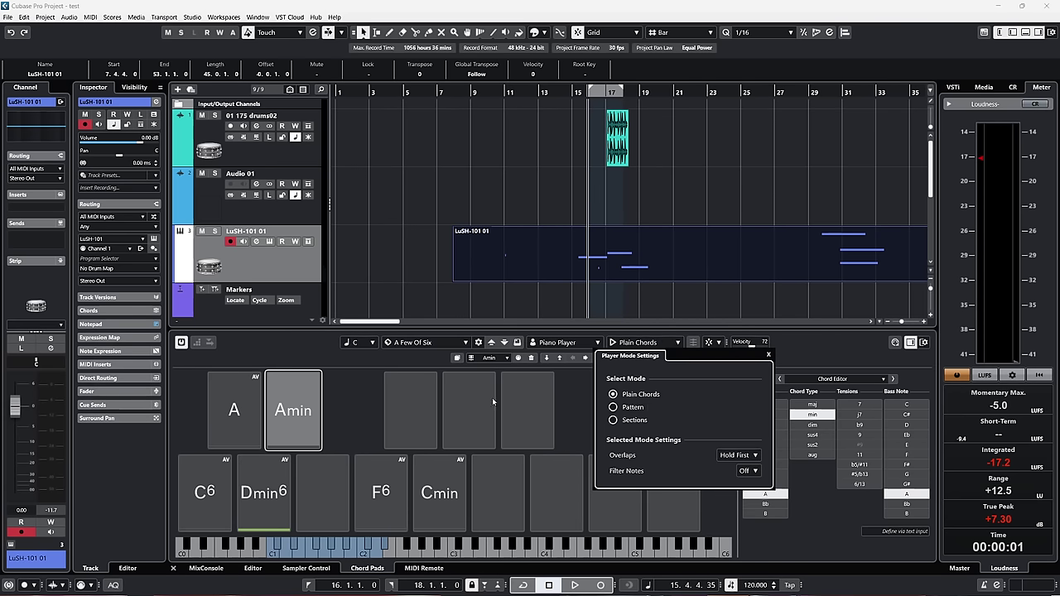
{"action": "left_click", "coordinate": [343, 396]}
Audition the Amin, C6 and Dmin6 chord pads in Plain Chords mode
{"action": "left_click", "coordinate": [295, 421]}
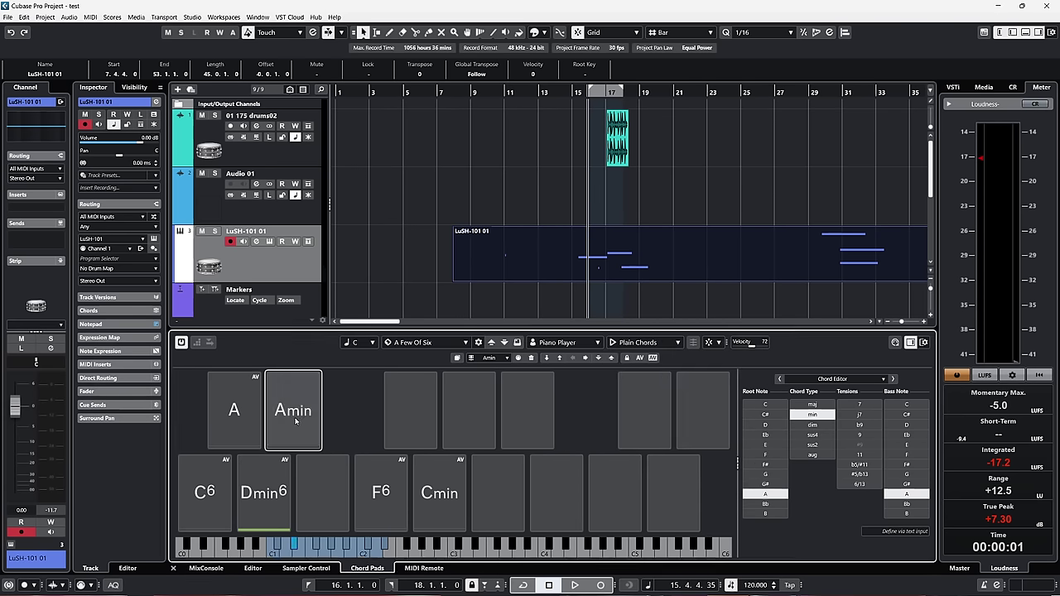
{"action": "left_click", "coordinate": [294, 411]}
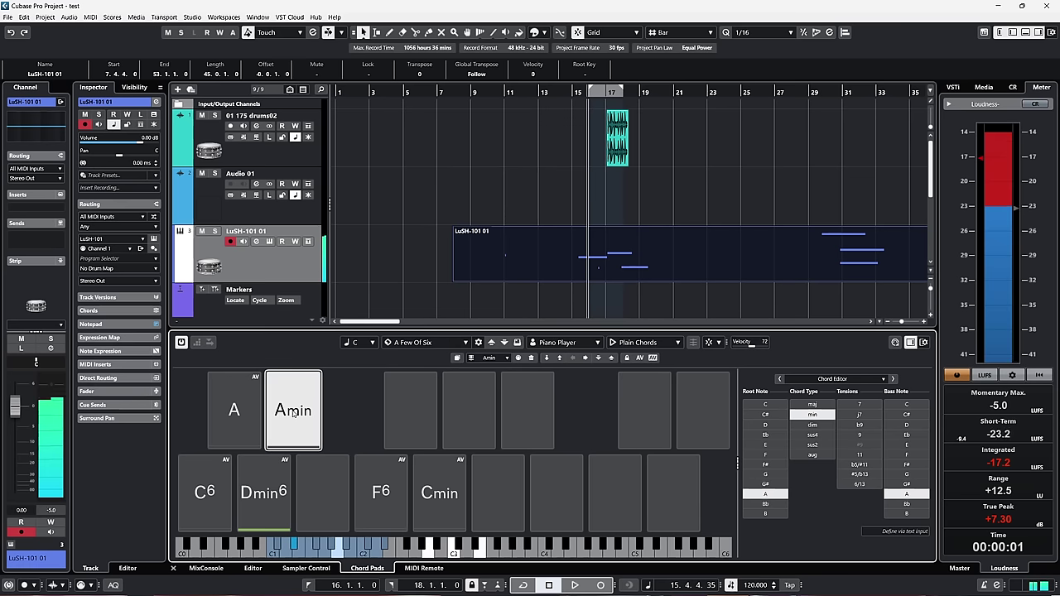
{"action": "left_click", "coordinate": [205, 497]}
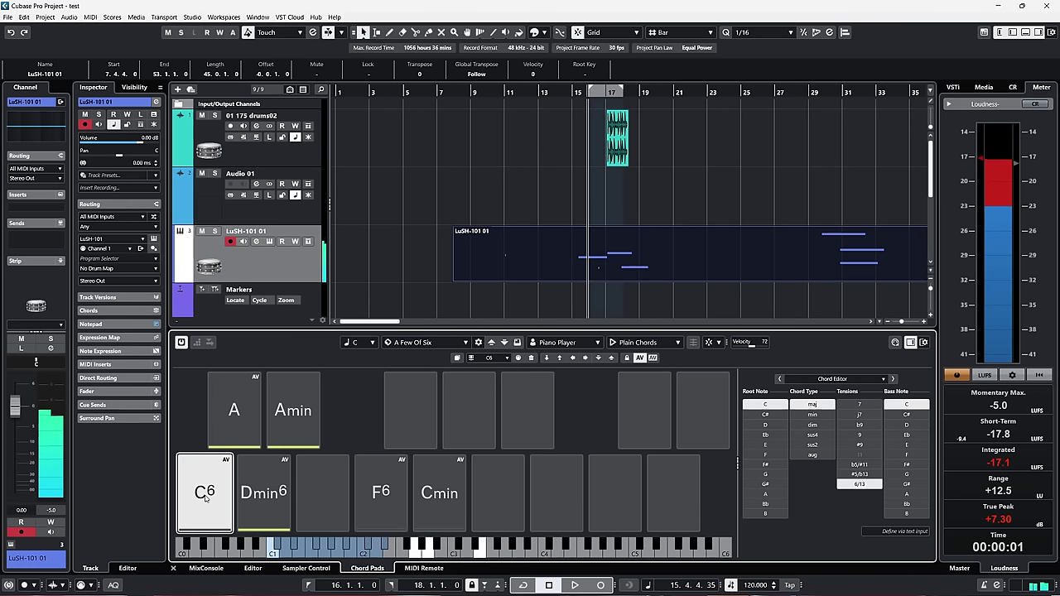
{"action": "left_click", "coordinate": [264, 494]}
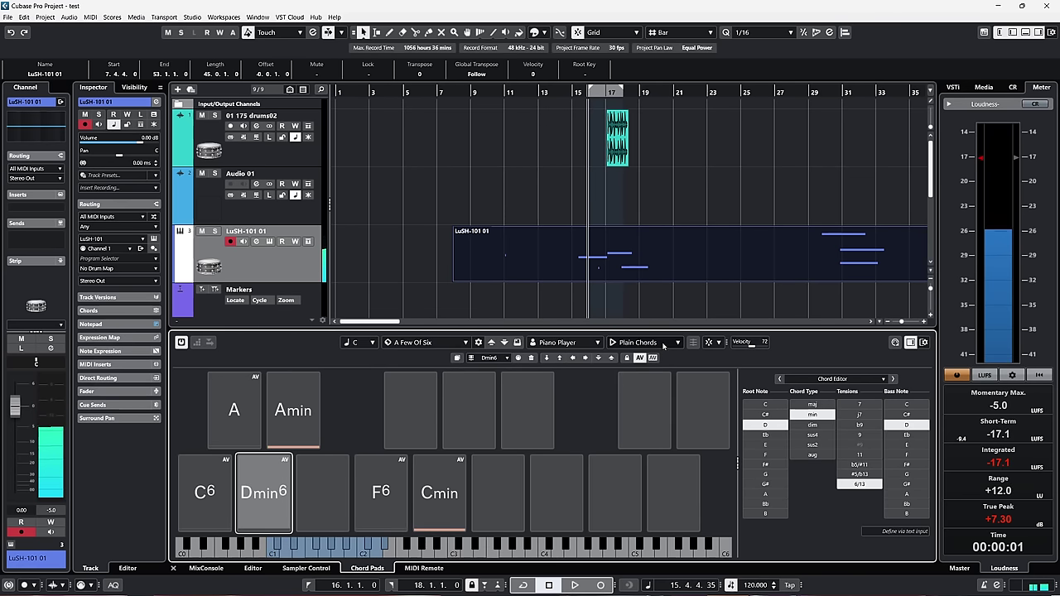
Set the chord pads' player mode to Pattern and close the mode settings
{"action": "left_click", "coordinate": [638, 342]}
{"action": "left_click", "coordinate": [627, 408]}
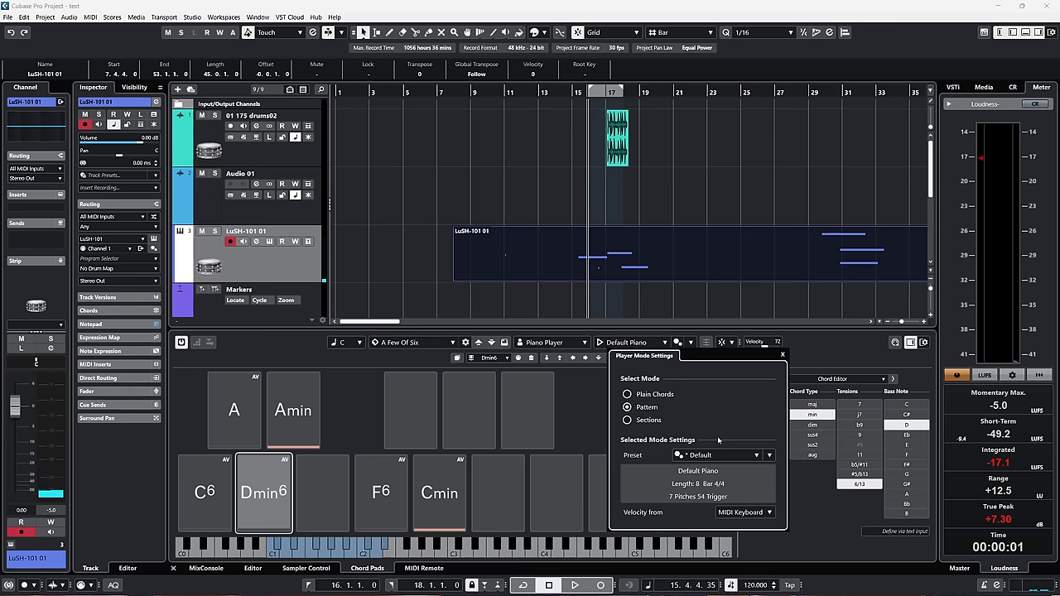
{"action": "left_click", "coordinate": [345, 415]}
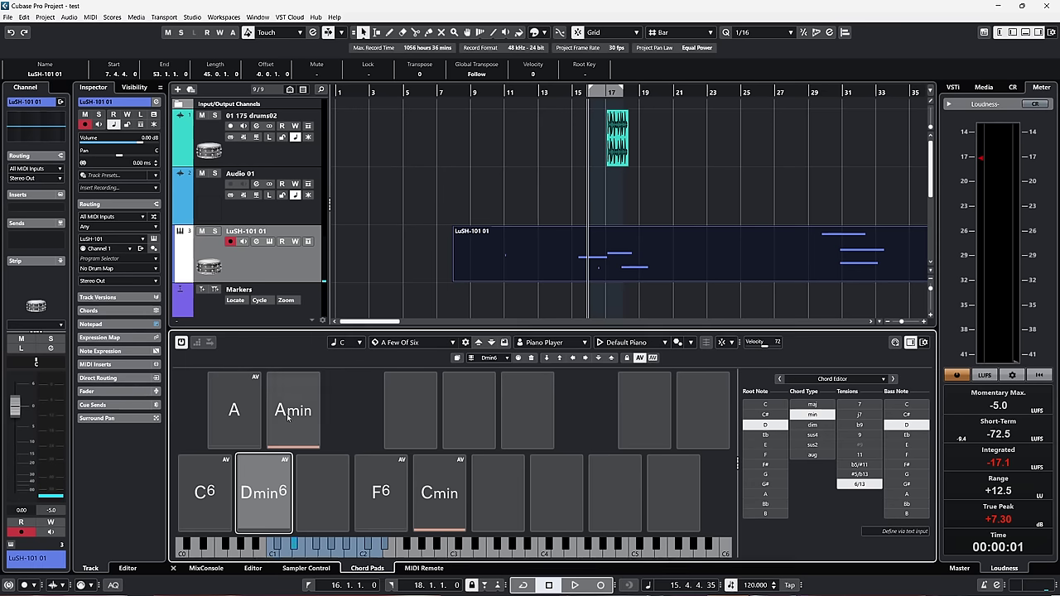
Audition the Amin, C6, Dmin6 and F6 chord pads with the Default Piano pattern
{"action": "left_click", "coordinate": [287, 418]}
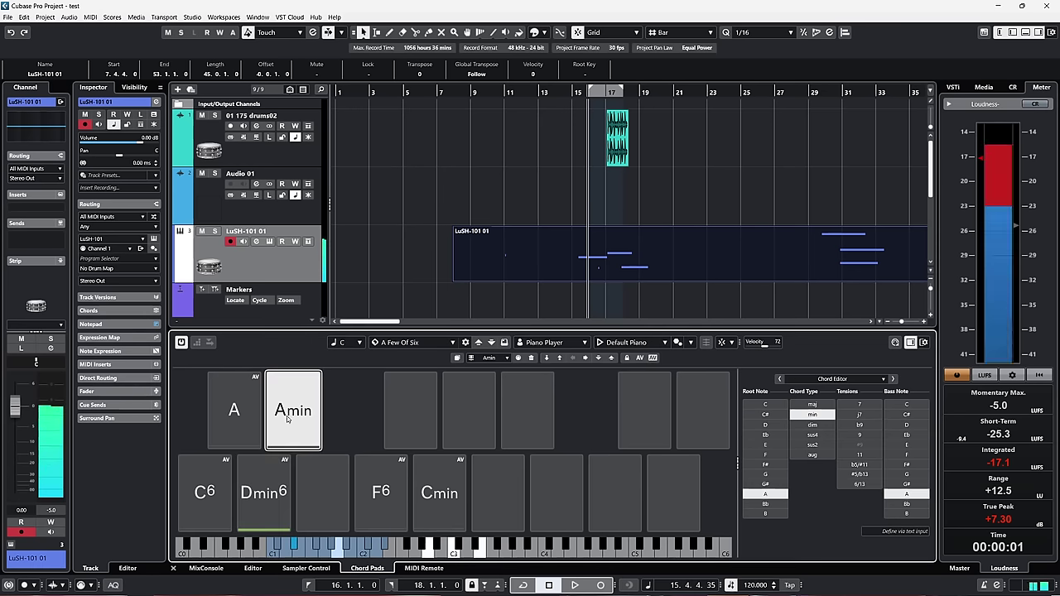
{"action": "left_click", "coordinate": [220, 474]}
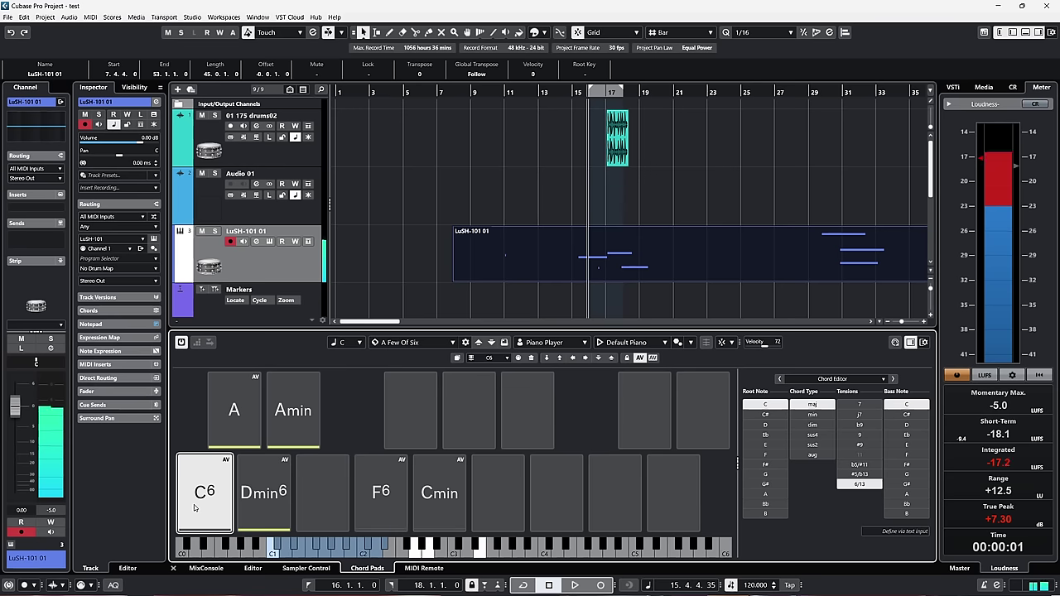
{"action": "left_click", "coordinate": [263, 504]}
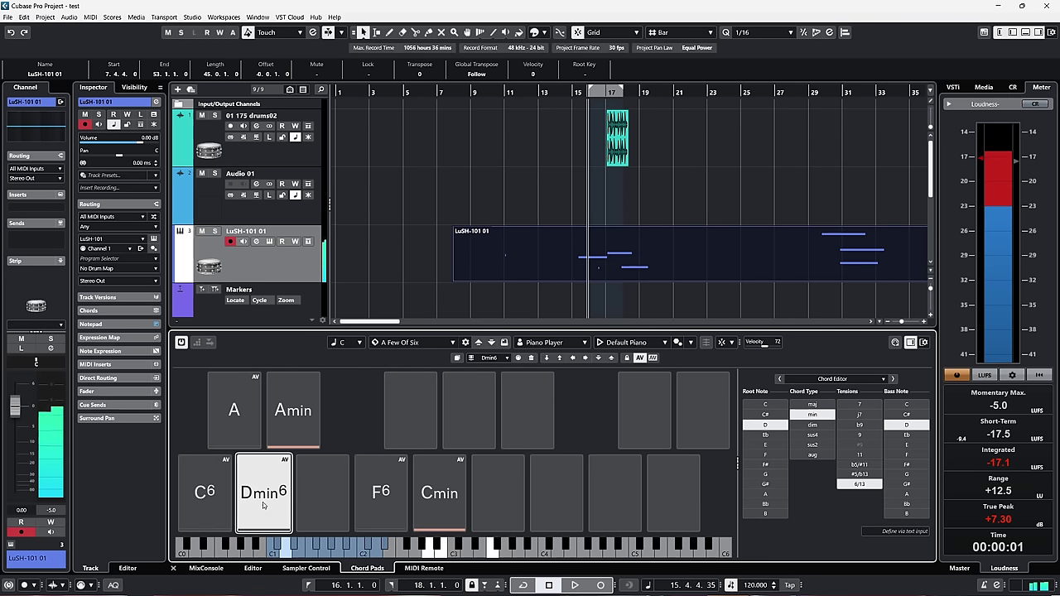
{"action": "left_click", "coordinate": [374, 502]}
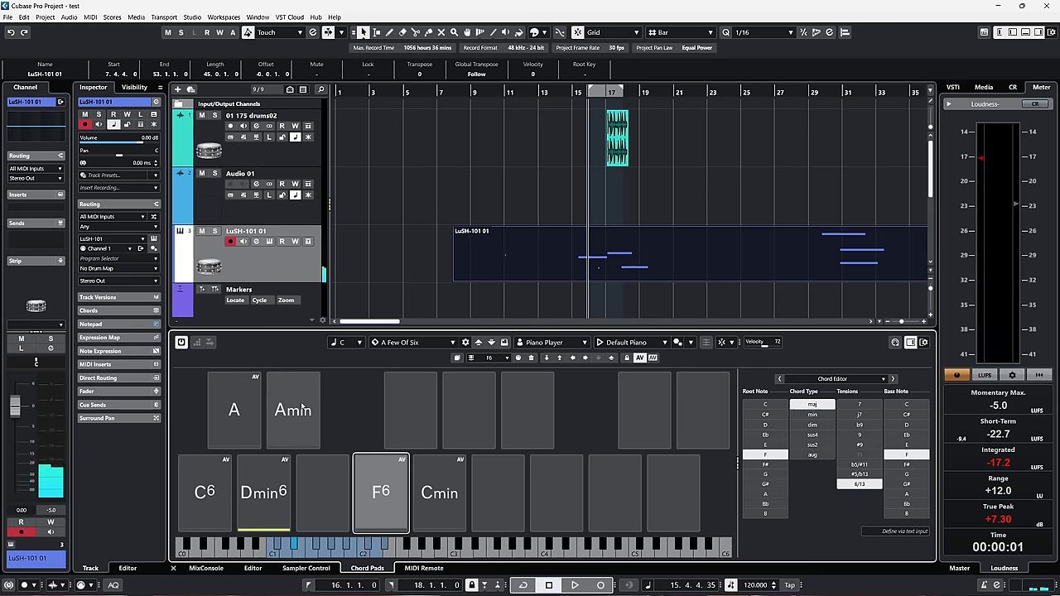
Browse the guitar and piano mappable sequence presets for the Pattern player mode, and close the mode settings without choosing one
{"action": "left_click", "coordinate": [628, 343]}
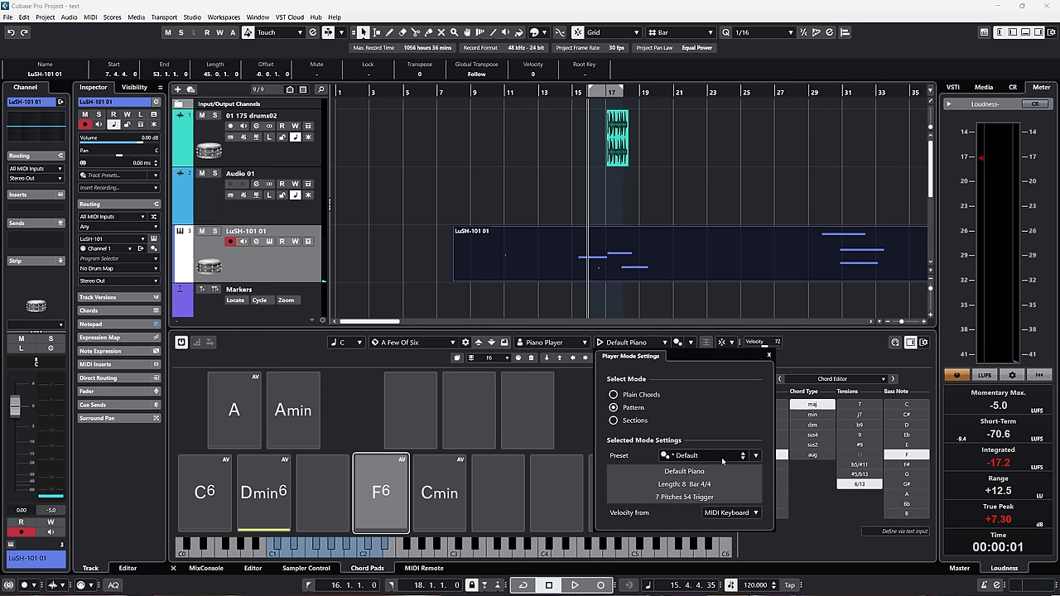
{"action": "left_click", "coordinate": [723, 457]}
{"action": "left_click", "coordinate": [685, 176]}
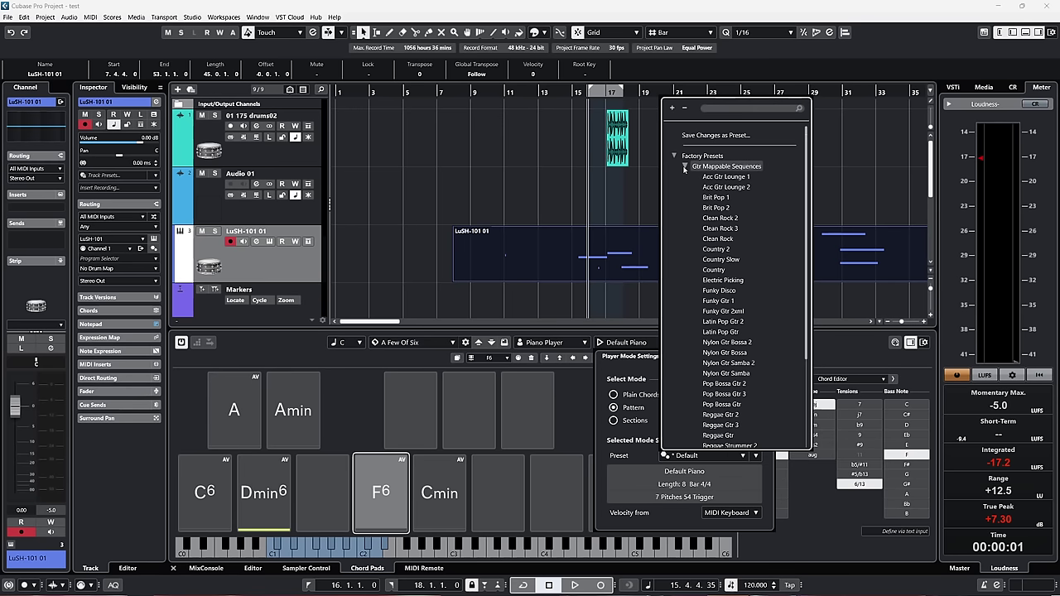
{"action": "left_click", "coordinate": [685, 178]}
{"action": "left_click", "coordinate": [684, 179]}
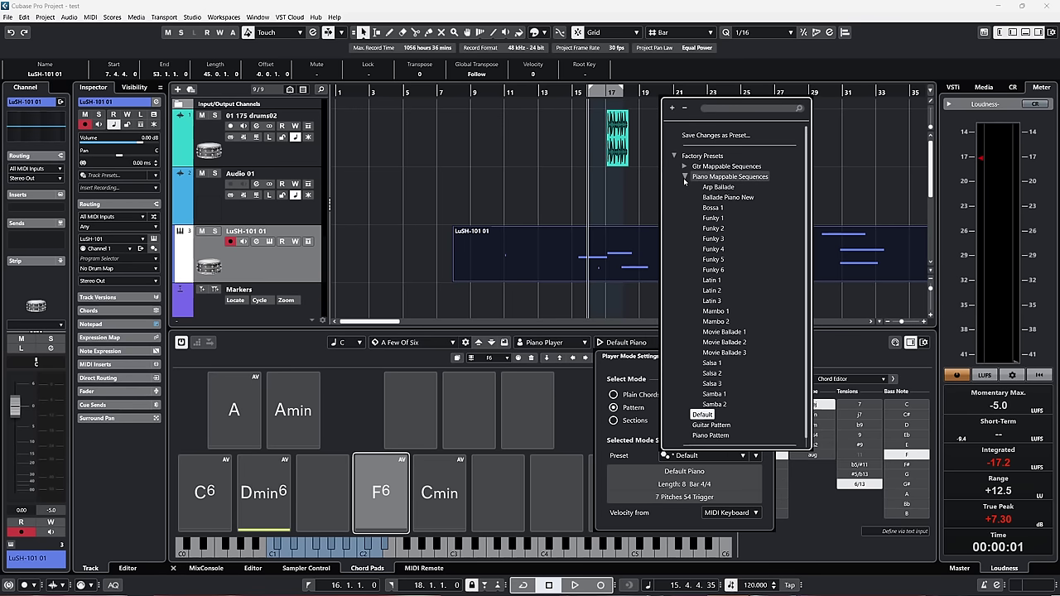
{"action": "left_click", "coordinate": [684, 179]}
{"action": "left_click", "coordinate": [810, 534]}
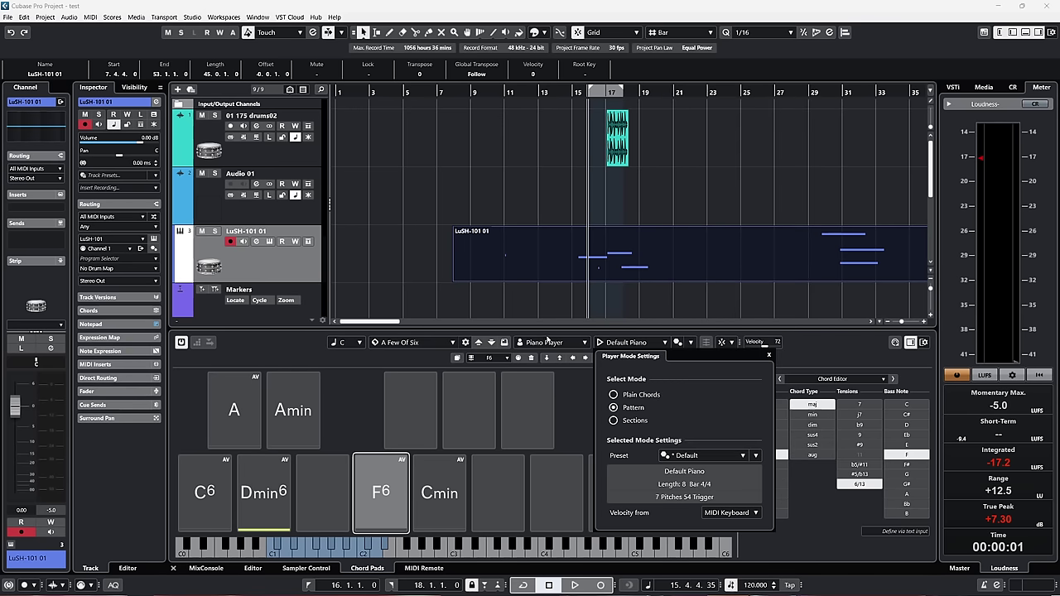
{"action": "left_click", "coordinate": [581, 421]}
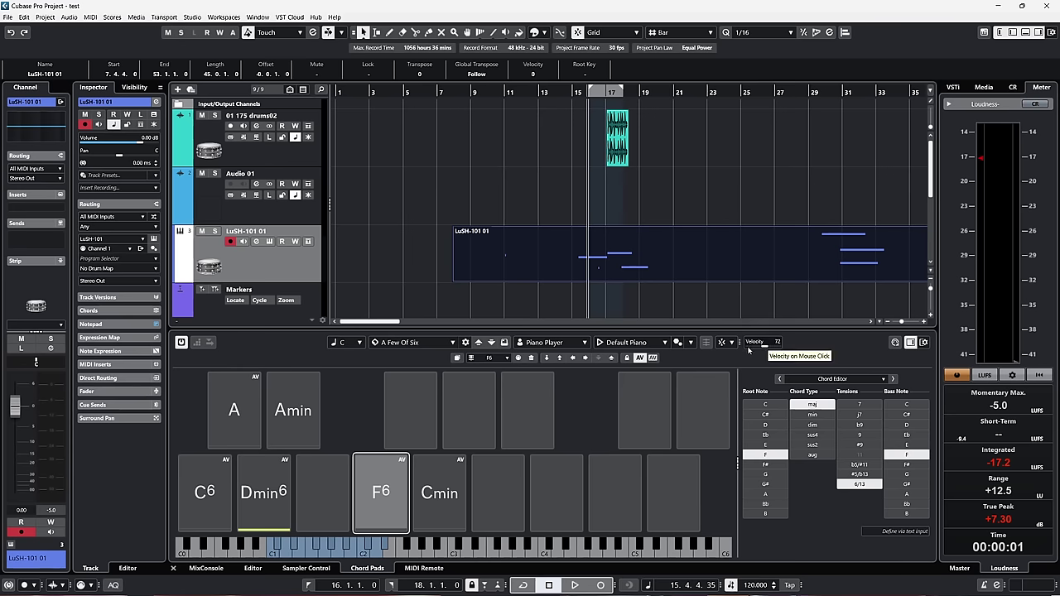
Open the chord editor window for the first empty pad after Amin, close it, and hide the chord editor zone
{"action": "left_click", "coordinate": [456, 357]}
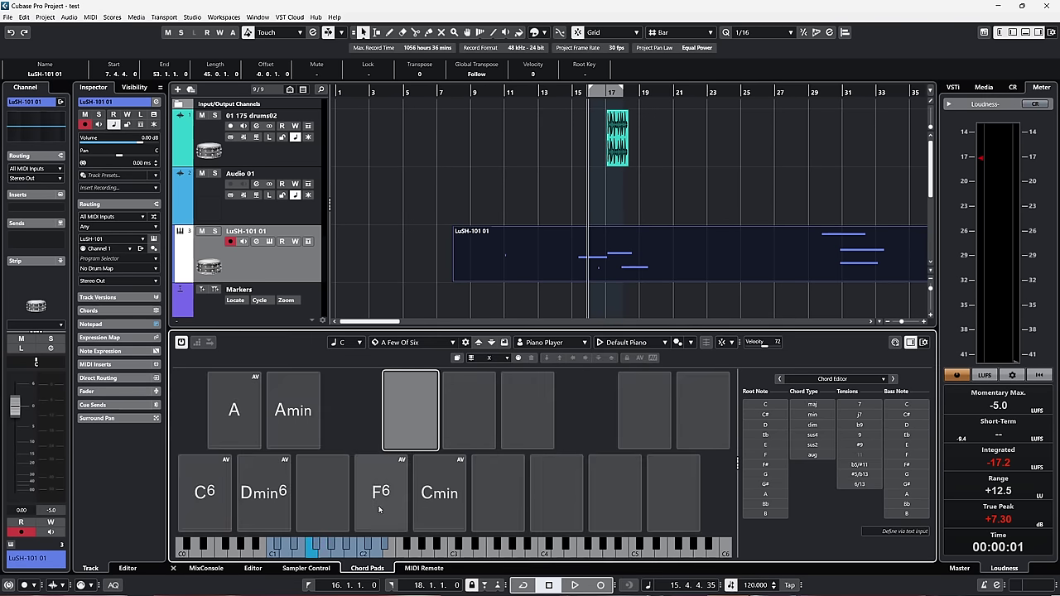
{"action": "left_click", "coordinate": [405, 406]}
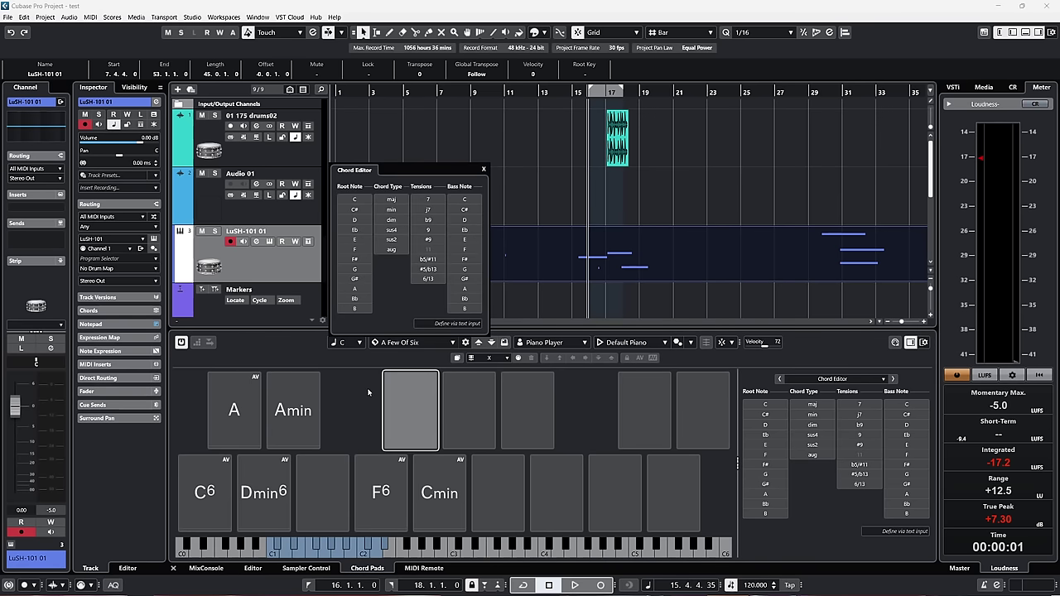
{"action": "left_click", "coordinate": [586, 402]}
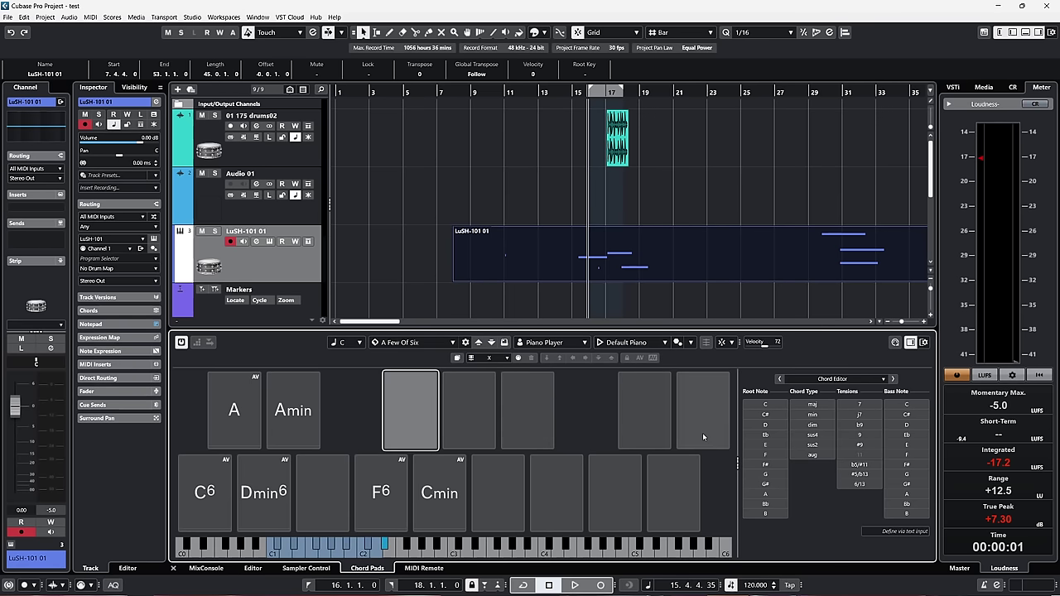
{"action": "left_click", "coordinate": [910, 343]}
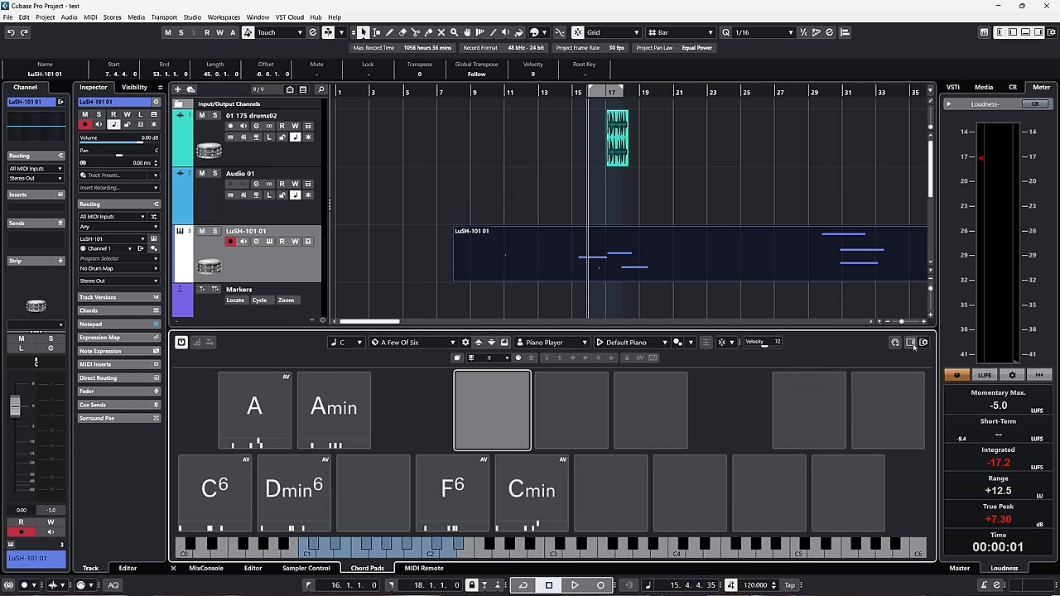
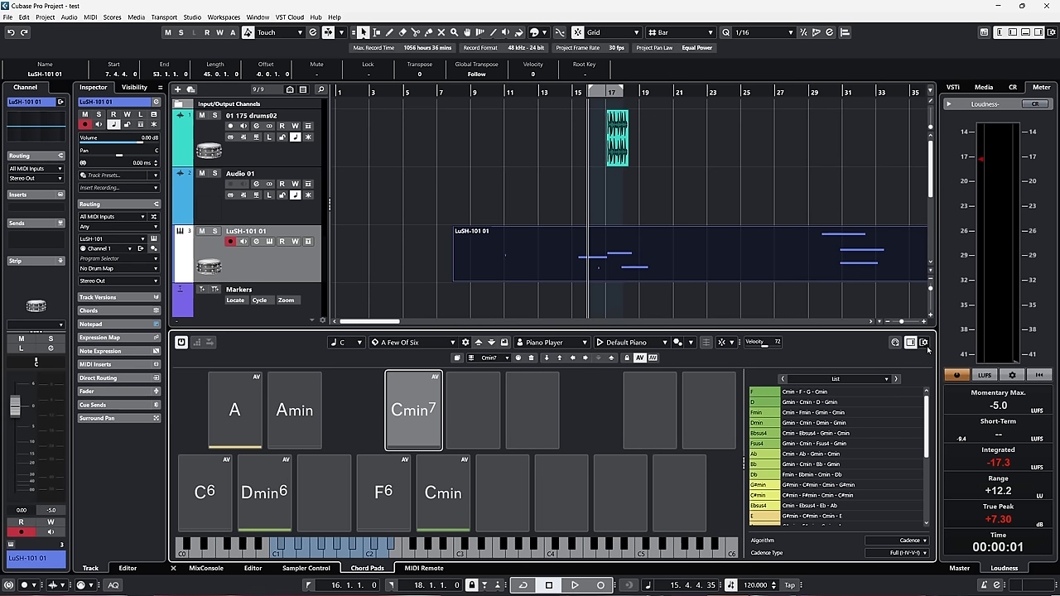
Switch the chord assistant zone from List through Circle of Fifths to the Chord Editor
{"action": "left_click", "coordinate": [895, 379]}
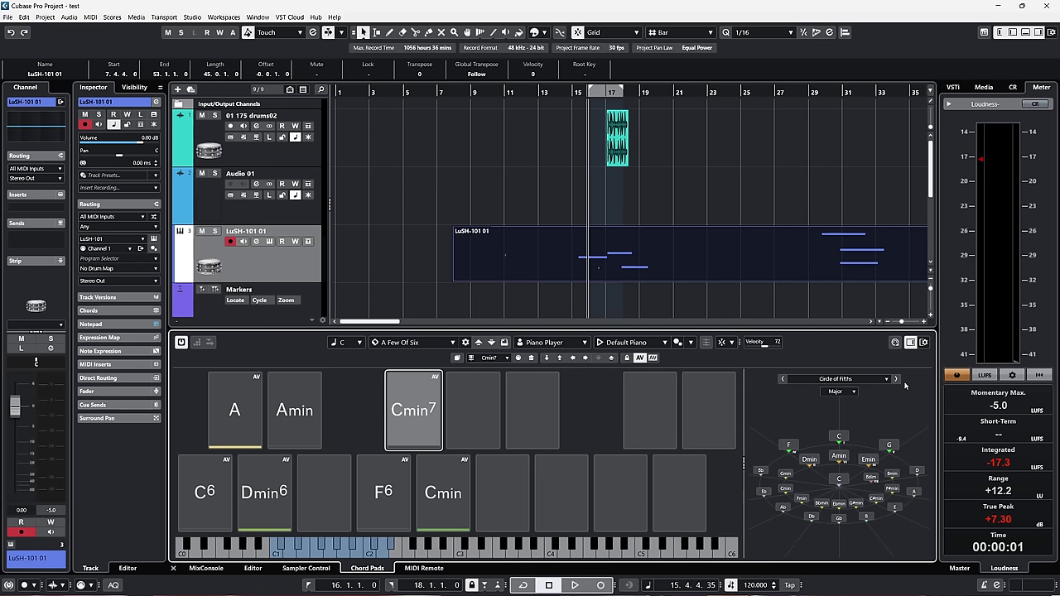
{"action": "left_click", "coordinate": [895, 379]}
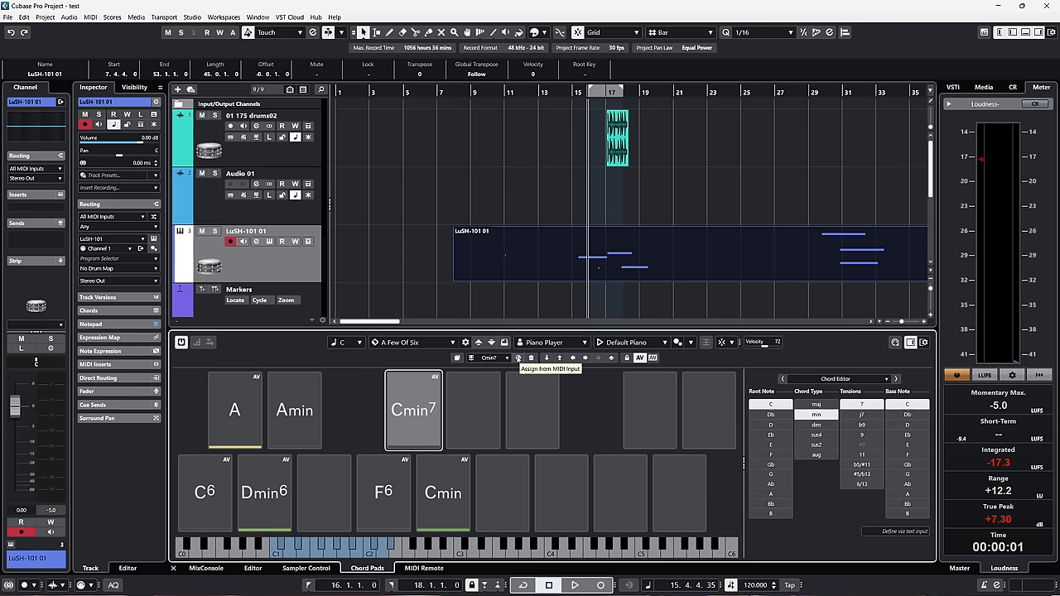
Remove the Cmin7 chord assignment from its pad and confirm the removal
{"action": "left_click", "coordinate": [462, 409]}
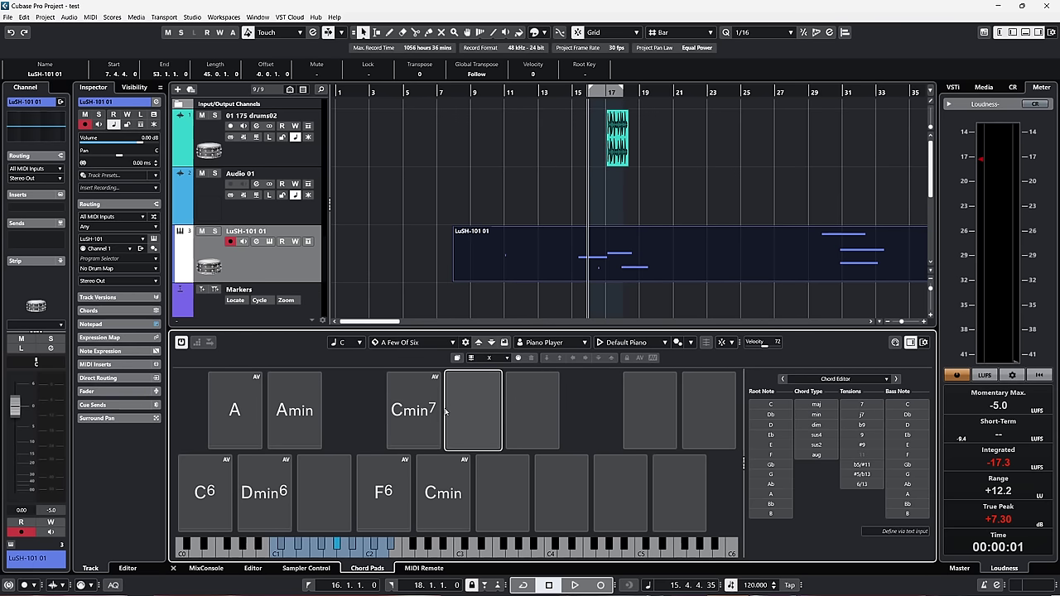
{"action": "left_click", "coordinate": [414, 410]}
{"action": "left_click", "coordinate": [531, 358]}
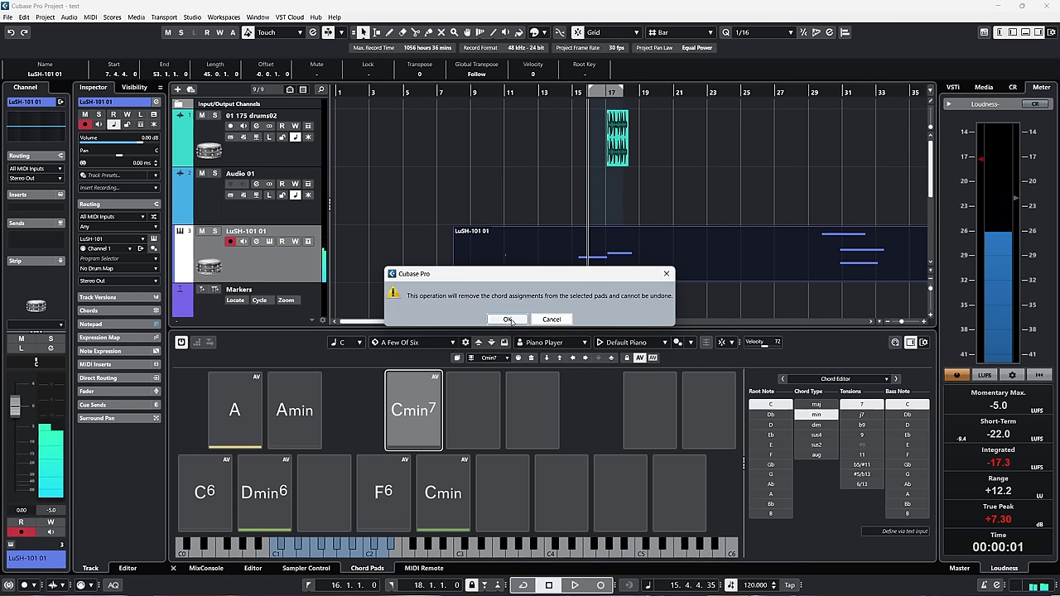
{"action": "key", "text": "Return"}
Audition the Amin chord pad and transpose it up four semitones to C#min
{"action": "left_click", "coordinate": [310, 410]}
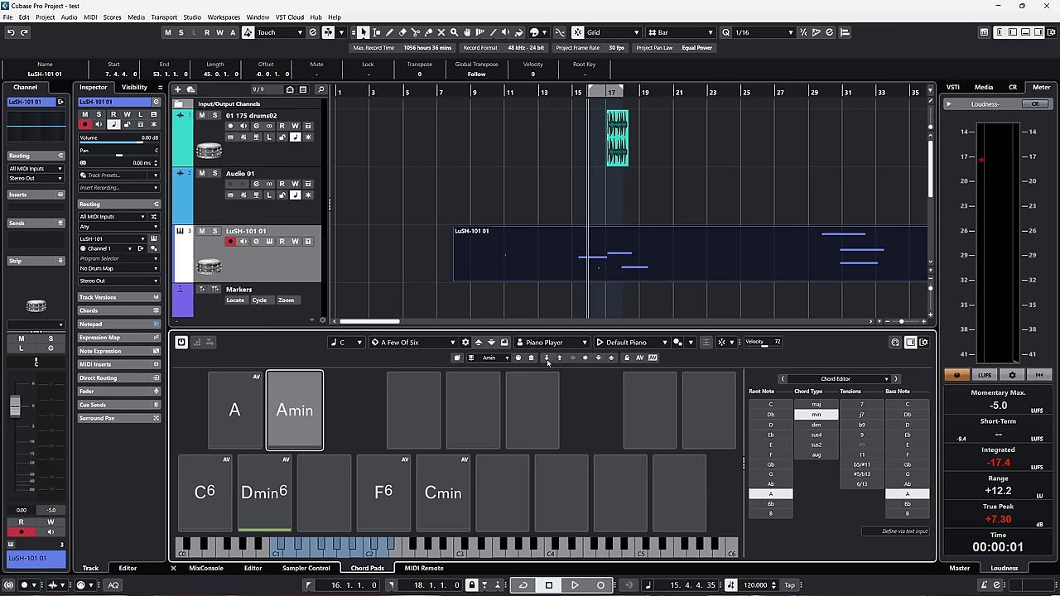
{"action": "left_click", "coordinate": [304, 420]}
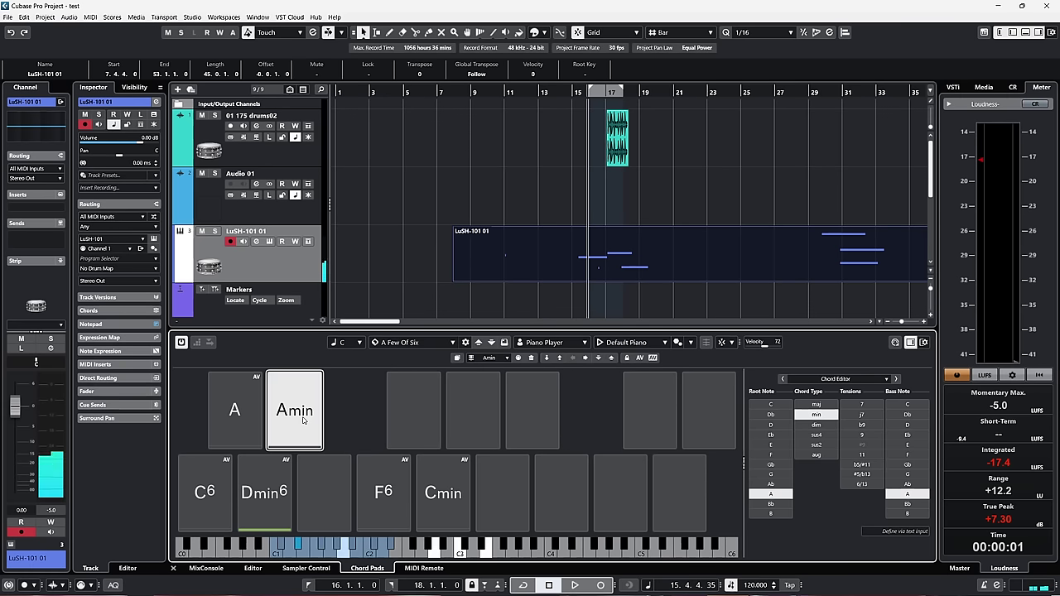
{"action": "left_click", "coordinate": [558, 357]}
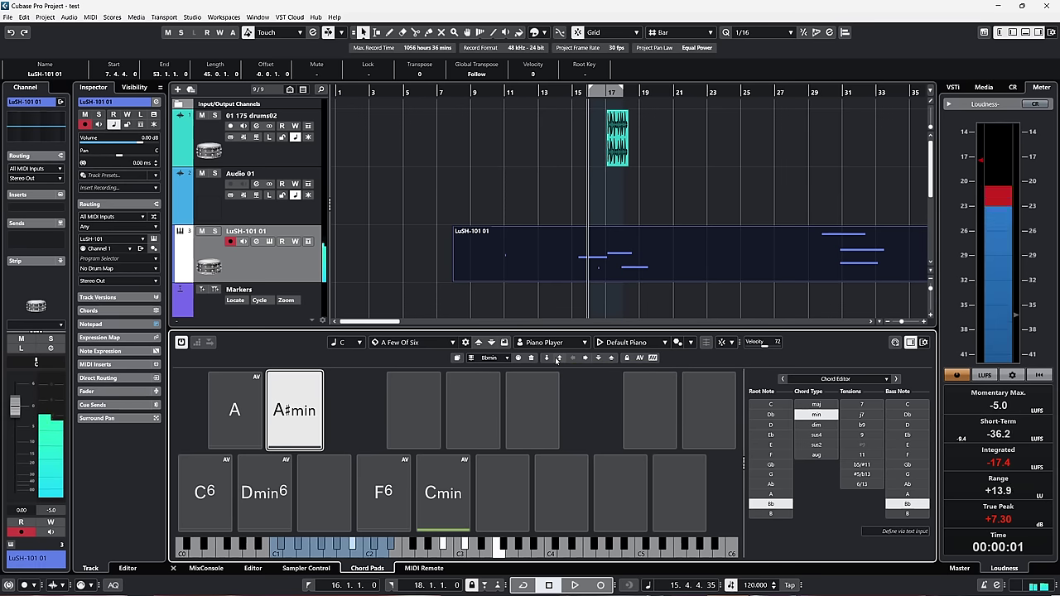
{"action": "left_click", "coordinate": [558, 357]}
{"action": "left_click", "coordinate": [558, 358]}
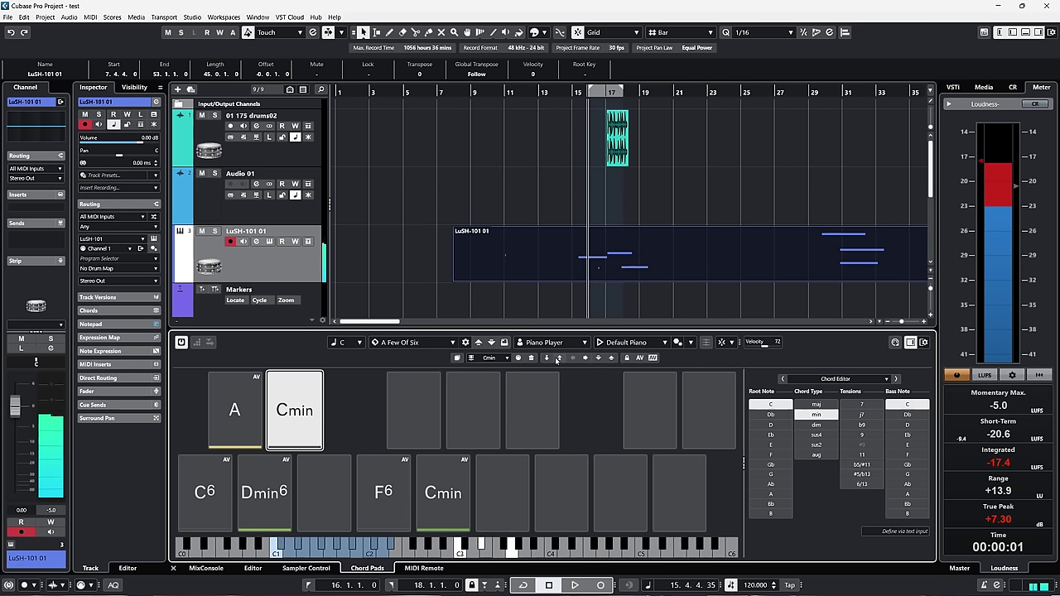
{"action": "left_click", "coordinate": [559, 358]}
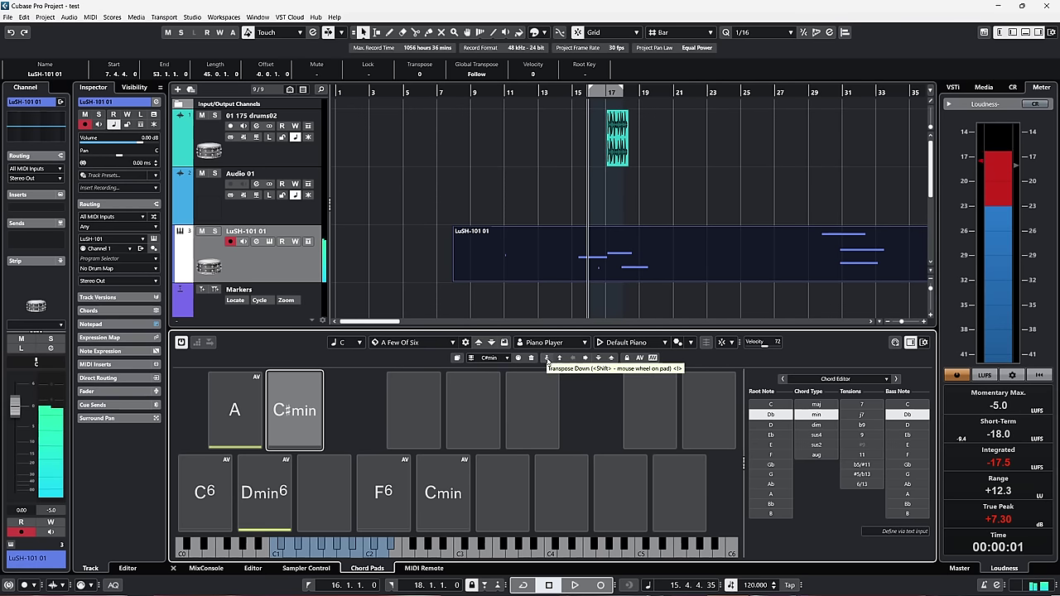
Transpose the C#min pad back down four semitones to Amin and audition it
{"action": "left_click", "coordinate": [548, 360]}
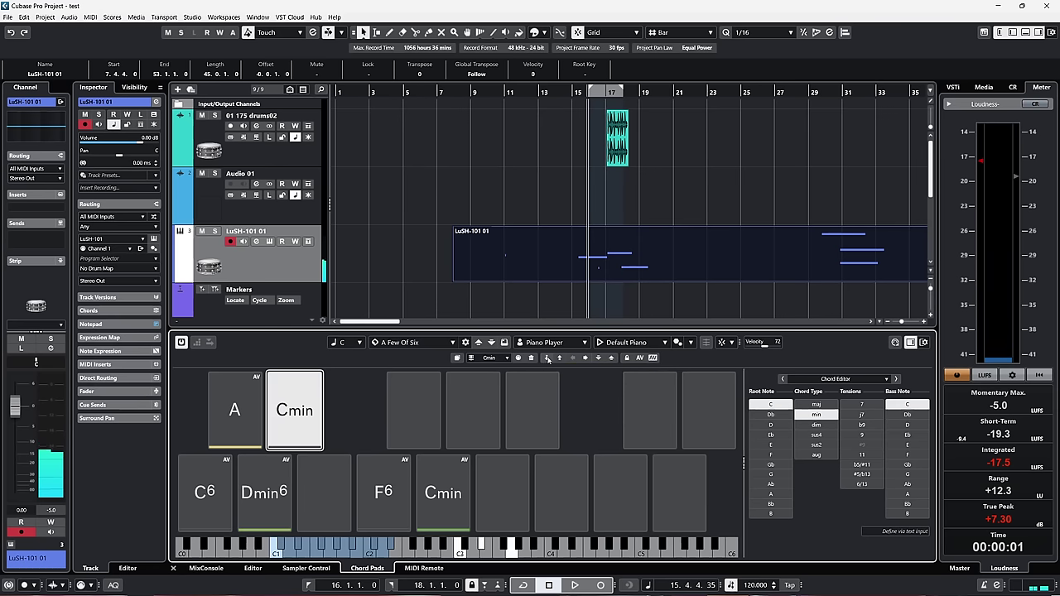
{"action": "left_click", "coordinate": [547, 359]}
{"action": "left_click", "coordinate": [547, 359]}
{"action": "left_click", "coordinate": [548, 359]}
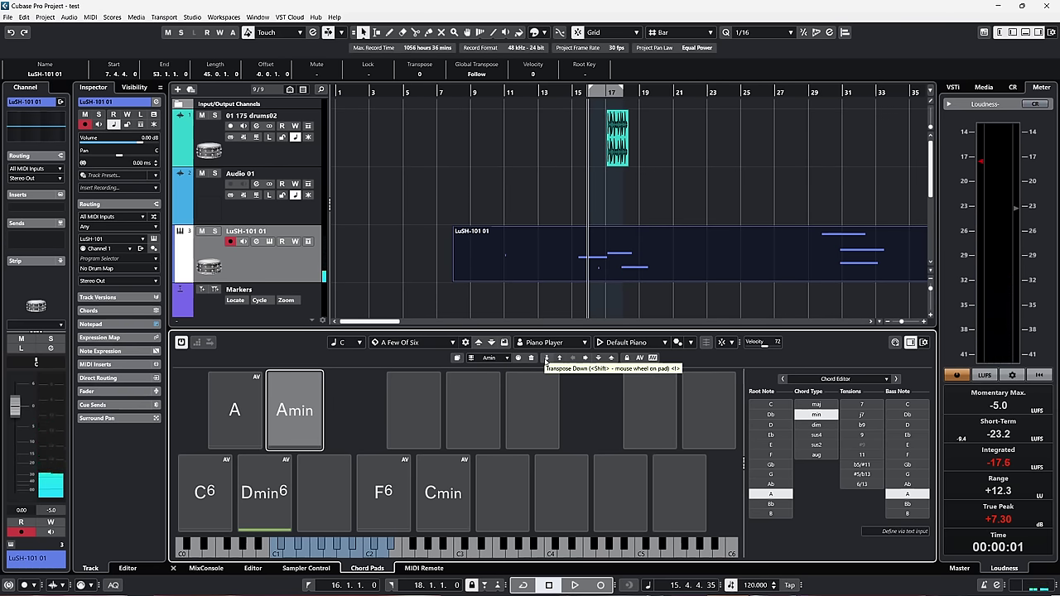
{"action": "left_click", "coordinate": [304, 413]}
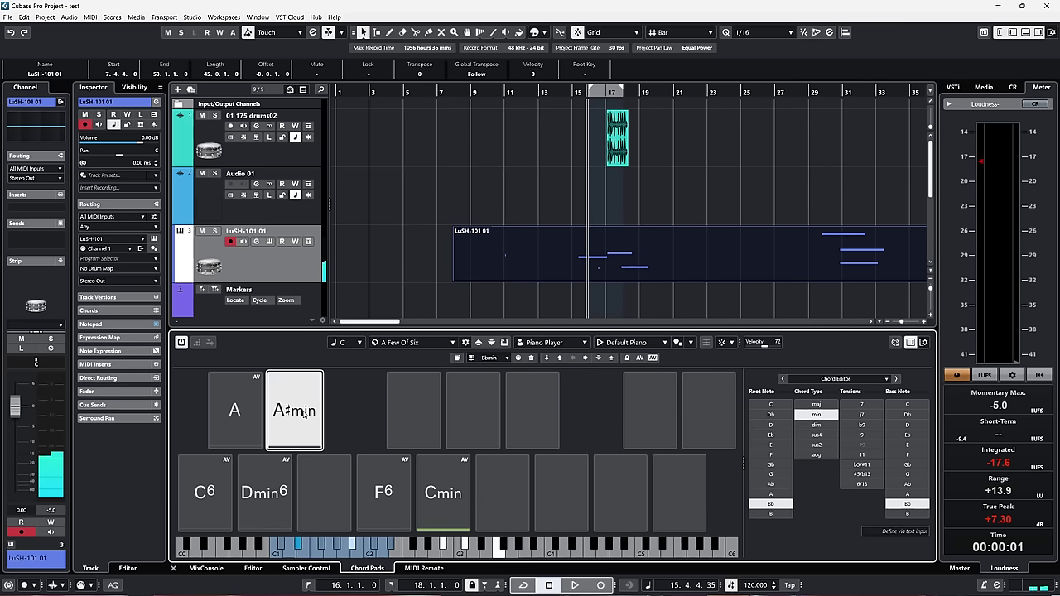
{"action": "left_click_drag", "start_coordinate": [304, 413], "coordinate": [444, 492]}
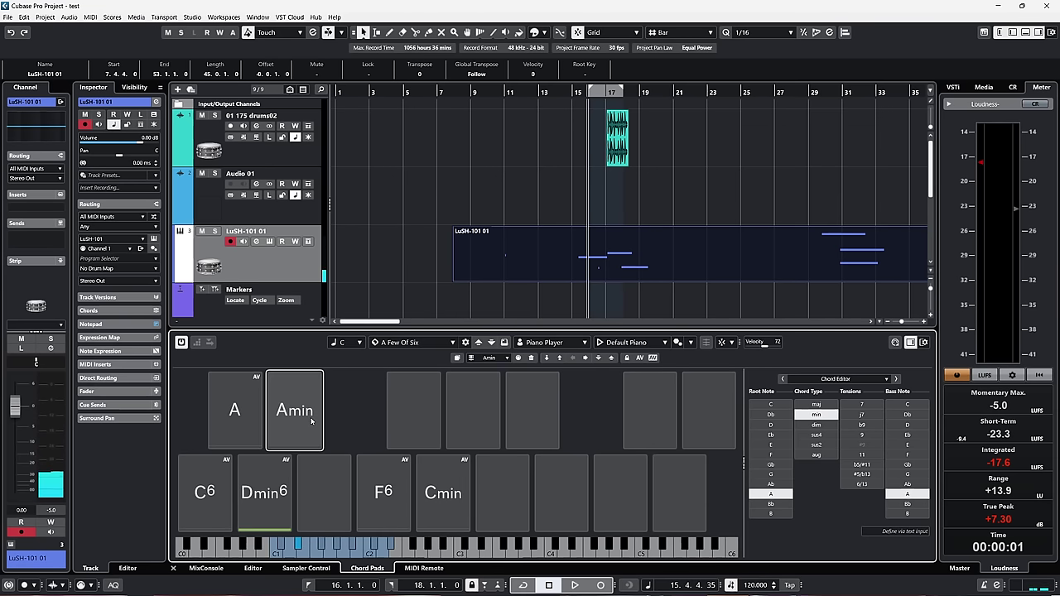
Step through added tensions on the Amin pad, including Amin9 and Amin6, and audition it
{"action": "left_click", "coordinate": [585, 359]}
{"action": "left_click", "coordinate": [585, 358]}
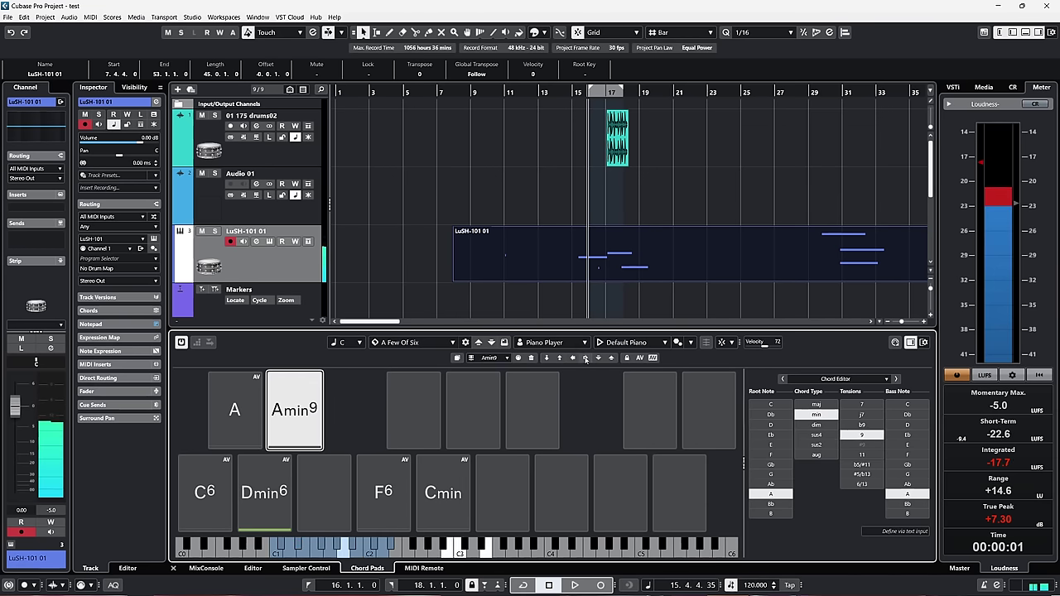
{"action": "left_click", "coordinate": [585, 358]}
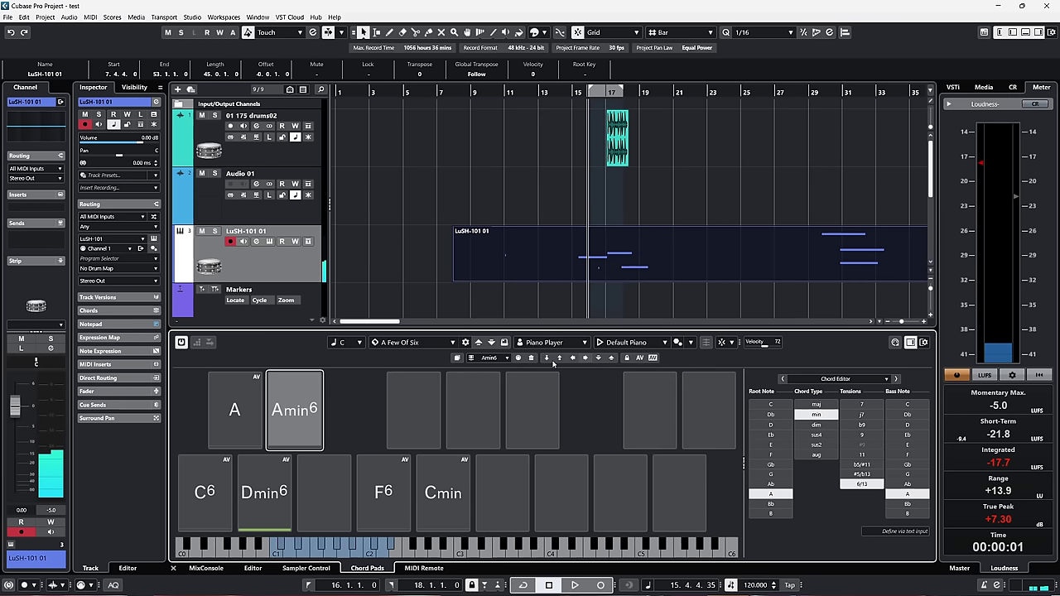
{"action": "left_click", "coordinate": [295, 419]}
{"action": "left_click", "coordinate": [295, 418]}
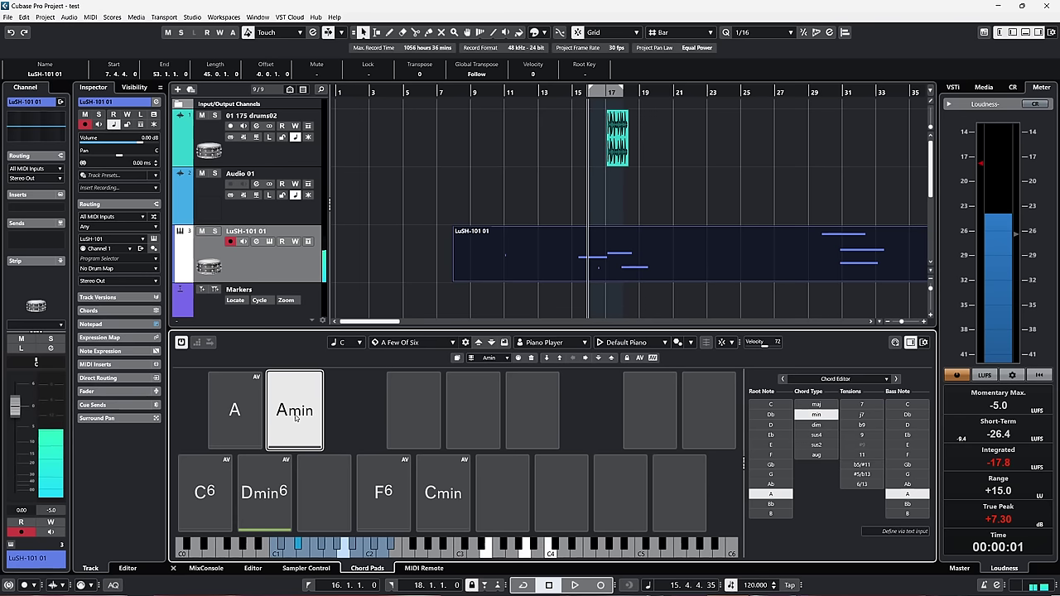
Step the Amin pad through different voicings and audition each one
{"action": "left_click", "coordinate": [297, 416]}
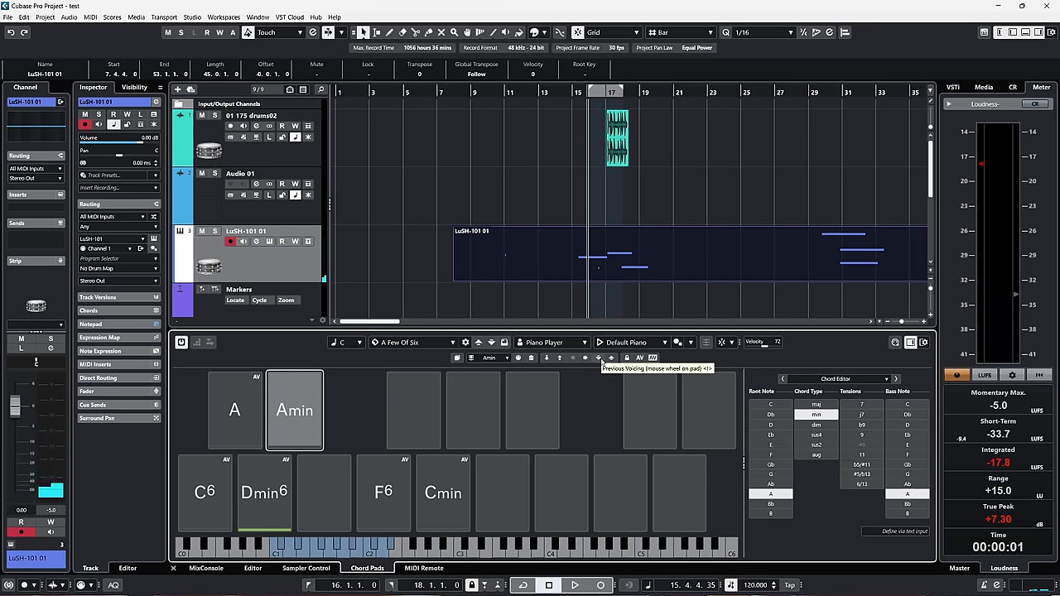
{"action": "left_click", "coordinate": [601, 362]}
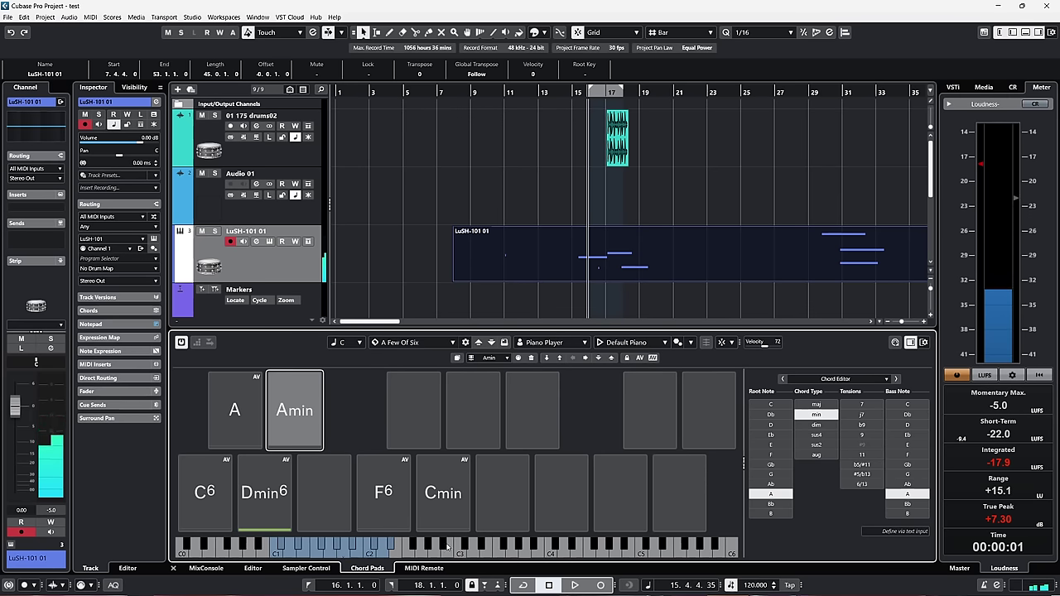
{"action": "left_click", "coordinate": [310, 424]}
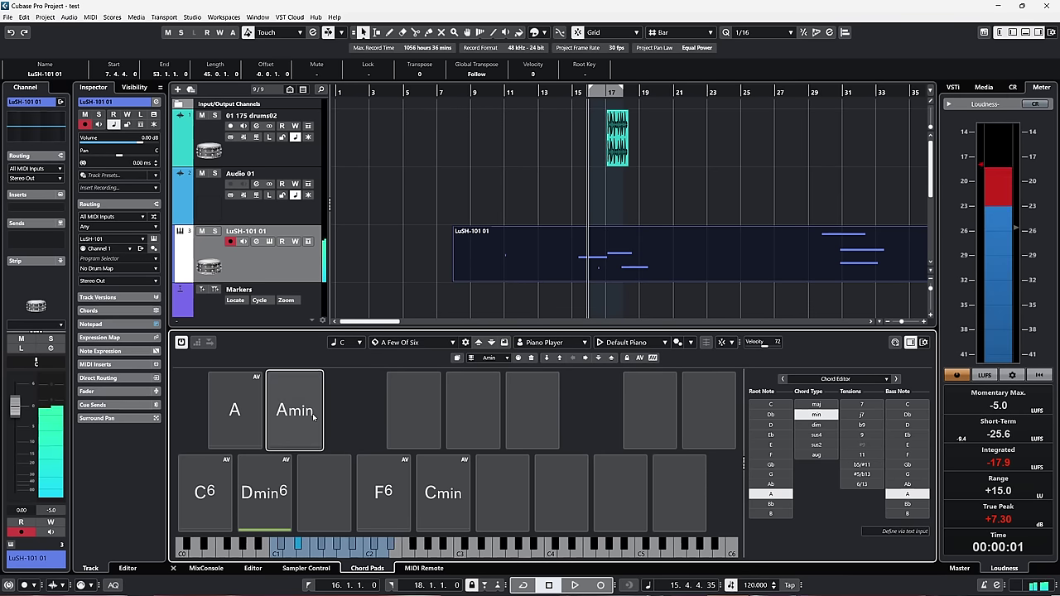
{"action": "left_click", "coordinate": [313, 417]}
{"action": "left_click", "coordinate": [313, 417]}
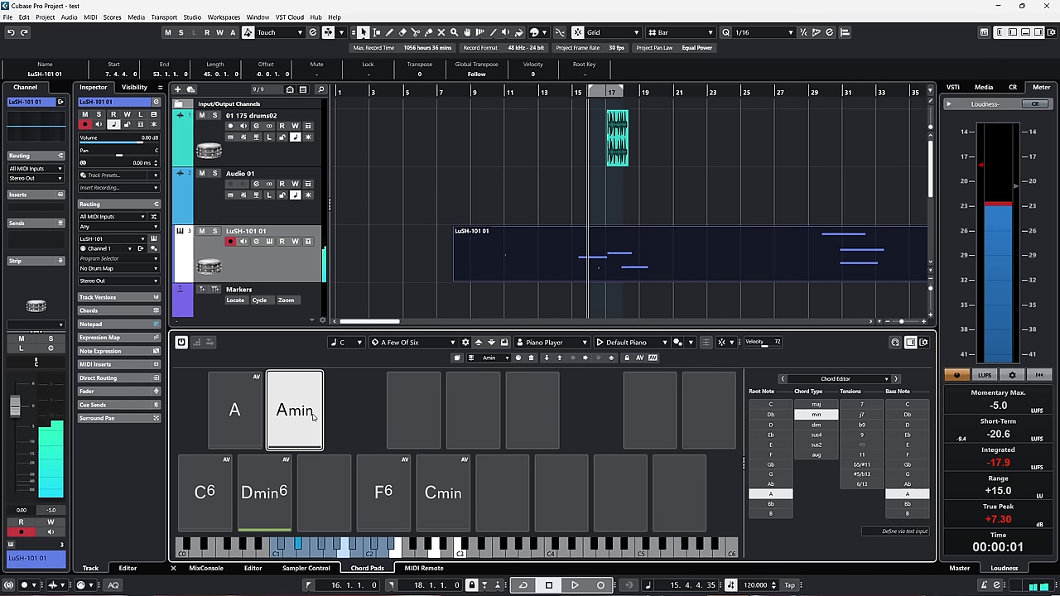
{"action": "left_click", "coordinate": [313, 416]}
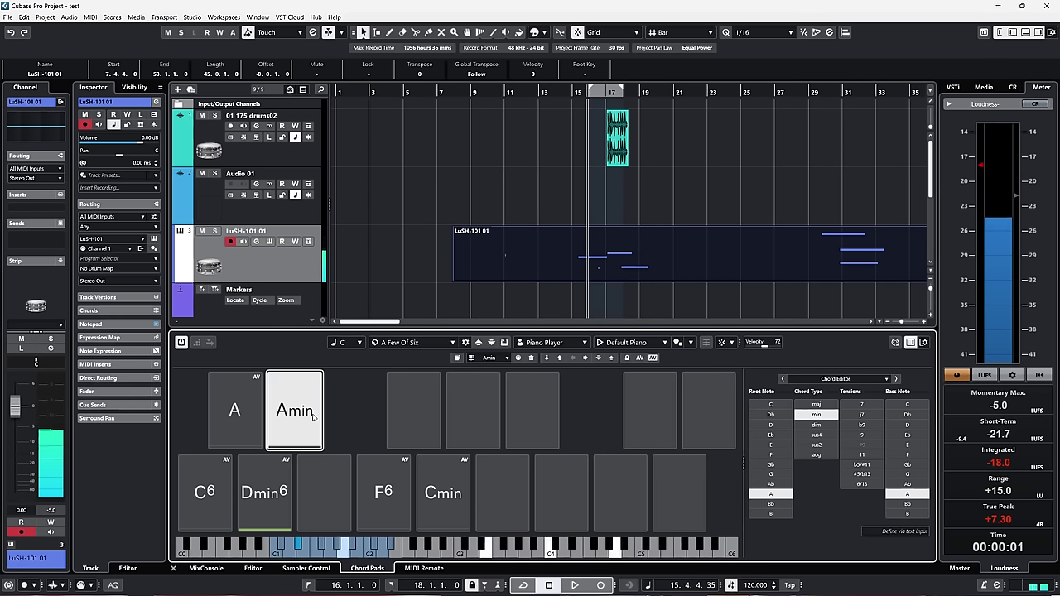
{"action": "left_click", "coordinate": [313, 417]}
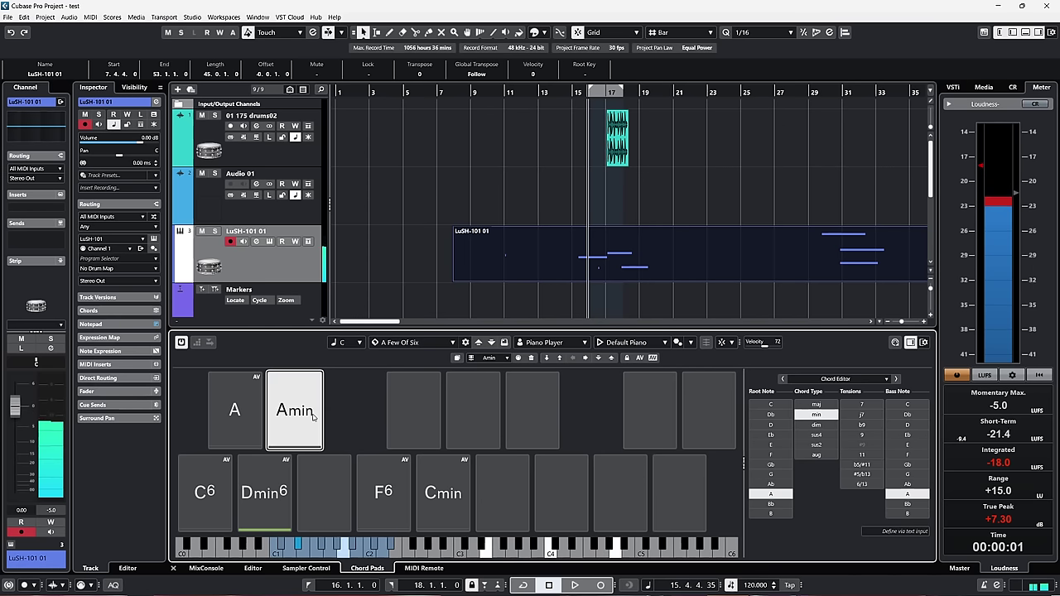
Audition the C6, Dmin6 and F6 chord pads in sequence
{"action": "left_click", "coordinate": [224, 506]}
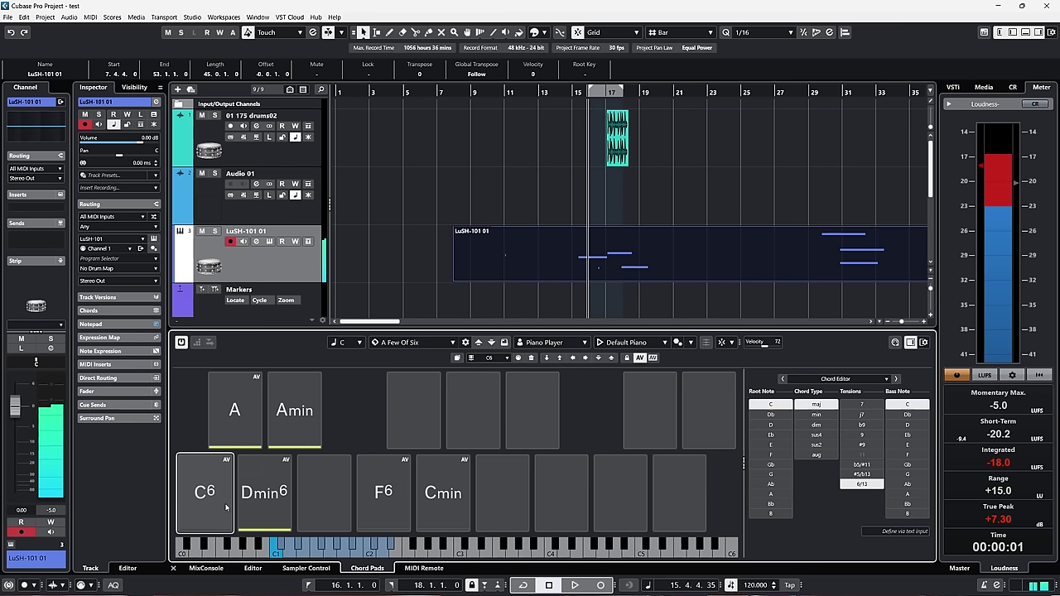
{"action": "left_click", "coordinate": [265, 497]}
{"action": "left_click", "coordinate": [377, 498]}
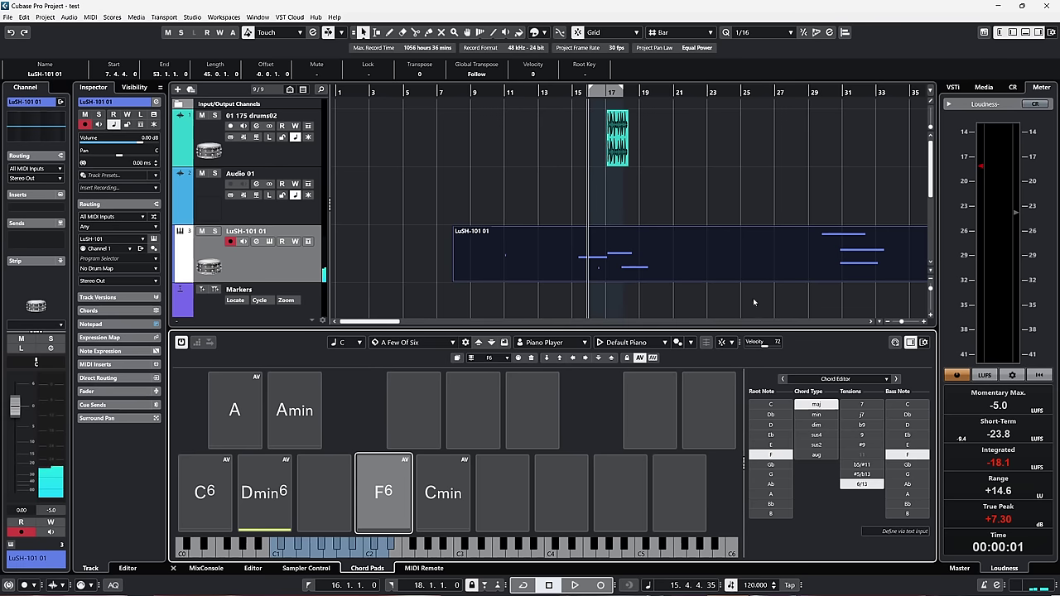
Enable Show Pattern Play Progress in the Chord Pads display settings and audition the Amin pad
{"action": "left_click", "coordinate": [925, 342]}
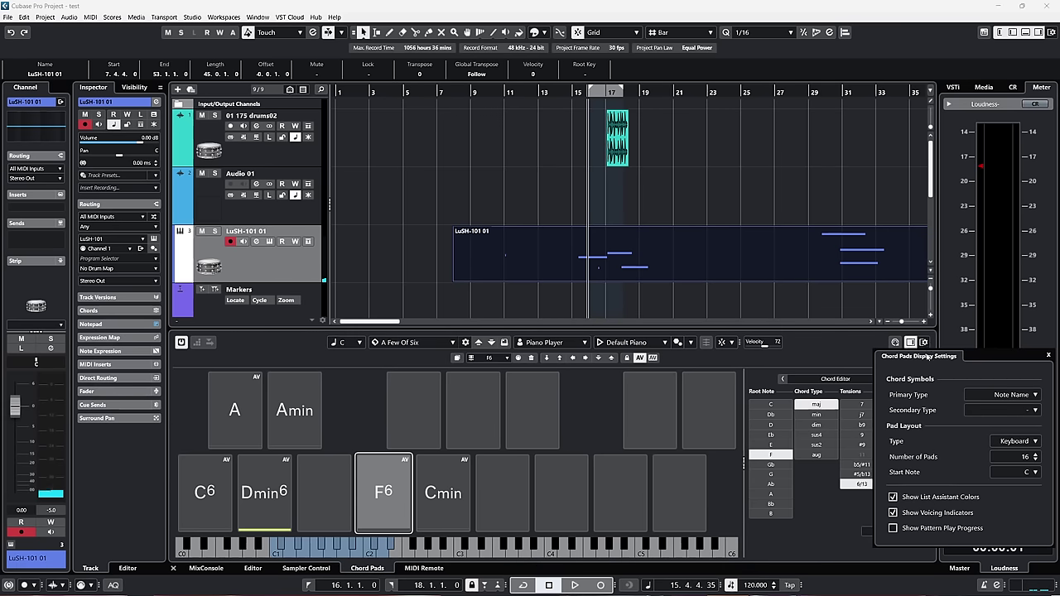
{"action": "left_click", "coordinate": [893, 528]}
{"action": "left_click", "coordinate": [303, 421]}
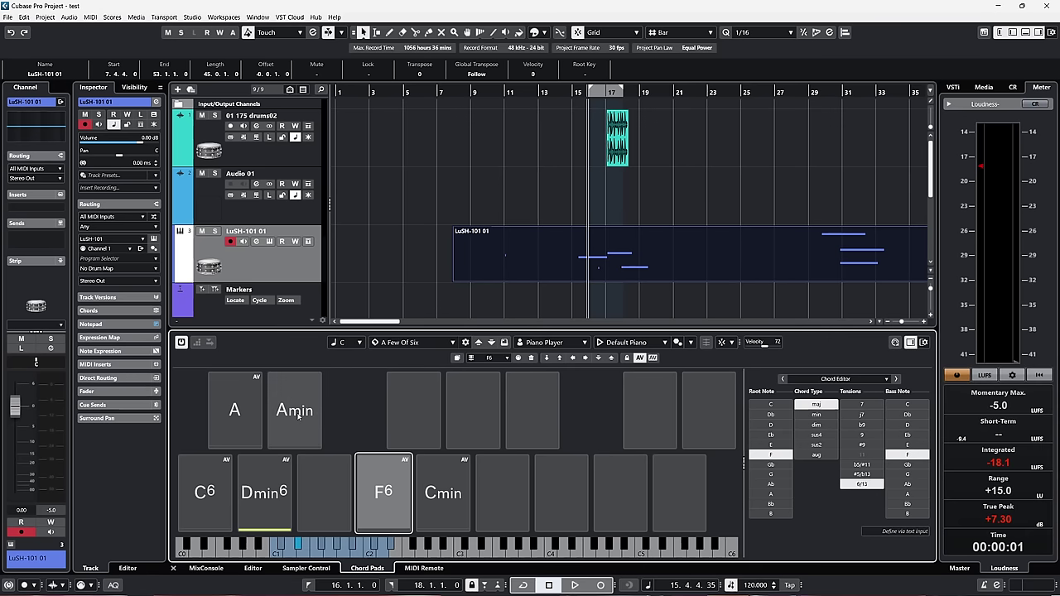
{"action": "left_click", "coordinate": [298, 416]}
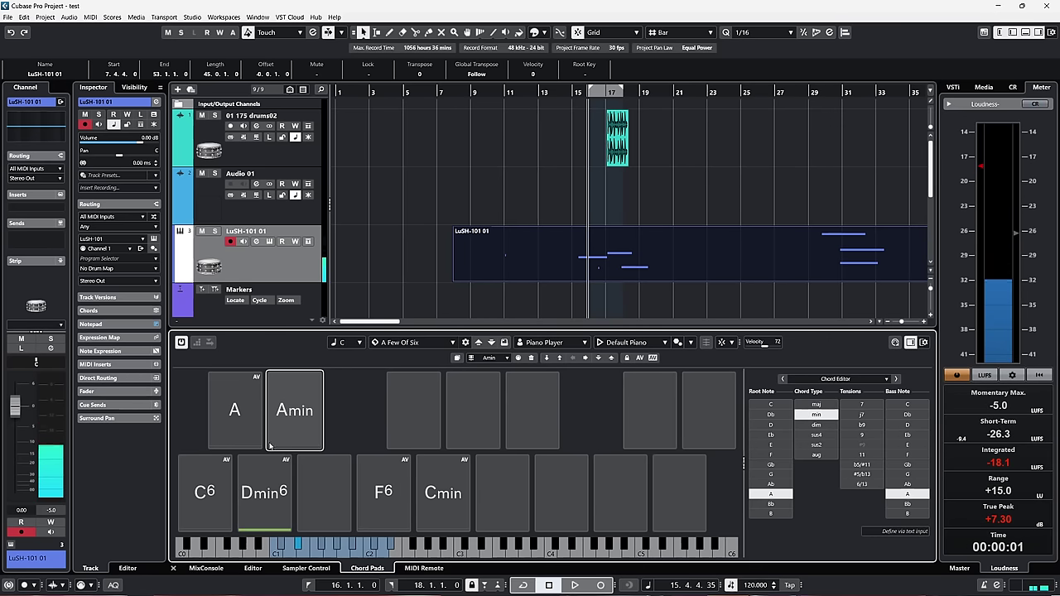
{"action": "left_click", "coordinate": [295, 414]}
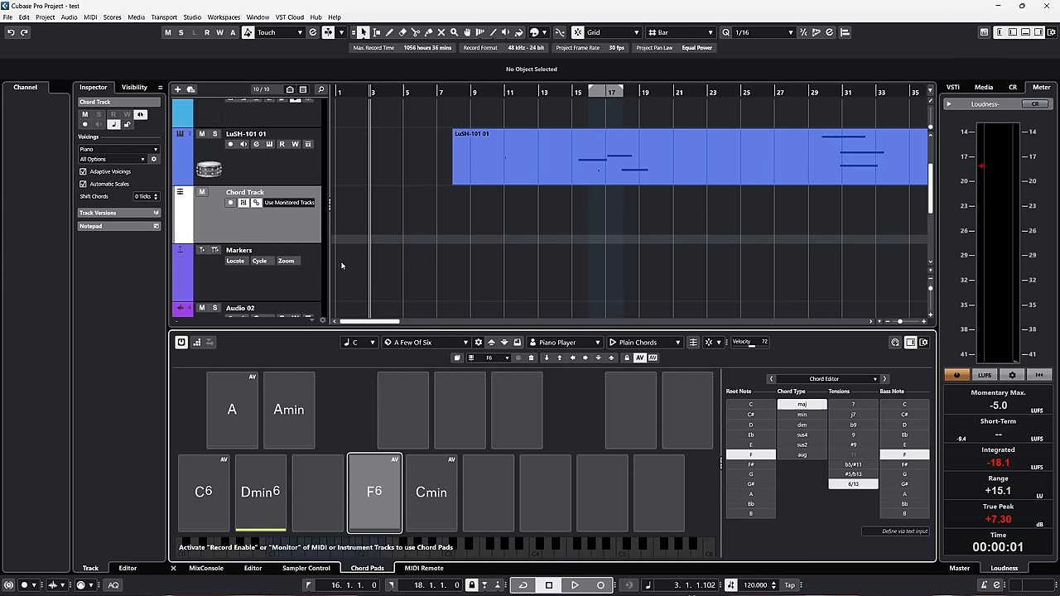
Try placing the A chord pad on the Chord Track at bar 2 and on the LuSH-101 01 track at bar 4, and undo both
{"action": "scroll", "coordinate": [341, 265], "scroll_direction": "down", "scroll_amount": 1}
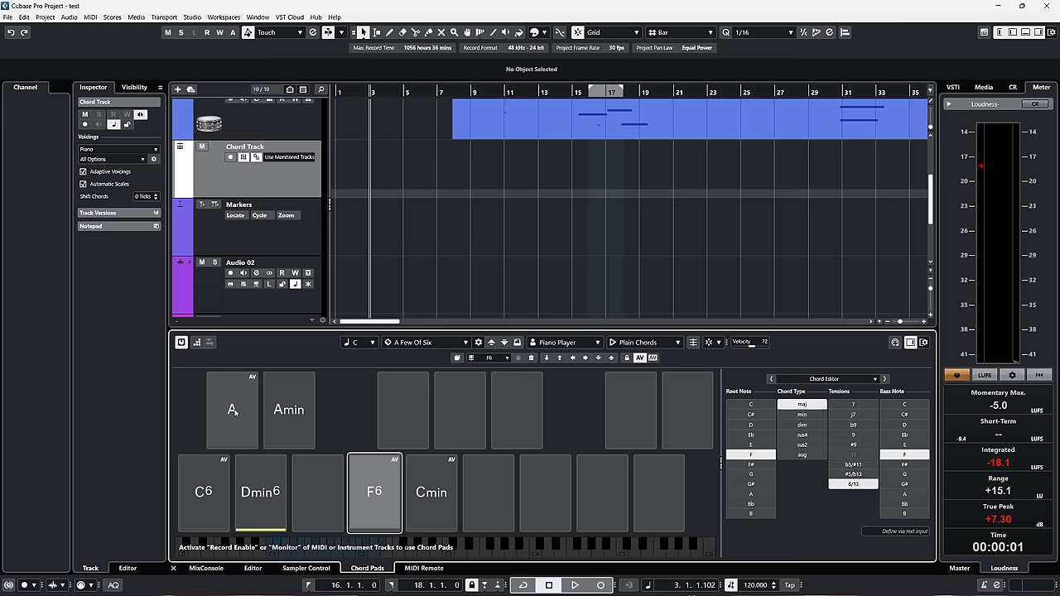
{"action": "left_click_drag", "start_coordinate": [234, 411], "coordinate": [354, 169]}
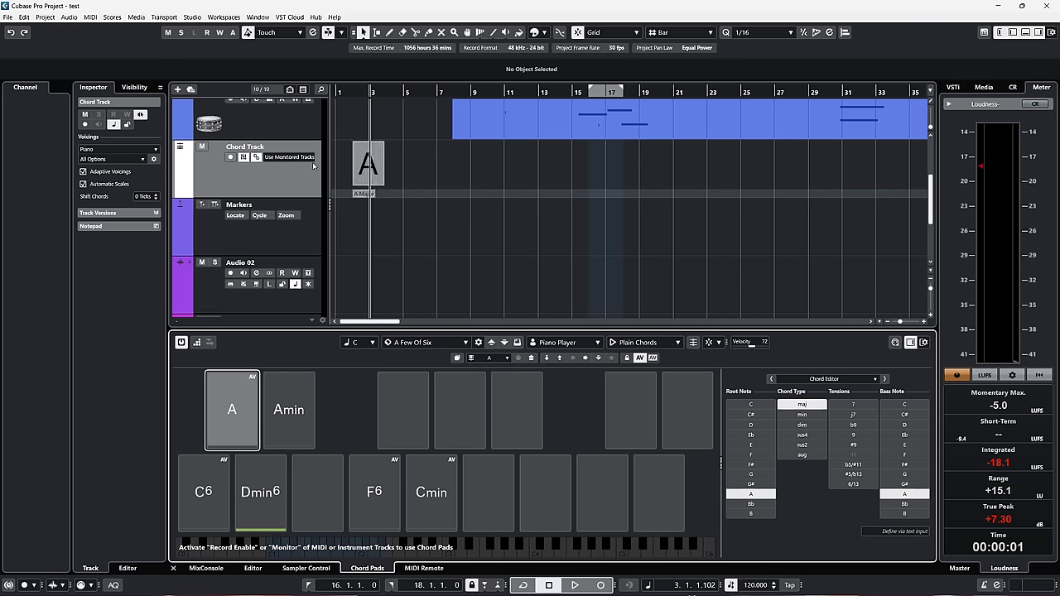
{"action": "scroll", "coordinate": [373, 198], "scroll_direction": "up", "scroll_amount": 3}
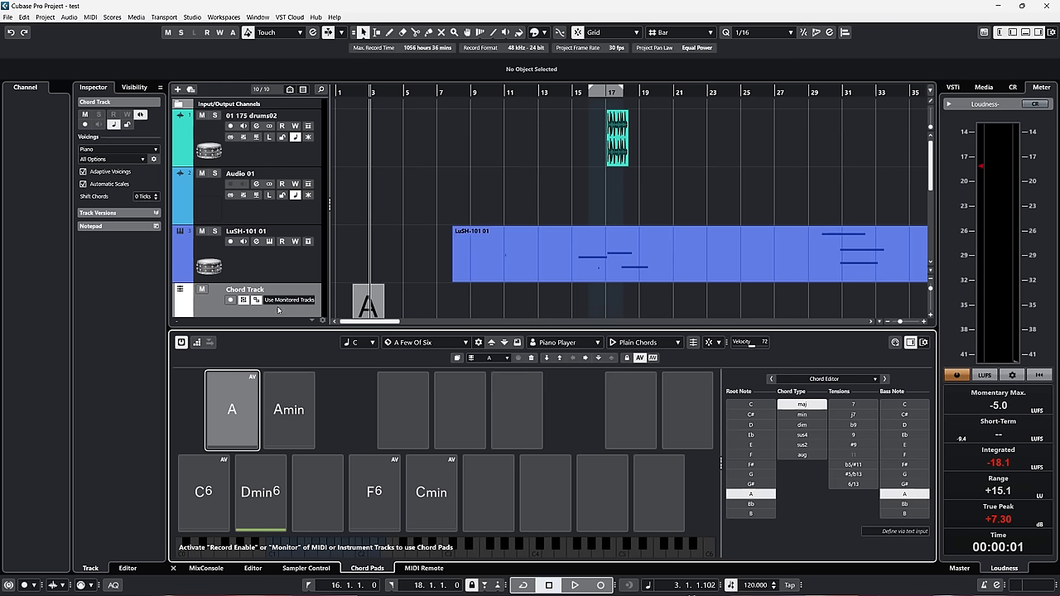
{"action": "left_click_drag", "start_coordinate": [232, 409], "coordinate": [424, 278]}
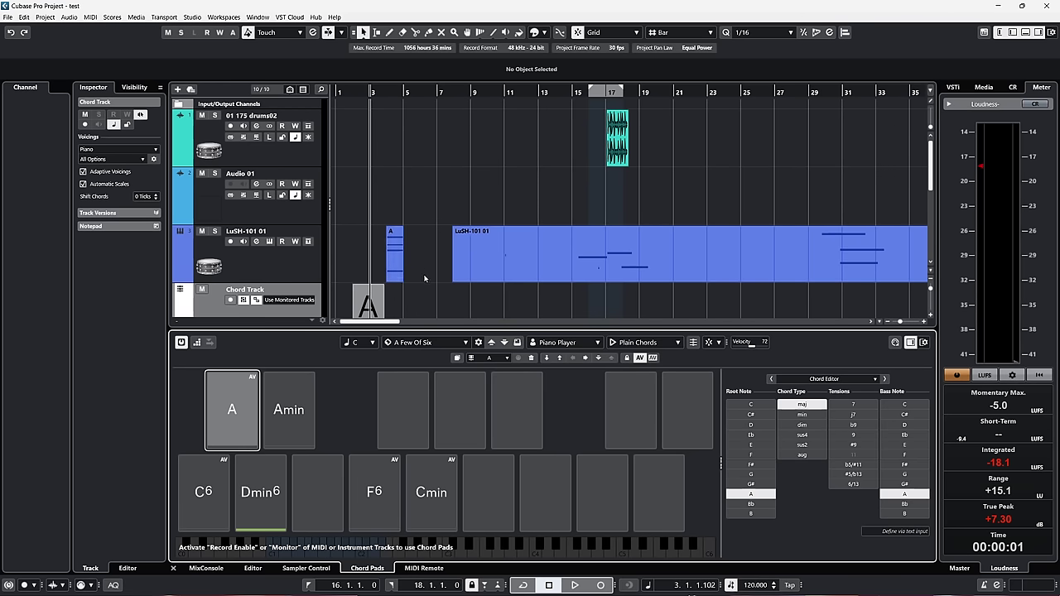
{"action": "left_click", "coordinate": [394, 247]}
{"action": "scroll", "coordinate": [403, 243], "scroll_direction": "down", "scroll_amount": 4}
{"action": "scroll", "coordinate": [403, 243], "scroll_direction": "up", "scroll_amount": 3}
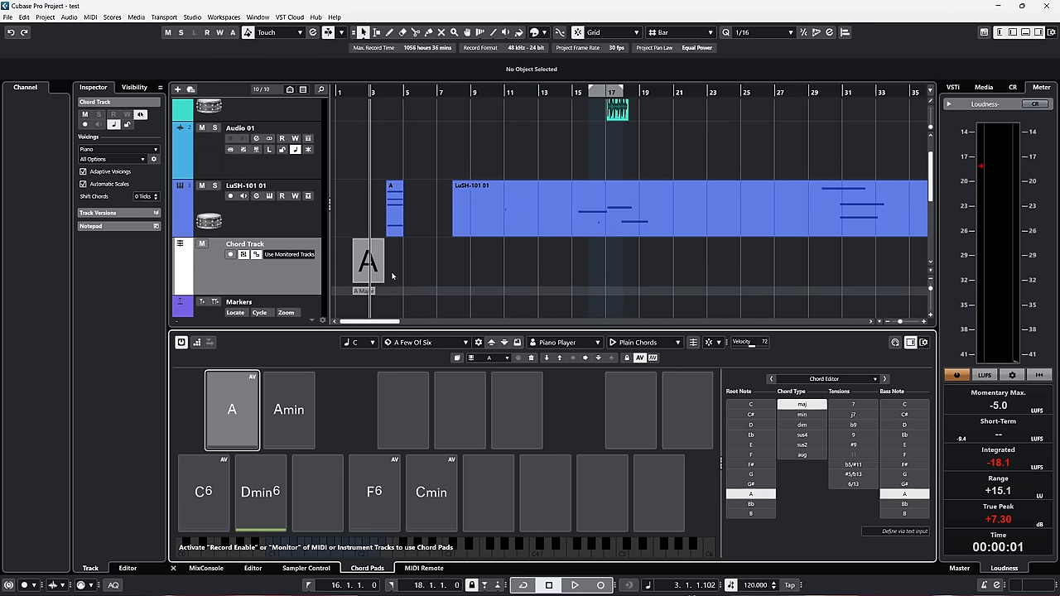
{"action": "key", "text": "ctrl+z"}
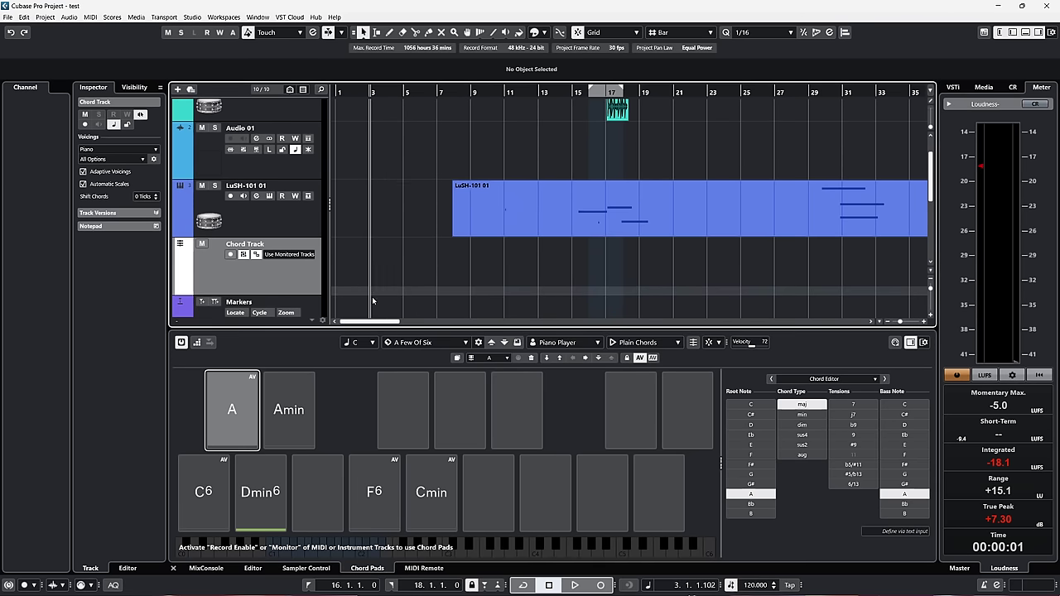
Turn on step input for the chord pads and enter Amin, C6, Dmin6 and F6 on the Chord Track from bar 1
{"action": "left_click", "coordinate": [196, 342]}
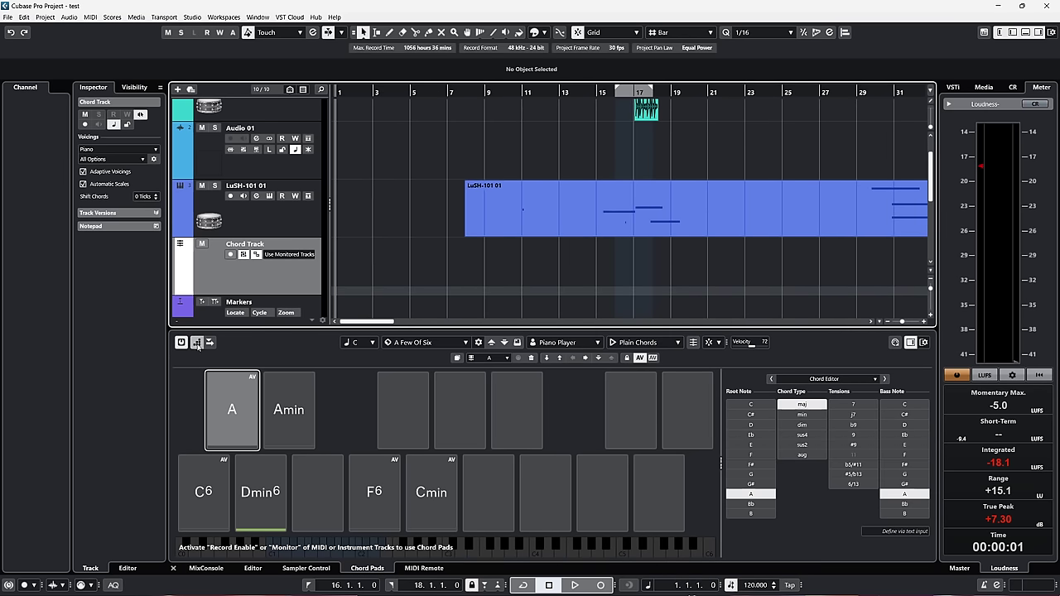
{"action": "left_click", "coordinate": [197, 343]}
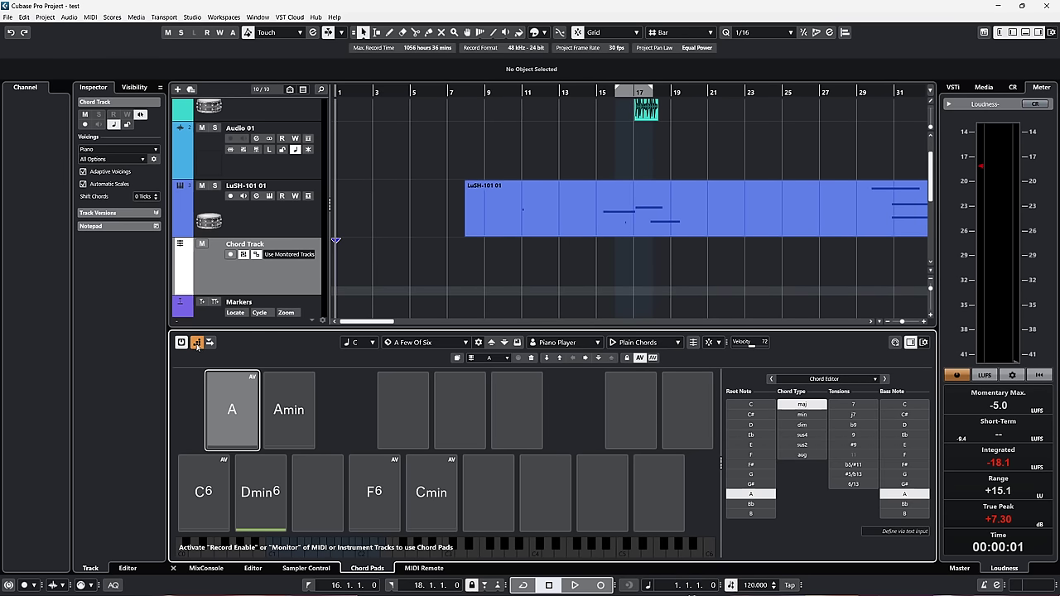
{"action": "left_click", "coordinate": [289, 414]}
{"action": "left_click", "coordinate": [207, 488]}
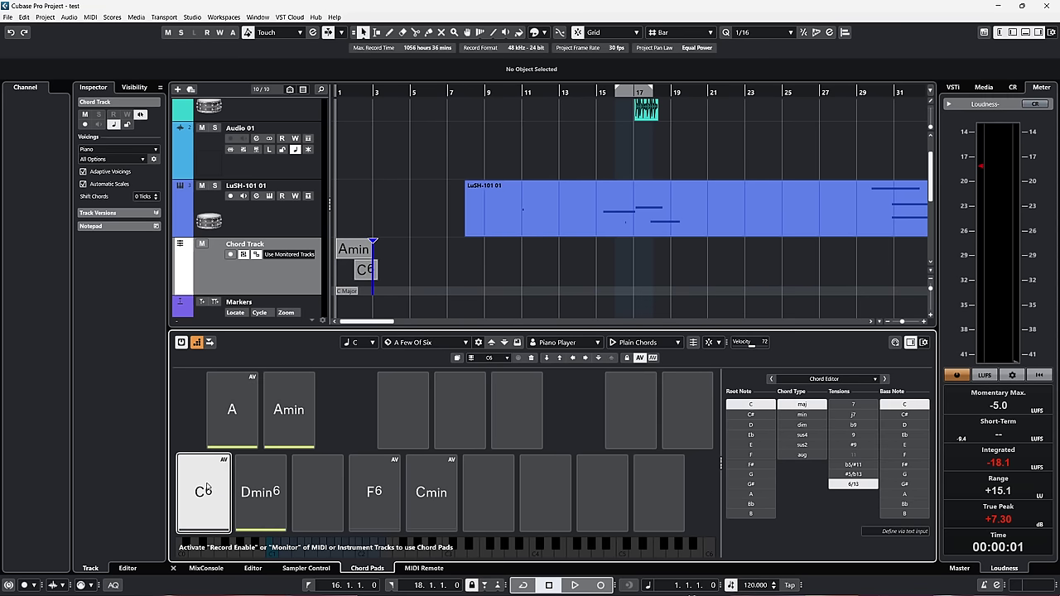
{"action": "left_click", "coordinate": [267, 501]}
{"action": "left_click", "coordinate": [377, 492]}
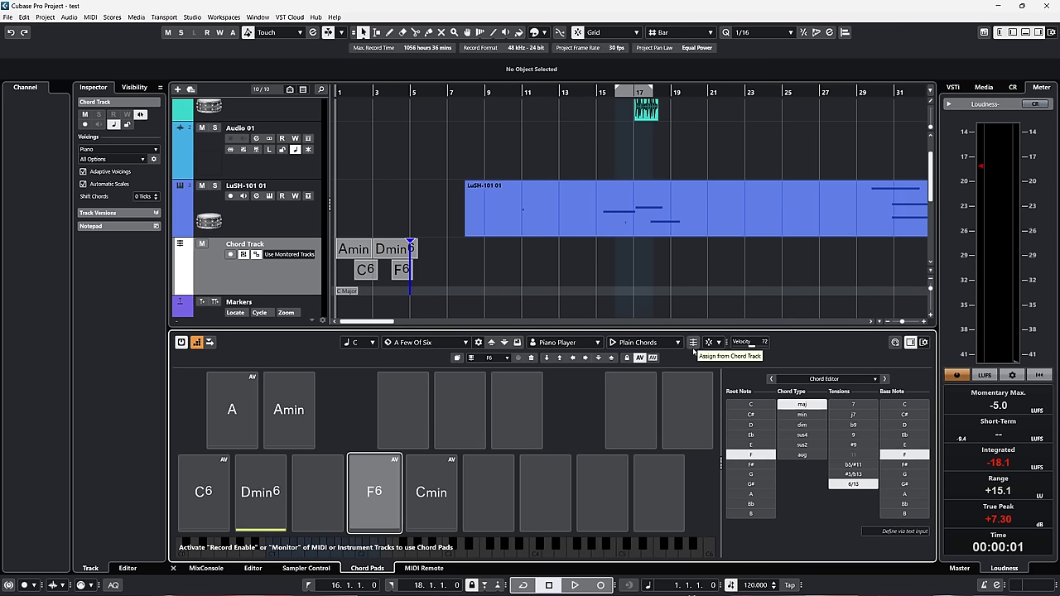
Hide the Chord Pads zone and look through the project's import and export options
{"action": "key", "text": "ctrl+alt+e"}
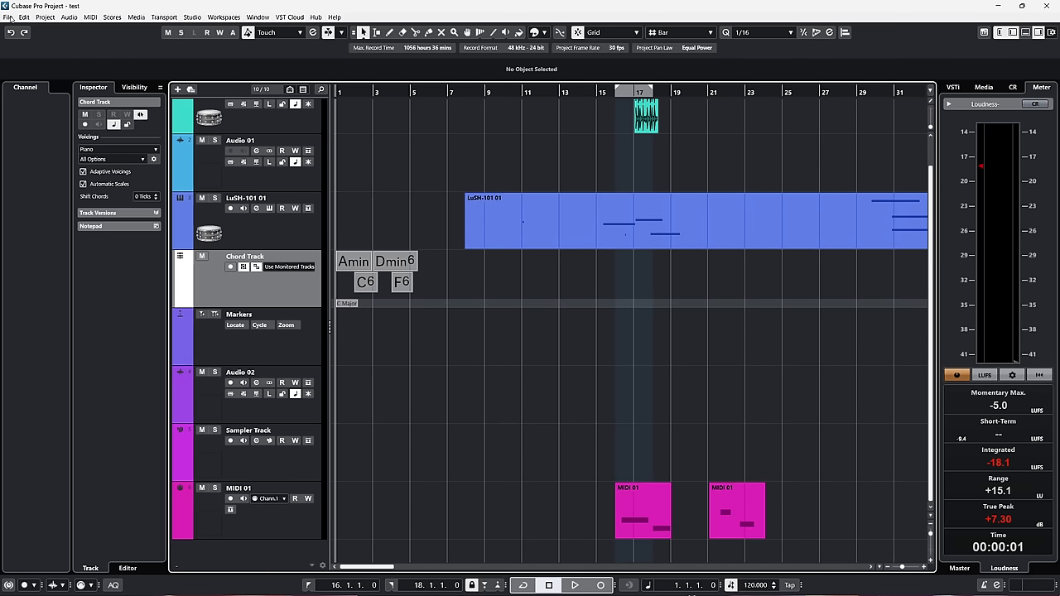
{"action": "left_click", "coordinate": [7, 16]}
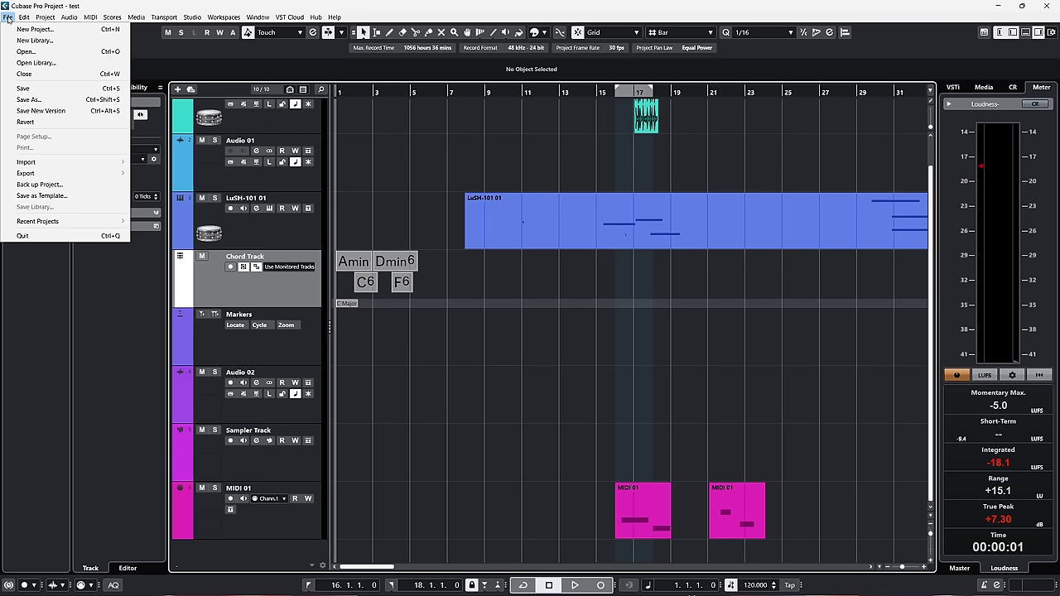
{"action": "mouse_move", "coordinate": [37, 172]}
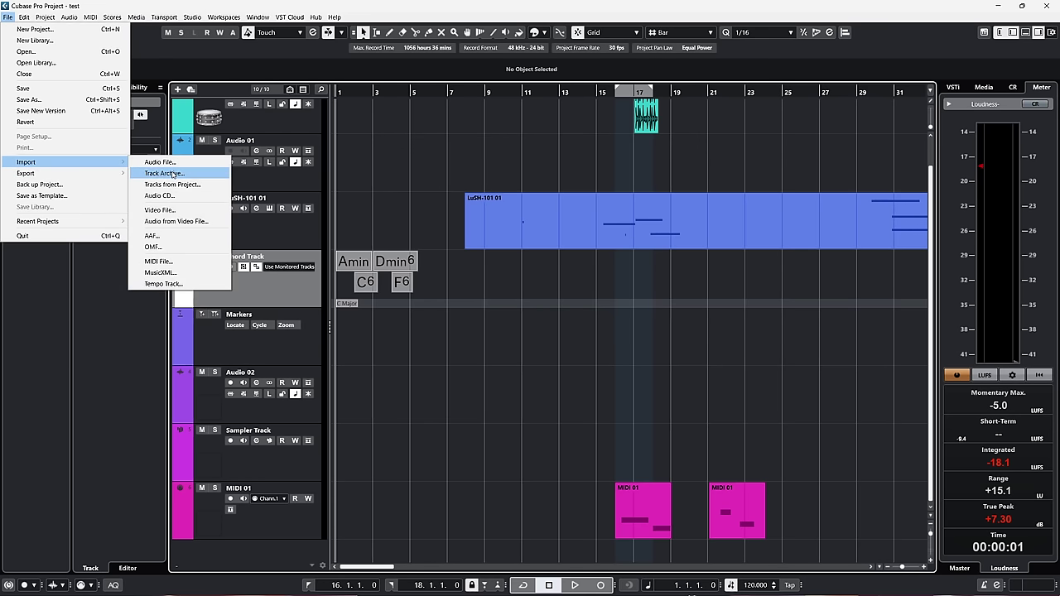
{"action": "mouse_move", "coordinate": [73, 177]}
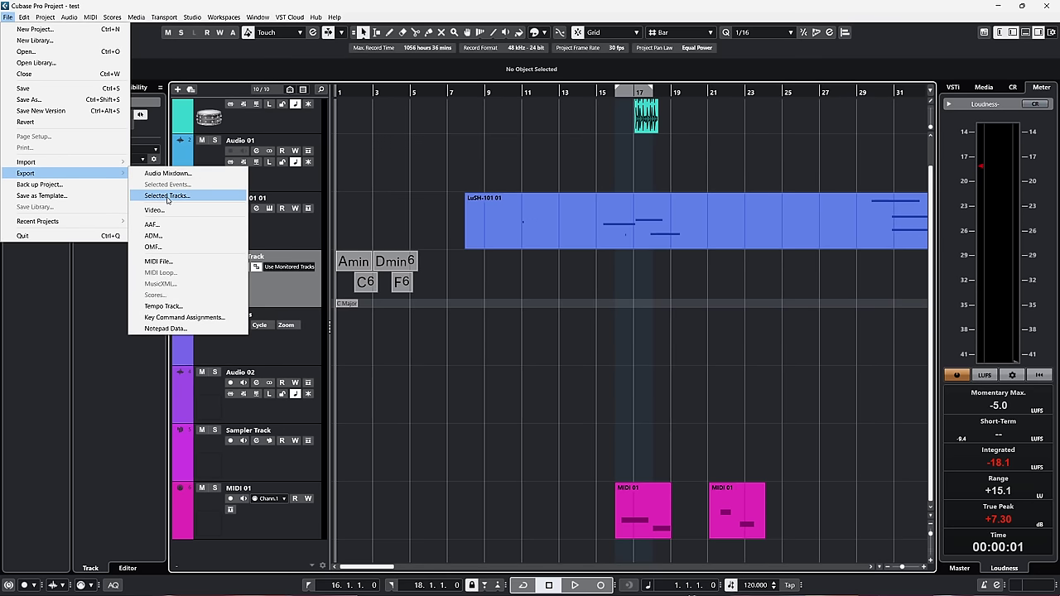
{"action": "left_click", "coordinate": [389, 170]}
Export the 01 175 drums02 track as a selected-track archive with Copy Media Files
{"action": "scroll", "coordinate": [317, 180], "scroll_direction": "up", "scroll_amount": 1}
{"action": "left_click", "coordinate": [297, 162]}
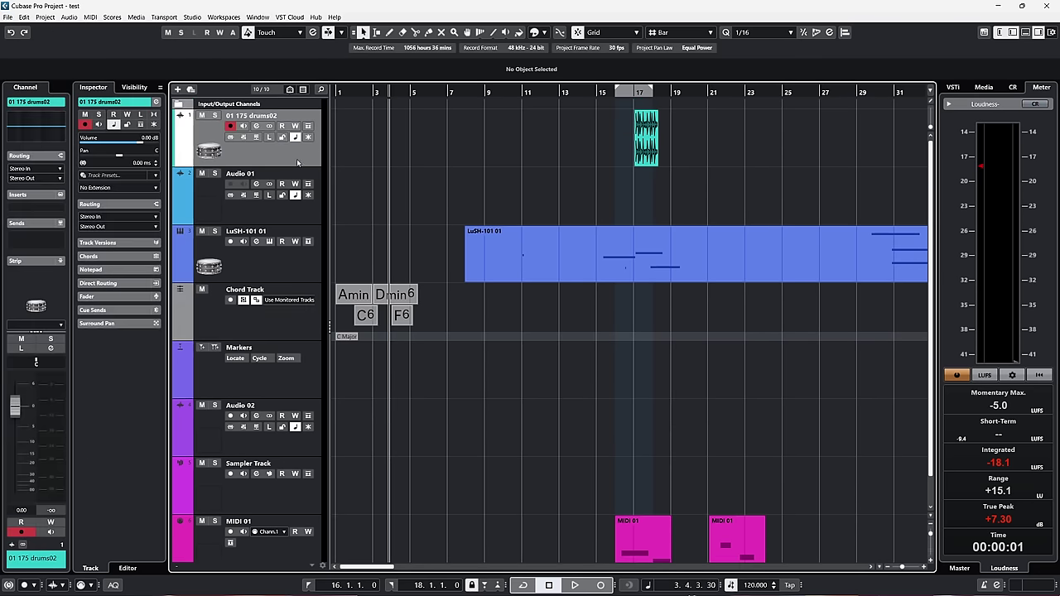
{"action": "left_click", "coordinate": [8, 18]}
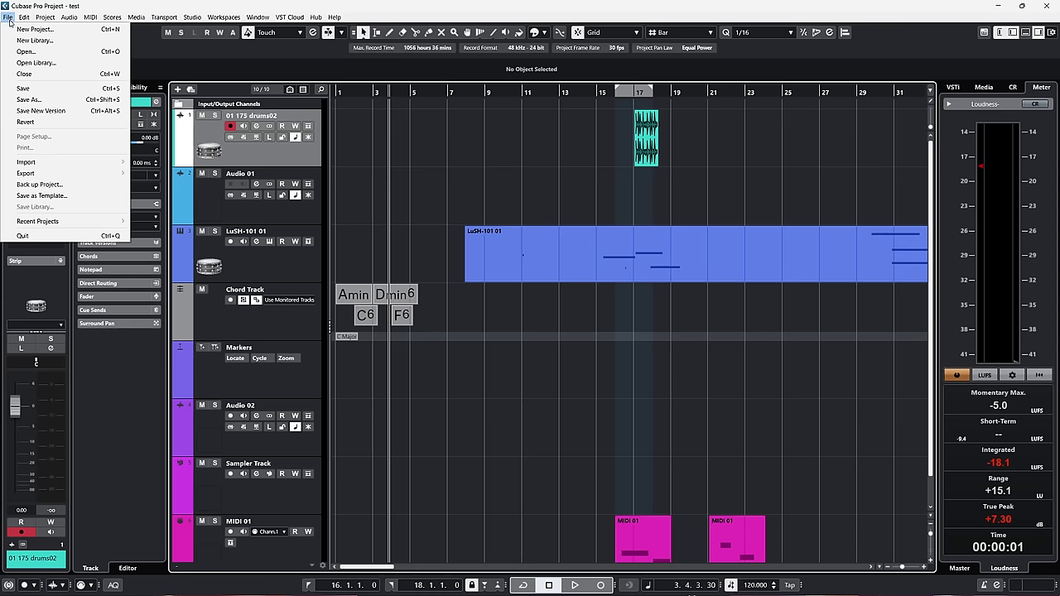
{"action": "mouse_move", "coordinate": [41, 176]}
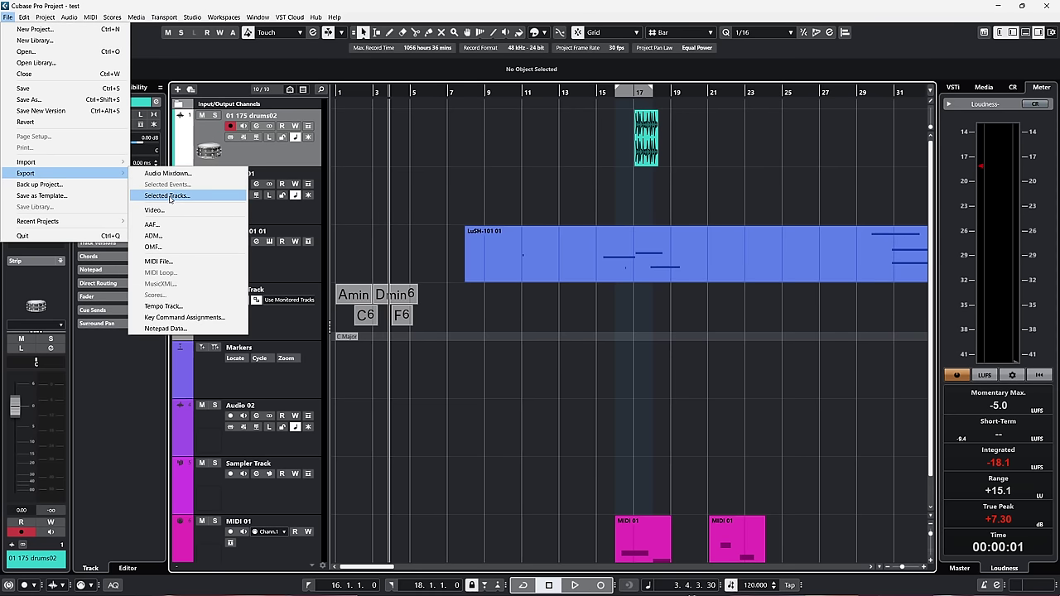
{"action": "left_click", "coordinate": [168, 196]}
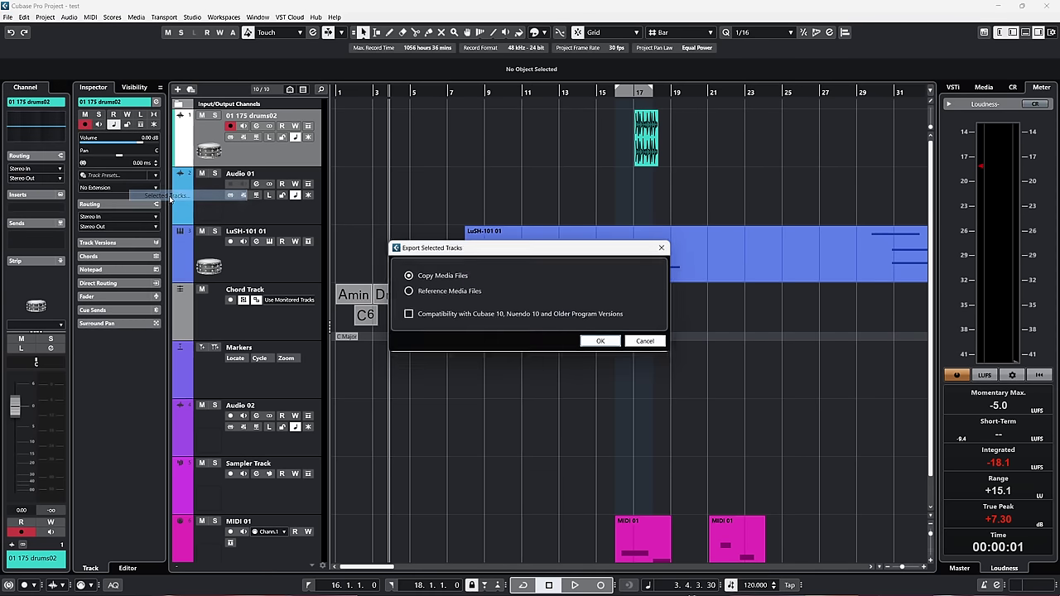
{"action": "left_click", "coordinate": [602, 342]}
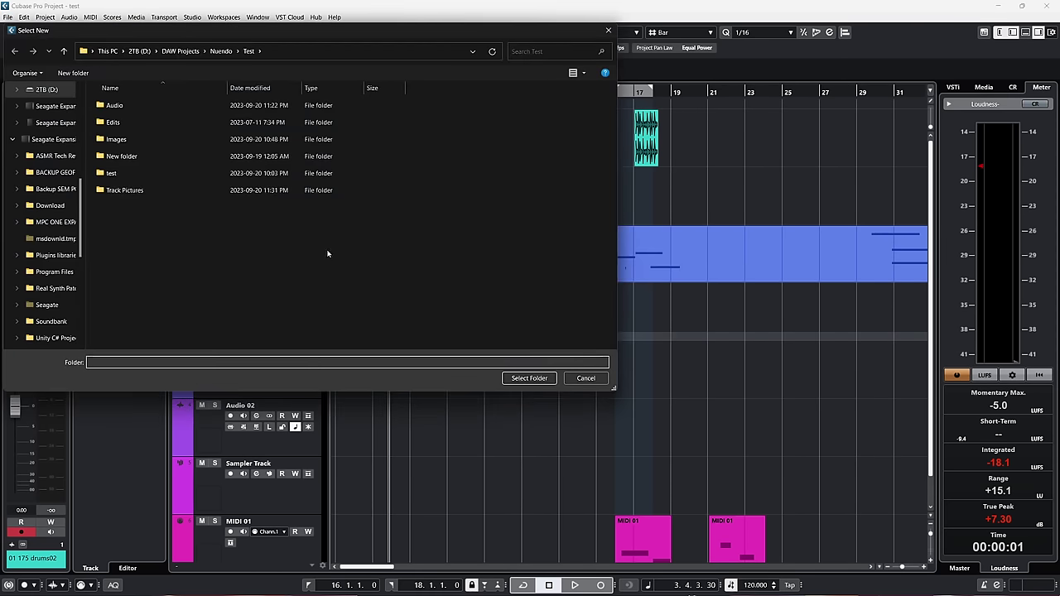
Create a new folder inside the Test project folder and save the track export into it
{"action": "right_click", "coordinate": [137, 238]}
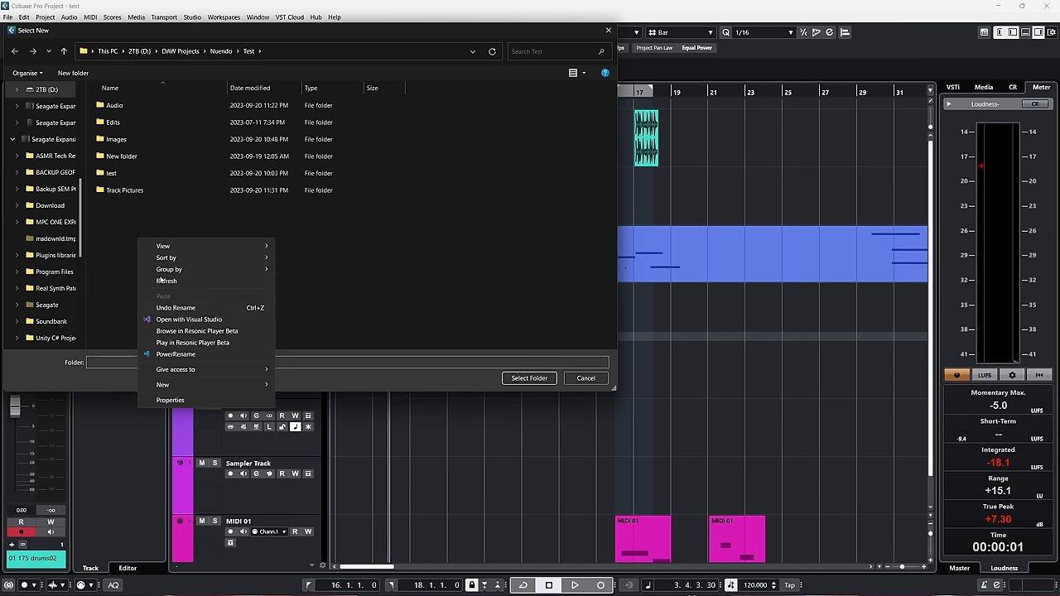
{"action": "mouse_move", "coordinate": [219, 386]}
{"action": "left_click", "coordinate": [306, 385]}
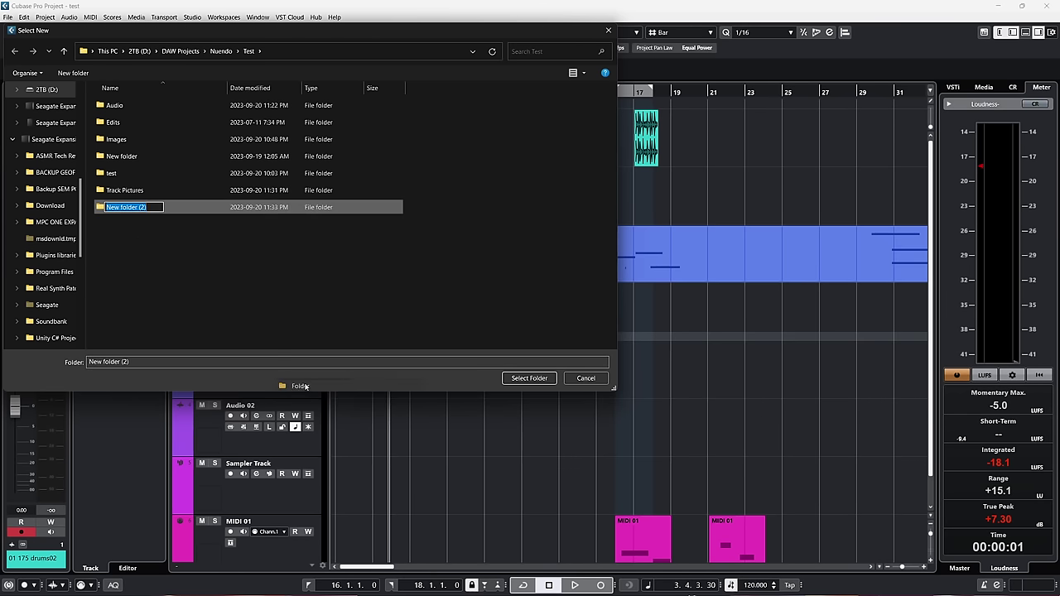
{"action": "key", "text": "Return"}
{"action": "key", "text": "Return"}
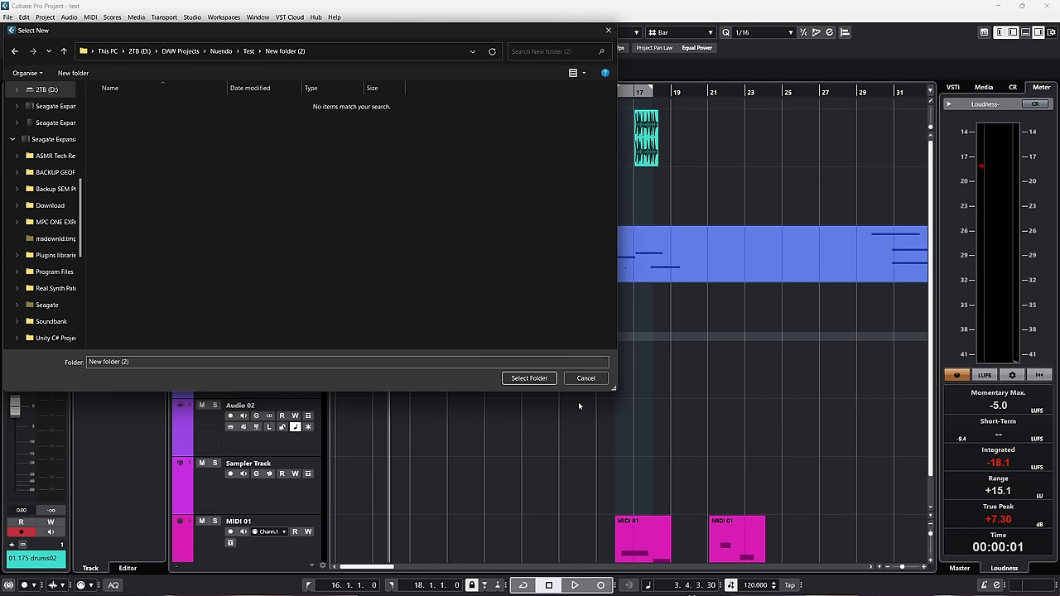
{"action": "left_click", "coordinate": [530, 378]}
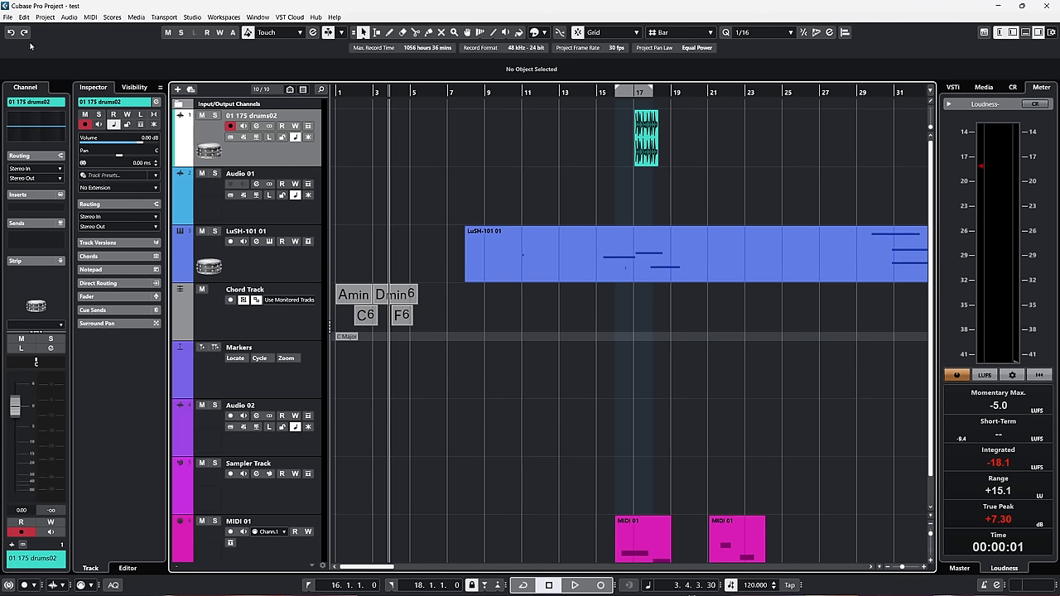
Import the track archive New folder (2).xml to bring up its import options
{"action": "left_click", "coordinate": [9, 16]}
{"action": "mouse_move", "coordinate": [21, 165]}
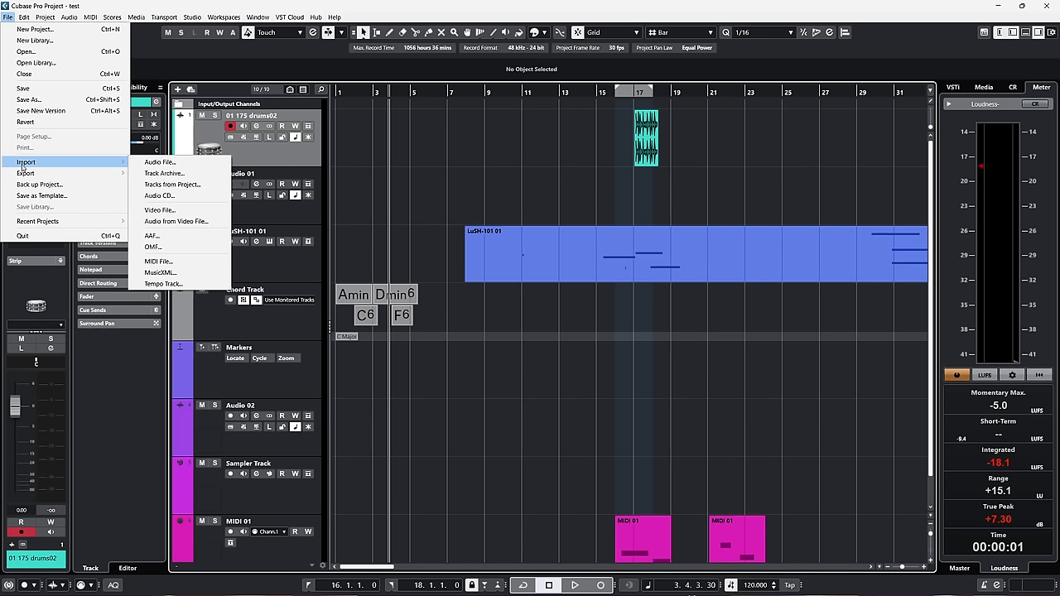
{"action": "left_click", "coordinate": [164, 173]}
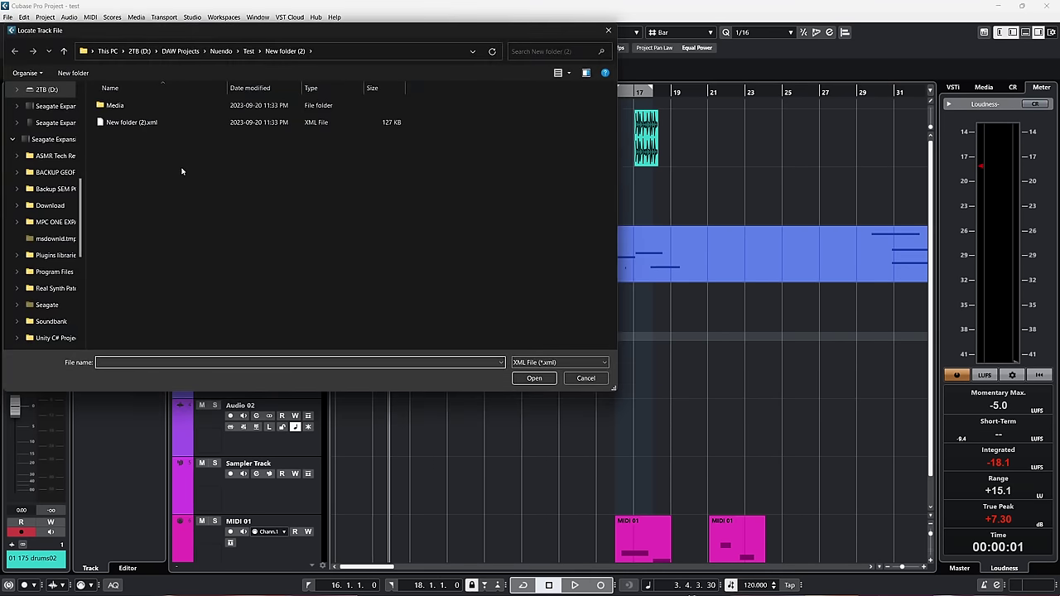
{"action": "double_click", "coordinate": [131, 123]}
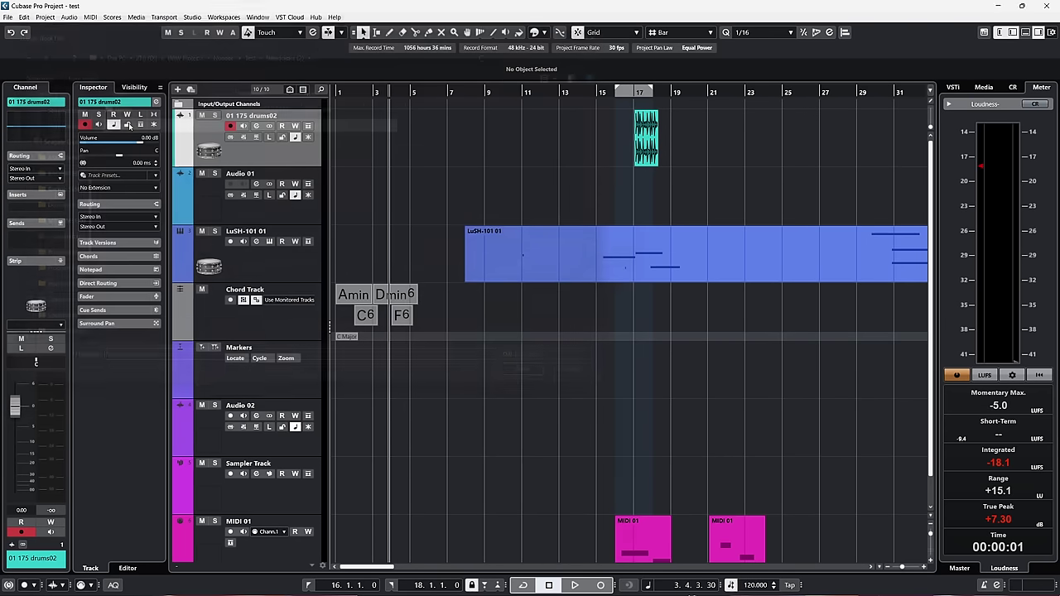
{"action": "left_click_drag", "start_coordinate": [556, 201], "coordinate": [428, 98]}
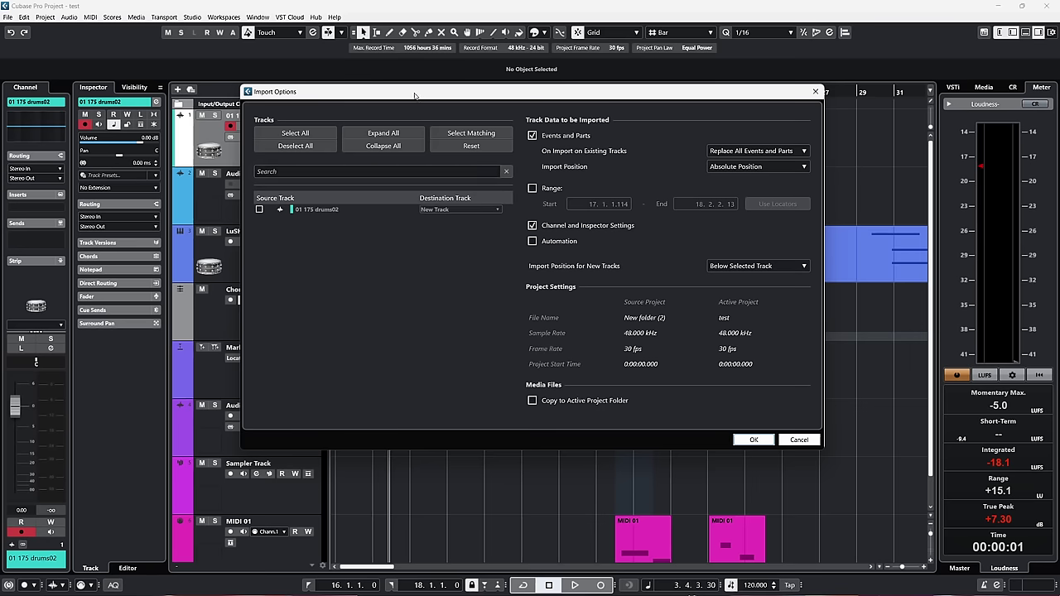
{"action": "left_click_drag", "start_coordinate": [415, 96], "coordinate": [400, 106]}
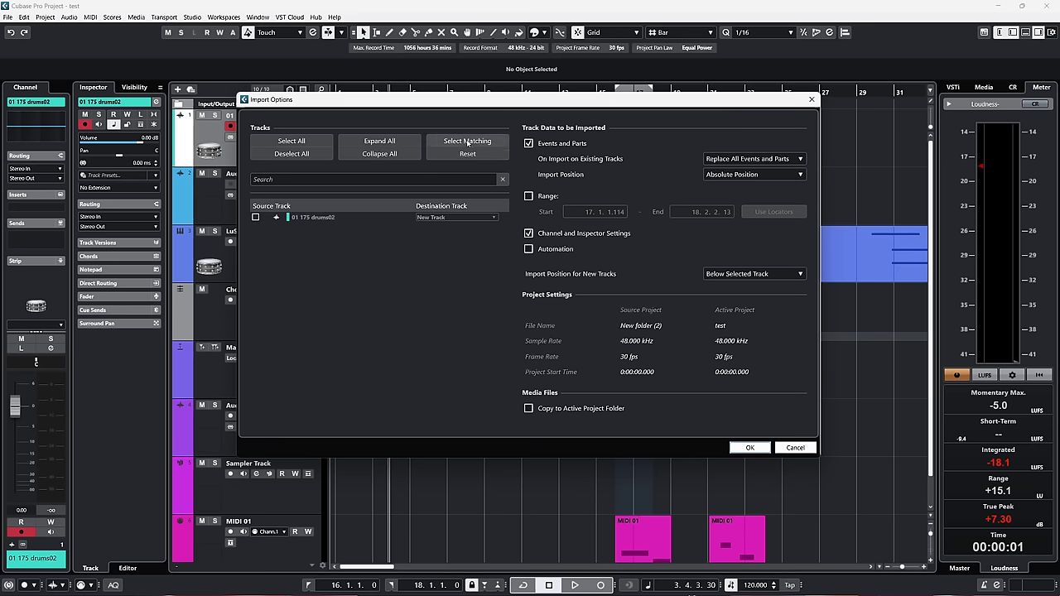
Include the 01 175 drums02 source track in the import and assign it to the matching existing track
{"action": "left_click", "coordinate": [256, 218]}
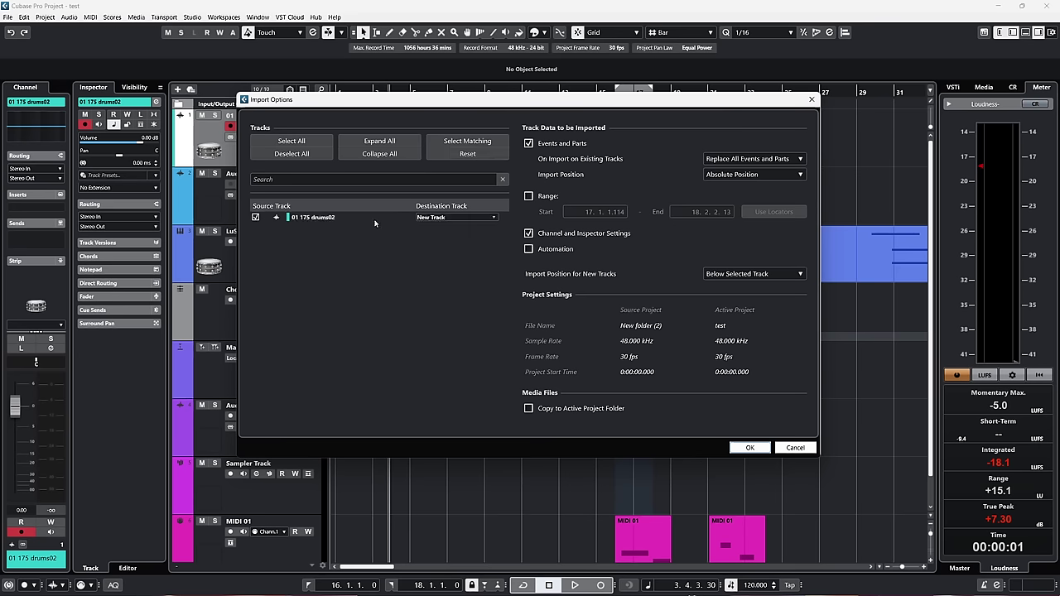
{"action": "left_click", "coordinate": [469, 217]}
{"action": "left_click", "coordinate": [456, 270]}
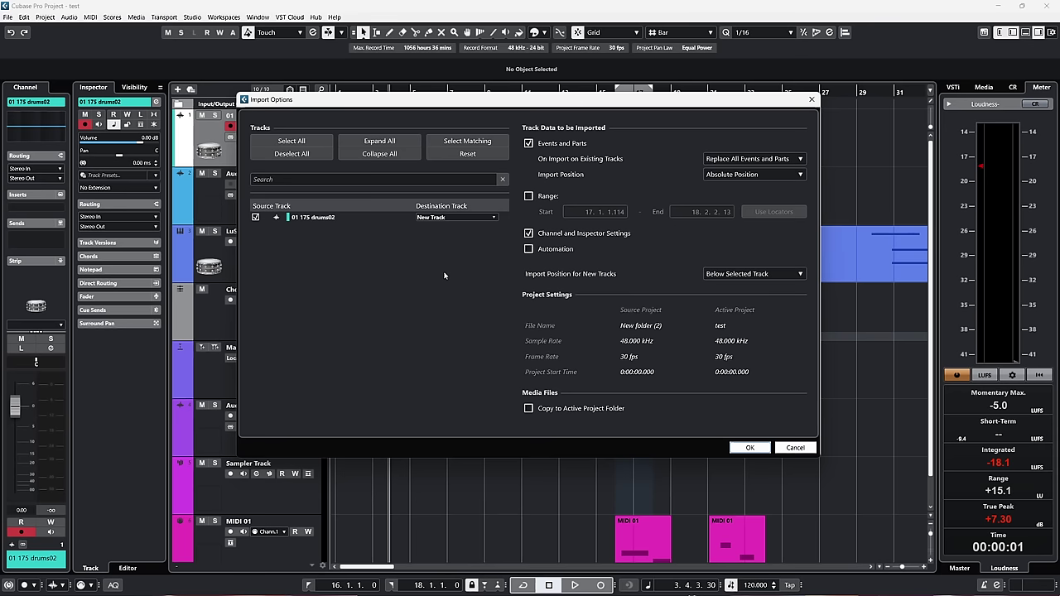
{"action": "left_click", "coordinate": [472, 142]}
{"action": "left_click_drag", "start_coordinate": [462, 102], "coordinate": [429, 202]}
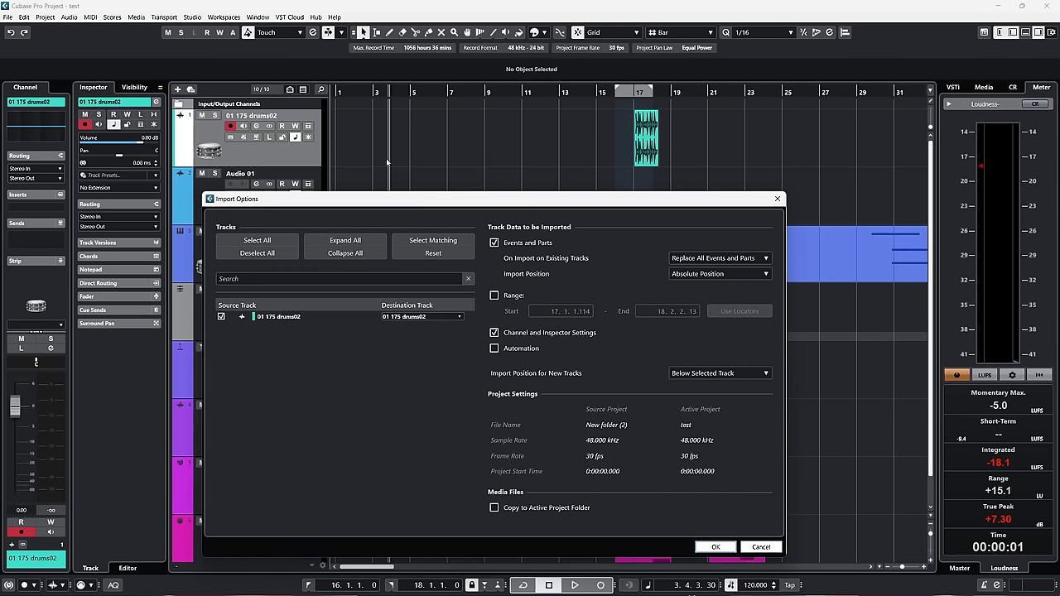
Limit the archive import to the locator range, keep new tracks set to Below Selected Track, and cancel the import
{"action": "left_click_drag", "start_coordinate": [395, 197], "coordinate": [395, 159]}
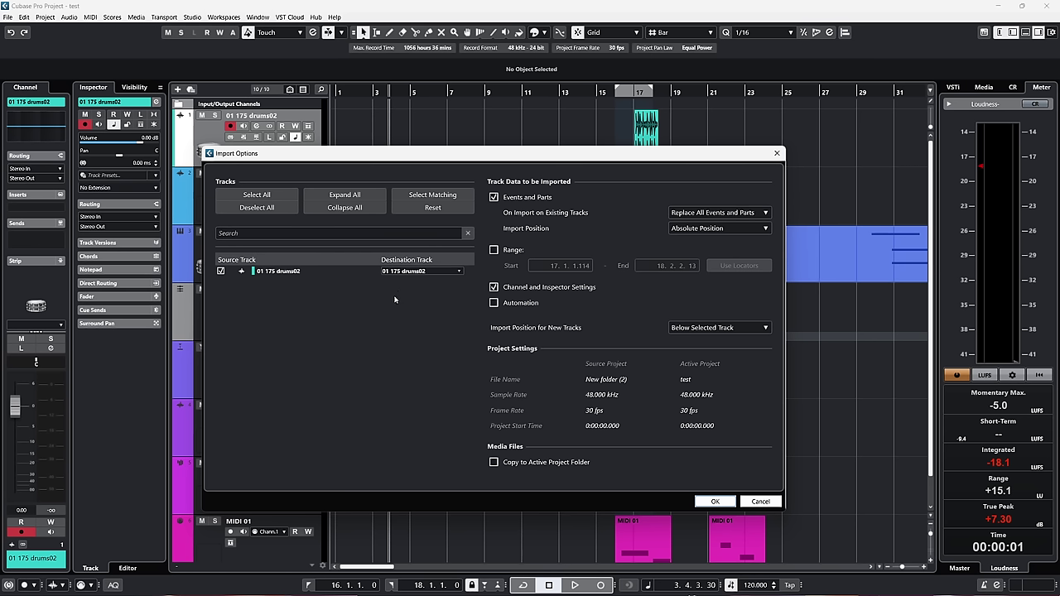
{"action": "left_click", "coordinate": [495, 250]}
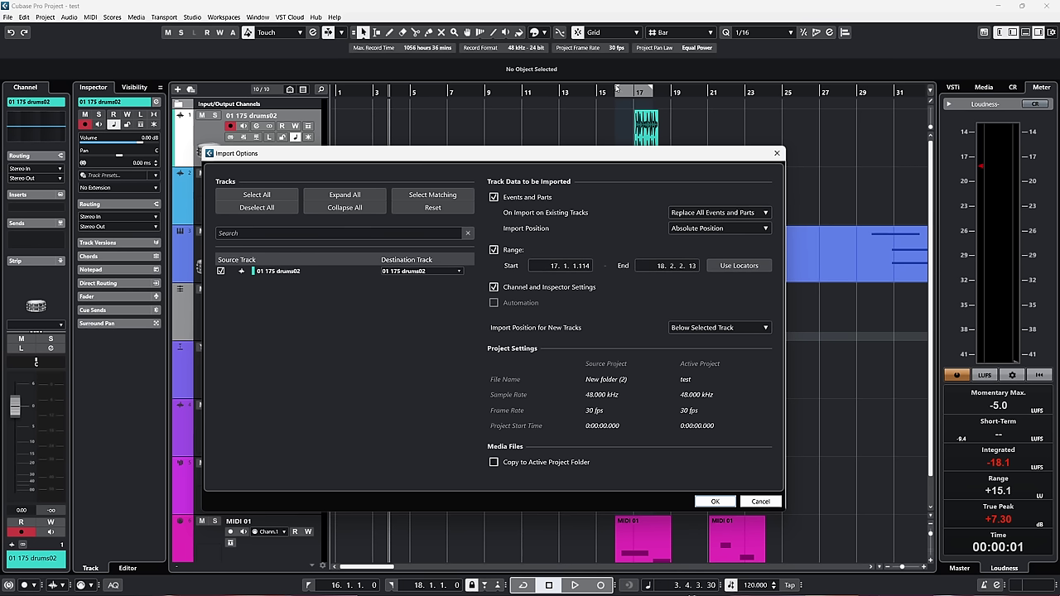
{"action": "left_click", "coordinate": [735, 266]}
{"action": "left_click", "coordinate": [723, 329]}
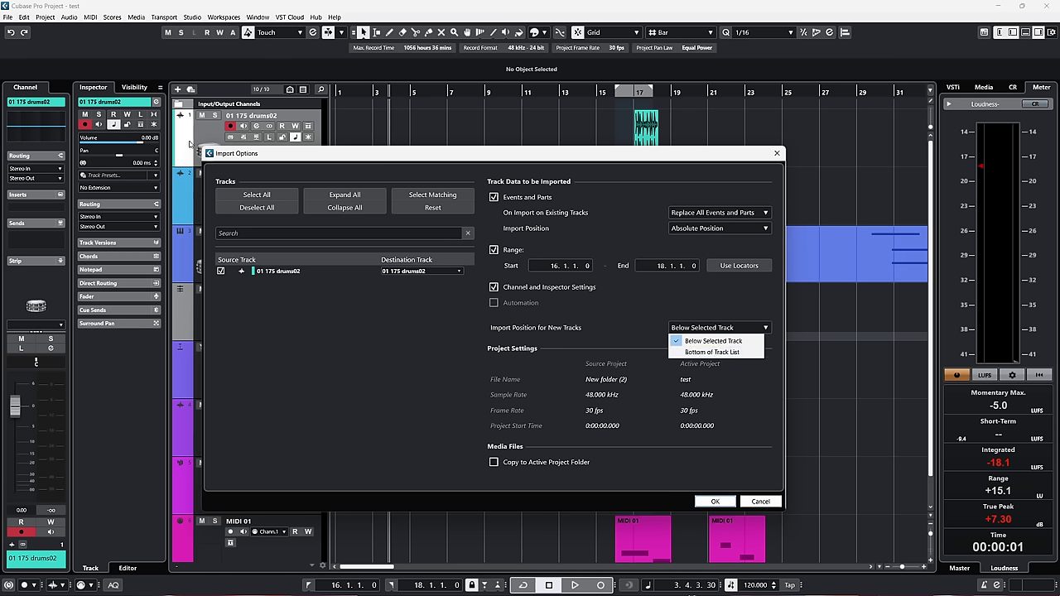
{"action": "left_click", "coordinate": [711, 339]}
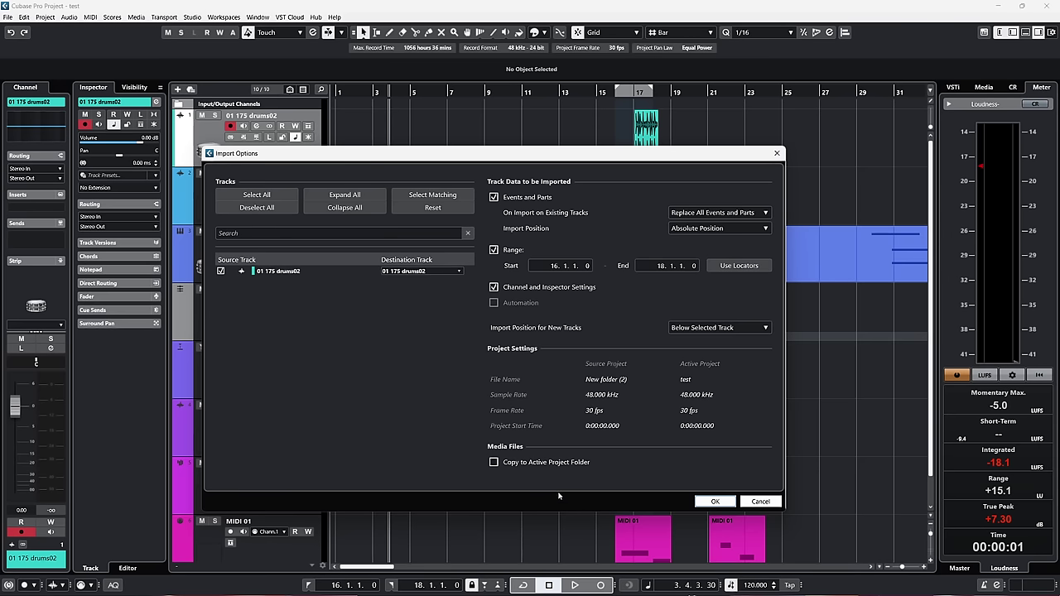
{"action": "left_click", "coordinate": [760, 502]}
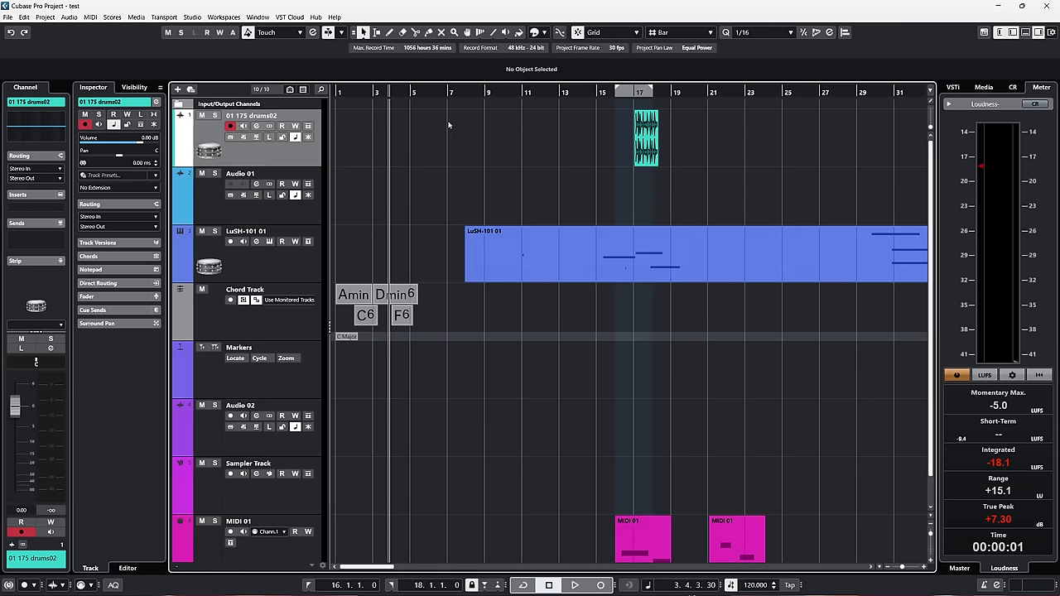
Bring up the options for importing tracks from the project Deepmind Retro magic Song.npr
{"action": "left_click", "coordinate": [10, 18]}
{"action": "mouse_move", "coordinate": [32, 164]}
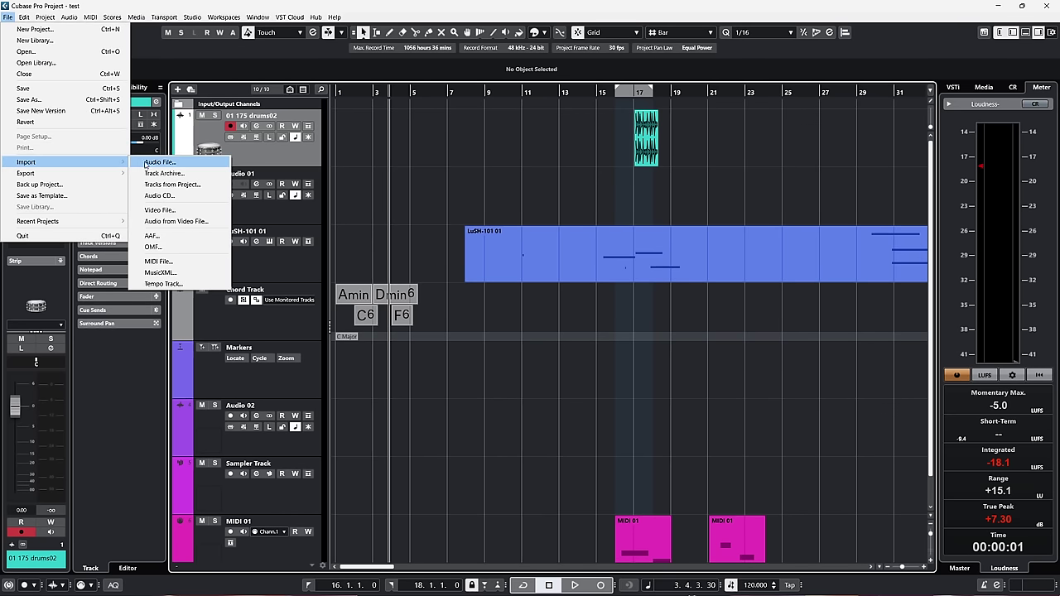
{"action": "left_click", "coordinate": [178, 185]}
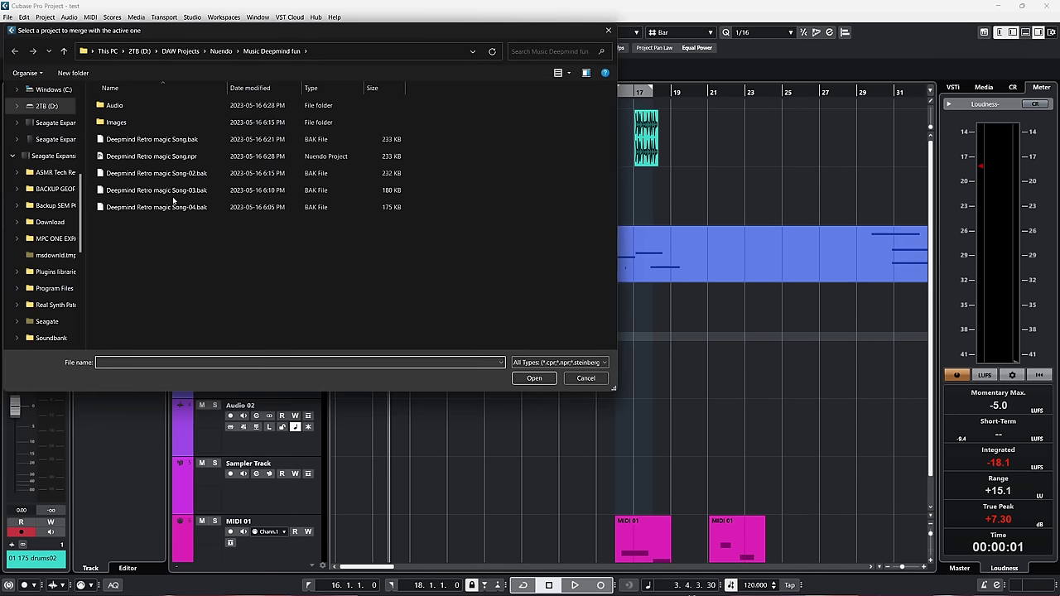
{"action": "double_click", "coordinate": [177, 157]}
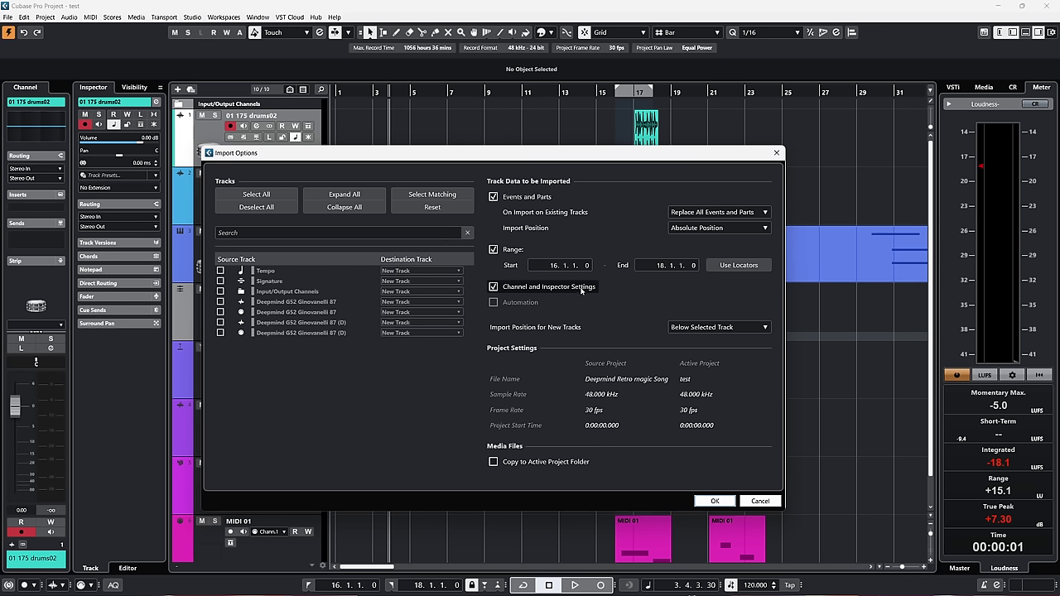
Examine the placement choices for new tracks and the import position choices, and cancel the project import
{"action": "left_click", "coordinate": [733, 327]}
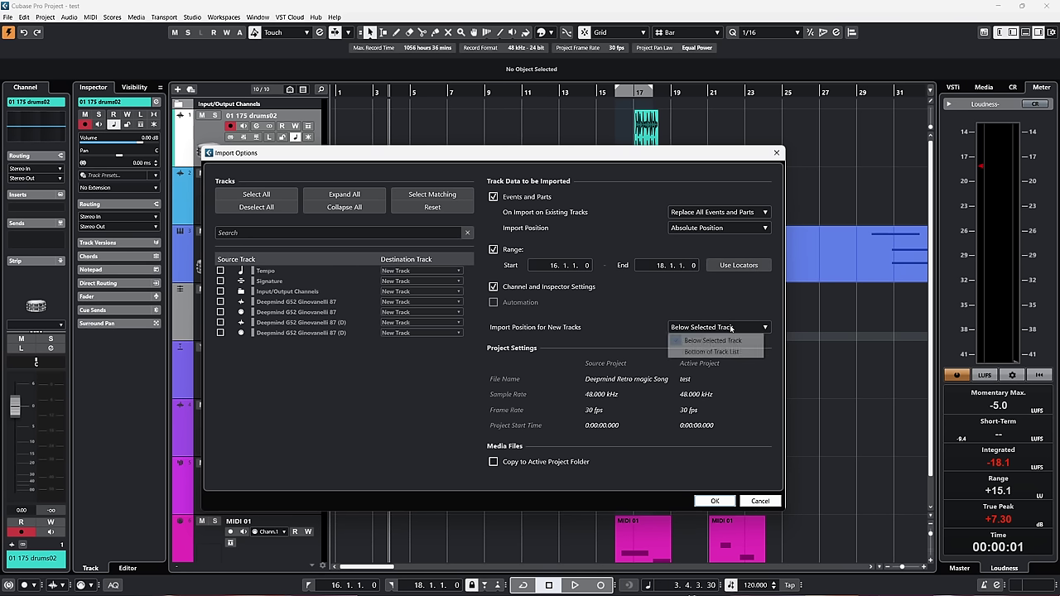
{"action": "left_click", "coordinate": [713, 340]}
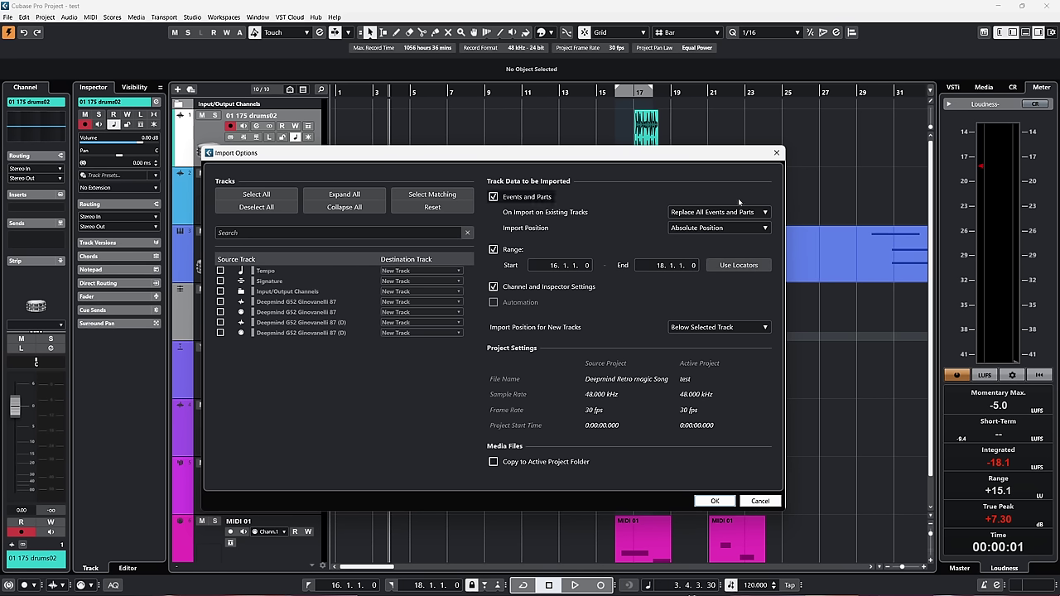
{"action": "left_click", "coordinate": [741, 228]}
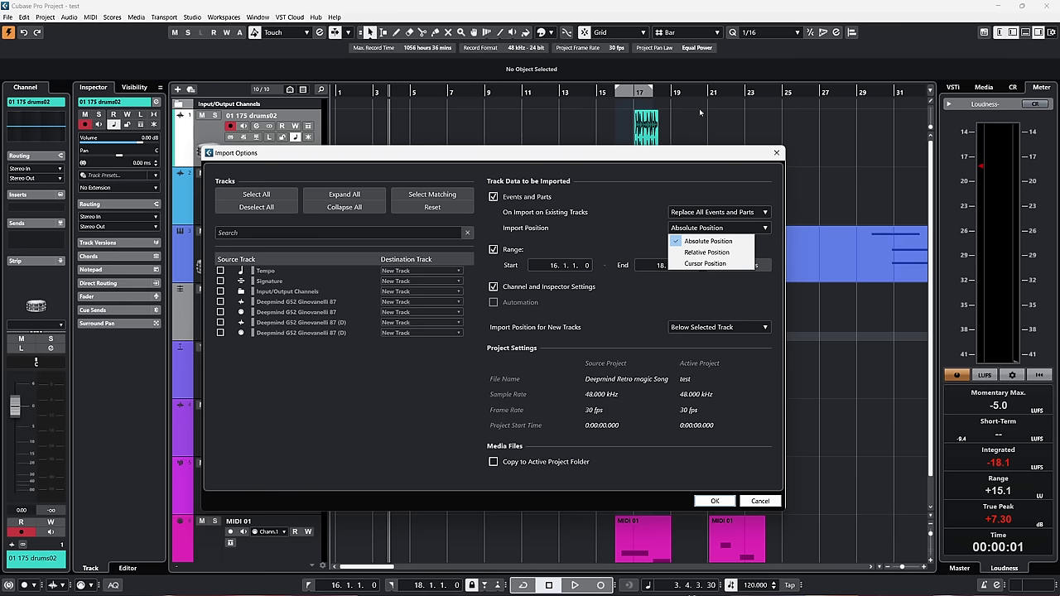
{"action": "left_click", "coordinate": [695, 311]}
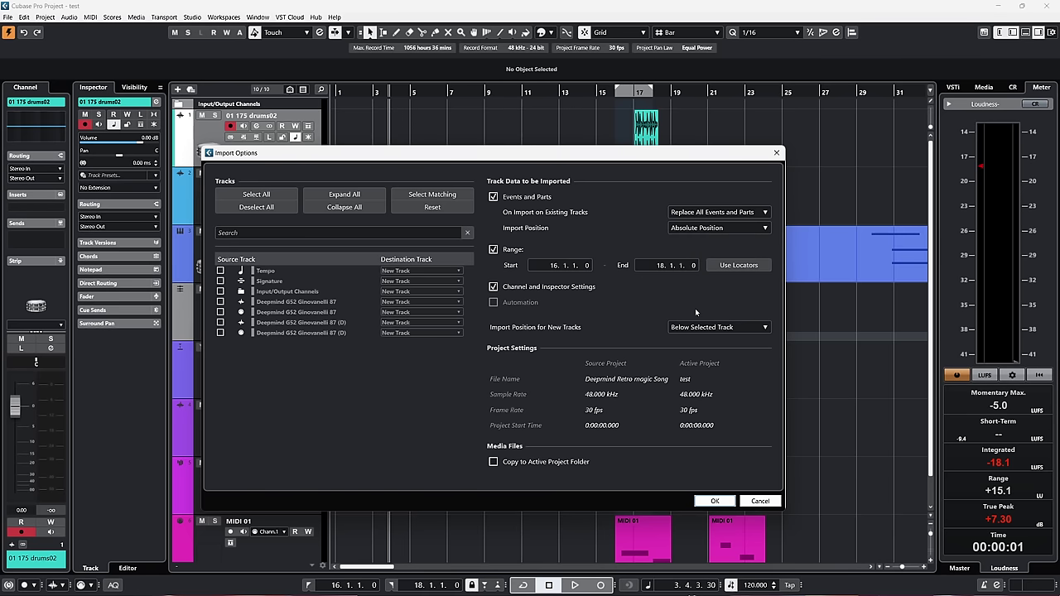
{"action": "left_click", "coordinate": [760, 501]}
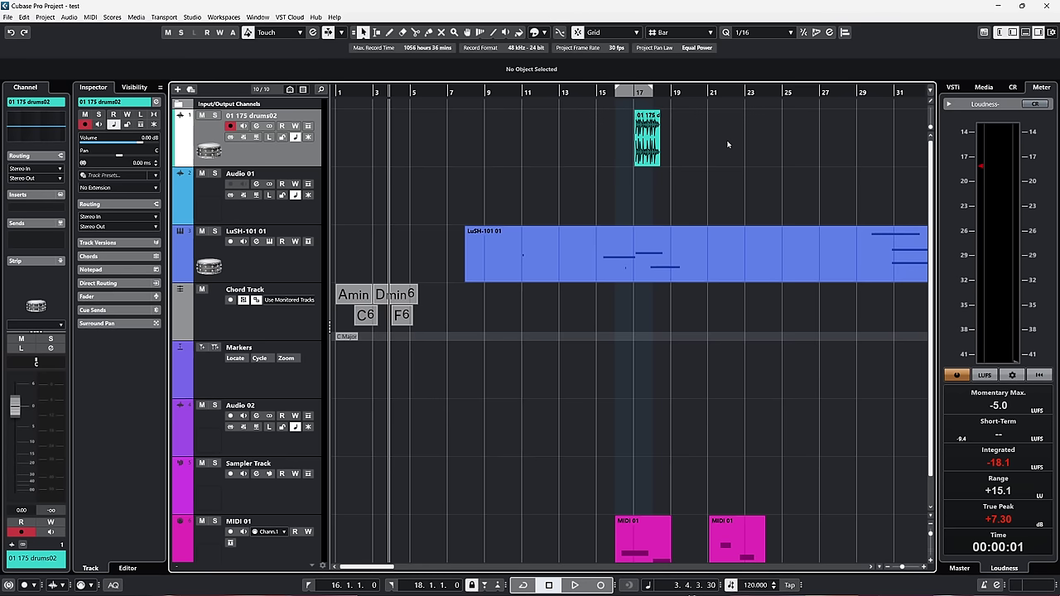
Rename the audio event on the 01 175 drums02 track as SFX and close the lower-zone sample editor
{"action": "left_click_drag", "start_coordinate": [720, 130], "coordinate": [610, 168]}
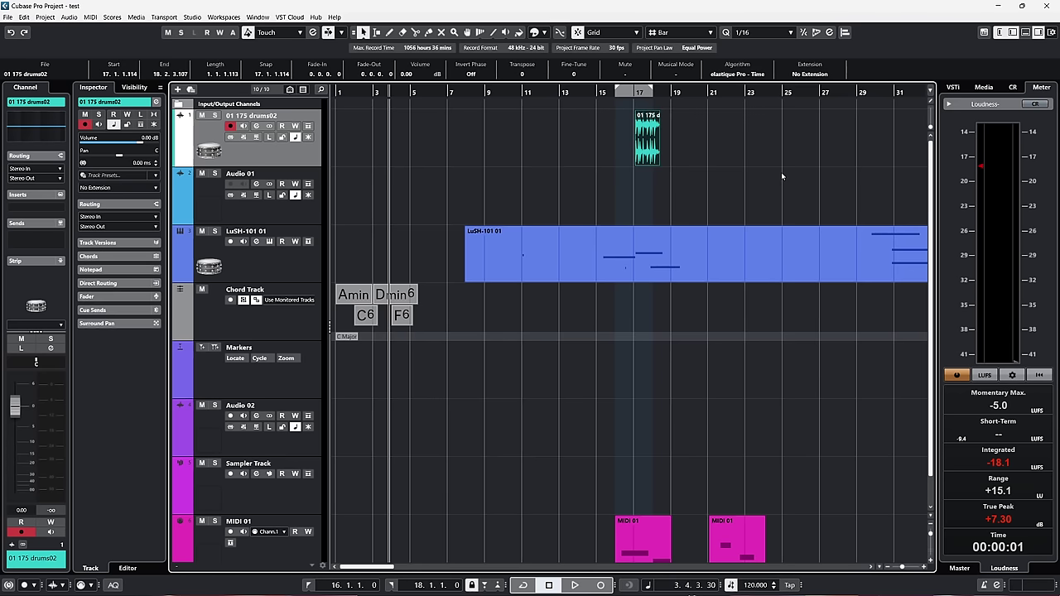
{"action": "key", "text": "F2"}
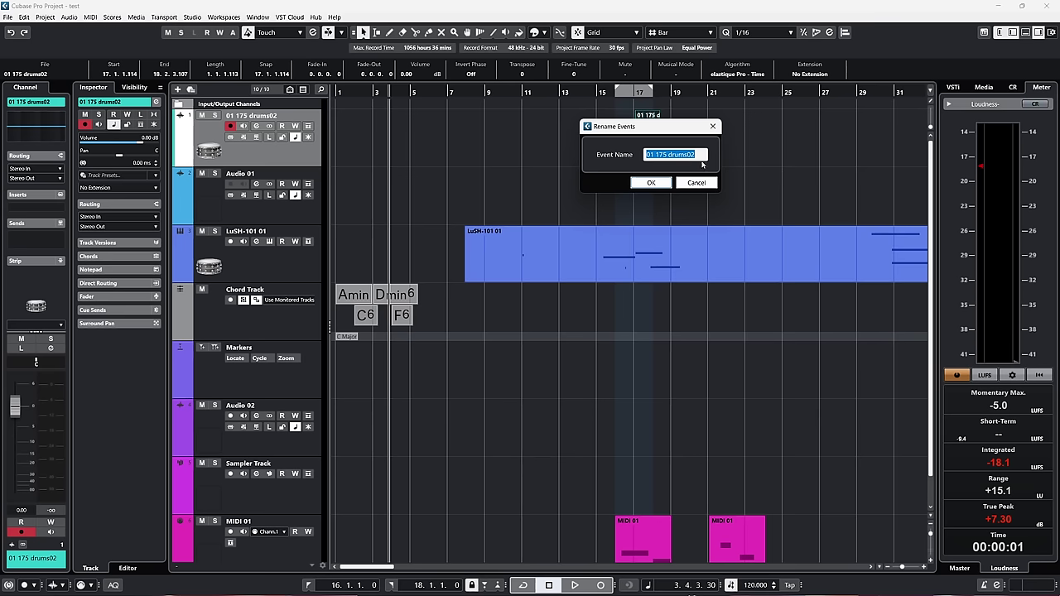
{"action": "type", "text": "S"}
{"action": "key", "text": "Return"}
{"action": "key", "text": "Return"}
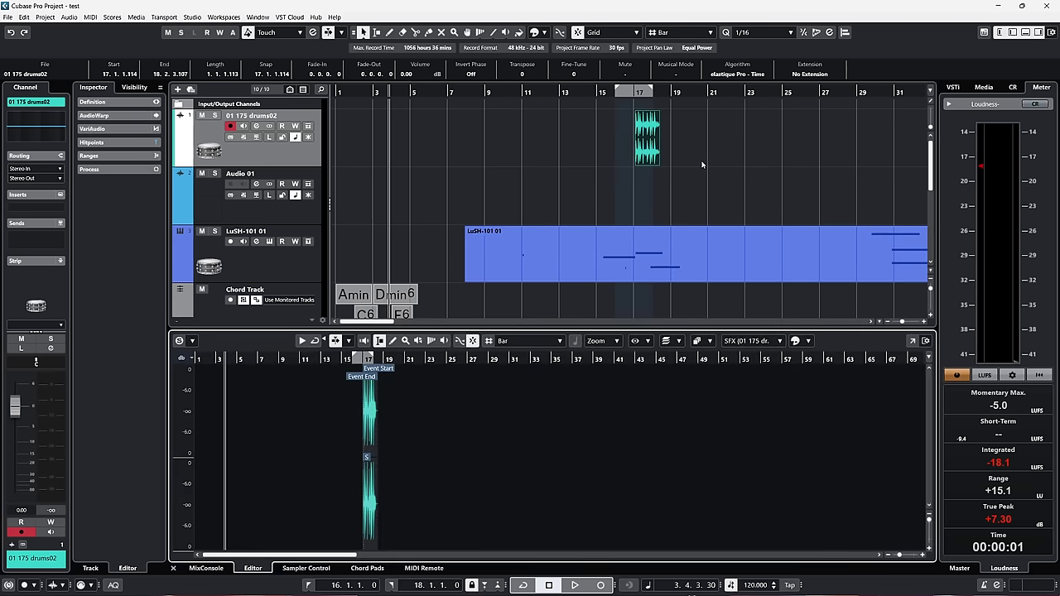
{"action": "left_click", "coordinate": [1026, 34]}
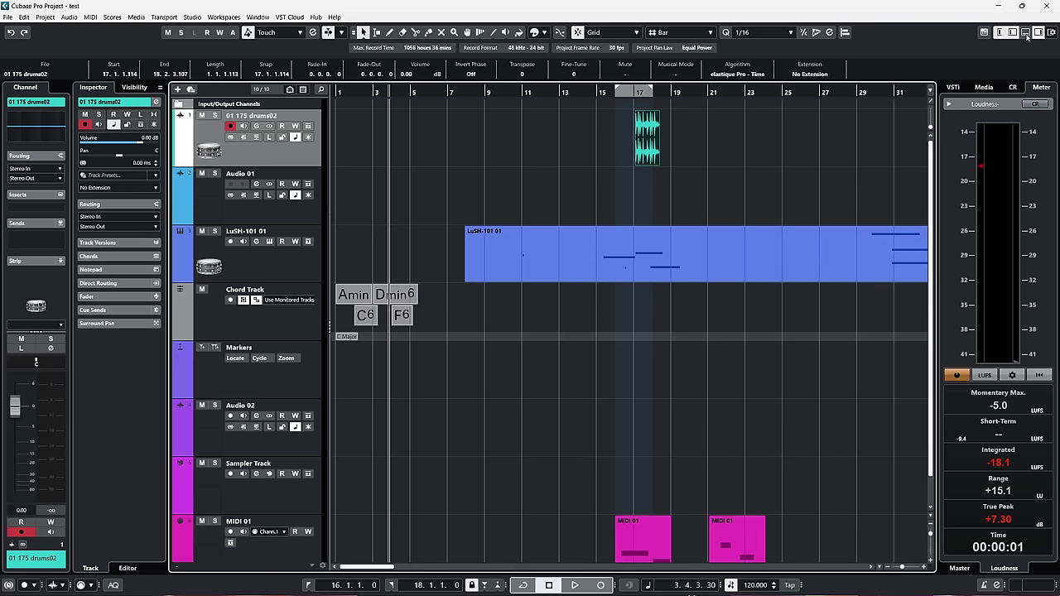
Add a default audio track below the MIDI 01 track
{"action": "scroll", "coordinate": [346, 424], "scroll_direction": "down", "scroll_amount": 1}
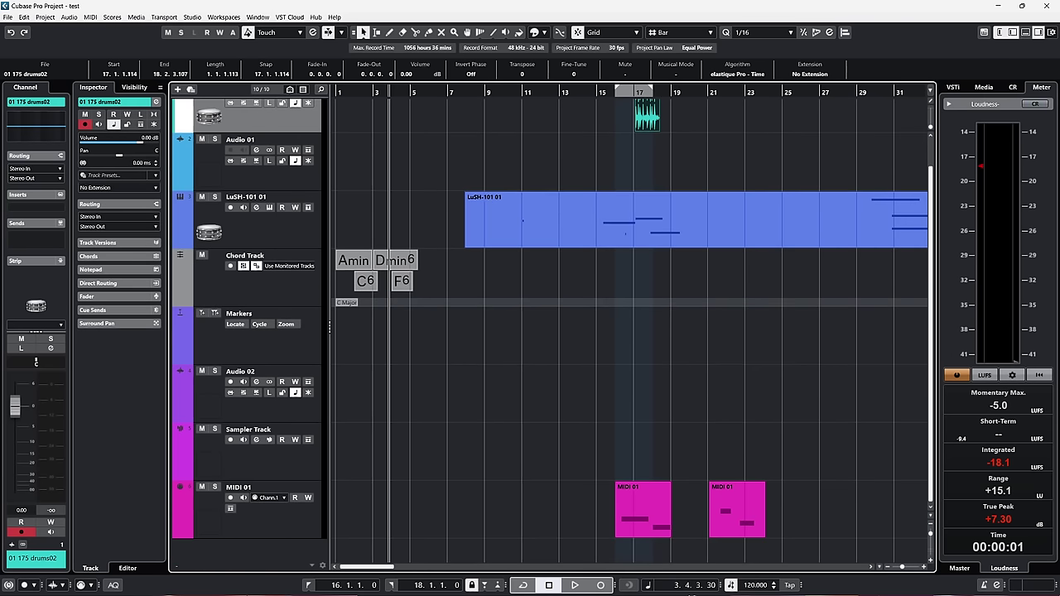
{"action": "double_click", "coordinate": [263, 553]}
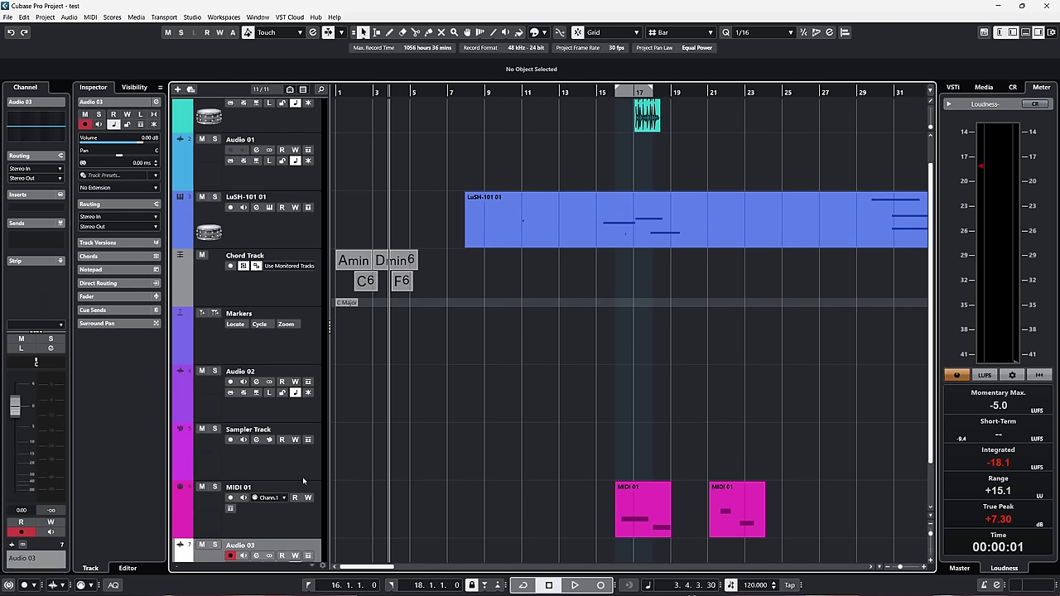
Add a stereo audio track with LuSH-101 01 as its audio input and Stereo Out as its output
{"action": "scroll", "coordinate": [303, 476], "scroll_direction": "down", "scroll_amount": 2}
{"action": "right_click", "coordinate": [265, 555]}
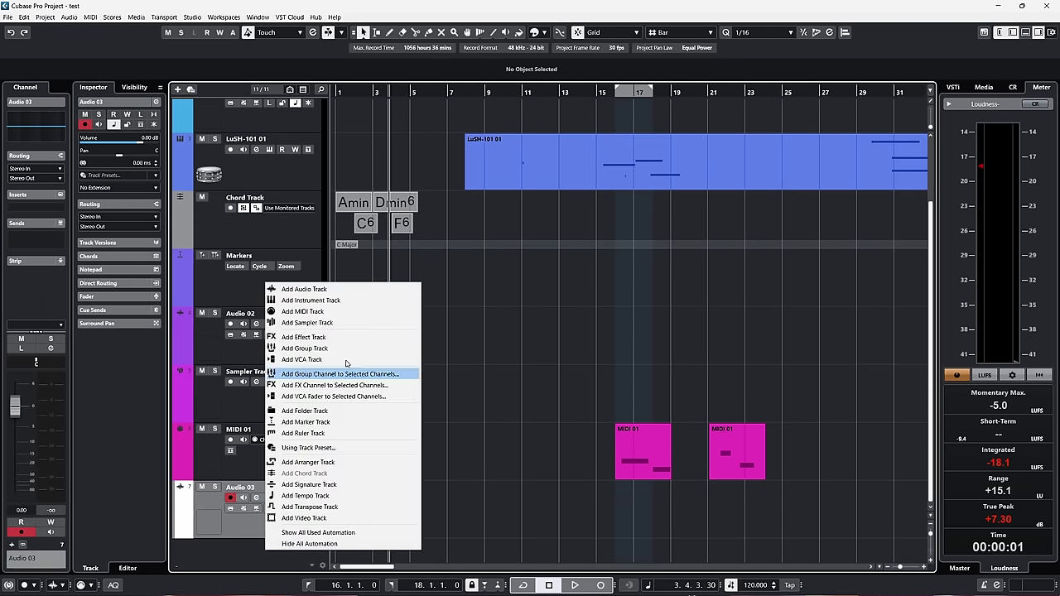
{"action": "left_click", "coordinate": [329, 289]}
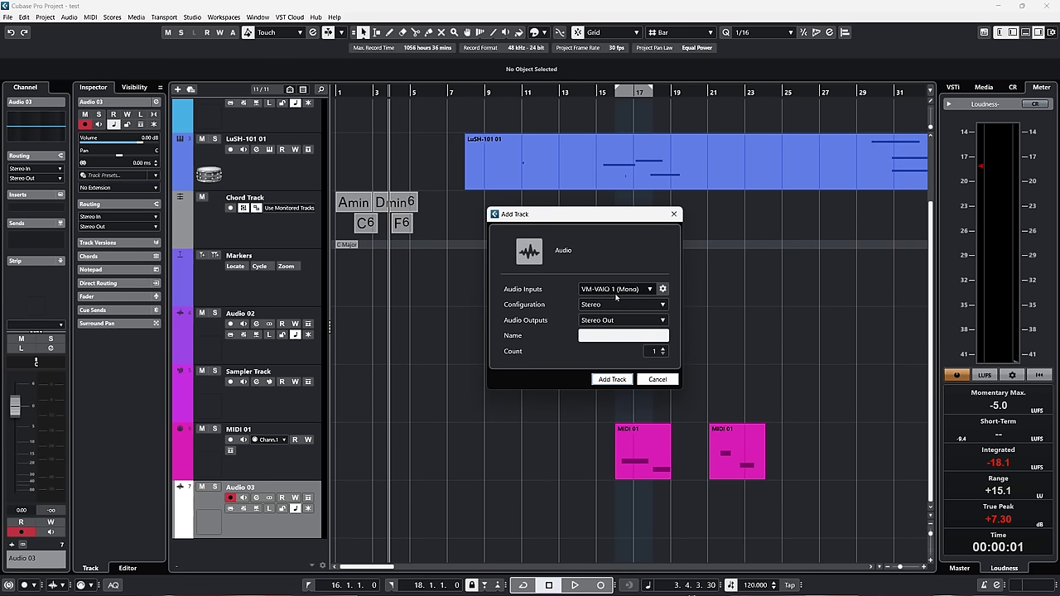
{"action": "left_click", "coordinate": [655, 309]}
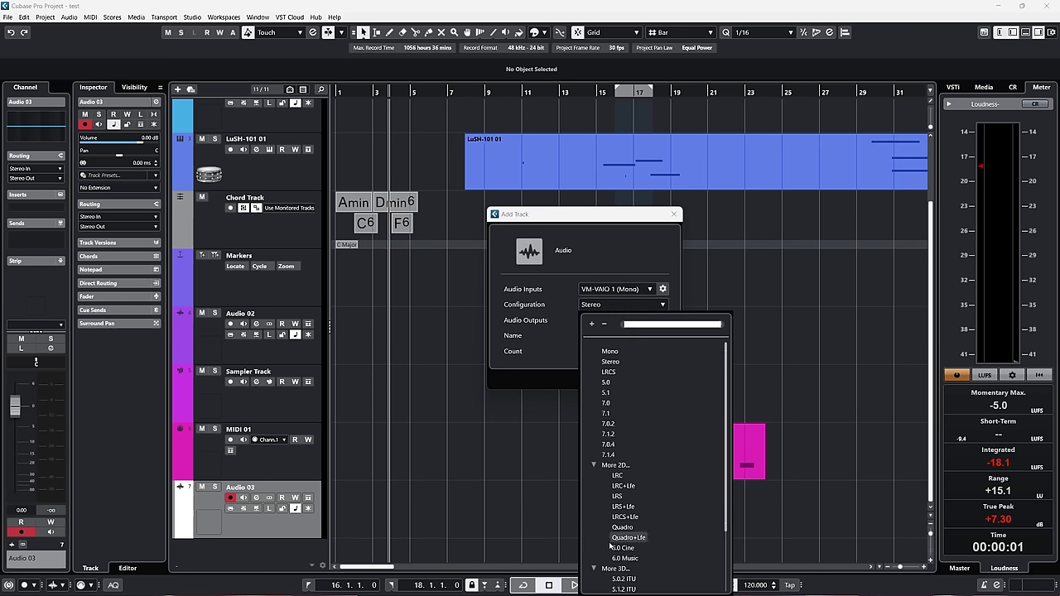
{"action": "left_click", "coordinate": [596, 288]}
{"action": "left_click", "coordinate": [651, 289]}
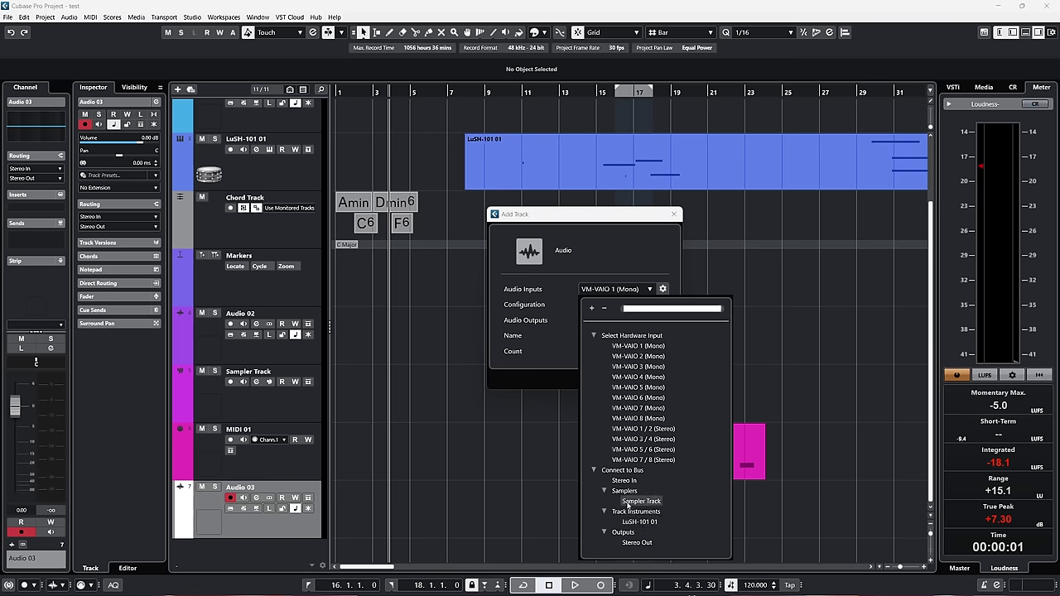
{"action": "left_click", "coordinate": [643, 523]}
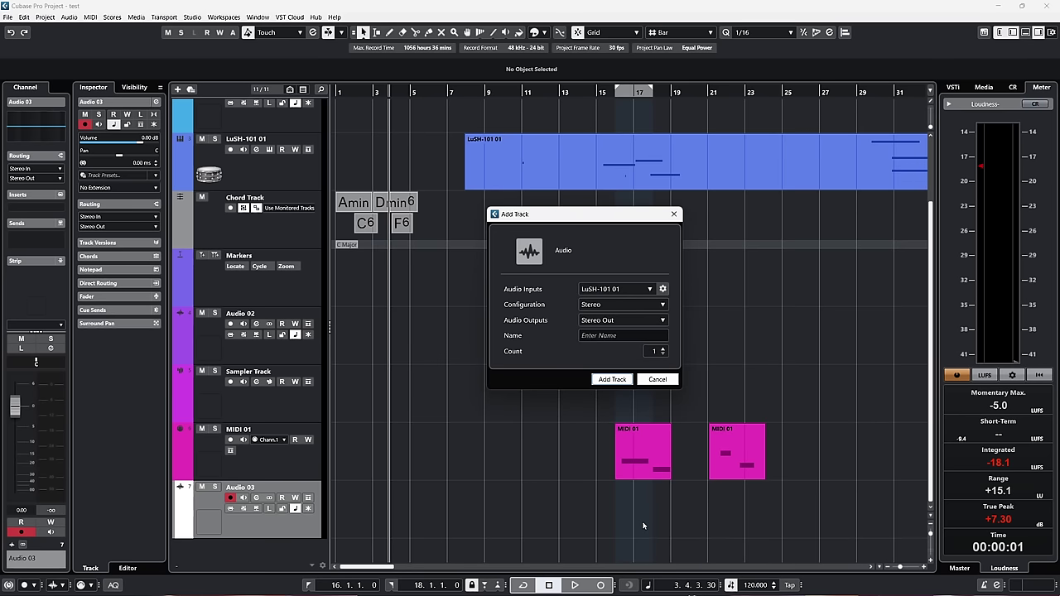
{"action": "left_click", "coordinate": [603, 377]}
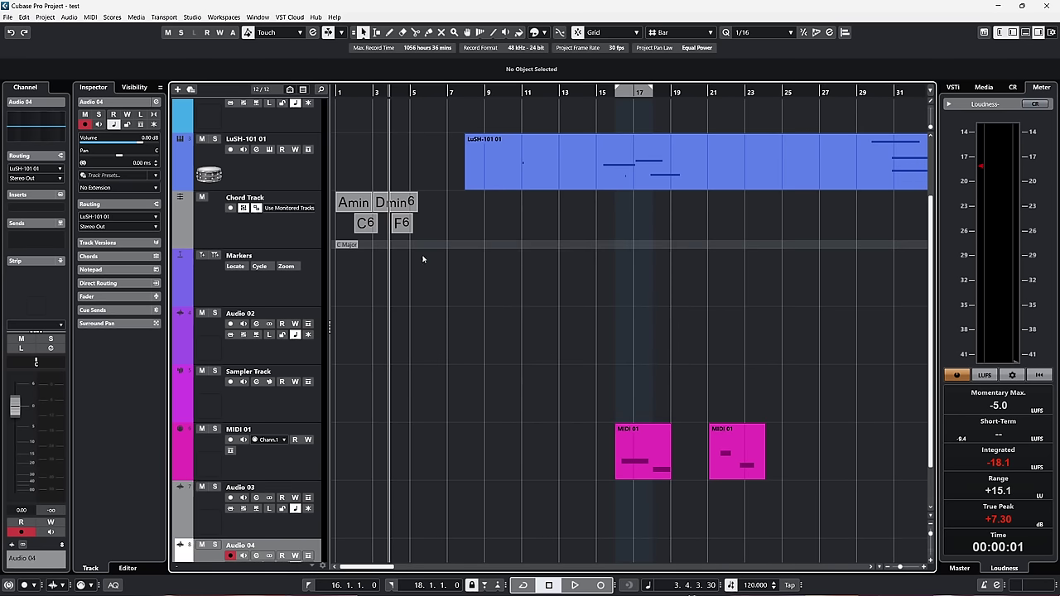
Enable monitoring on the Audio 04 track and open the instrument window of the LuSH-101 01 track
{"action": "scroll", "coordinate": [309, 397], "scroll_direction": "down", "scroll_amount": 2}
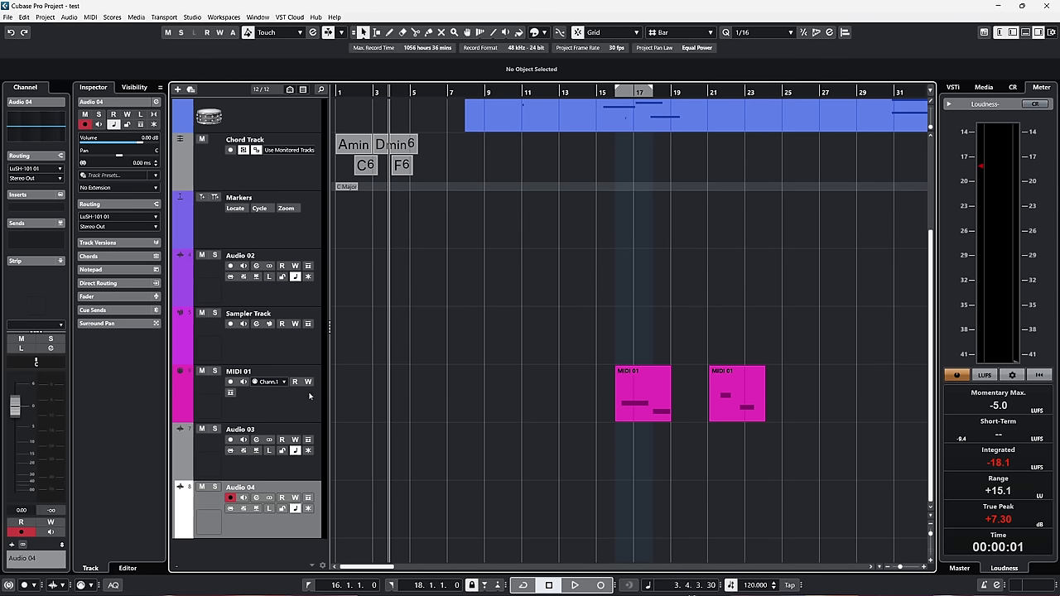
{"action": "left_click", "coordinate": [244, 498]}
{"action": "scroll", "coordinate": [274, 472], "scroll_direction": "up", "scroll_amount": 5}
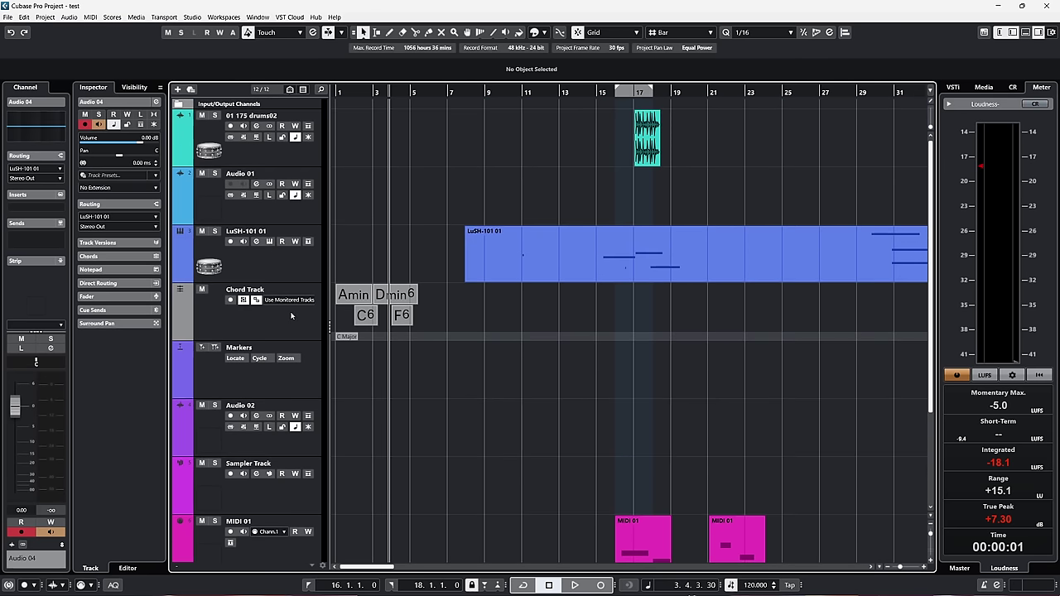
{"action": "left_click", "coordinate": [282, 267]}
{"action": "left_click", "coordinate": [269, 241]}
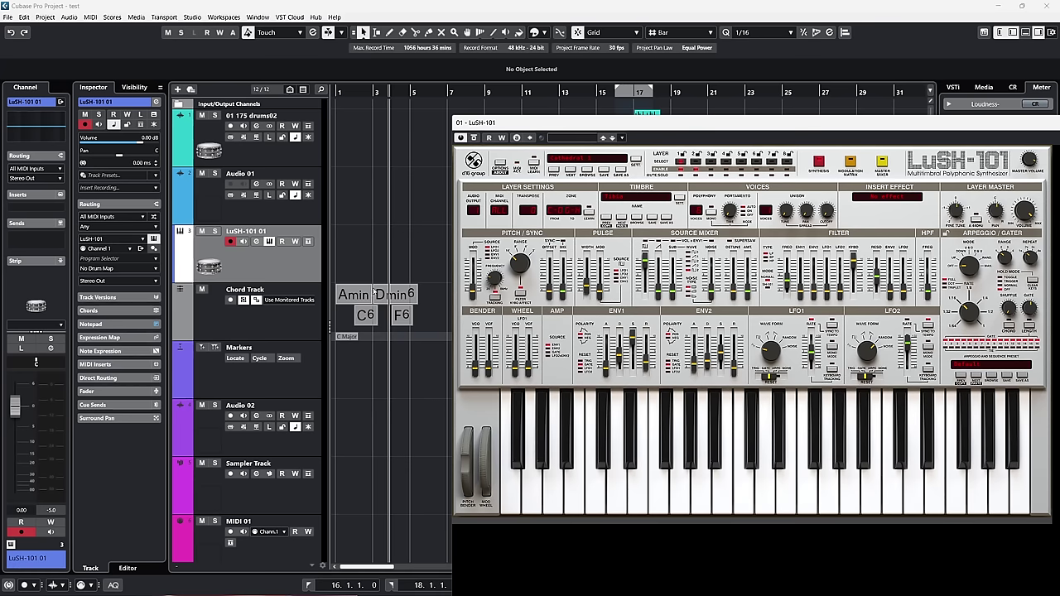
Play several notes on the LuSH-101 keyboard to check the signal reaching Audio 04, and remove the Audio 04 track
{"action": "scroll", "coordinate": [401, 426], "scroll_direction": "down", "scroll_amount": 4}
{"action": "left_click", "coordinate": [628, 492]}
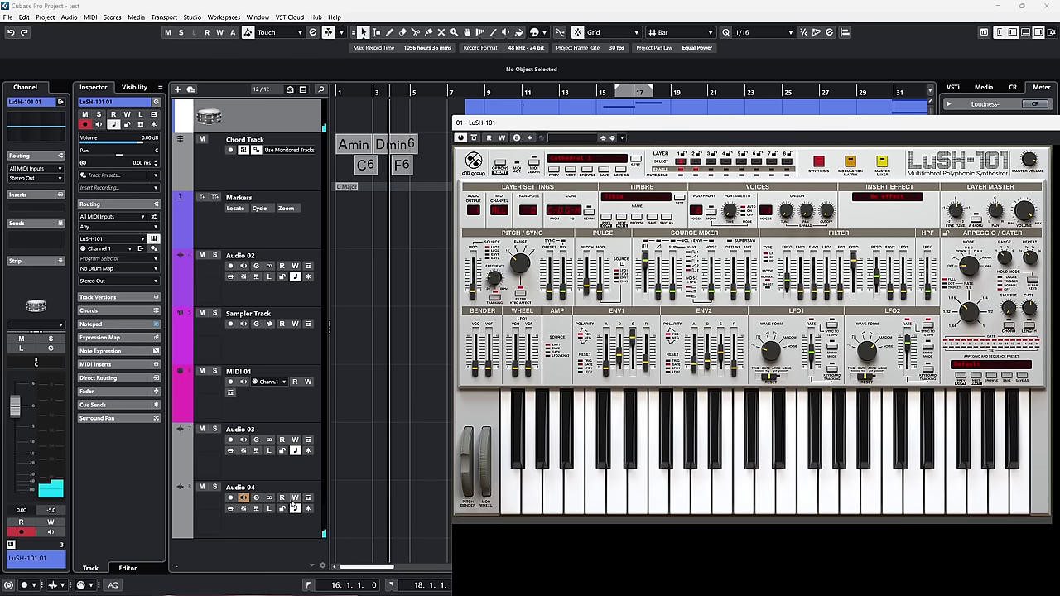
{"action": "left_click", "coordinate": [642, 496]}
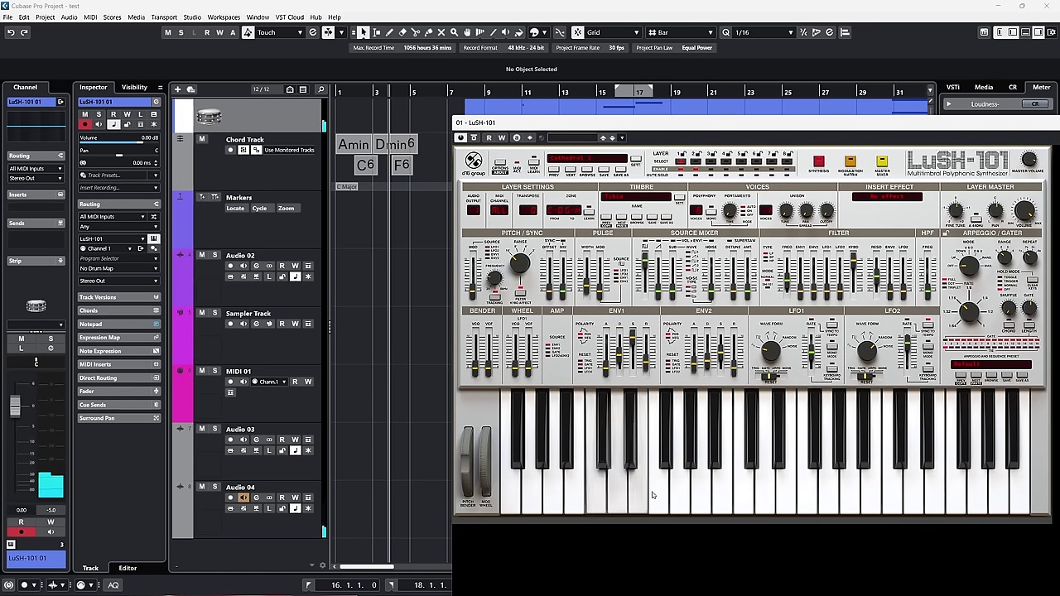
{"action": "left_click", "coordinate": [720, 497]}
{"action": "scroll", "coordinate": [390, 430], "scroll_direction": "up", "scroll_amount": 3}
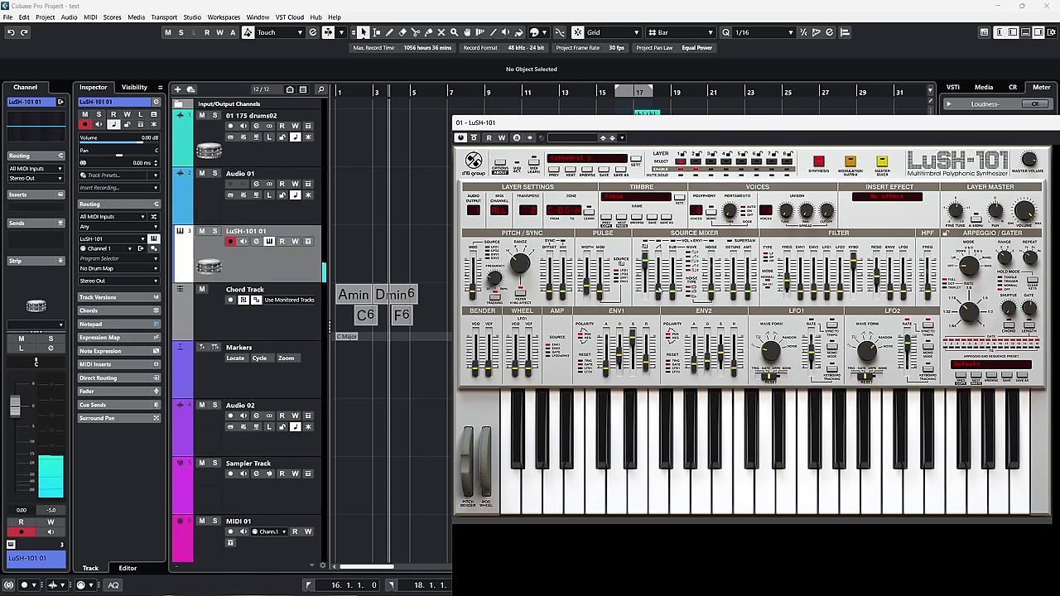
{"action": "key", "text": "ctrl+z"}
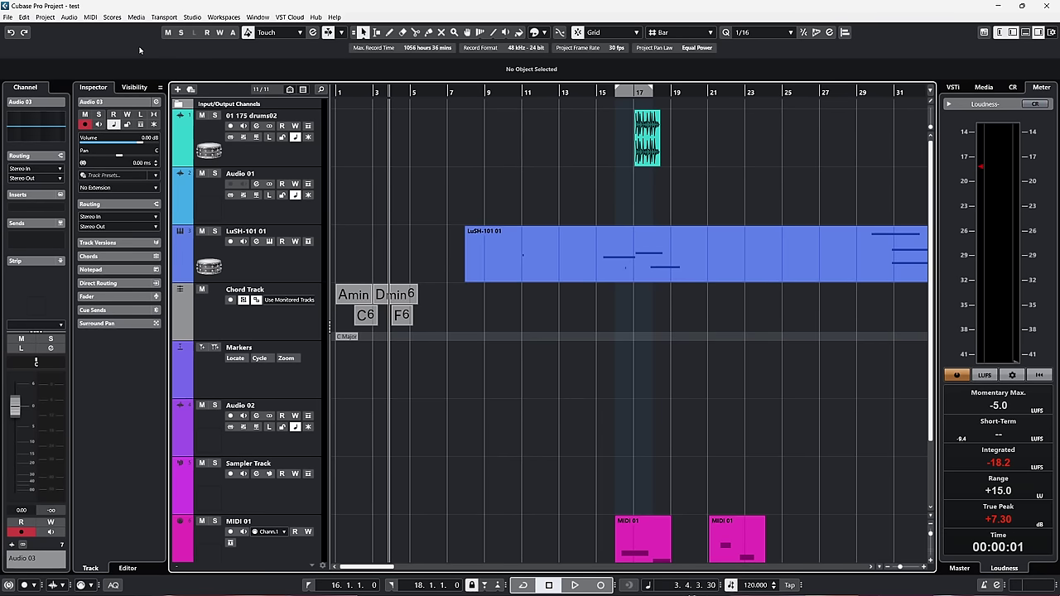
Open the Key Commands settings and search the command list for "tap temp"
{"action": "left_click", "coordinate": [25, 17]}
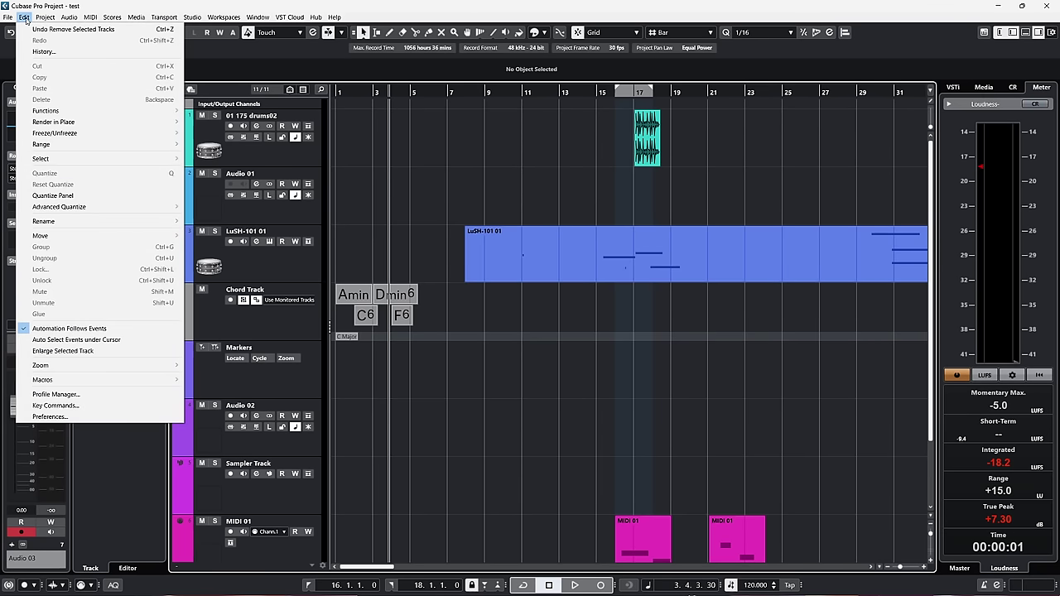
{"action": "left_click", "coordinate": [54, 405]}
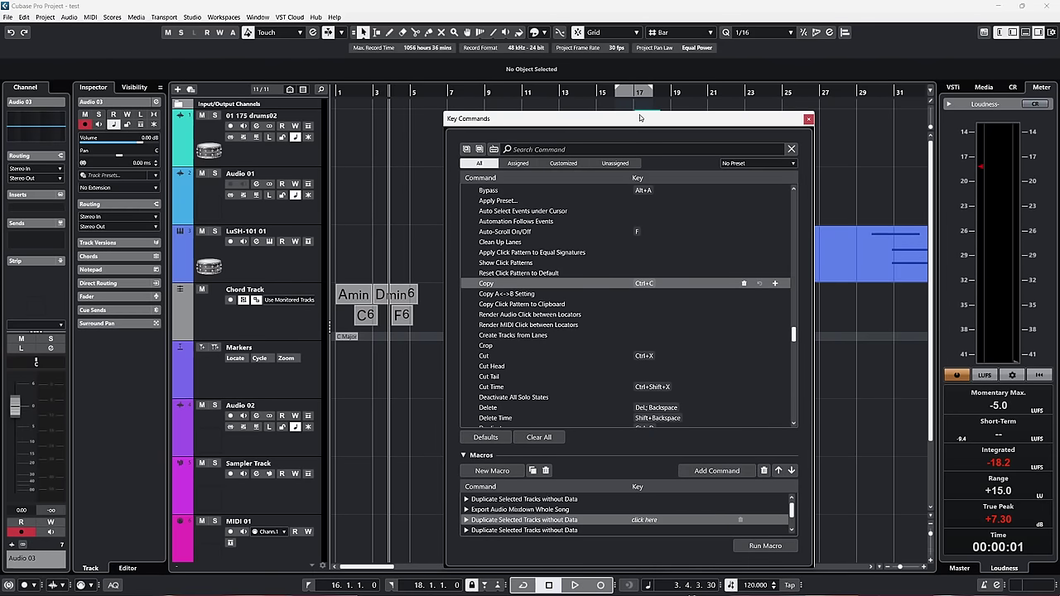
{"action": "left_click_drag", "start_coordinate": [640, 118], "coordinate": [562, 88]}
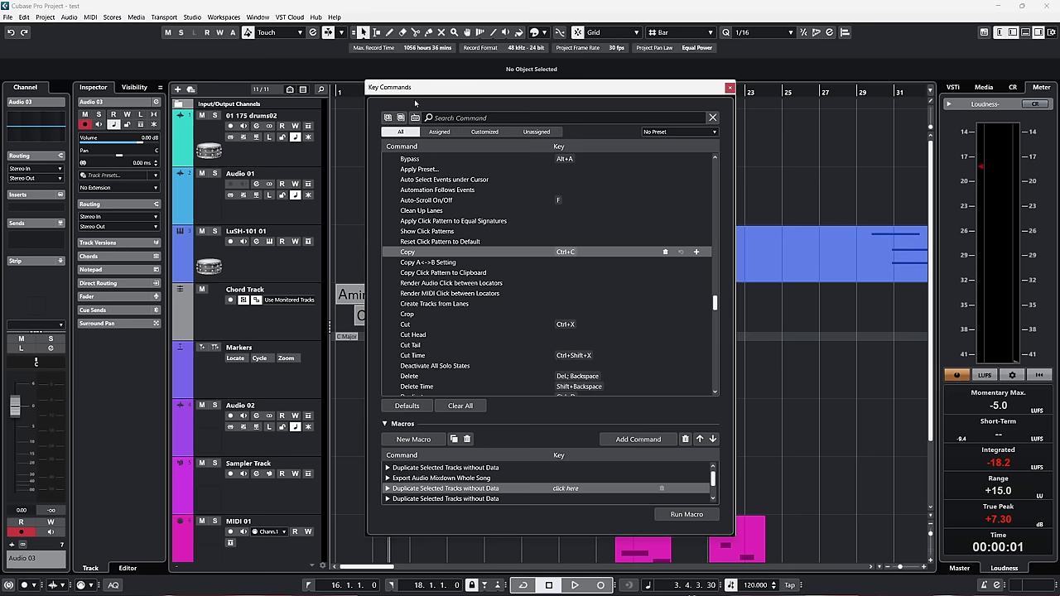
{"action": "left_click_drag", "start_coordinate": [553, 93], "coordinate": [523, 64]}
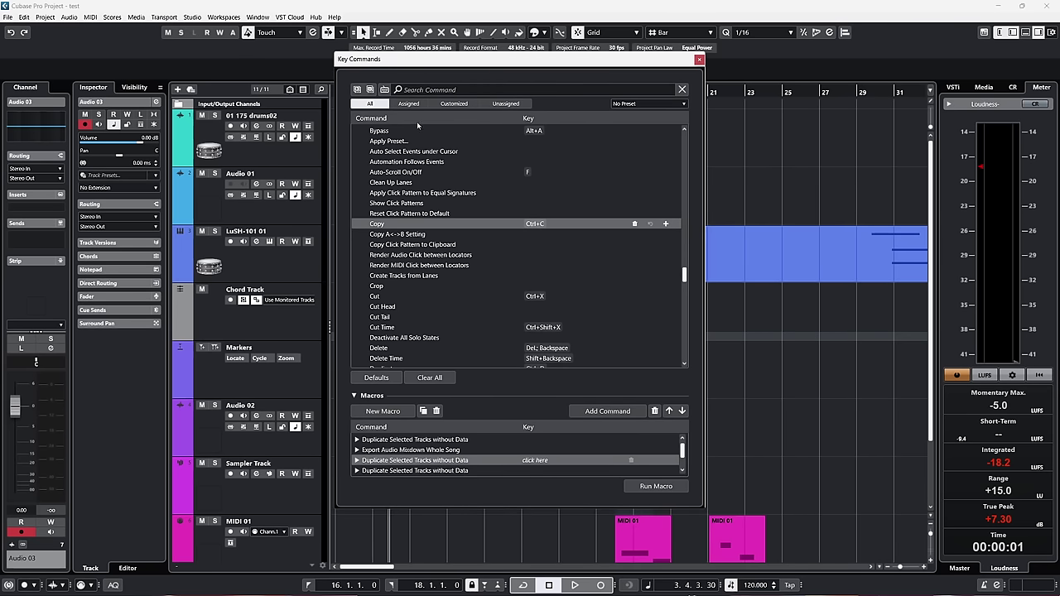
{"action": "left_click", "coordinate": [487, 92]}
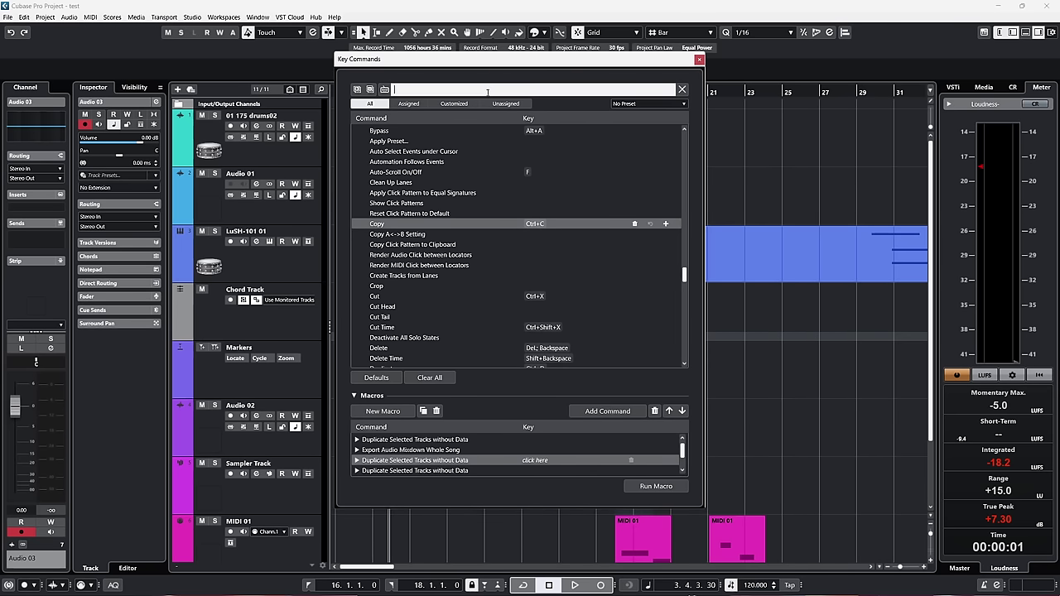
{"action": "type", "text": "tap temp"}
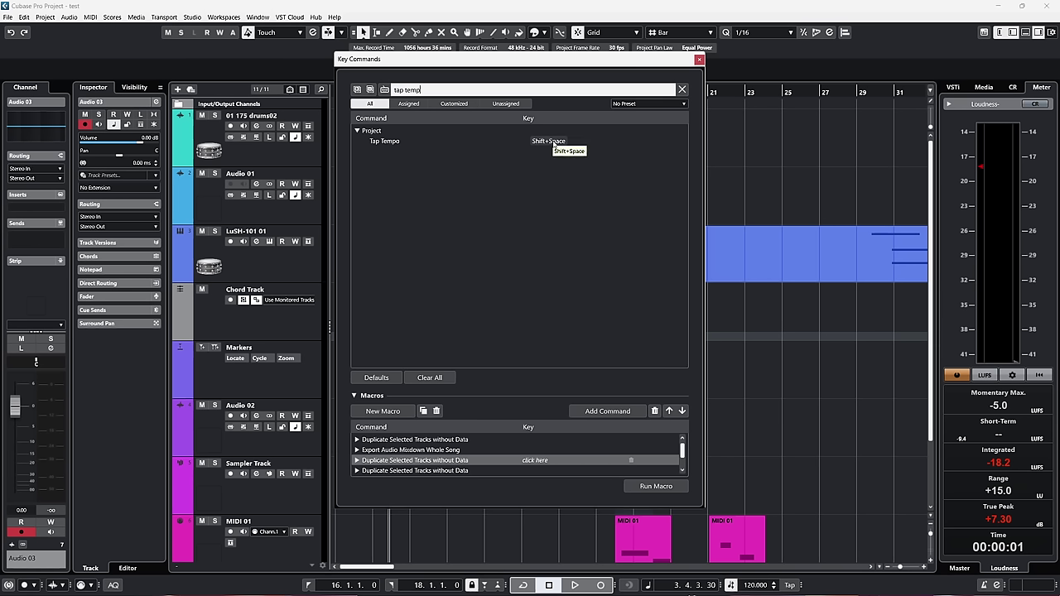
Clear the search and look up the command assigned to Ctrl+C by its key combination
{"action": "left_click", "coordinate": [681, 89]}
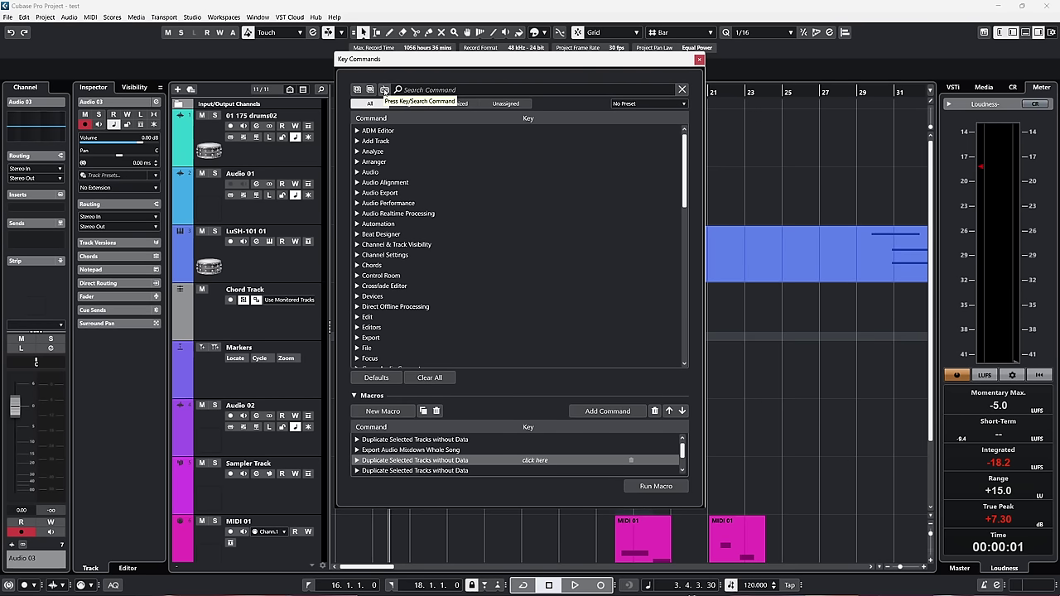
{"action": "left_click", "coordinate": [383, 89]}
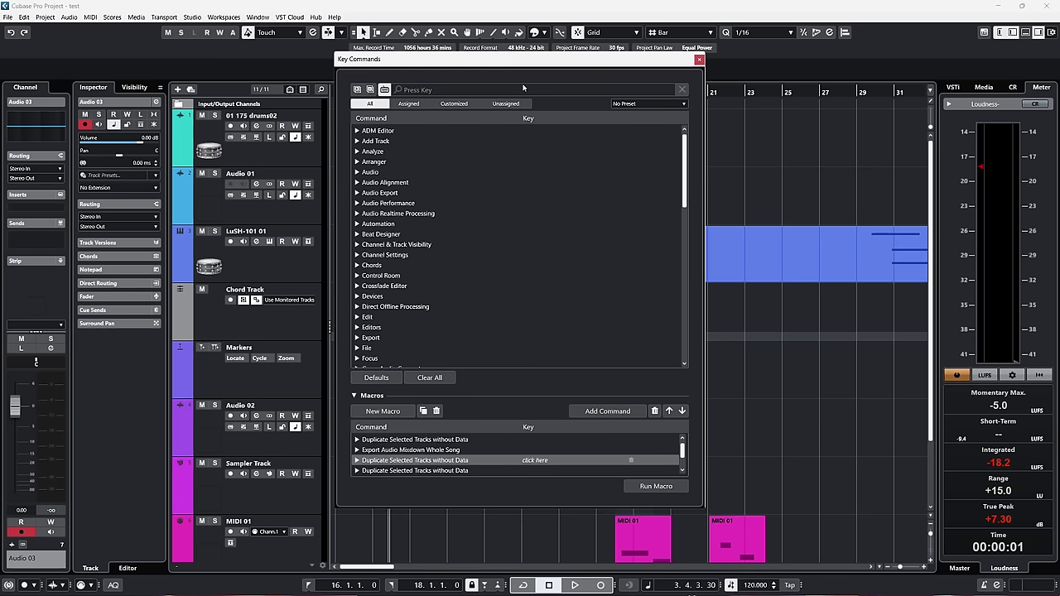
{"action": "key", "text": "ctrl+c"}
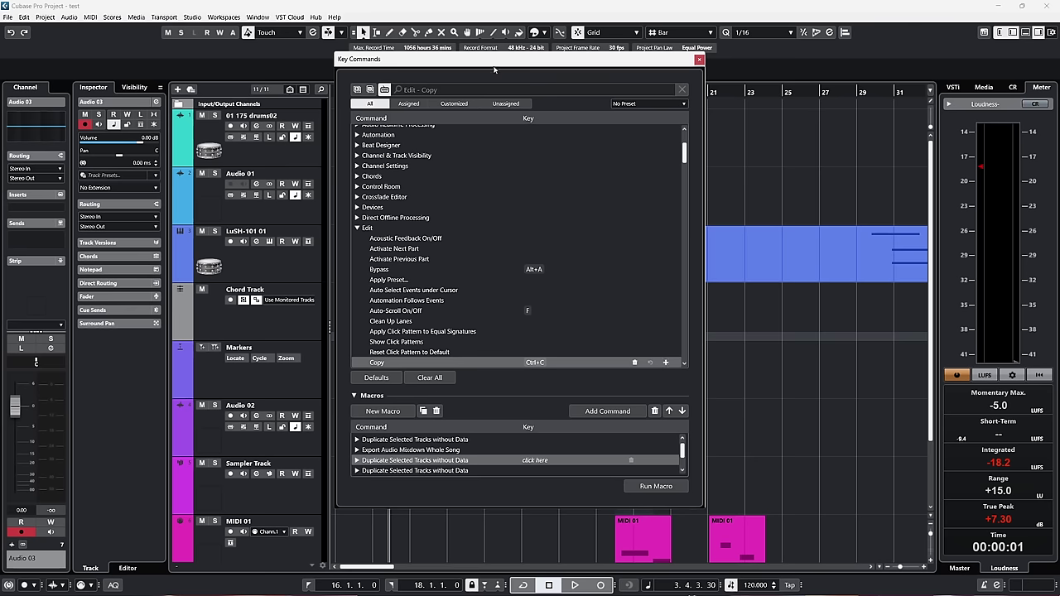
{"action": "left_click", "coordinate": [385, 90]}
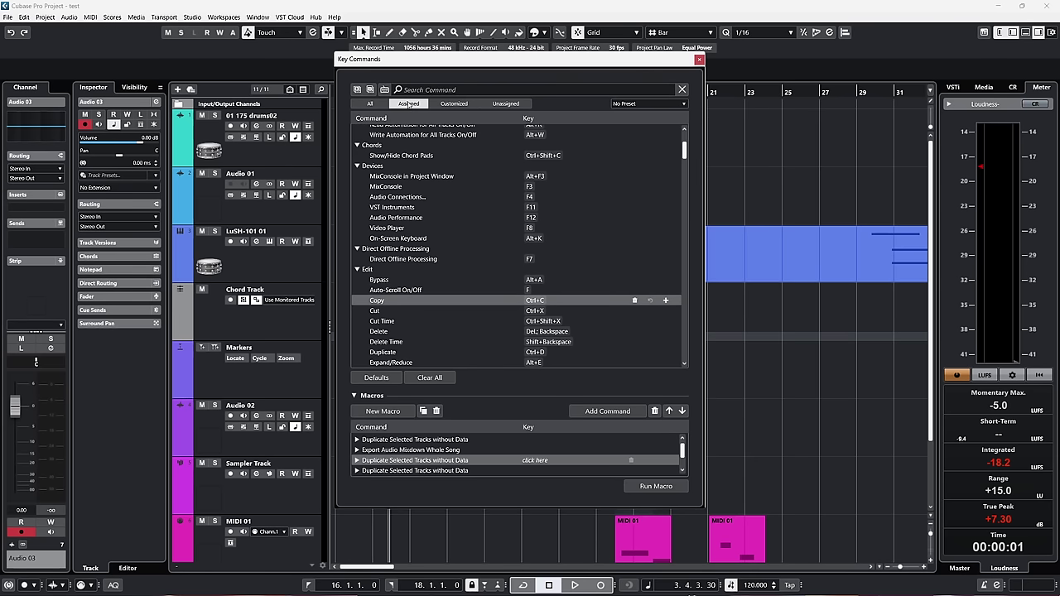
Filter the command list by assigned, customized and unassigned commands in turn
{"action": "left_click", "coordinate": [408, 104]}
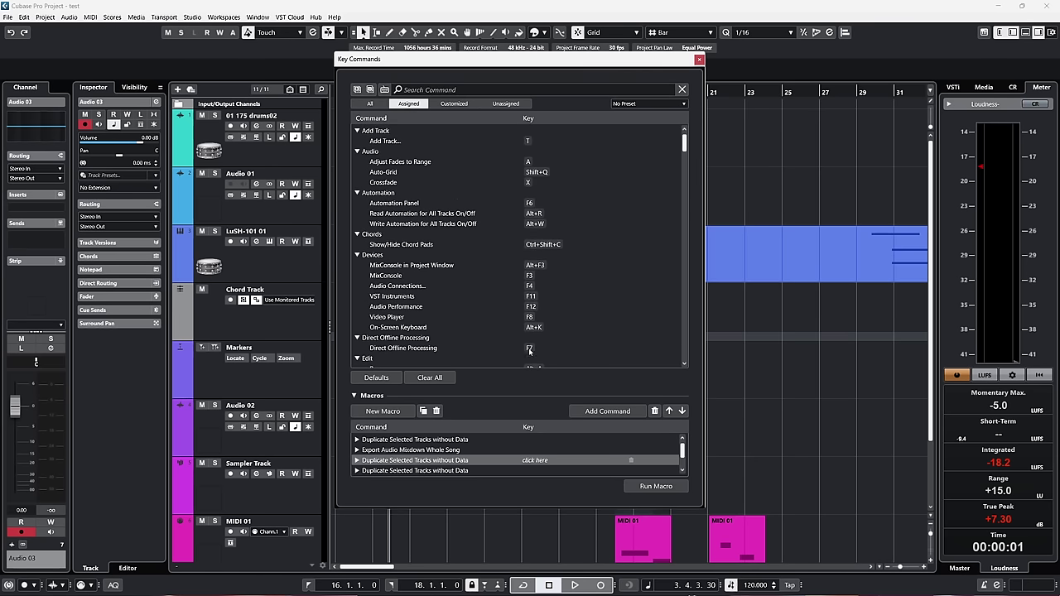
{"action": "left_click", "coordinate": [457, 103]}
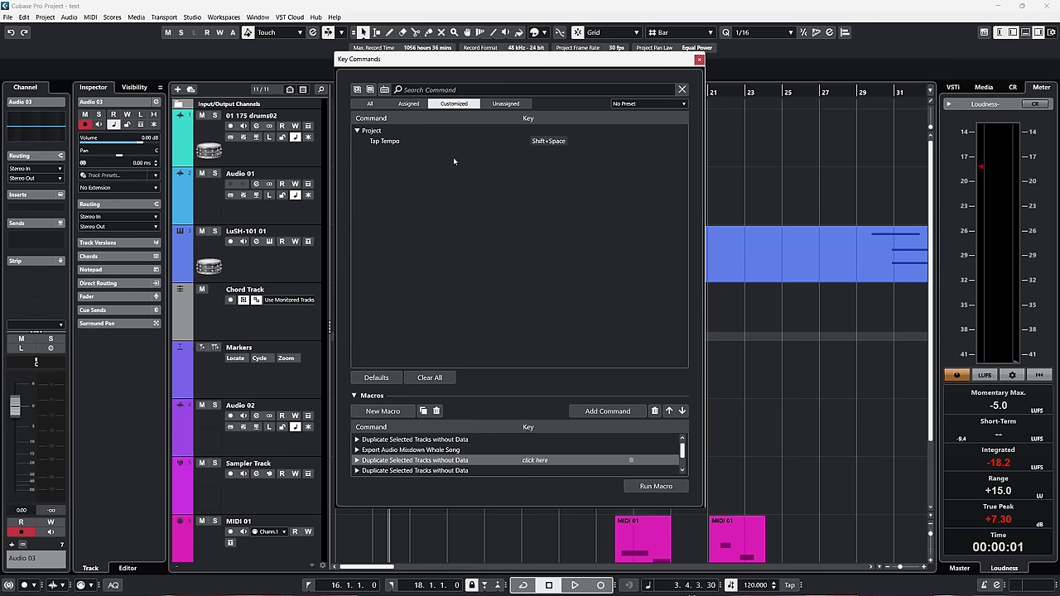
{"action": "left_click", "coordinate": [505, 104]}
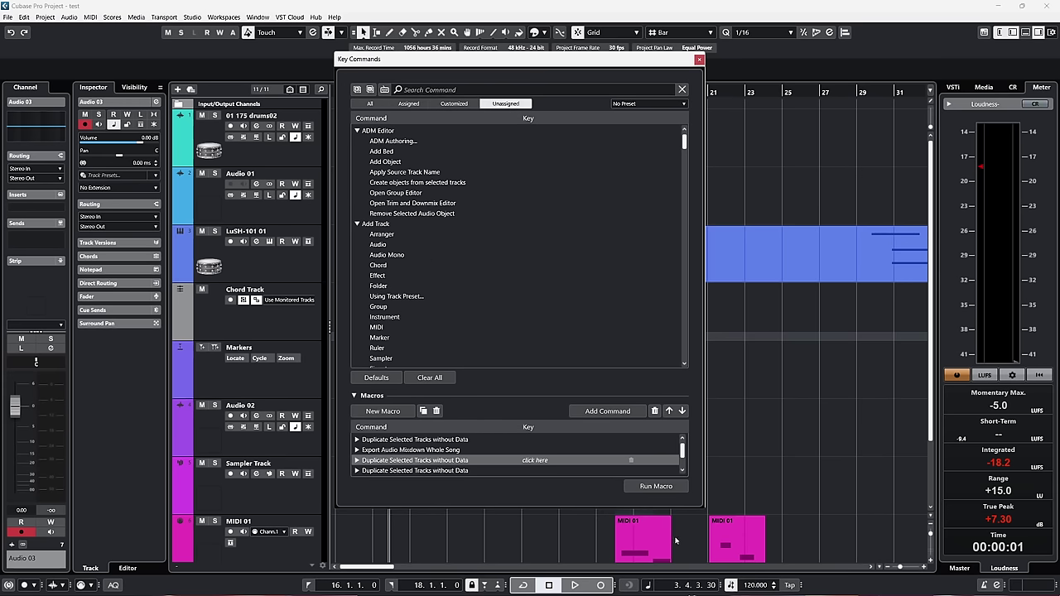
Enlarge the Key Commands window and give its Macros list more height
{"action": "left_click_drag", "start_coordinate": [628, 62], "coordinate": [630, 33]}
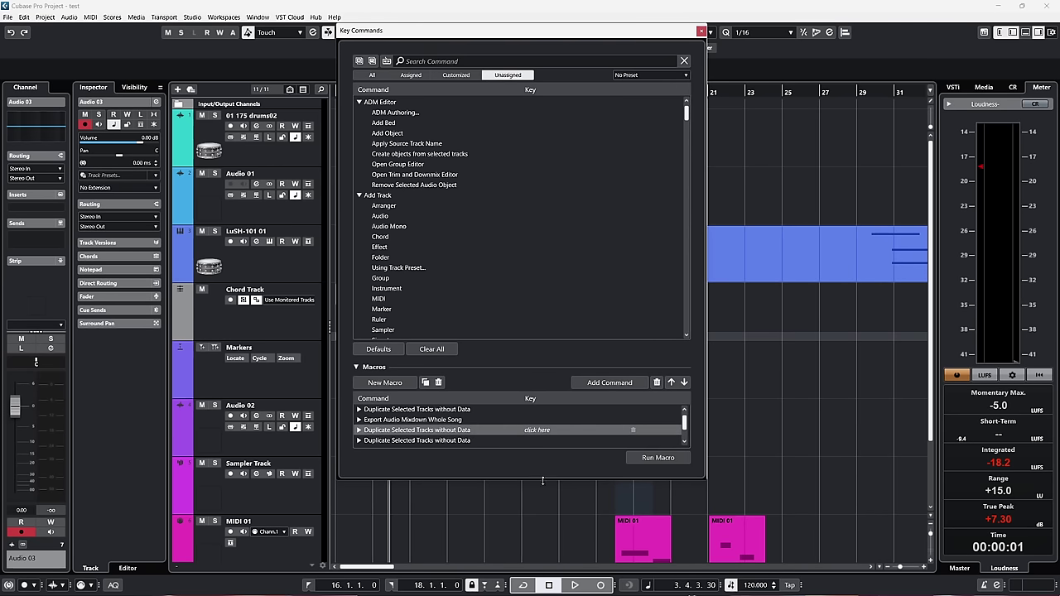
{"action": "left_click_drag", "start_coordinate": [542, 479], "coordinate": [541, 528]}
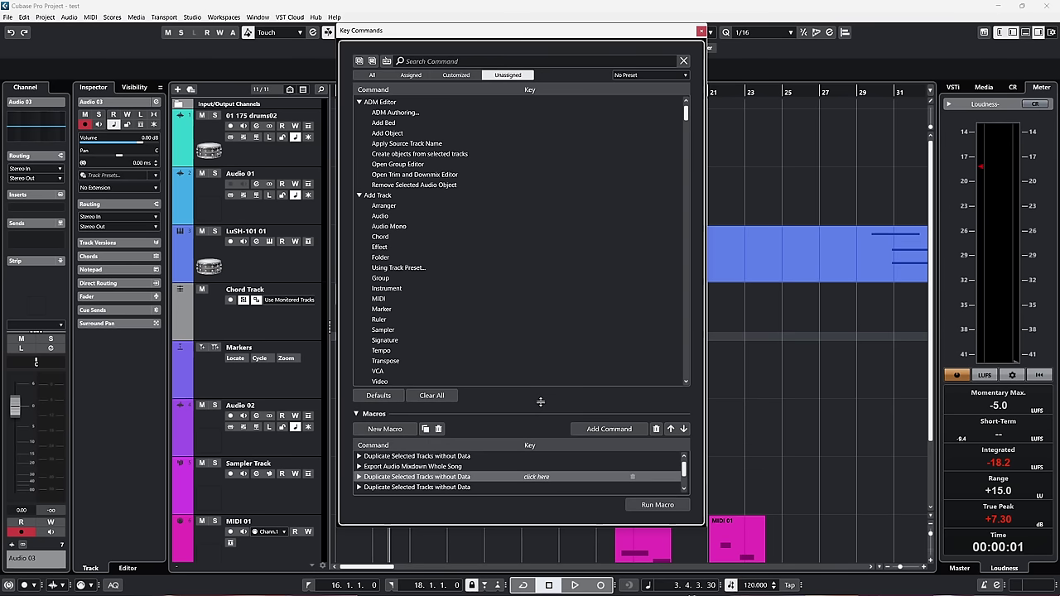
{"action": "left_click_drag", "start_coordinate": [543, 403], "coordinate": [545, 350]}
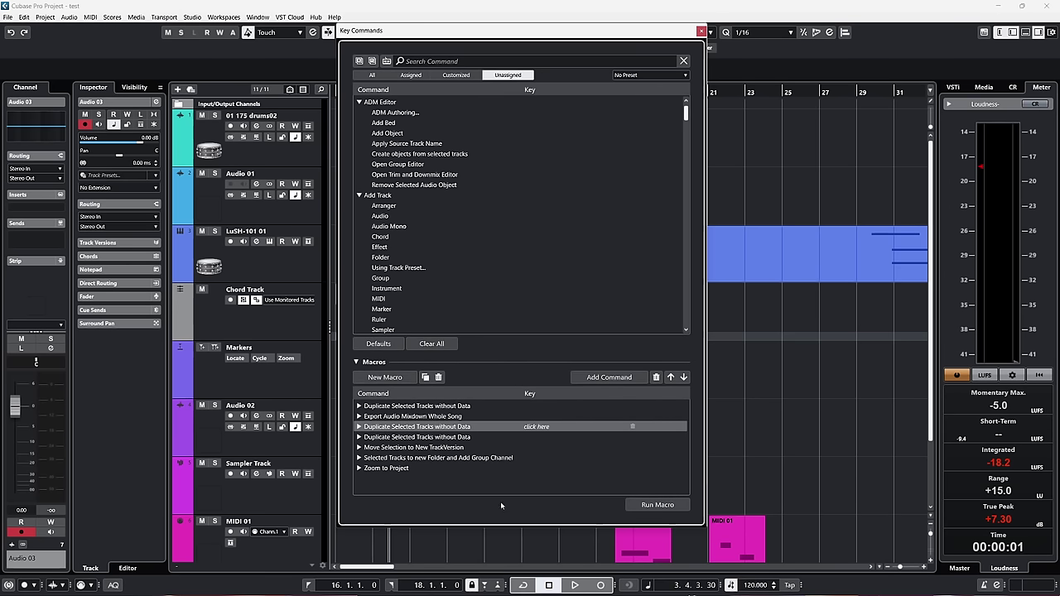
Assign Shift+D to the selected Duplicate Selected Tracks without Data macro, reassigning the existing key command, and close Key Commands
{"action": "left_click", "coordinate": [540, 427]}
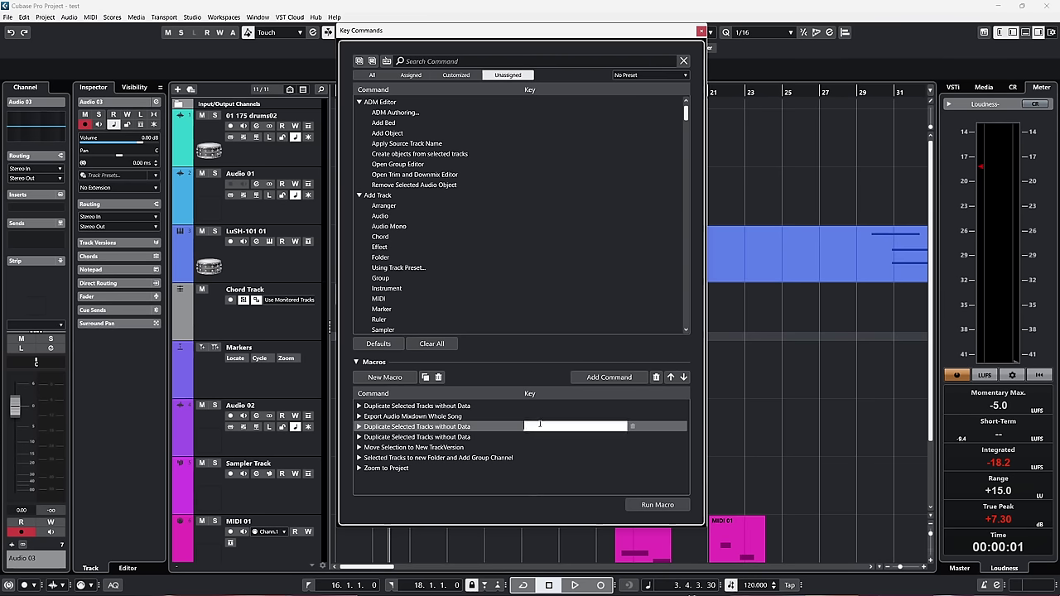
{"action": "key", "text": "shift+d"}
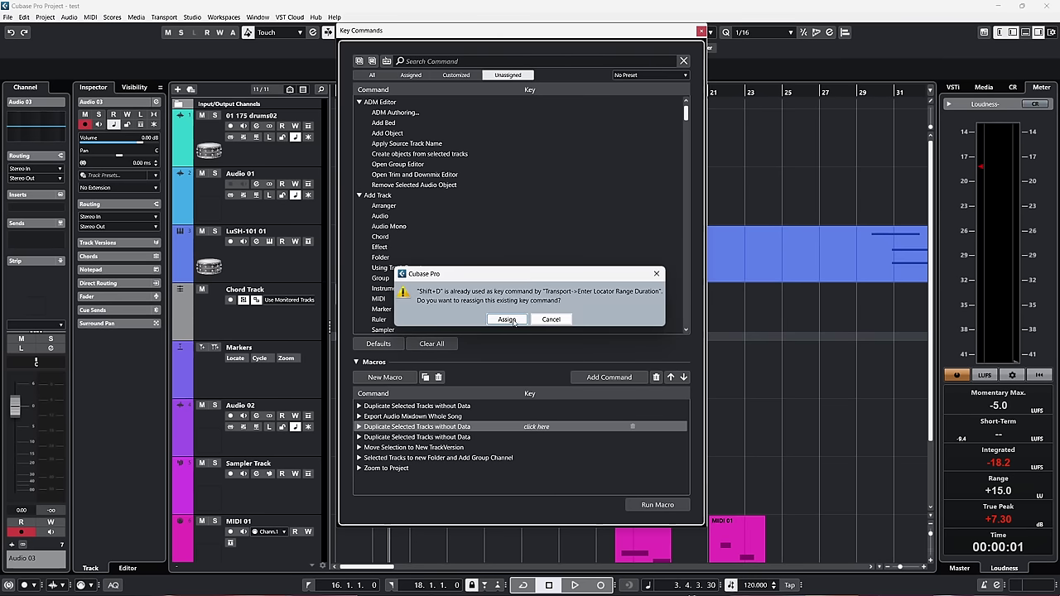
{"action": "left_click", "coordinate": [507, 319]}
{"action": "key", "text": "Return"}
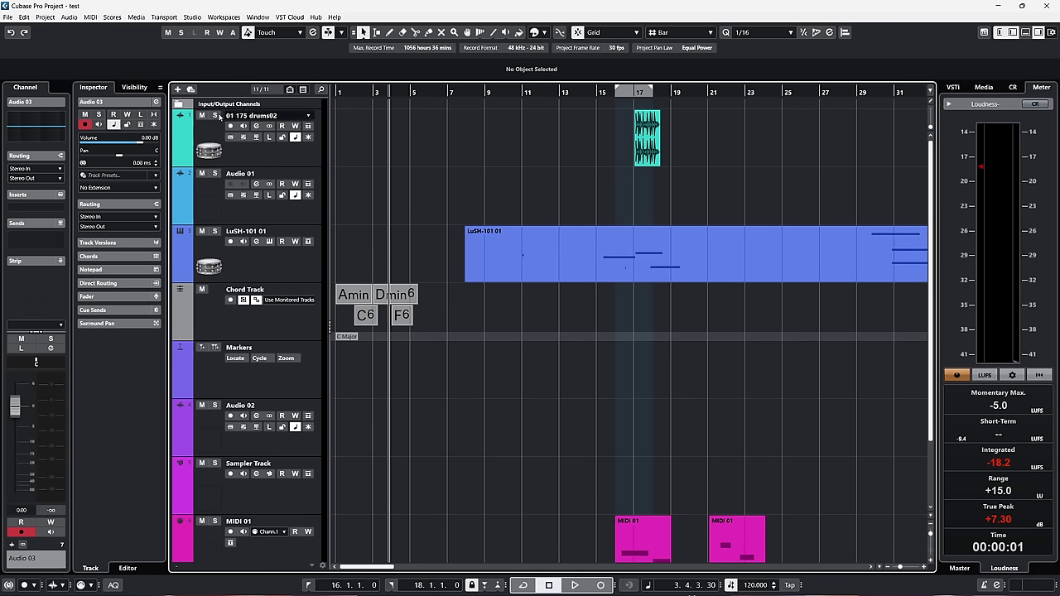
Place the project cursor at about bar 13 and tap in a tempo of about 107.75 BPM with the transport's Tap function
{"action": "left_click", "coordinate": [47, 18]}
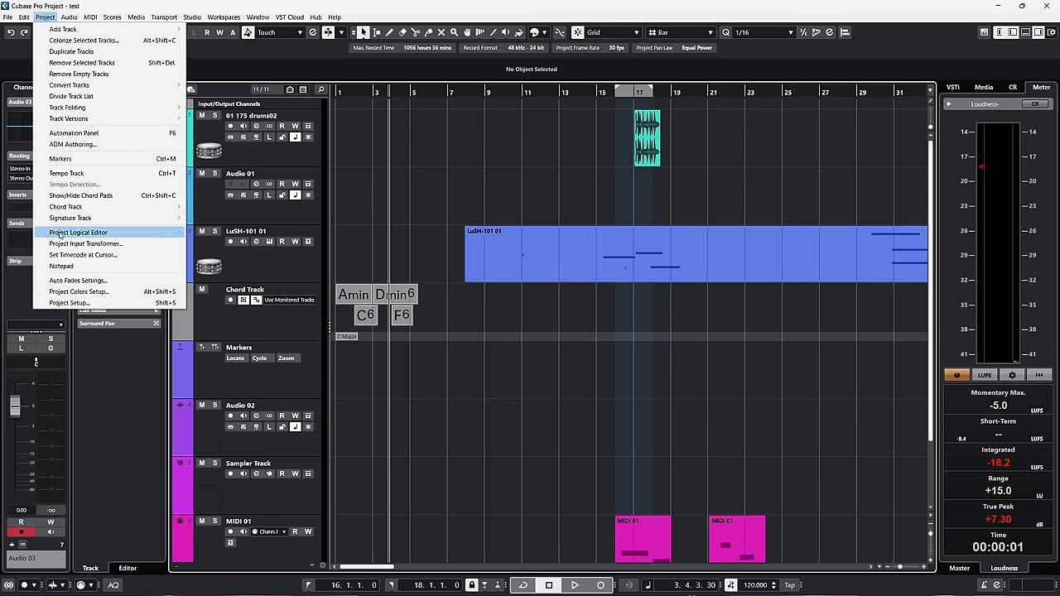
{"action": "left_click", "coordinate": [561, 433]}
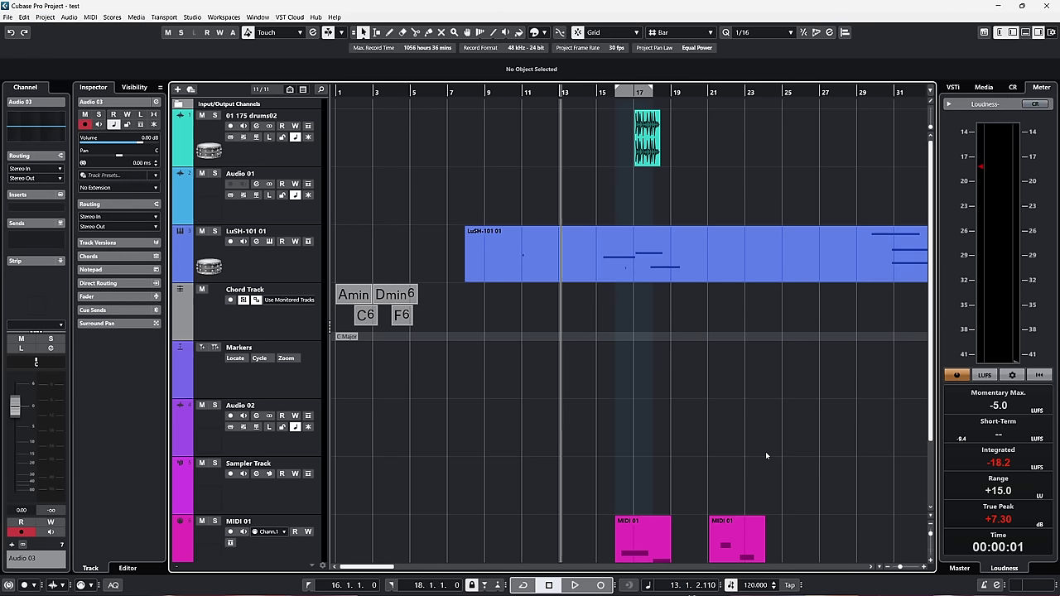
{"action": "left_click", "coordinate": [791, 586]}
{"action": "left_click", "coordinate": [790, 586]}
{"action": "left_click", "coordinate": [790, 585]}
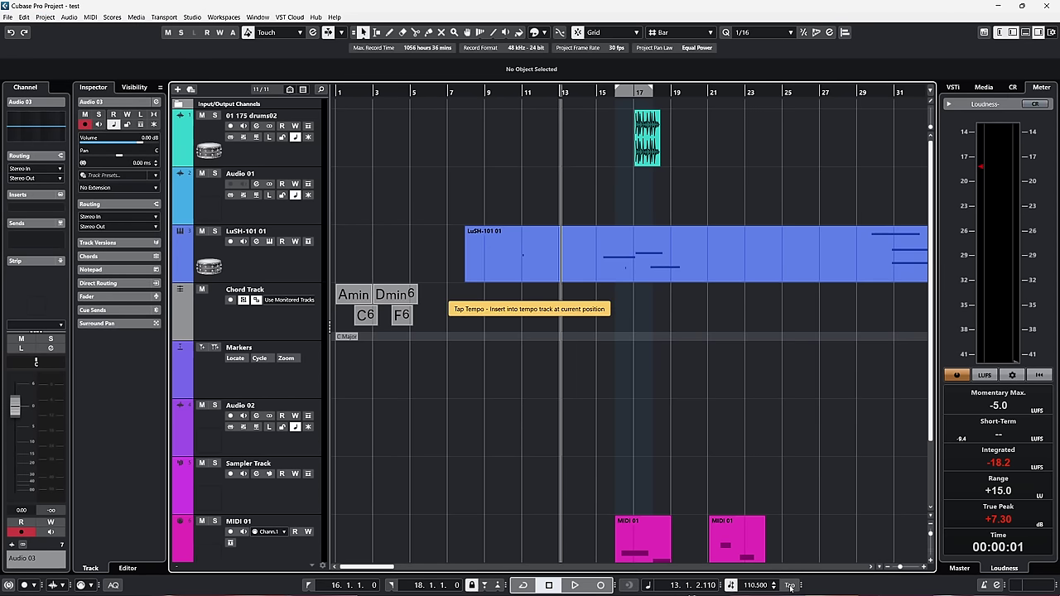
{"action": "left_click", "coordinate": [790, 586]}
{"action": "left_click", "coordinate": [790, 586]}
{"action": "left_click", "coordinate": [790, 586]}
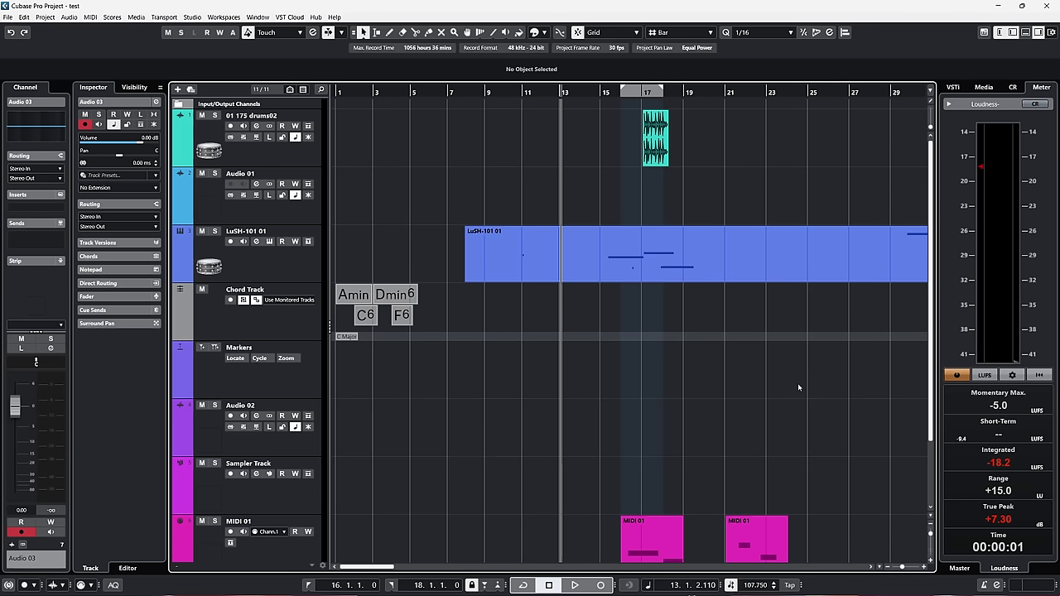
Tap in a tempo of about 116 BPM at the cursor with the Tap Tempo key command
{"action": "key", "text": "shift+space"}
{"action": "key", "text": "shift+space"}
{"action": "key", "text": "shift+space"}
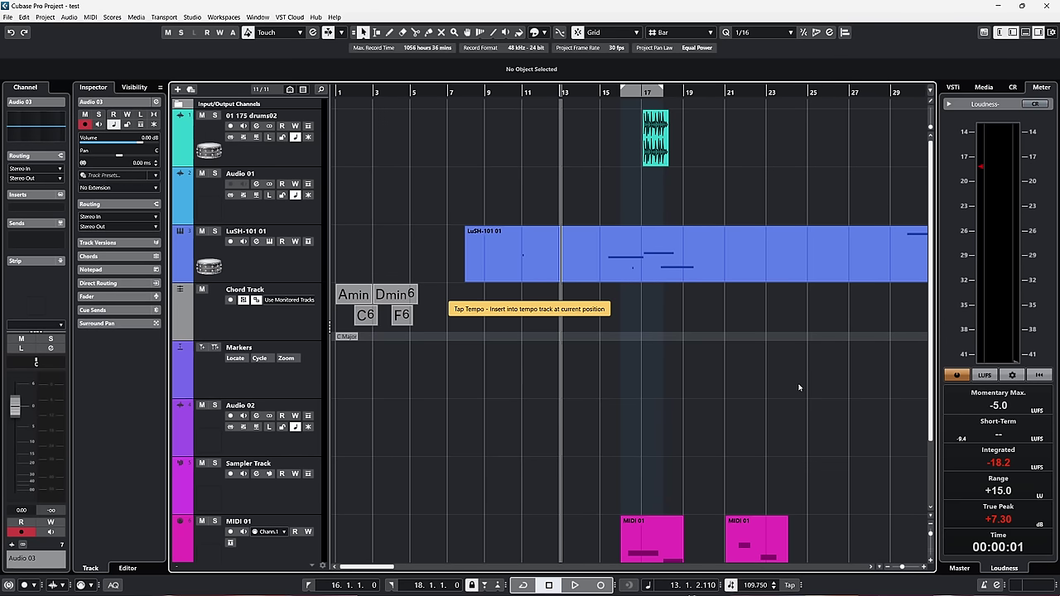
{"action": "key", "text": "shift+space"}
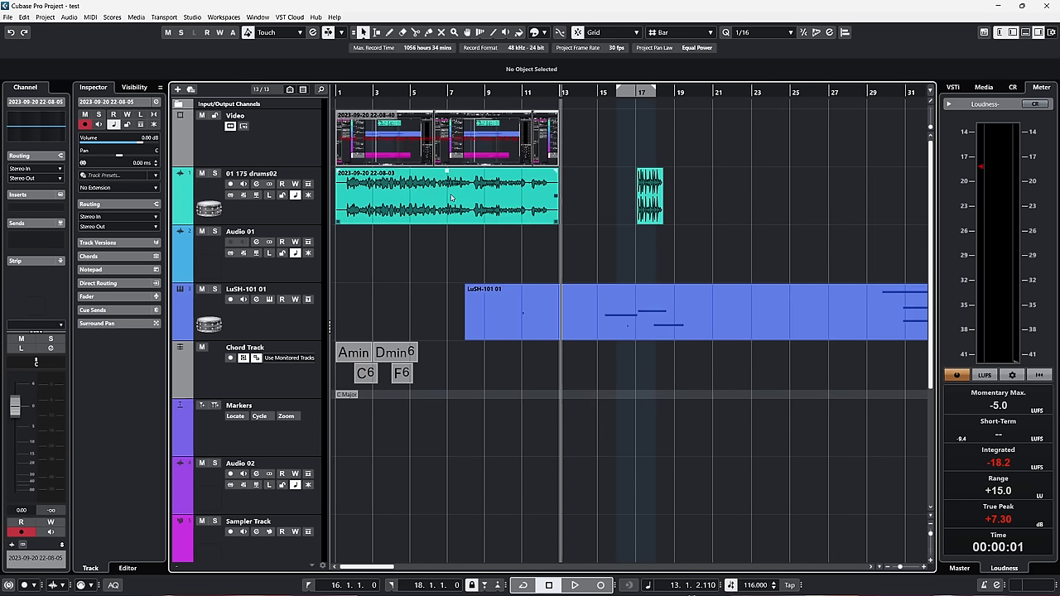
Move the cursor to the project start and inspect the imported video in an enlarged, repositioned Video Player, closing it when done
{"action": "left_click", "coordinate": [342, 91]}
{"action": "key", "text": "g"}
{"action": "left_click_drag", "start_coordinate": [340, 90], "coordinate": [342, 116]}
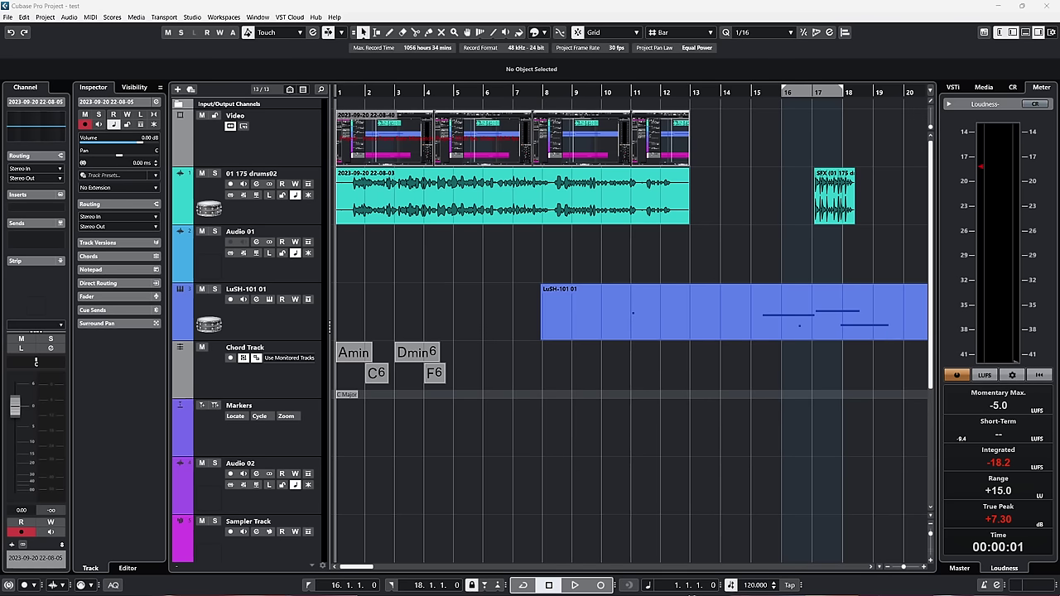
{"action": "key", "text": "F8"}
{"action": "left_click_drag", "start_coordinate": [417, 245], "coordinate": [500, 259]}
{"action": "left_click_drag", "start_coordinate": [604, 447], "coordinate": [793, 552]}
{"action": "left_click_drag", "start_coordinate": [641, 259], "coordinate": [574, 220]}
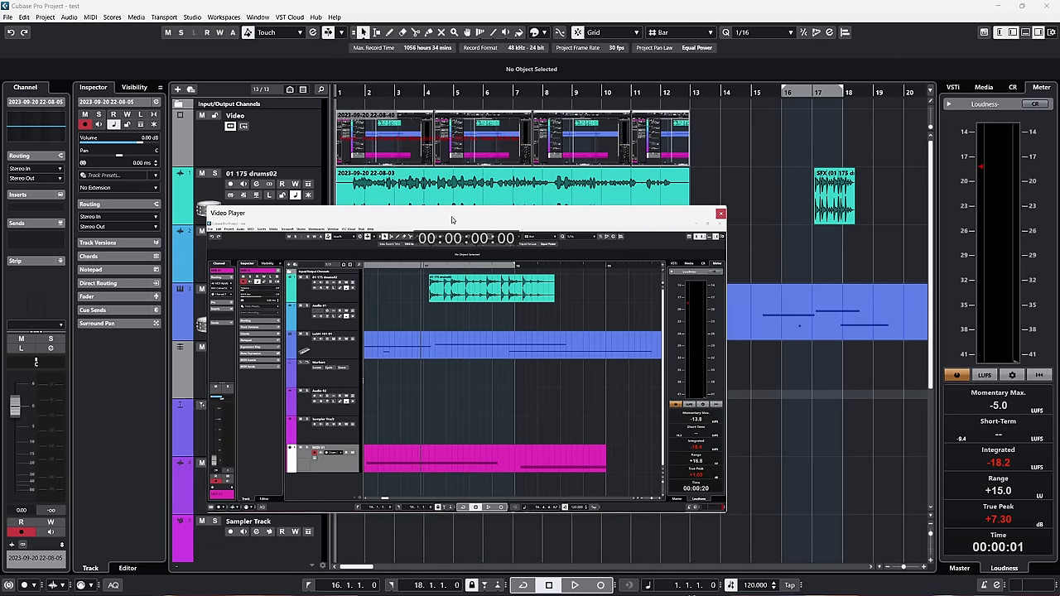
{"action": "left_click_drag", "start_coordinate": [453, 219], "coordinate": [462, 250]}
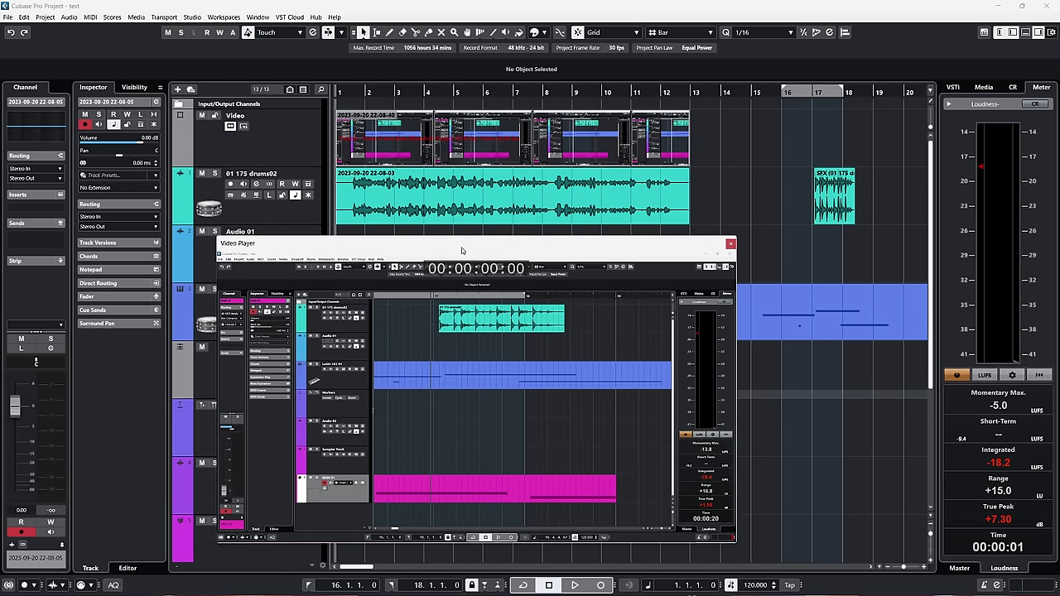
{"action": "left_click", "coordinate": [731, 243]}
Duplicate version v1 of the Video track and add a new empty track version
{"action": "left_click", "coordinate": [290, 154]}
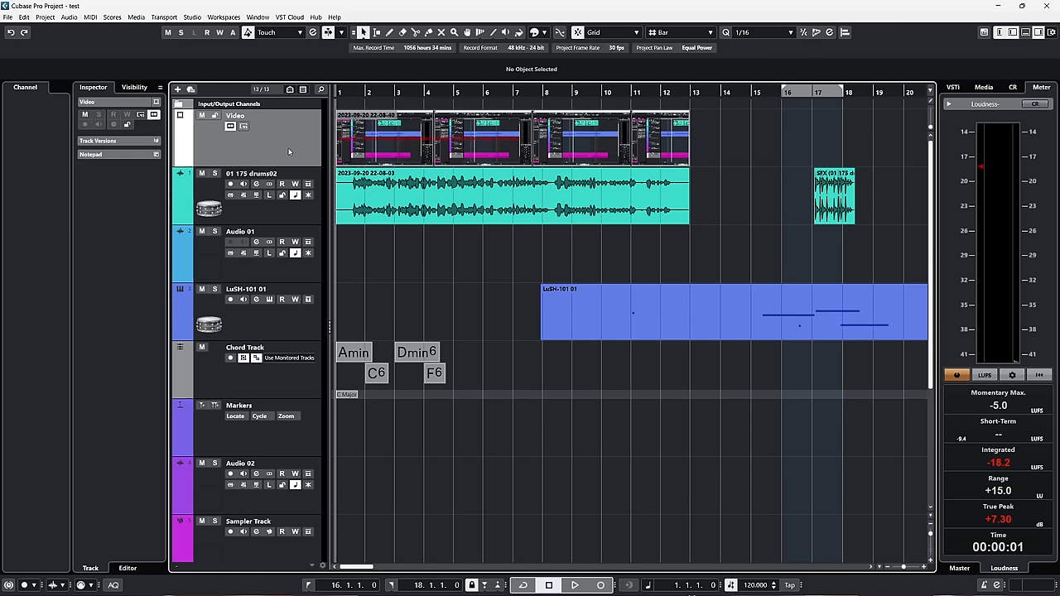
{"action": "left_click", "coordinate": [126, 143]}
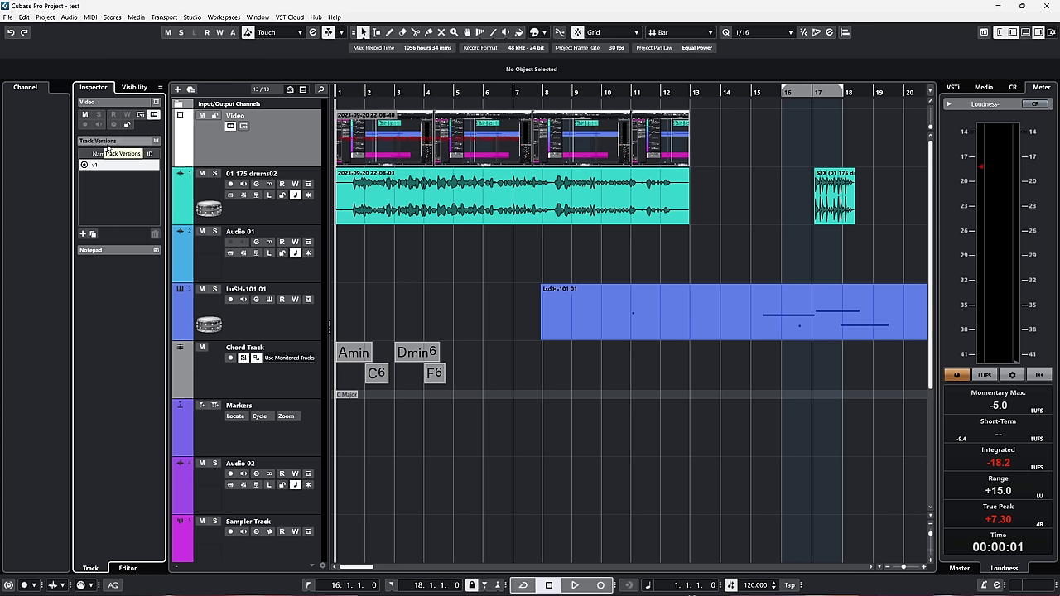
{"action": "left_click", "coordinate": [93, 235]}
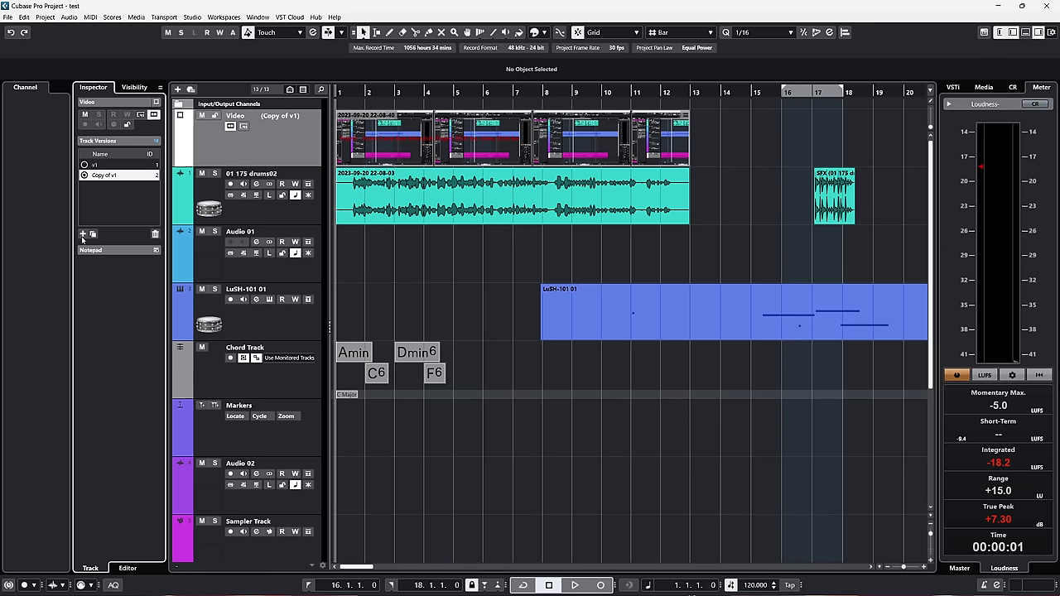
{"action": "left_click", "coordinate": [82, 235]}
Compare the Video track's versions v1, Copy of v1 and v3 in the Inspector, ending on v3
{"action": "left_click", "coordinate": [109, 168]}
{"action": "left_click", "coordinate": [111, 175]}
{"action": "left_click", "coordinate": [108, 186]}
{"action": "left_click", "coordinate": [108, 165]}
{"action": "left_click", "coordinate": [110, 174]}
{"action": "left_click", "coordinate": [110, 186]}
{"action": "left_click", "coordinate": [111, 175]}
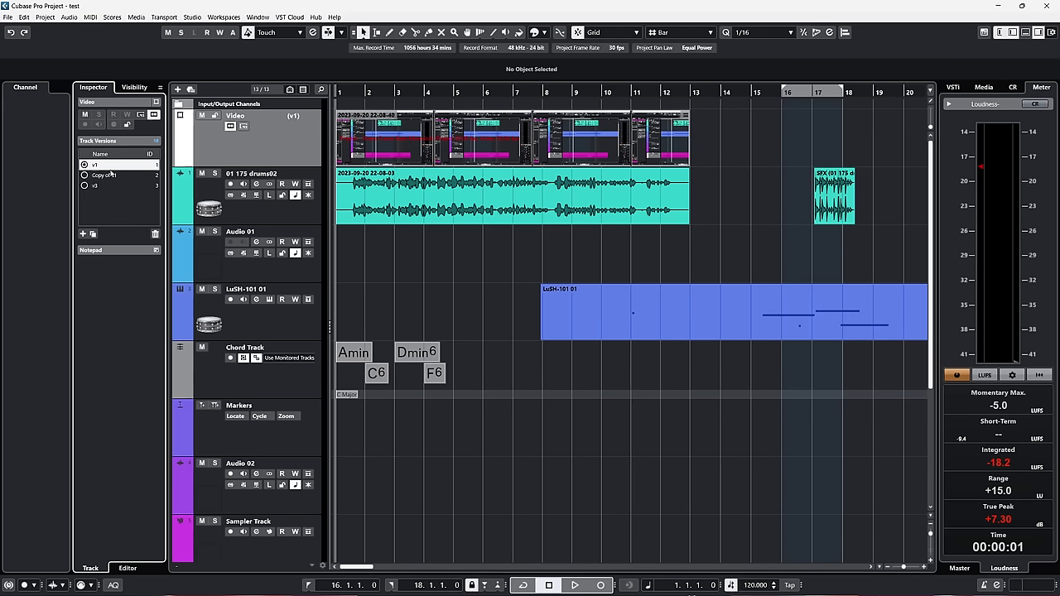
{"action": "left_click", "coordinate": [110, 186]}
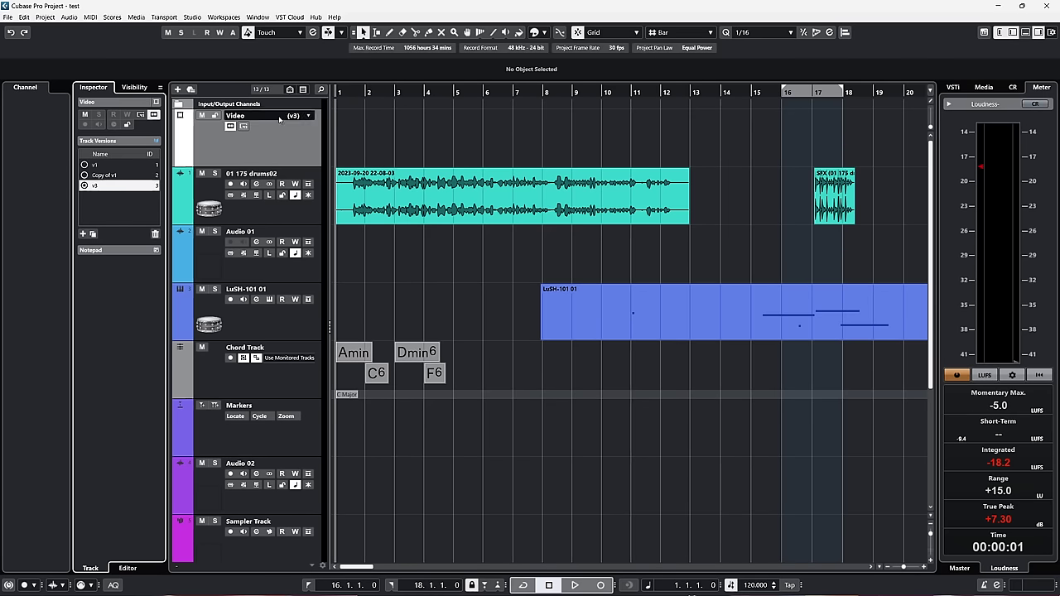
Switch the Video track to v1 and to Copy of v1 using the version list in its track header
{"action": "left_click", "coordinate": [306, 116]}
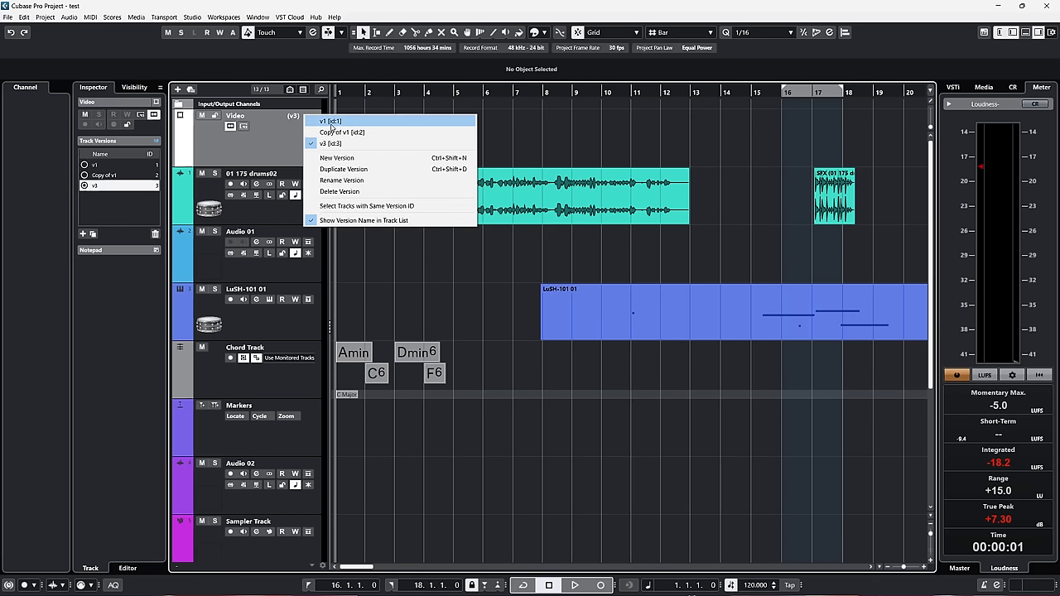
{"action": "left_click", "coordinate": [331, 122]}
{"action": "left_click", "coordinate": [306, 117]}
{"action": "left_click", "coordinate": [338, 133]}
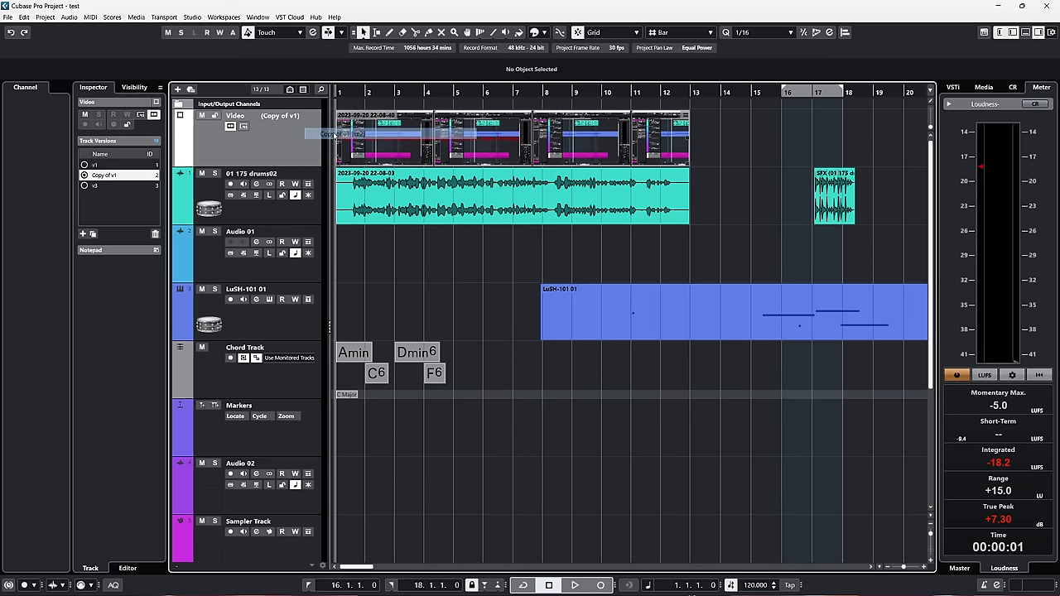
Review the Video track's version commands and undo the import of the video and its audio
{"action": "left_click", "coordinate": [304, 116]}
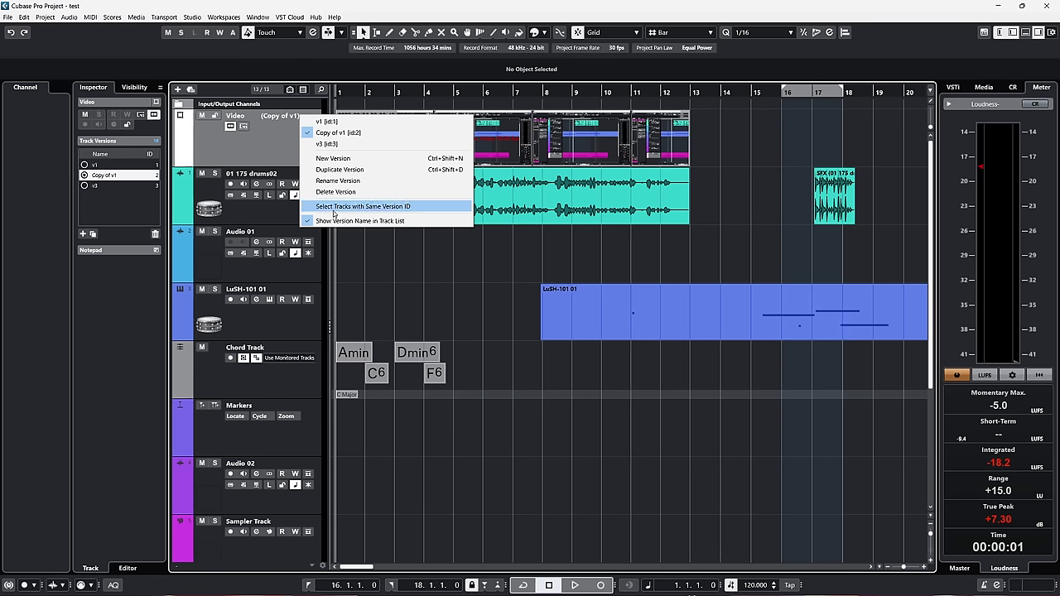
{"action": "key", "text": "Escape"}
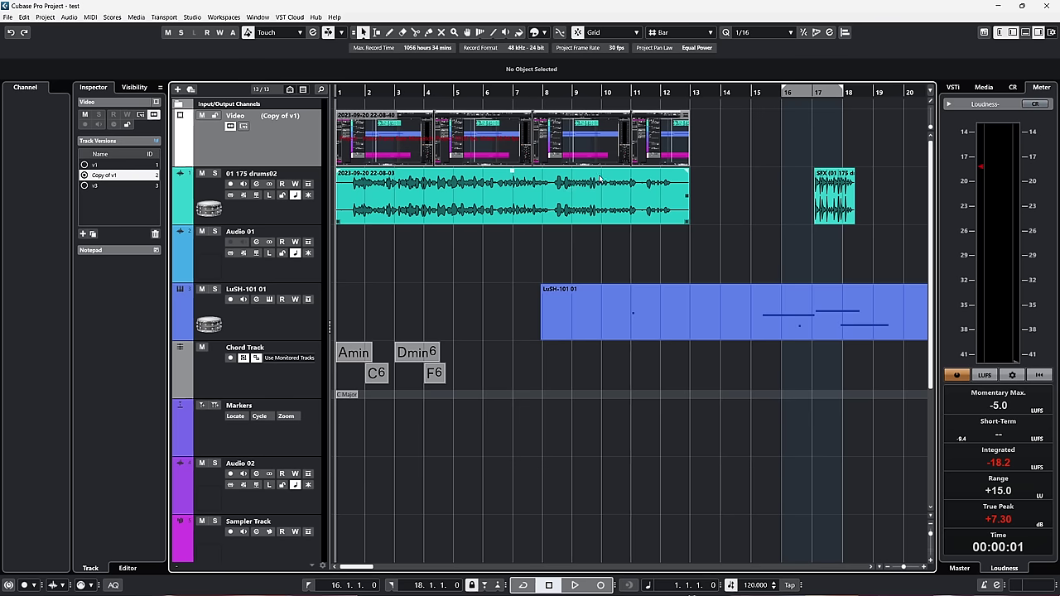
{"action": "key", "text": "ctrl+z"}
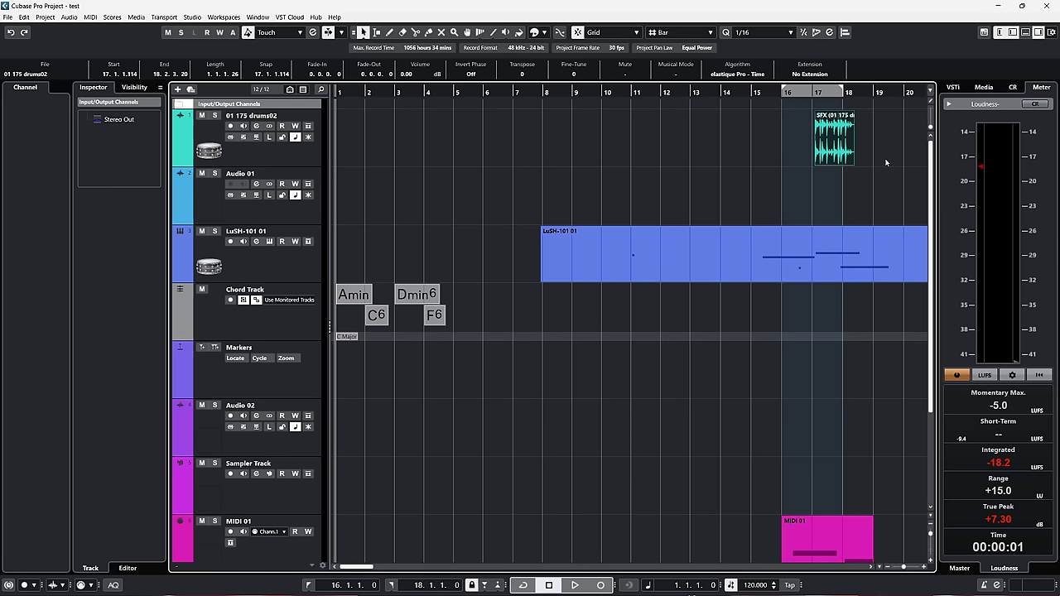
Show the LuSH-101 01 part's notes around bars 11 to 19 in a separate Key Editor window
{"action": "key", "text": "ctrl+e"}
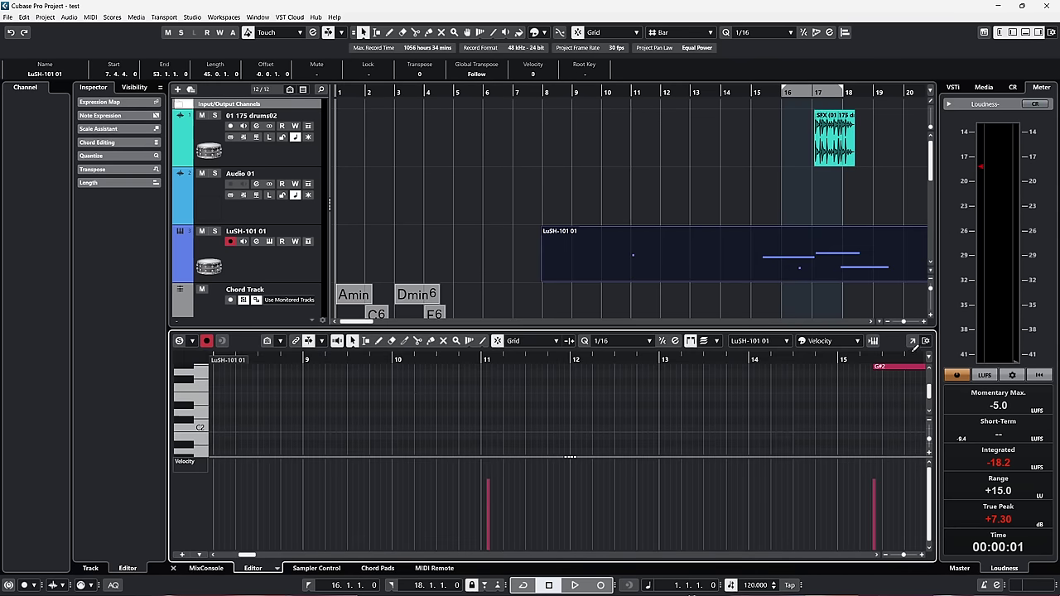
{"action": "left_click", "coordinate": [912, 341]}
{"action": "scroll", "coordinate": [535, 173], "scroll_direction": "down", "scroll_amount": 3}
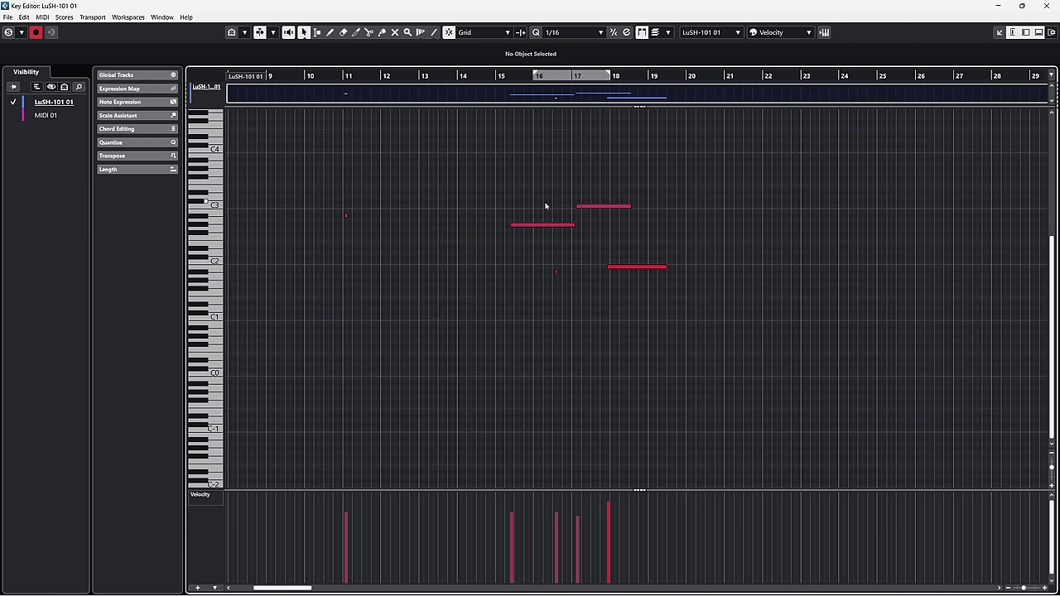
{"action": "scroll", "coordinate": [544, 206], "scroll_direction": "up", "scroll_amount": 4}
{"action": "scroll", "coordinate": [553, 240], "scroll_direction": "down", "scroll_amount": 3}
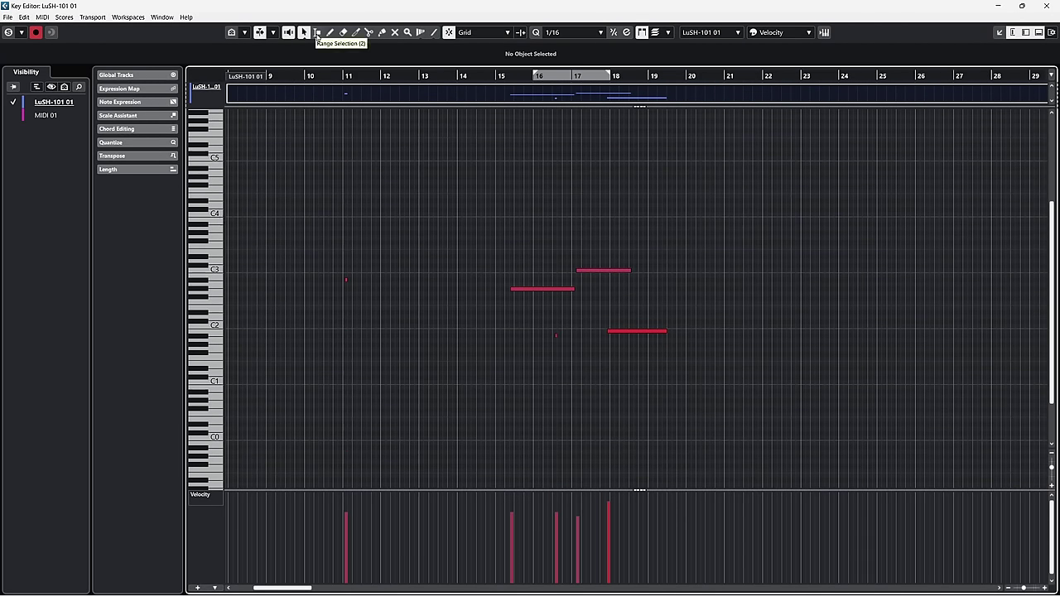
Select the range from 14.4.2.0 to 20.4.4.0 with Range Selection, try to move its notes, and undo the move
{"action": "left_click", "coordinate": [317, 32]}
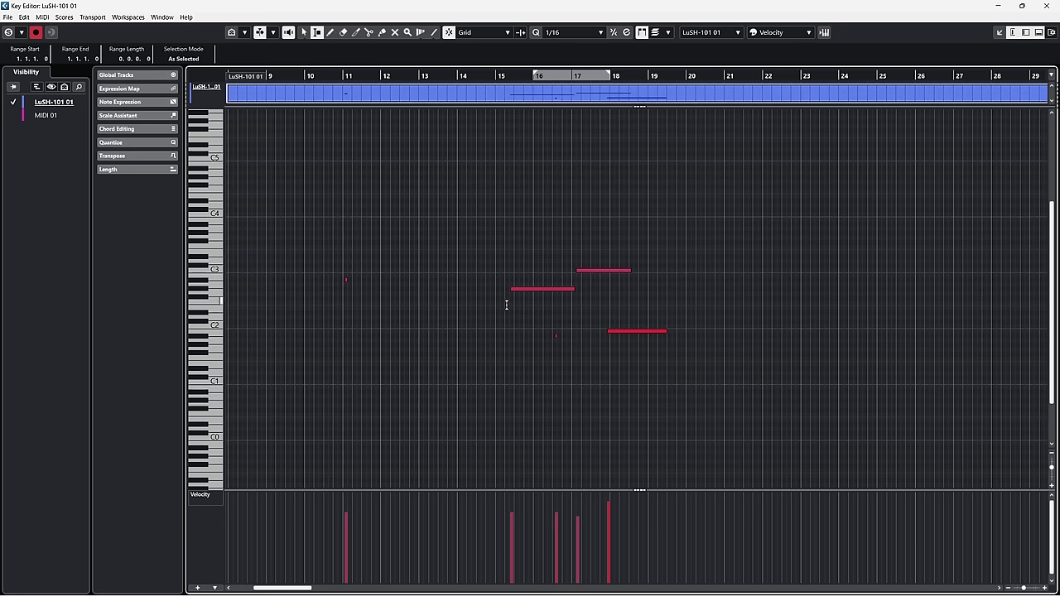
{"action": "left_click_drag", "start_coordinate": [488, 292], "coordinate": [722, 293]}
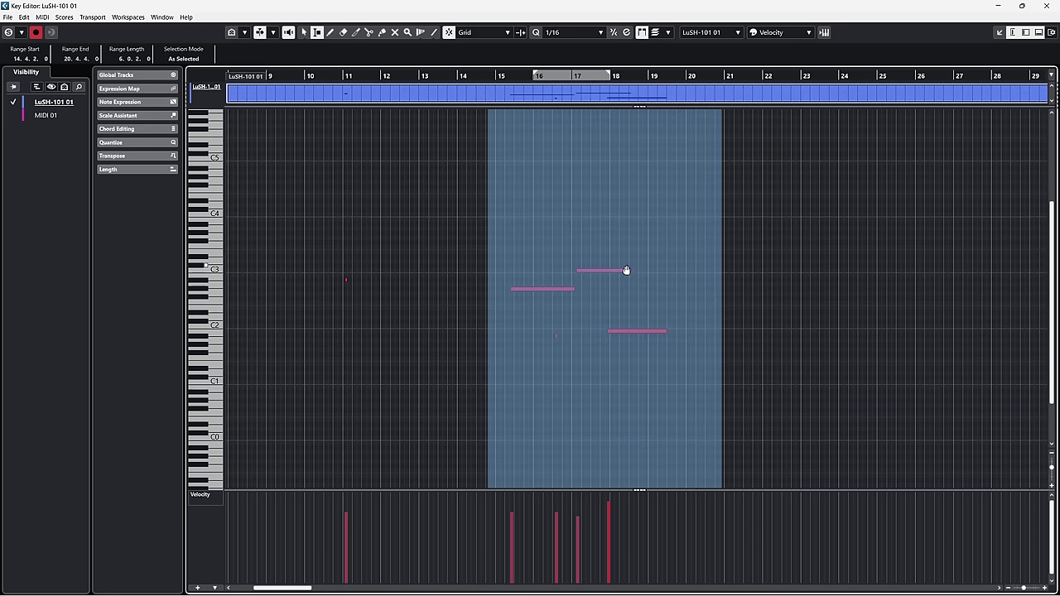
{"action": "left_click_drag", "start_coordinate": [655, 282], "coordinate": [627, 306]}
{"action": "key", "text": "ctrl+z"}
Delete the note content in the range from 18.2.4.0 to 21.3.3.0 and undo the deletion
{"action": "left_click", "coordinate": [748, 302]}
{"action": "key", "text": "Delete"}
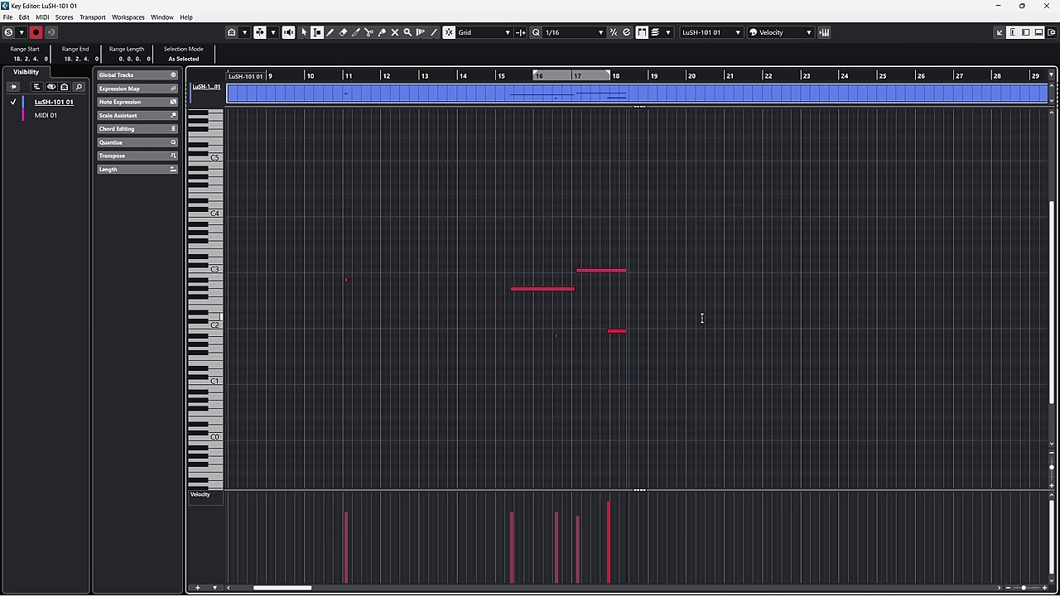
{"action": "key", "text": "ctrl+z"}
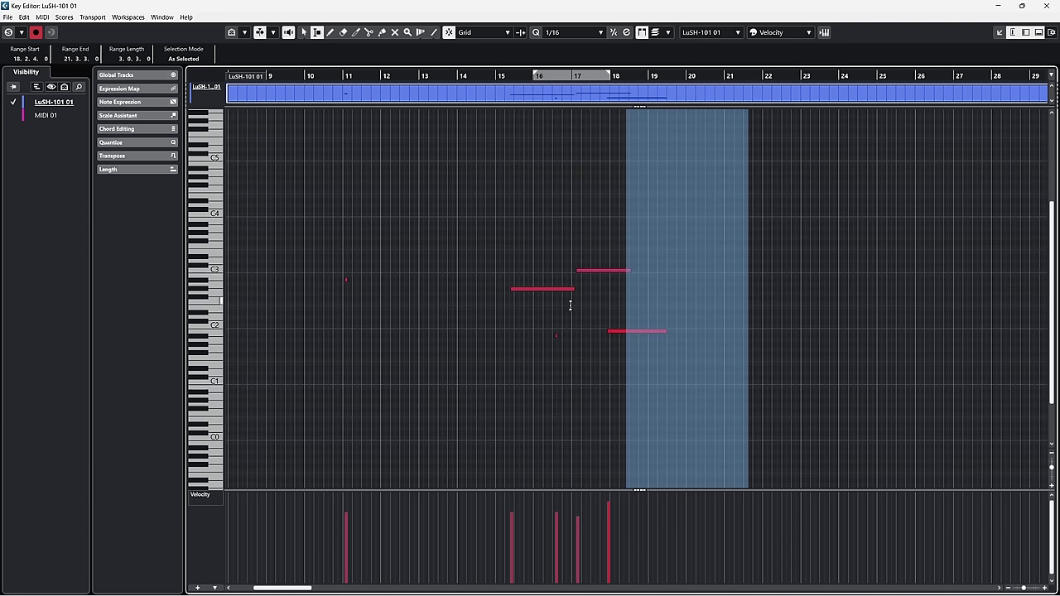
Select the range from 15.2.2.0 to 15.3.3.0 over the long note's start, try quantizing it, and undo the quantize
{"action": "scroll", "coordinate": [520, 314], "scroll_direction": "up", "scroll_amount": 3}
{"action": "scroll", "coordinate": [499, 323], "scroll_direction": "up", "scroll_amount": 4}
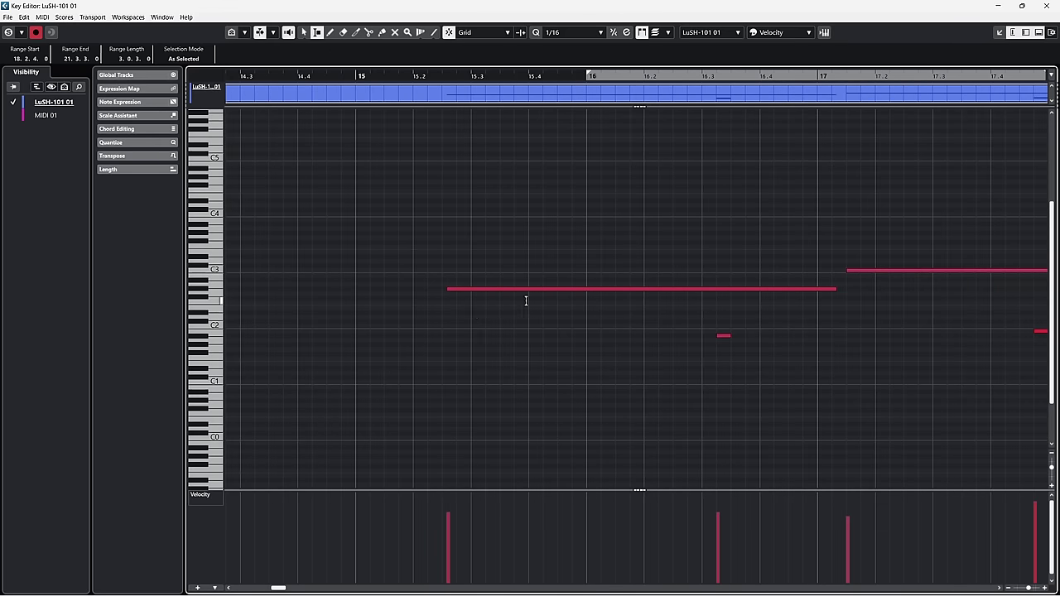
{"action": "scroll", "coordinate": [436, 315], "scroll_direction": "up", "scroll_amount": 3}
{"action": "left_click_drag", "start_coordinate": [426, 296], "coordinate": [598, 312]}
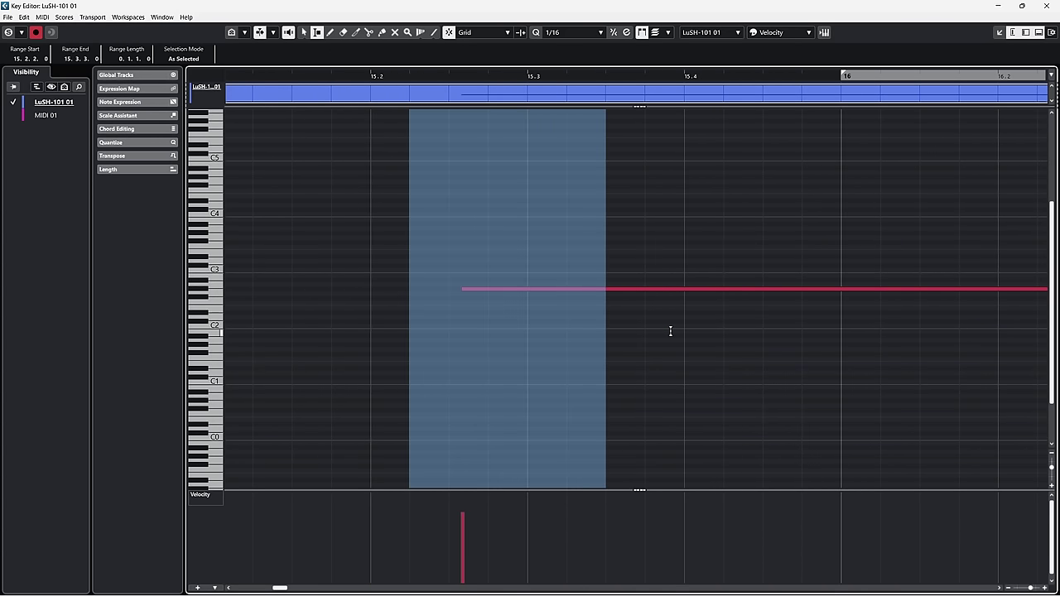
{"action": "key", "text": "q"}
{"action": "key", "text": "ctrl+z"}
Switch to the Object Selection tool and select the long note starting in bar 15
{"action": "left_click", "coordinate": [304, 31]}
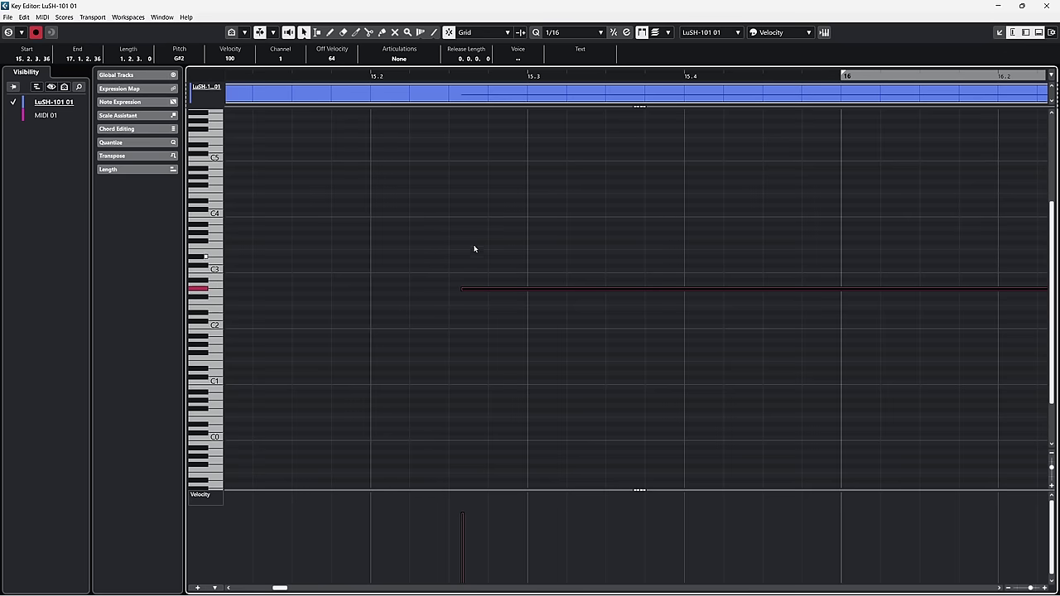
Use the Range Selection tool to select the velocity lane from 15.2.1.0 to 18.2.3.0
{"action": "scroll", "coordinate": [629, 380], "scroll_direction": "down", "scroll_amount": 6}
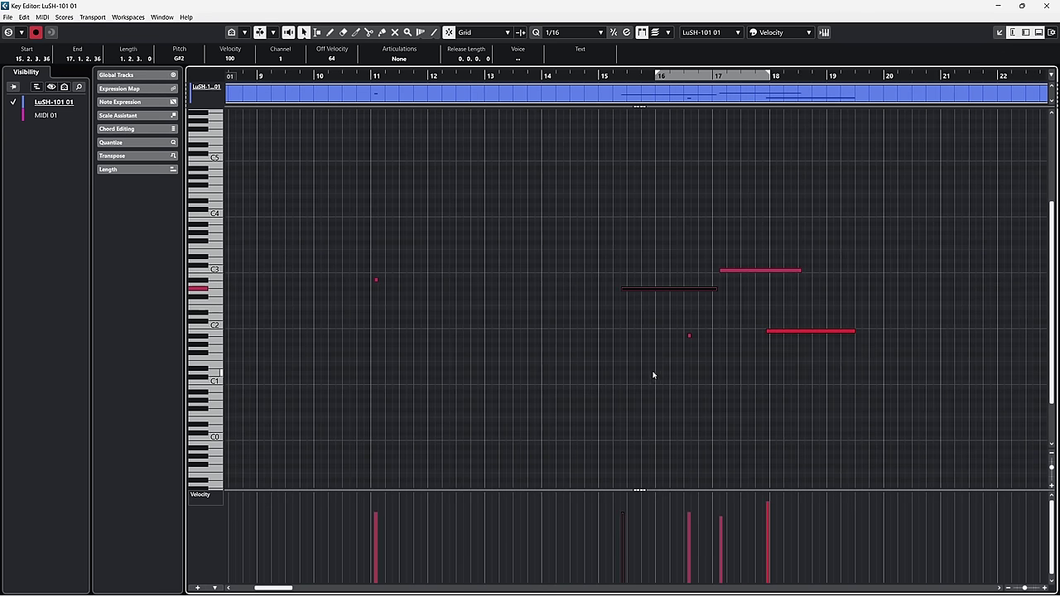
{"action": "left_click", "coordinate": [317, 31]}
{"action": "scroll", "coordinate": [779, 345], "scroll_direction": "up", "scroll_amount": 1}
{"action": "scroll", "coordinate": [780, 344], "scroll_direction": "up", "scroll_amount": 1}
{"action": "scroll", "coordinate": [779, 379], "scroll_direction": "up", "scroll_amount": 1}
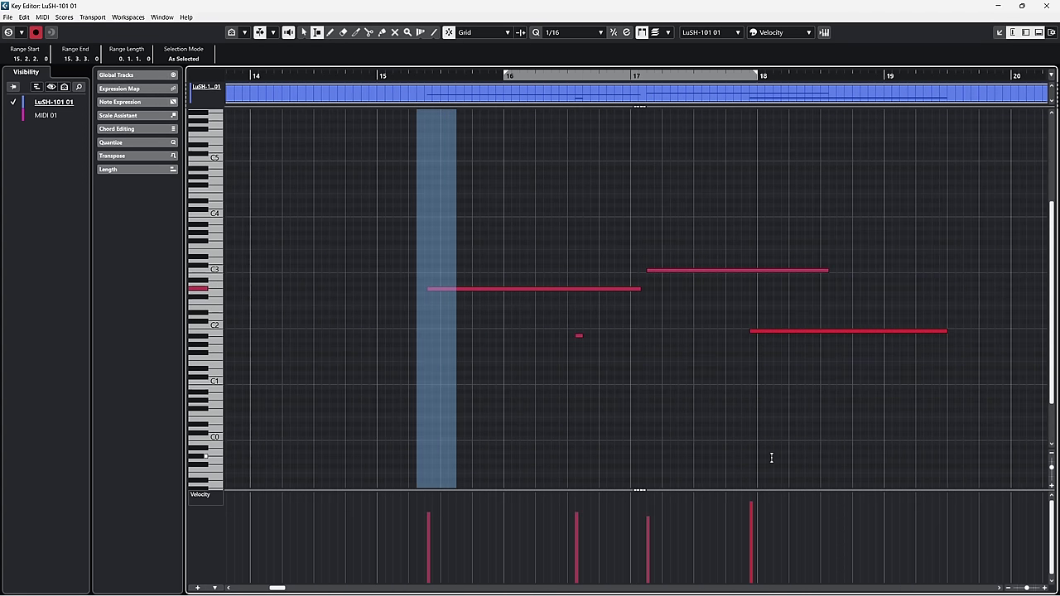
{"action": "left_click_drag", "start_coordinate": [803, 520], "coordinate": [407, 525]}
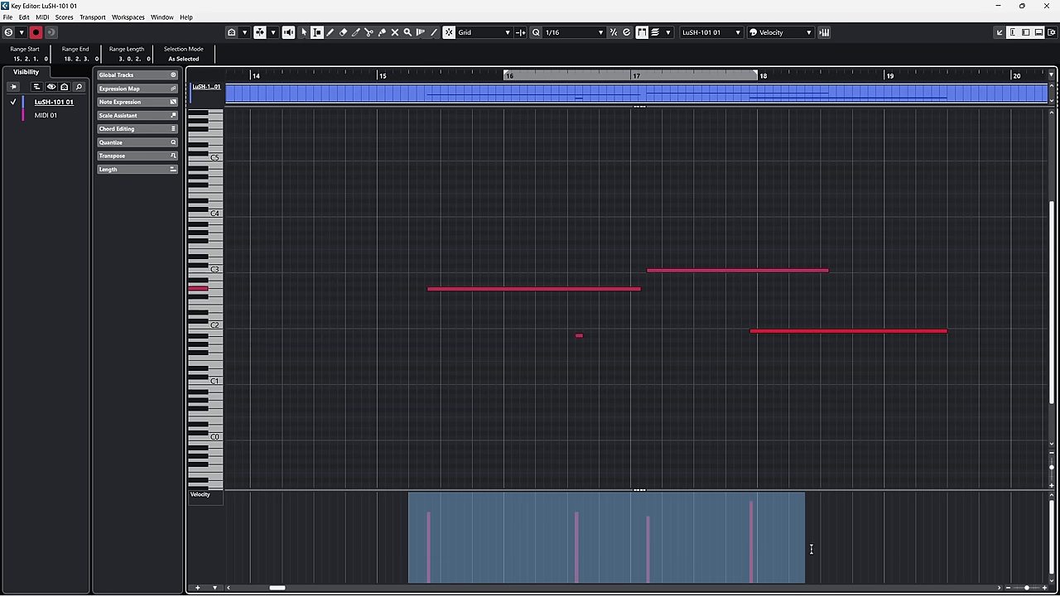
Select the velocity range from 17.1.1.0 to 18.4.3.0 and scale its two note velocities down, lowering the later one further
{"action": "left_click", "coordinate": [853, 540]}
{"action": "left_click_drag", "start_coordinate": [869, 540], "coordinate": [630, 535]}
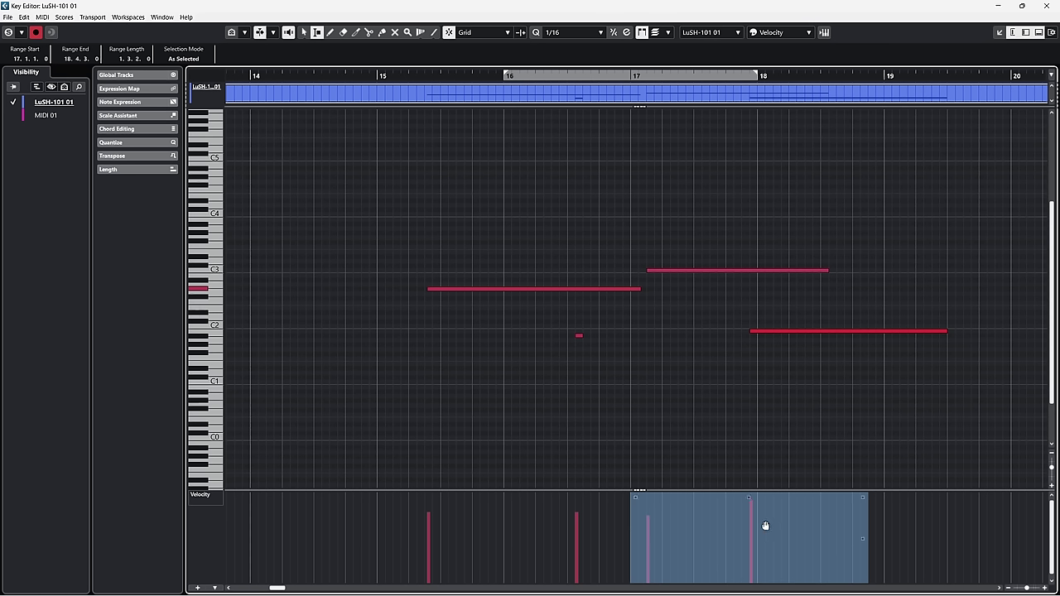
{"action": "left_click_drag", "start_coordinate": [751, 497], "coordinate": [750, 511]}
{"action": "mouse_move", "coordinate": [862, 497]}
{"action": "left_mouse_down"}
{"action": "mouse_move", "coordinate": [863, 524]}
{"action": "mouse_move", "coordinate": [861, 507]}
{"action": "left_mouse_up"}
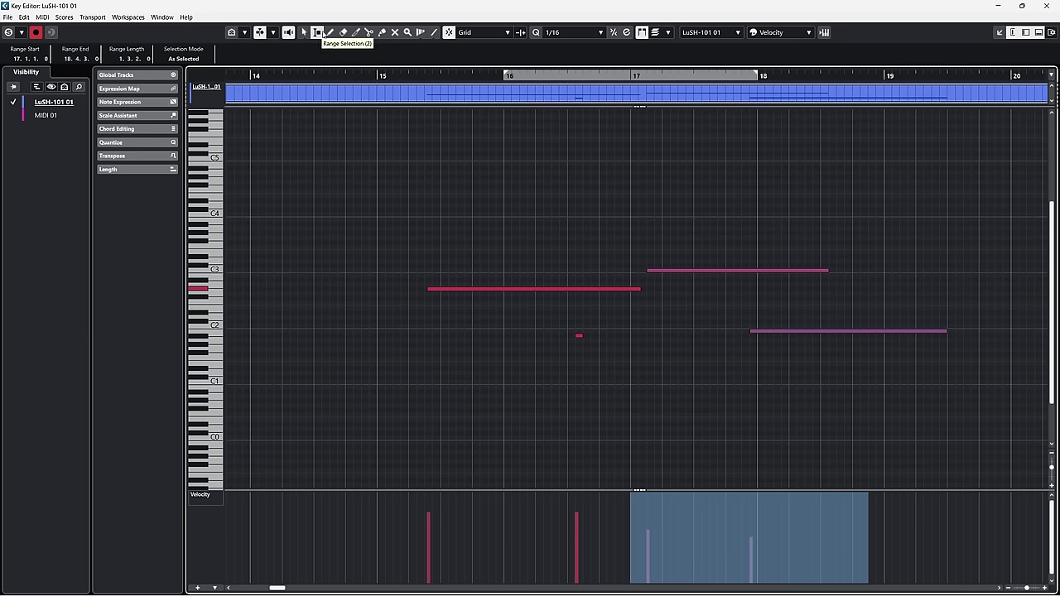
Return to the Object Selection tool and select the long G#2 note that starts in bar 15
{"action": "left_click", "coordinate": [483, 263]}
{"action": "key", "text": "1"}
{"action": "key", "text": "Right"}
{"action": "scroll", "coordinate": [444, 222], "scroll_direction": "up", "scroll_amount": 3}
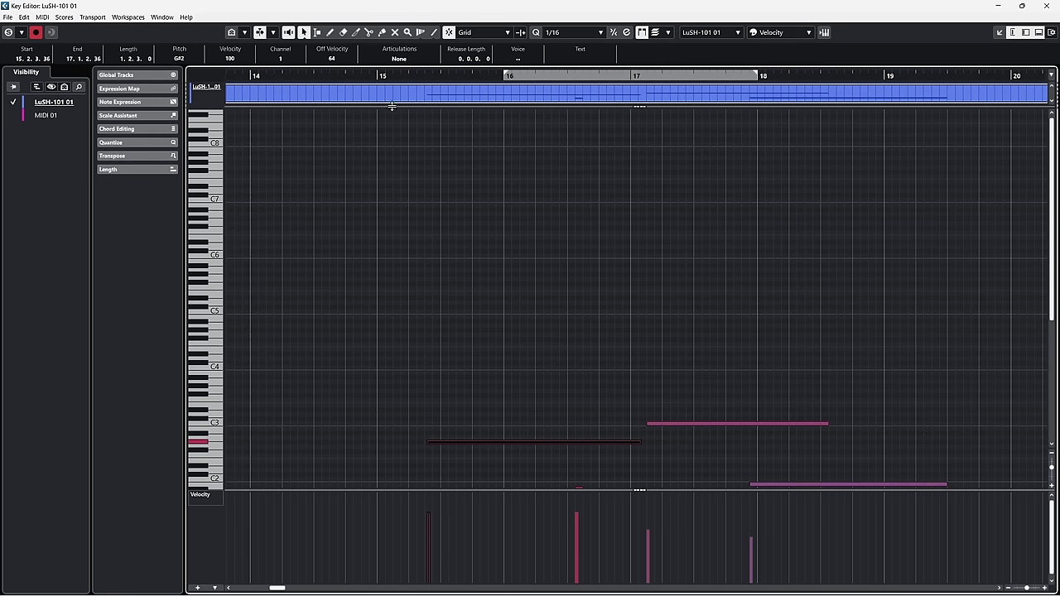
Show the MIDI 01 track in the Key Editor alongside LuSH-101 01
{"action": "left_click", "coordinate": [46, 117]}
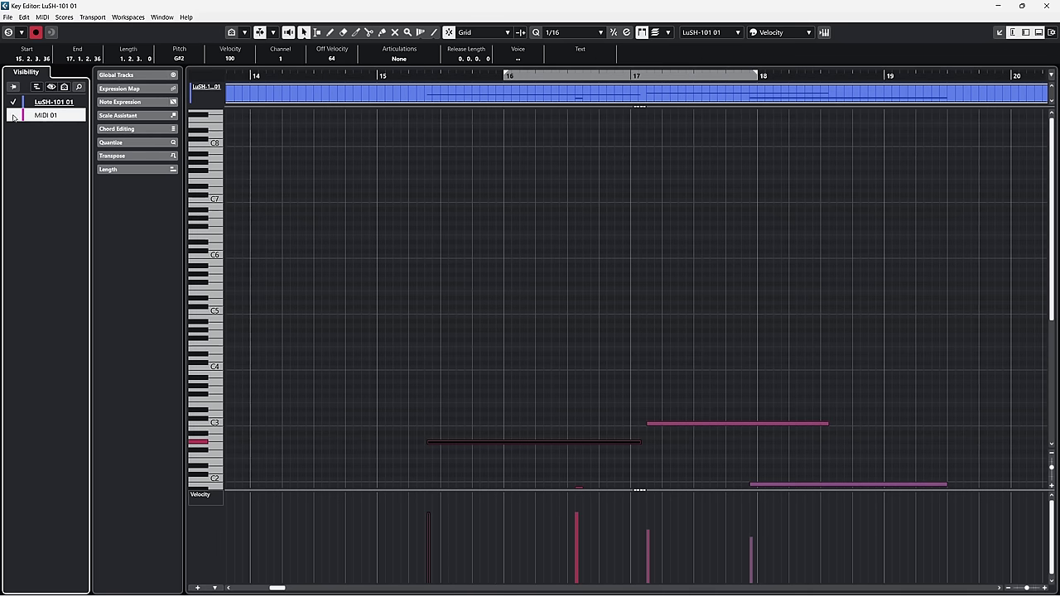
{"action": "left_click", "coordinate": [13, 116]}
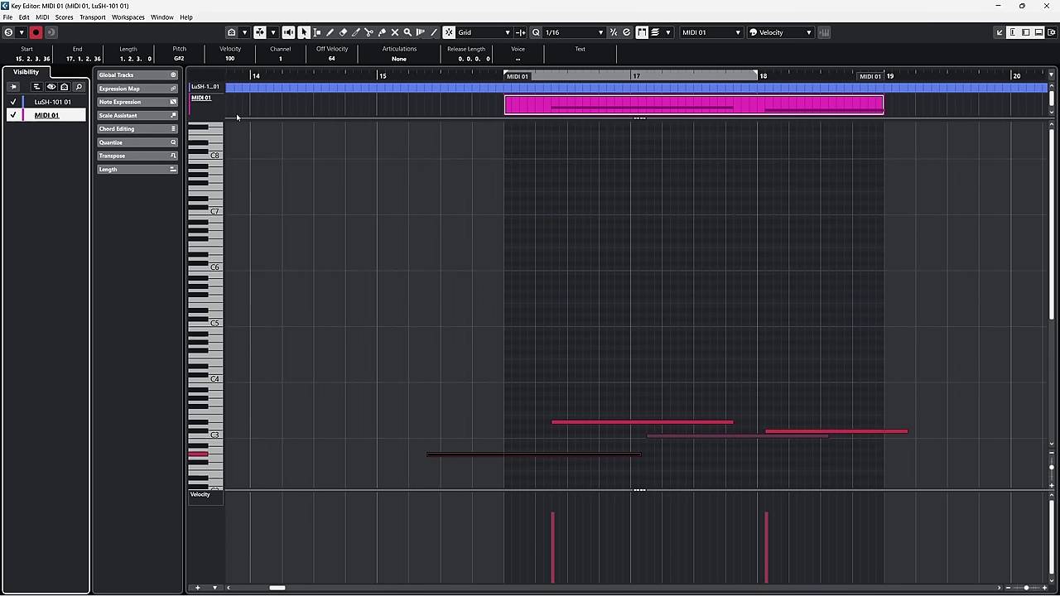
{"action": "scroll", "coordinate": [550, 135], "scroll_direction": "down", "scroll_amount": 3}
{"action": "scroll", "coordinate": [561, 141], "scroll_direction": "up", "scroll_amount": 3}
{"action": "scroll", "coordinate": [613, 160], "scroll_direction": "down", "scroll_amount": 6}
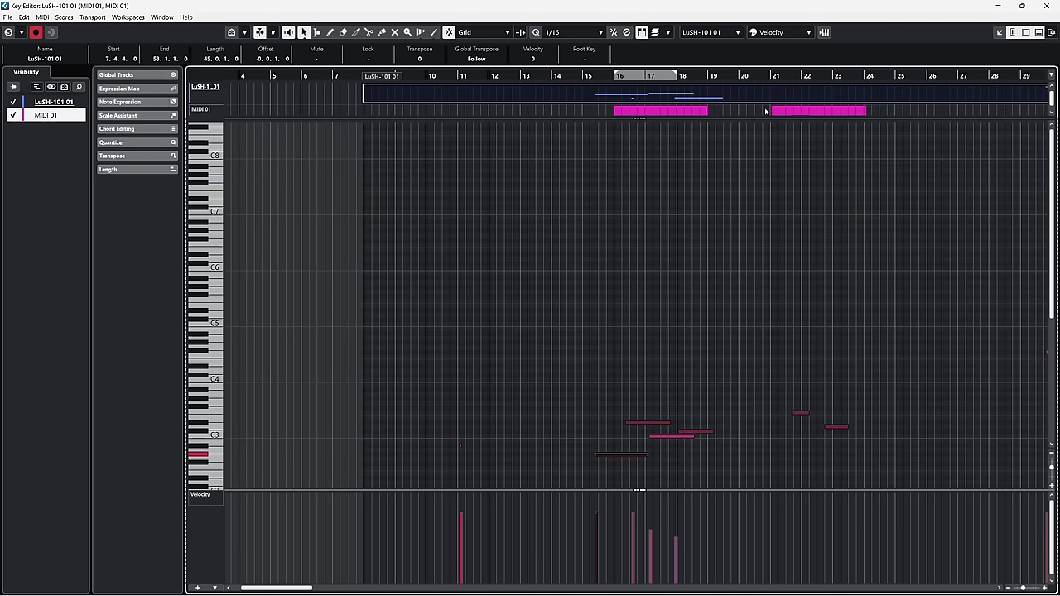
Switch the active part among both MIDI 01 parts and the LuSH-101 01 part, ending on LuSH-101 01, and enlarge the part overview
{"action": "left_click", "coordinate": [797, 113]}
{"action": "left_click", "coordinate": [668, 110]}
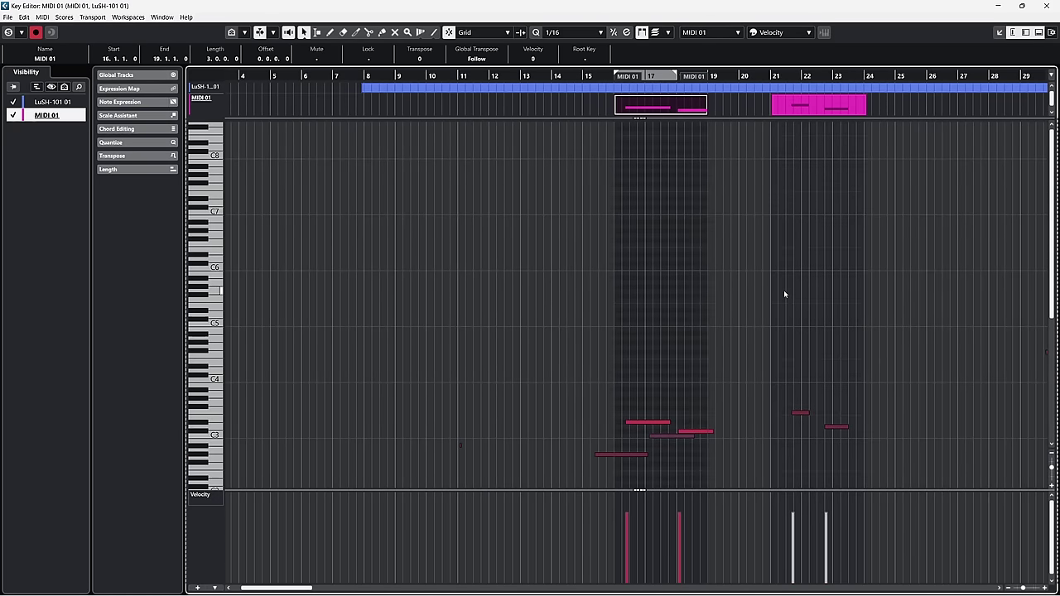
{"action": "scroll", "coordinate": [810, 364], "scroll_direction": "up", "scroll_amount": 2}
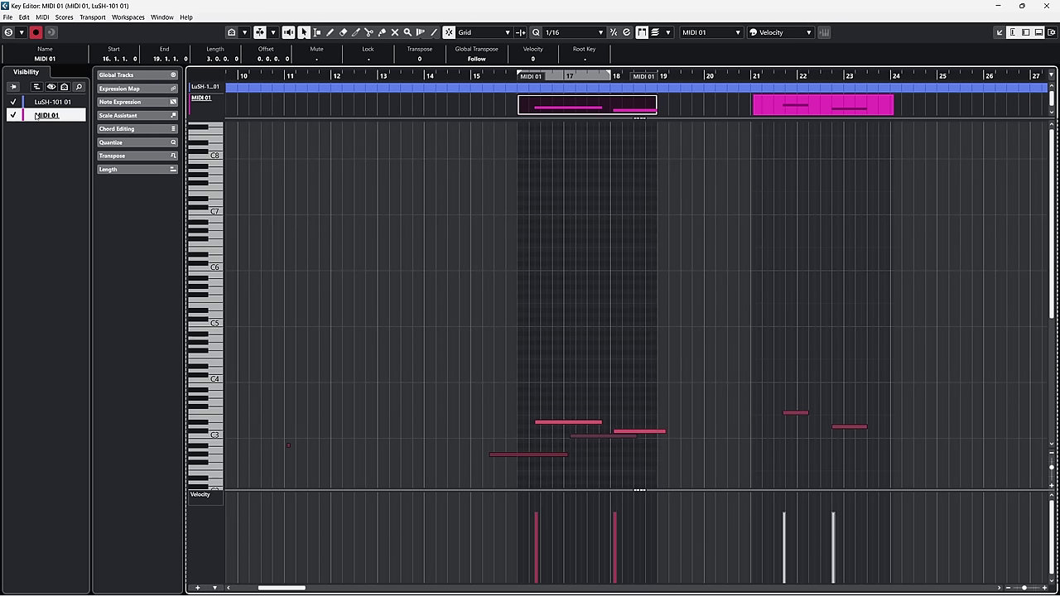
{"action": "scroll", "coordinate": [596, 286], "scroll_direction": "down", "scroll_amount": 2}
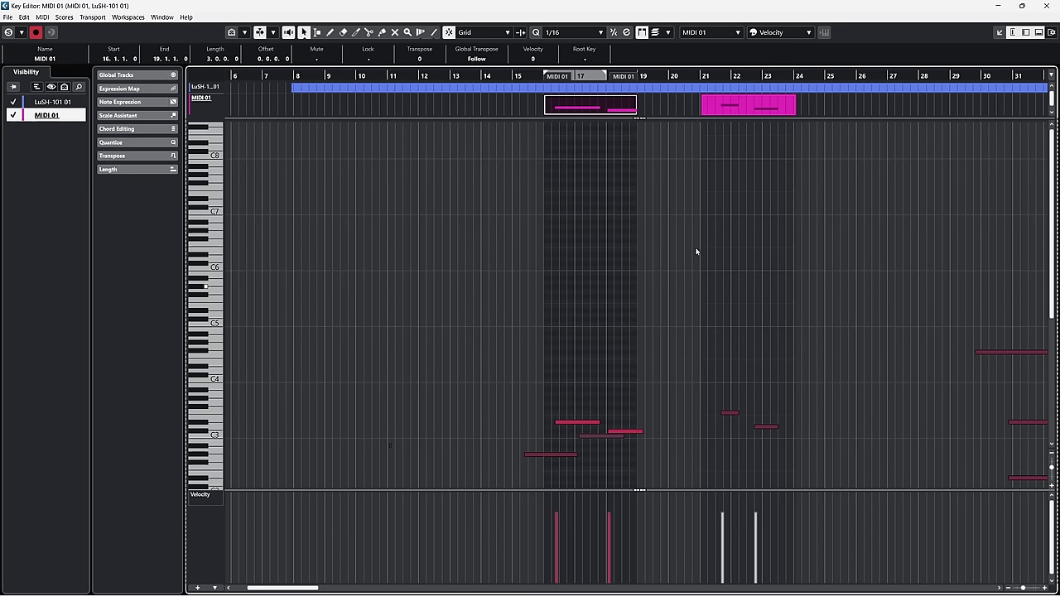
{"action": "left_click", "coordinate": [732, 104]}
{"action": "left_click", "coordinate": [585, 107]}
{"action": "left_click", "coordinate": [645, 89]}
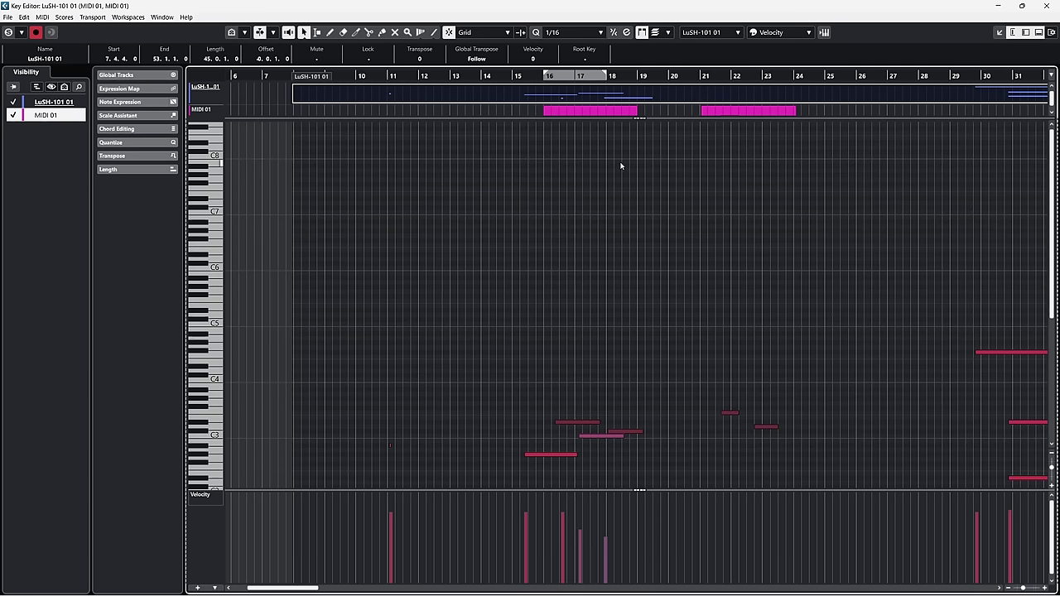
{"action": "left_click", "coordinate": [601, 111]}
{"action": "left_click", "coordinate": [730, 109]}
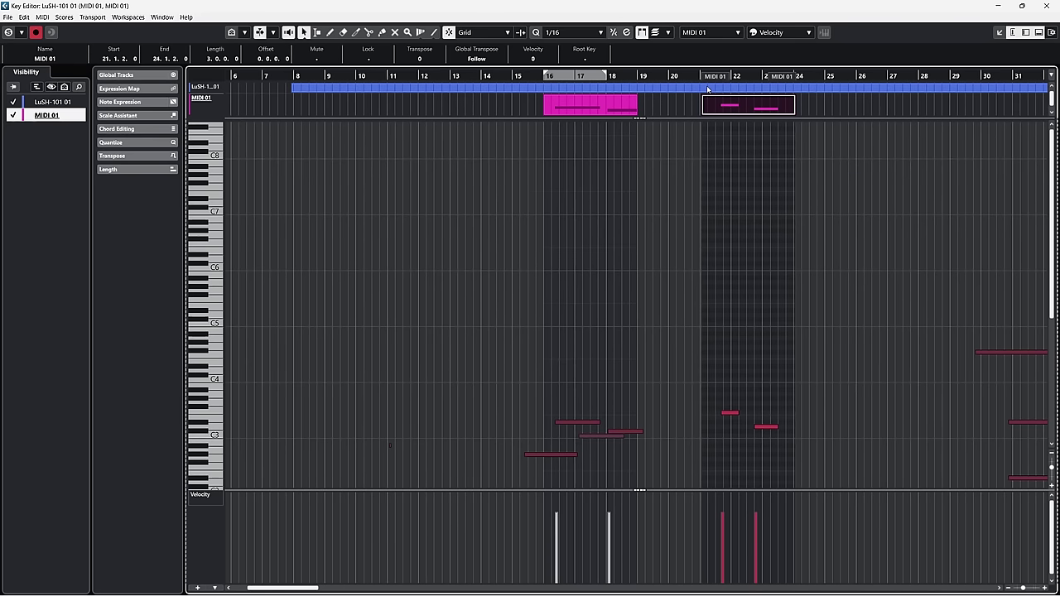
{"action": "left_click", "coordinate": [708, 88]}
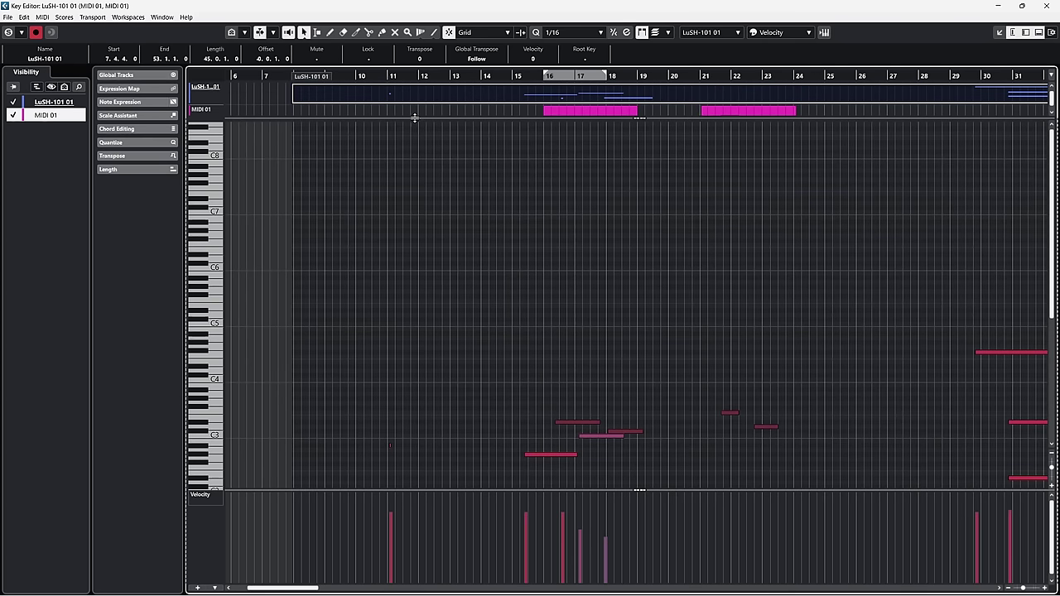
{"action": "left_click_drag", "start_coordinate": [415, 118], "coordinate": [415, 128]}
Hide and show the LuSH-101 01 track, and do the same with the MIDI 01 track, leaving both visible
{"action": "left_click", "coordinate": [29, 104]}
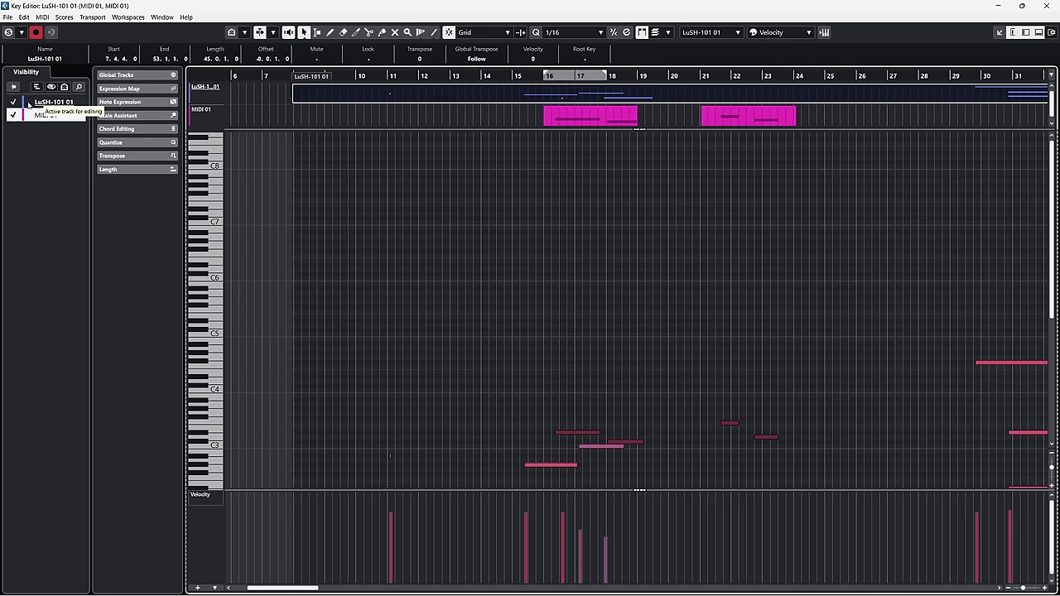
{"action": "left_click", "coordinate": [14, 102]}
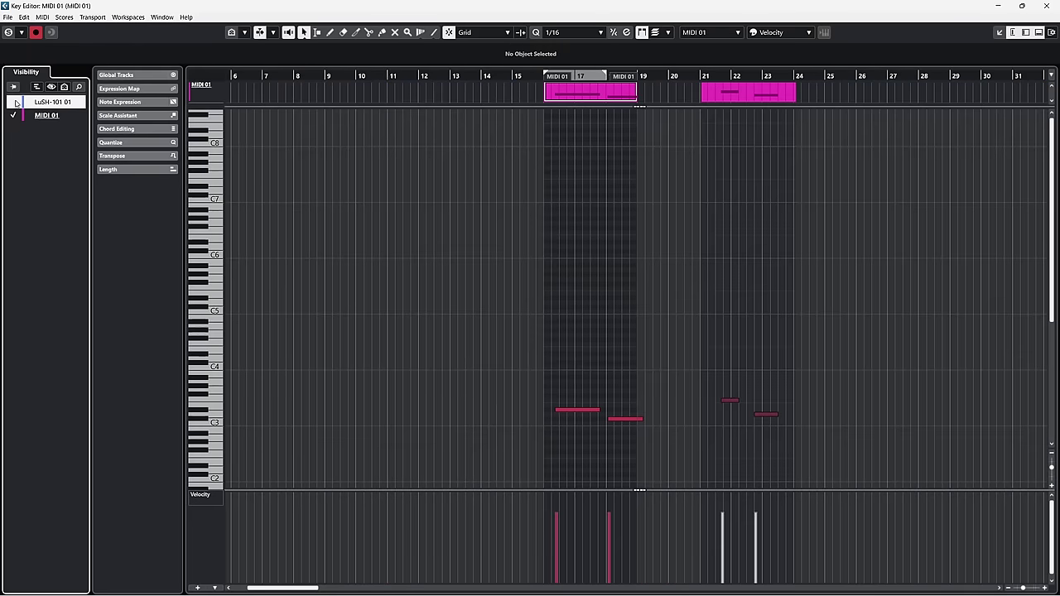
{"action": "left_click", "coordinate": [14, 101]}
{"action": "left_click", "coordinate": [13, 116]}
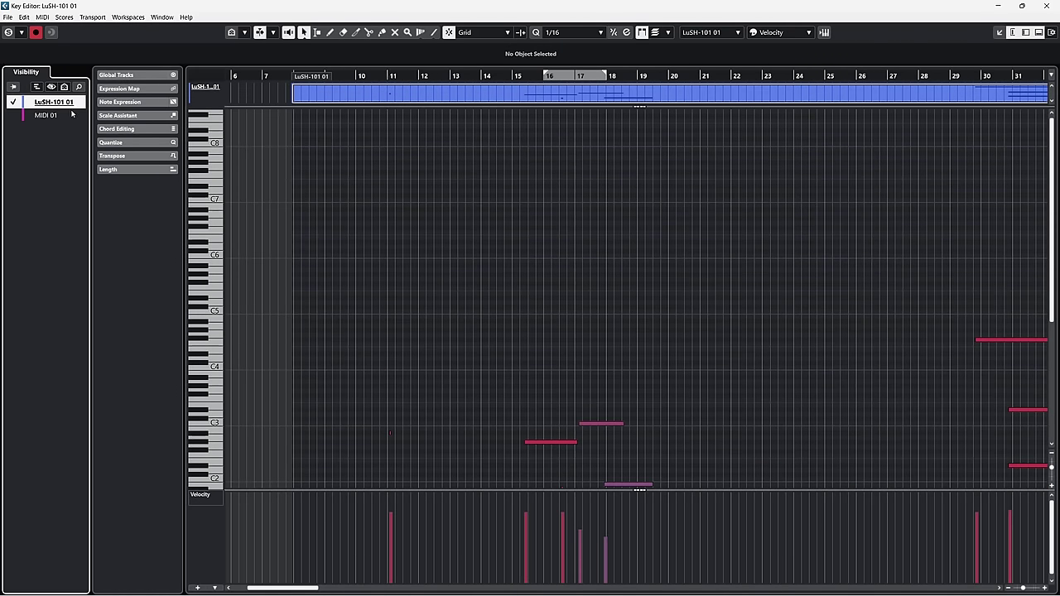
{"action": "left_click", "coordinate": [14, 118]}
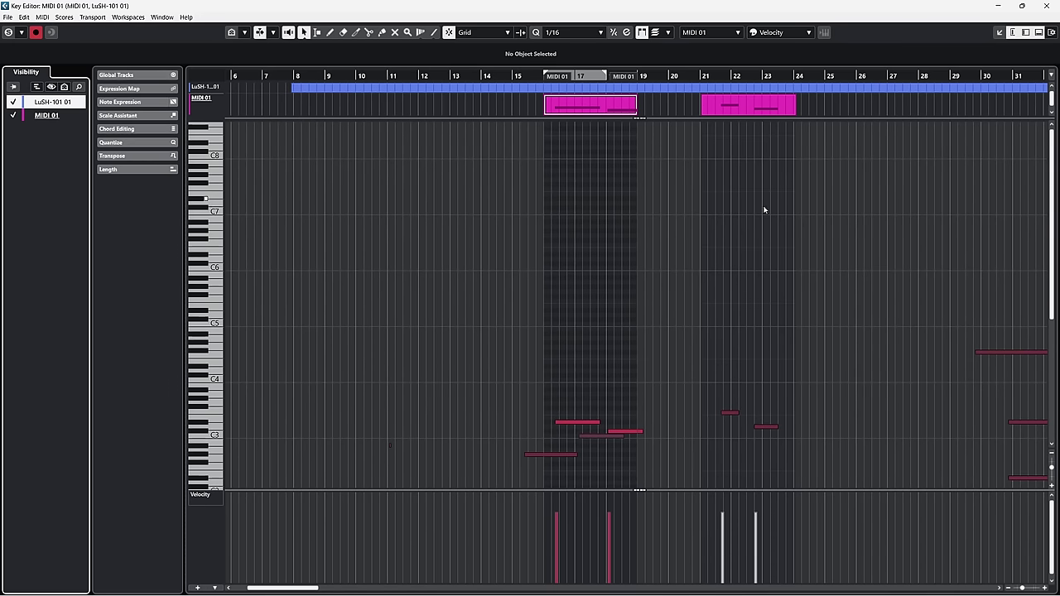
Make the MIDI 01 part at bar 21 active and select the notes of both tracks between bars 15 and 23
{"action": "left_click", "coordinate": [745, 109]}
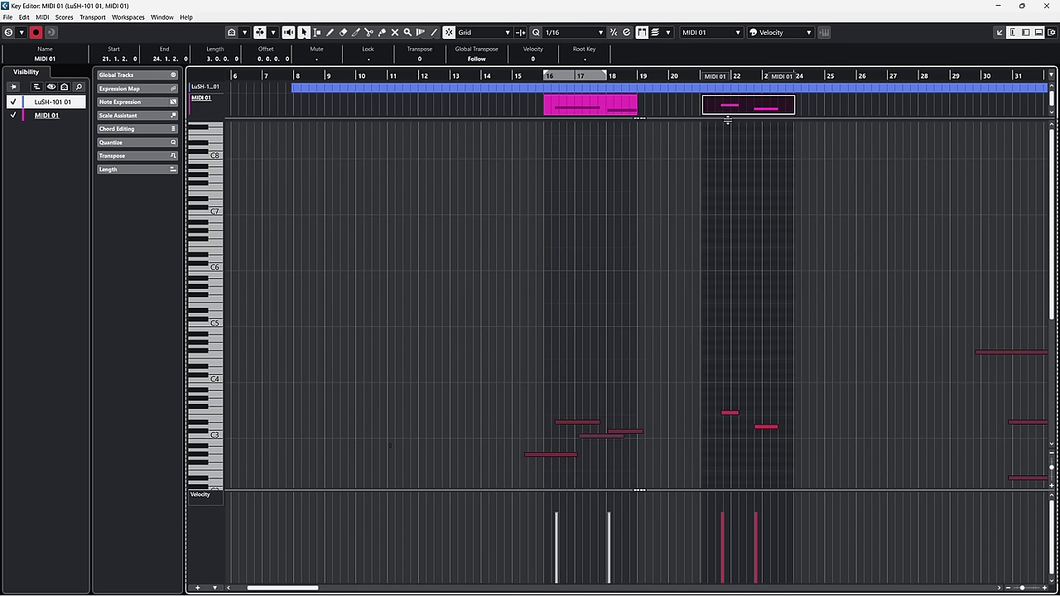
{"action": "left_click_drag", "start_coordinate": [858, 367], "coordinate": [492, 479]}
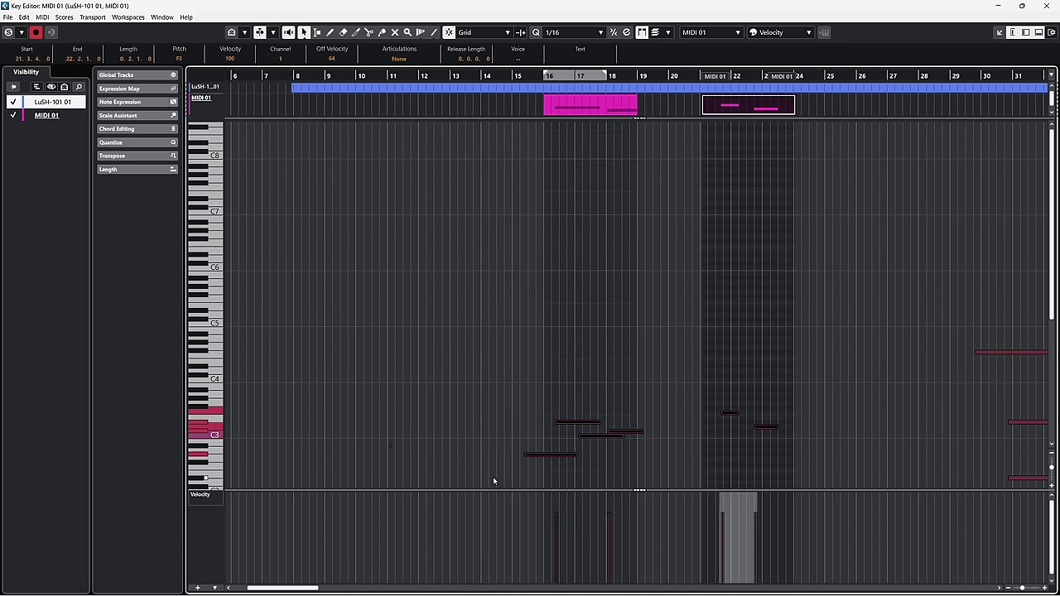
{"action": "left_click", "coordinate": [851, 294]}
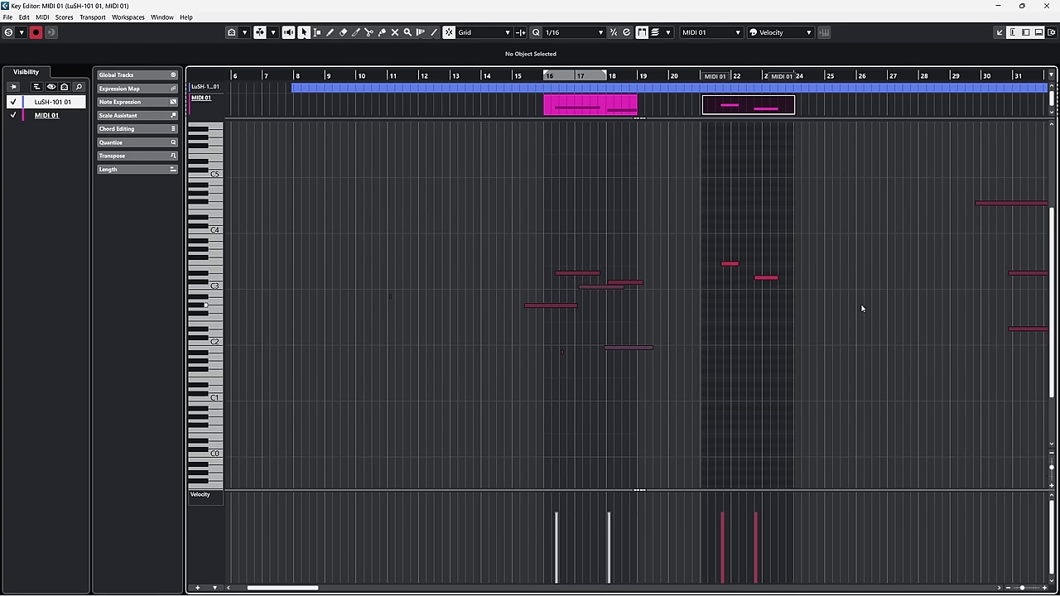
{"action": "left_click_drag", "start_coordinate": [880, 308], "coordinate": [684, 423]}
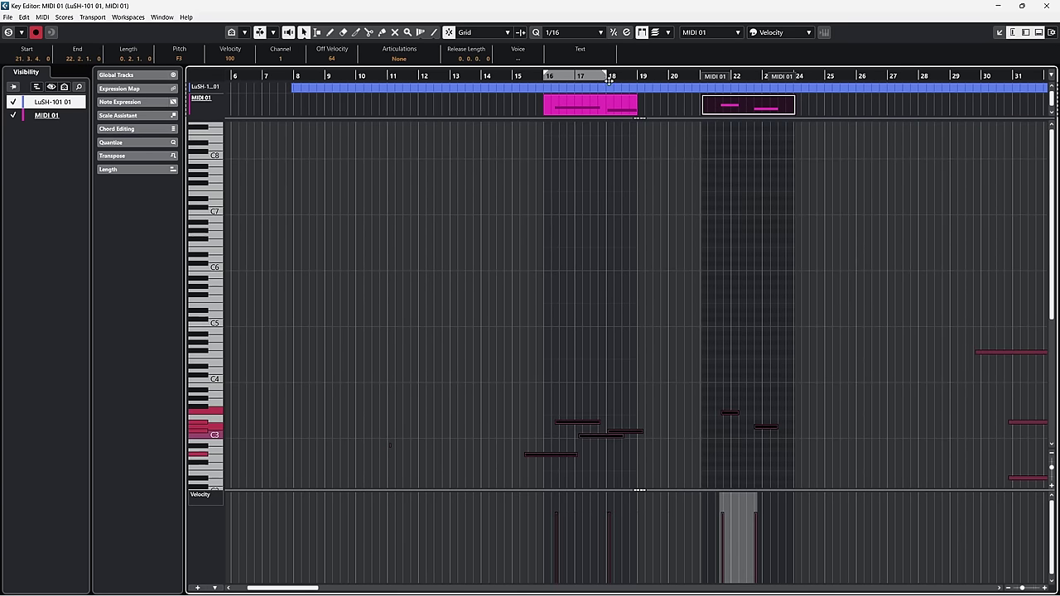
{"action": "scroll", "coordinate": [762, 239], "scroll_direction": "down", "scroll_amount": 3}
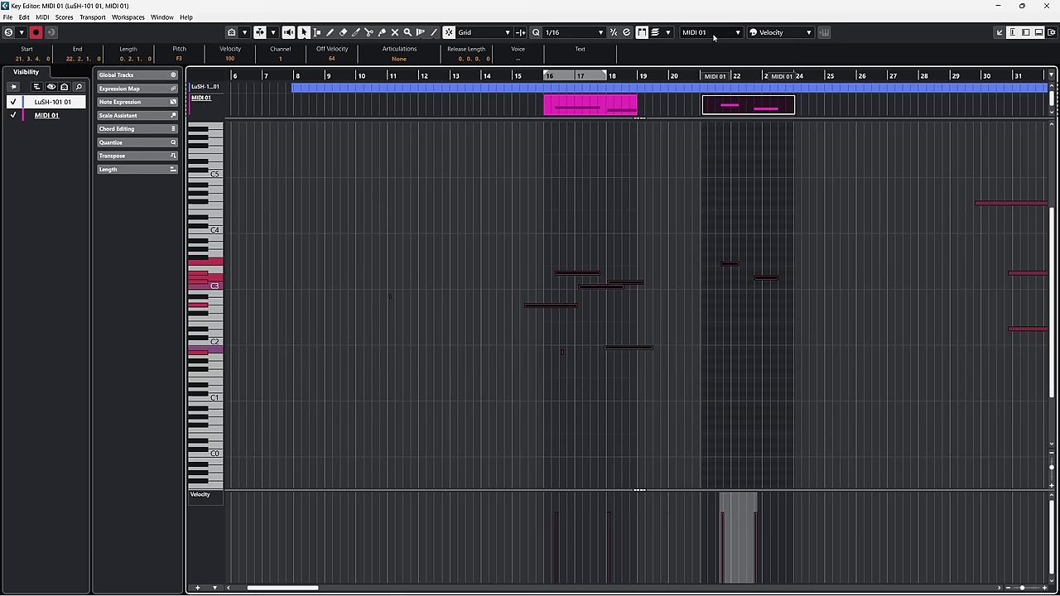
Set the Part Editing Mode to Active Part and draw a selection rectangle over the notes in bars 15 to 23
{"action": "left_click", "coordinate": [667, 34]}
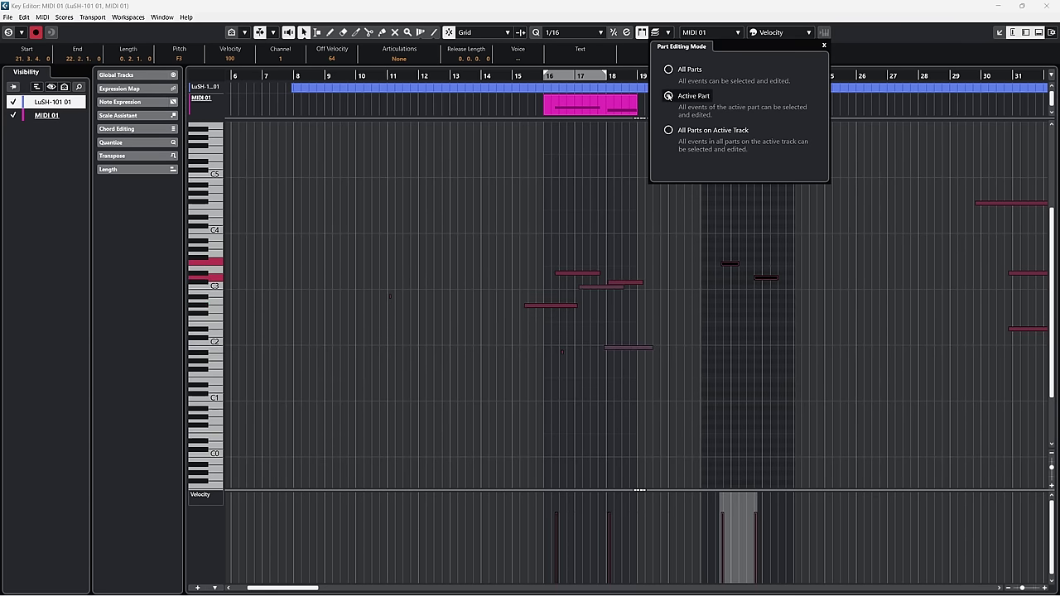
{"action": "left_click", "coordinate": [668, 96]}
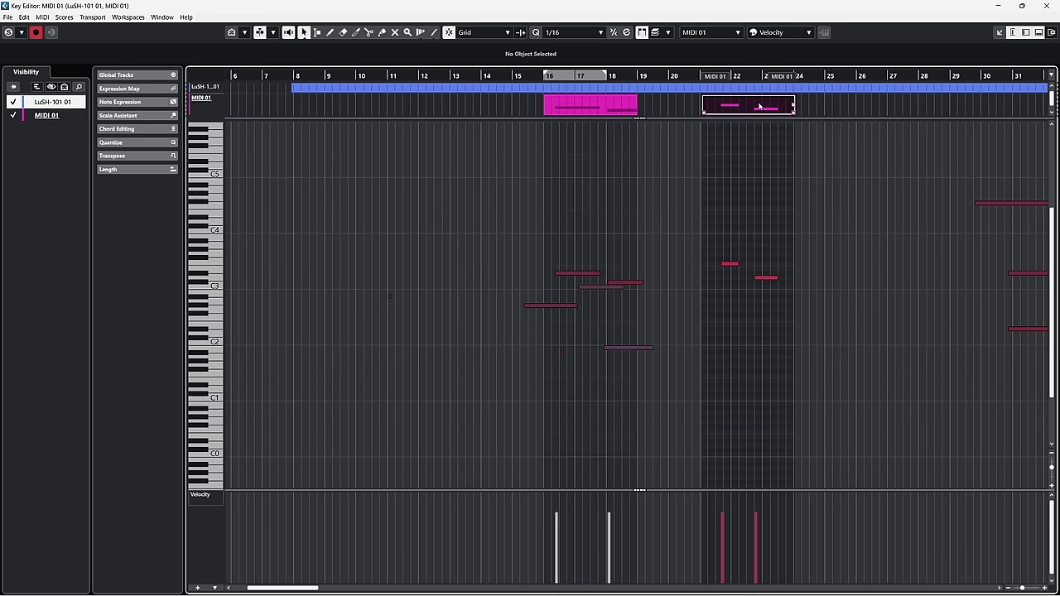
{"action": "left_click_drag", "start_coordinate": [857, 161], "coordinate": [461, 374]}
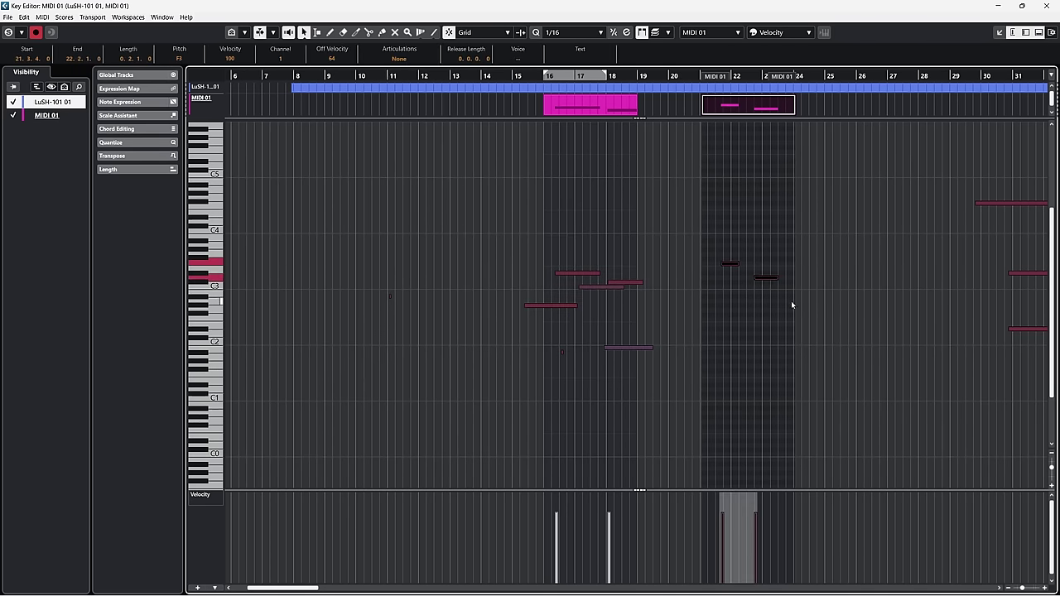
{"action": "left_click_drag", "start_coordinate": [821, 240], "coordinate": [503, 371]}
Activate the MIDI 01 part at bar 16 and select its notes, then repeat for the LuSH-101 01 notes around bars 15 to 18
{"action": "left_click", "coordinate": [623, 106]}
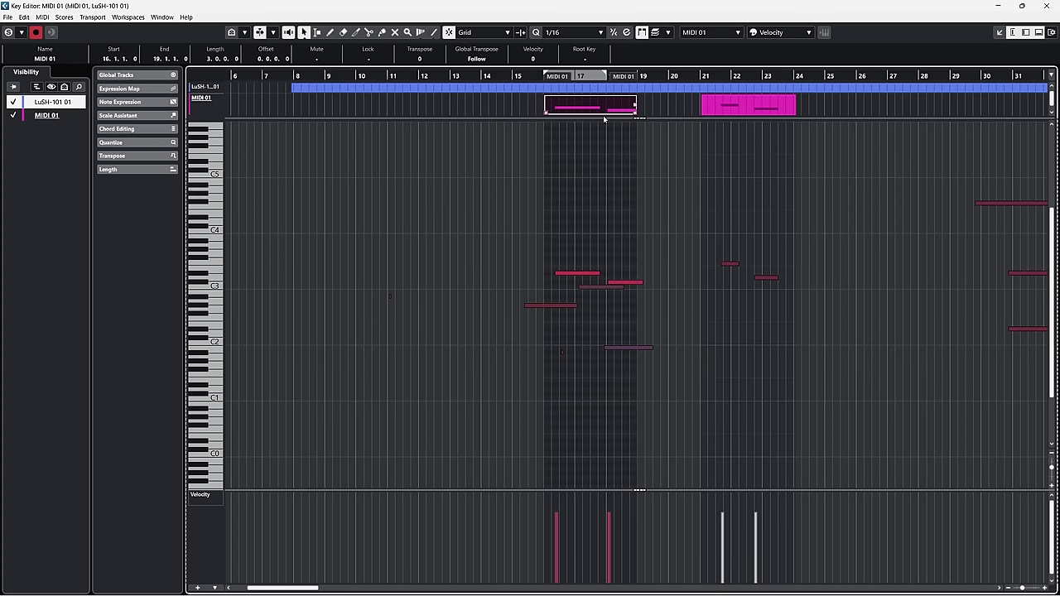
{"action": "left_click_drag", "start_coordinate": [471, 234], "coordinate": [706, 416]}
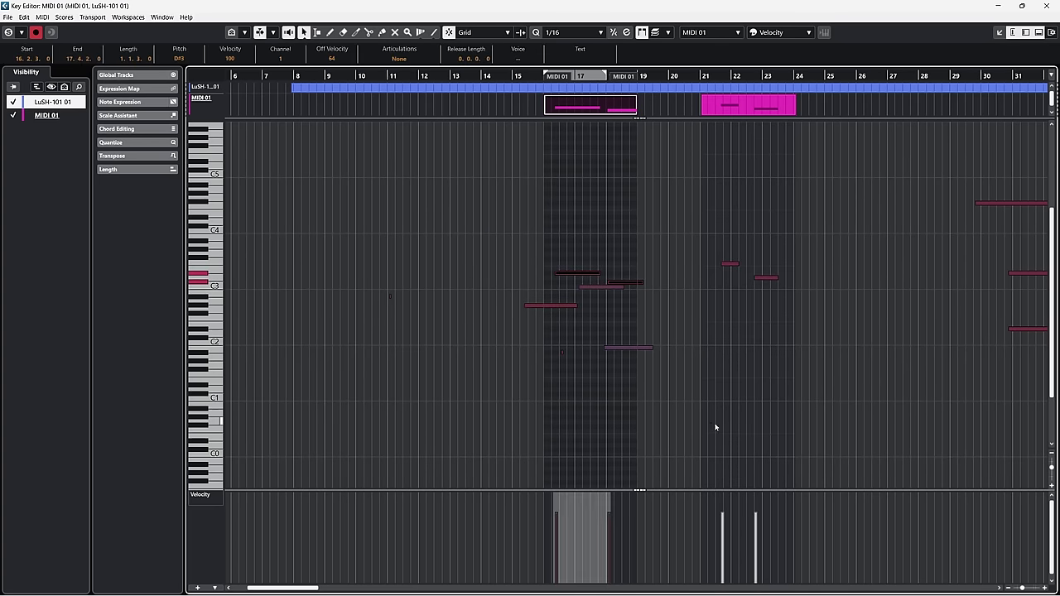
{"action": "left_click", "coordinate": [669, 94]}
{"action": "left_click_drag", "start_coordinate": [491, 255], "coordinate": [662, 394]}
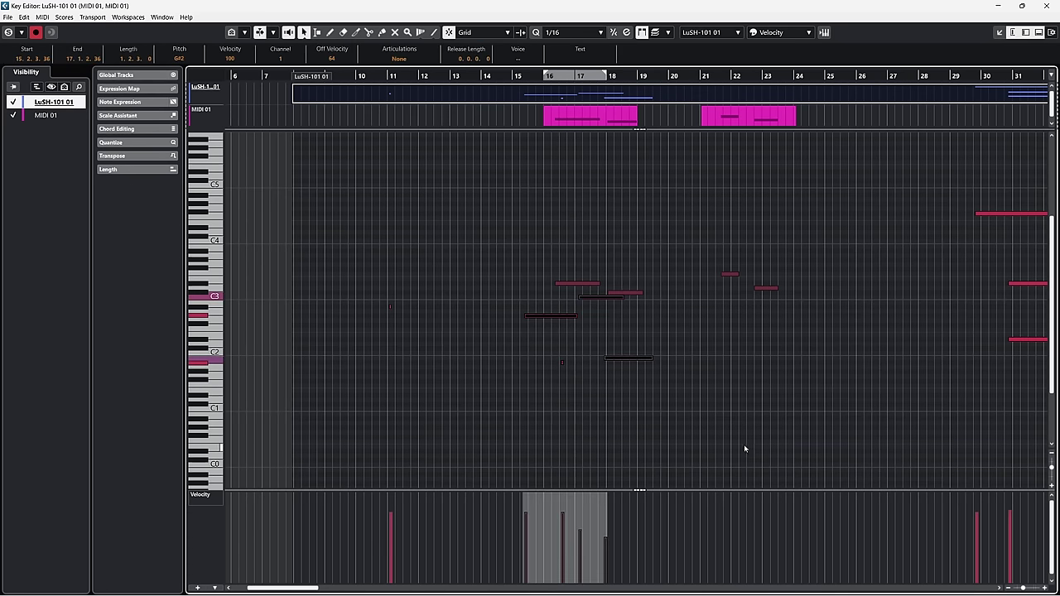
Set the Part Editing Mode to All Parts on Active Track and select the notes in both MIDI 01 parts
{"action": "left_click", "coordinate": [655, 32]}
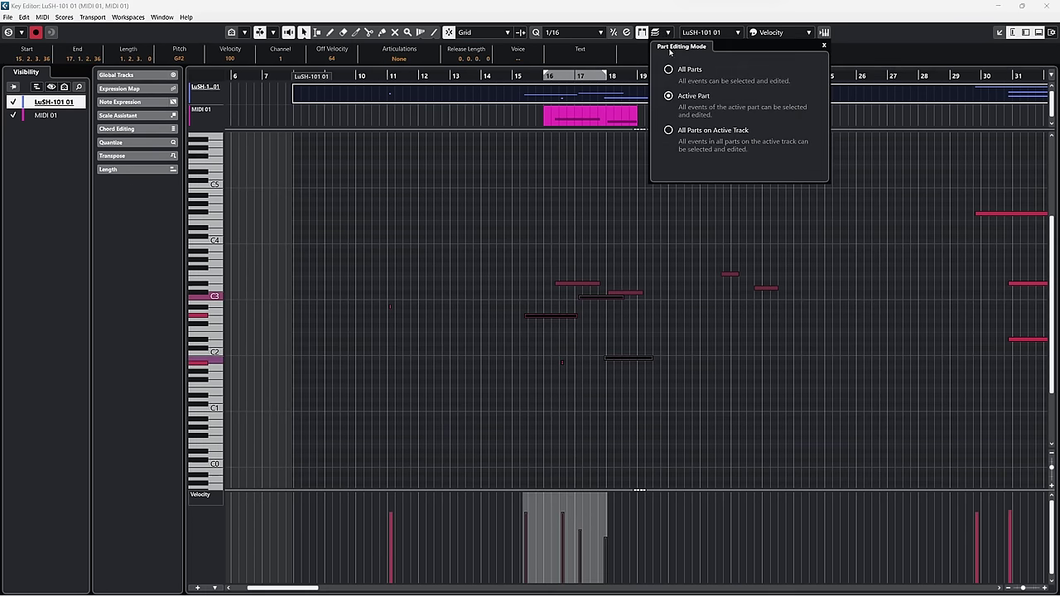
{"action": "left_click", "coordinate": [668, 131]}
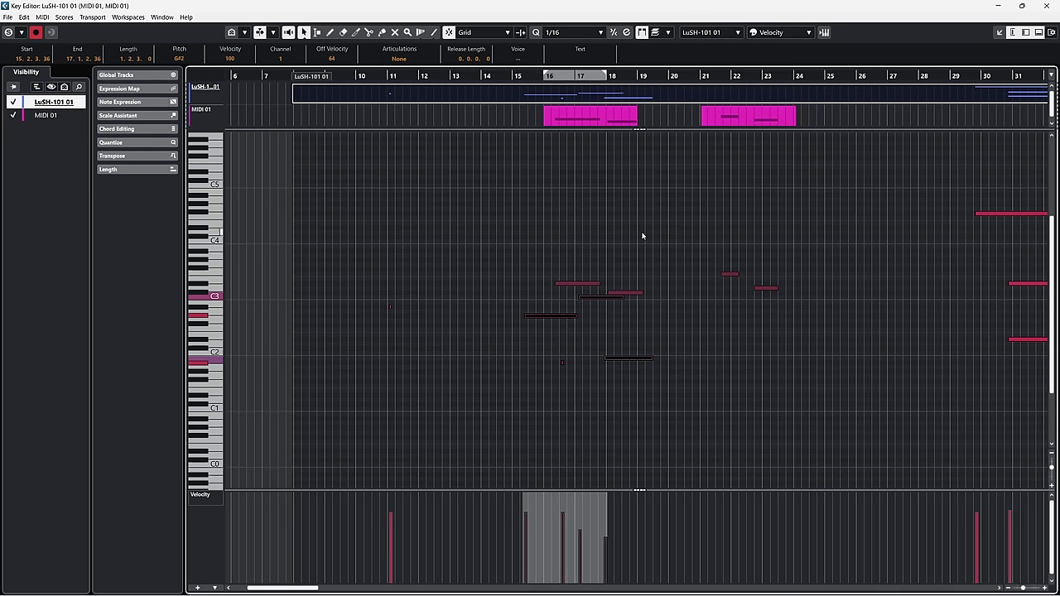
{"action": "left_click", "coordinate": [601, 116]}
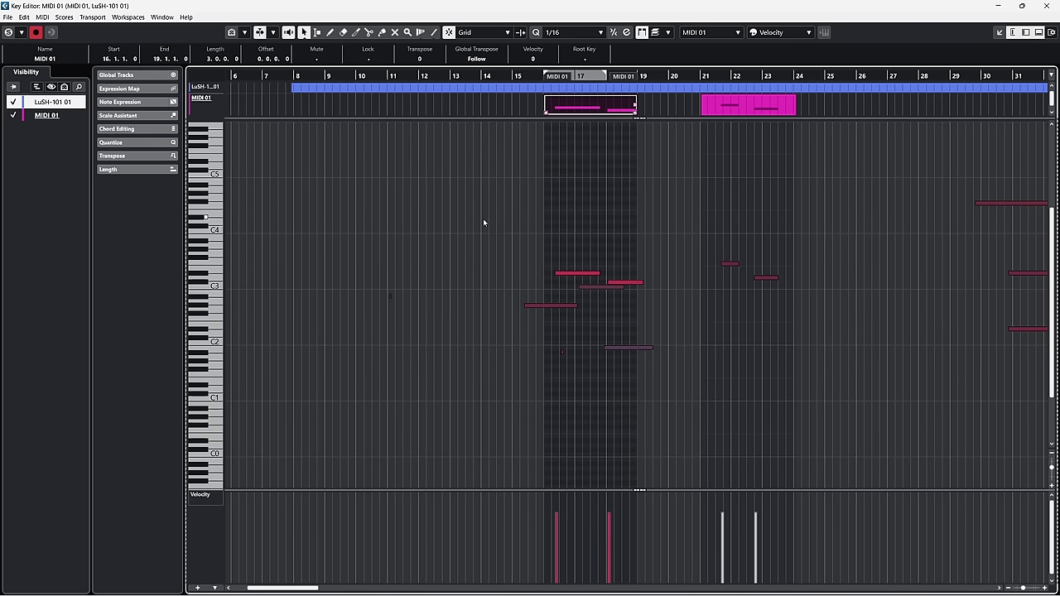
{"action": "left_click_drag", "start_coordinate": [483, 218], "coordinate": [844, 378]}
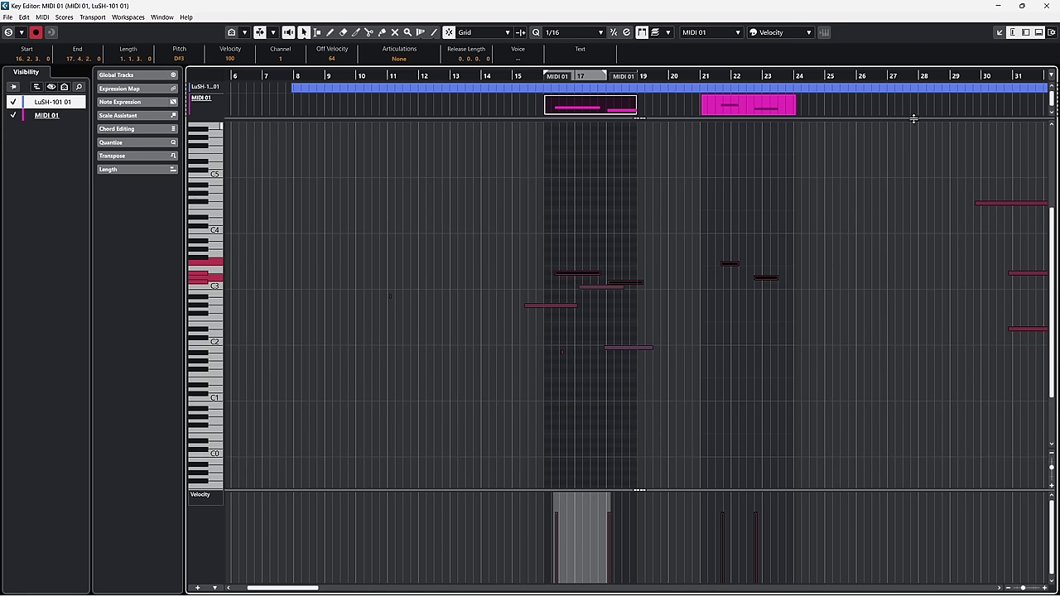
Activate the MIDI 01 part at bar 21, followed by the LuSH-101 01 part
{"action": "left_click", "coordinate": [734, 111]}
{"action": "left_click", "coordinate": [720, 88]}
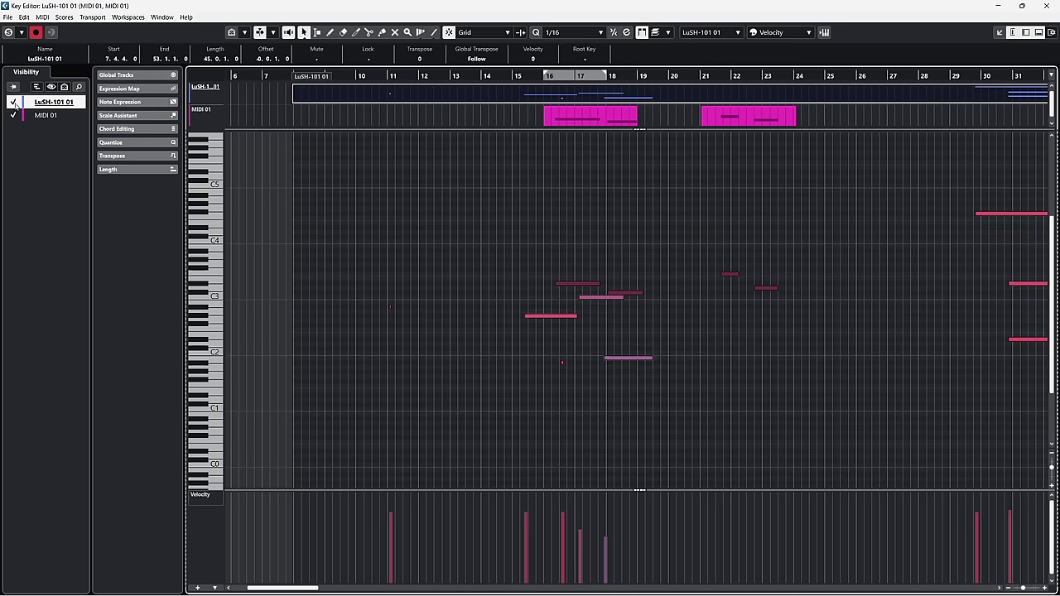
Hide the LuSH-101 01 track in the Key Editor, try hiding MIDI 01 too, and close the editor
{"action": "left_click", "coordinate": [12, 102]}
{"action": "left_click", "coordinate": [13, 115]}
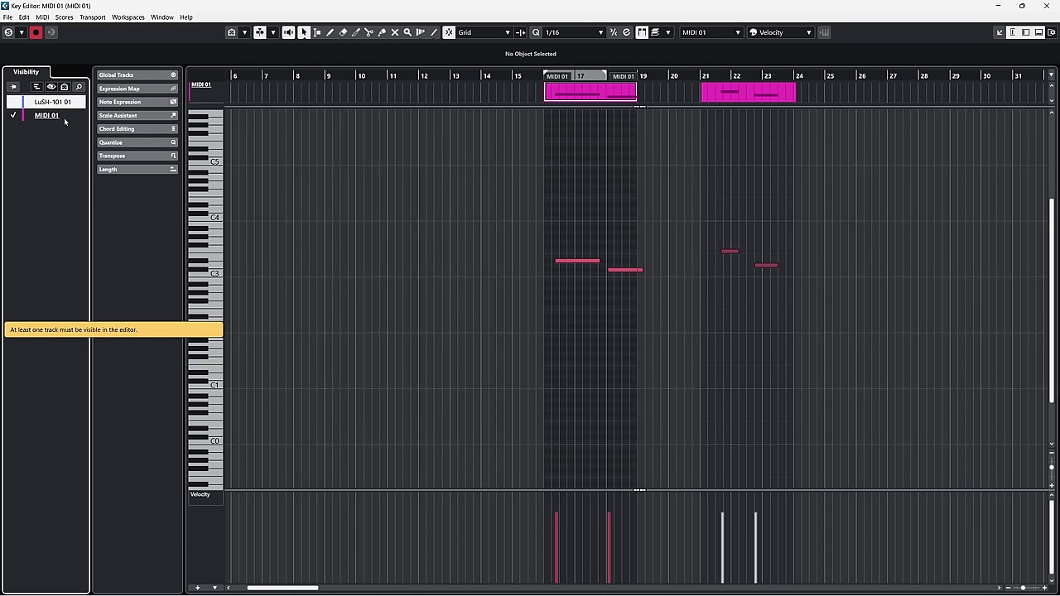
{"action": "key", "text": "ctrl+w"}
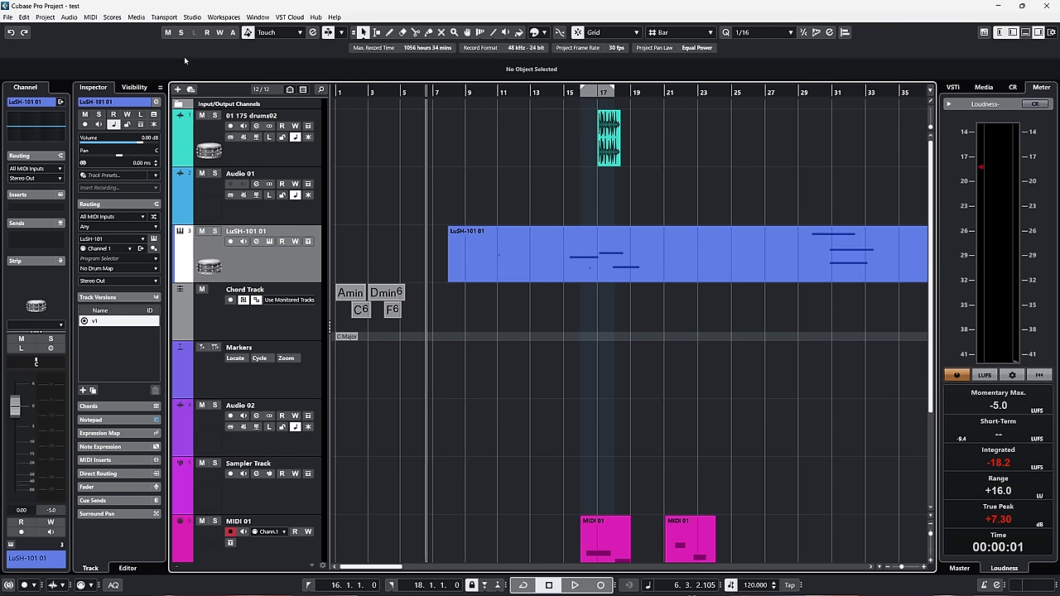
Review the playback Start Mode options, place the project cursor at bar 5, and briefly play from there
{"action": "left_click", "coordinate": [164, 18]}
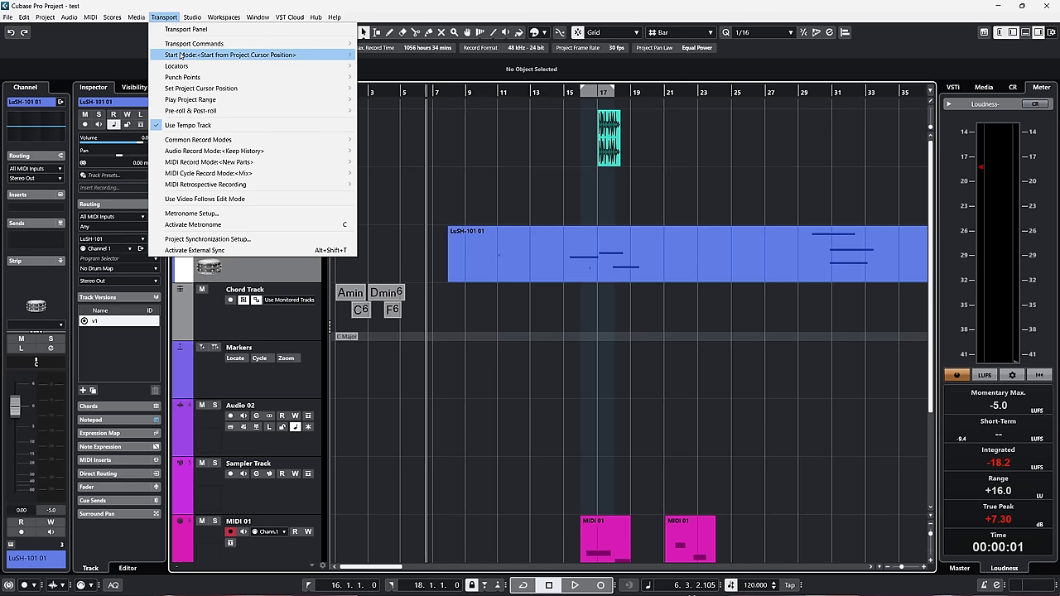
{"action": "mouse_move", "coordinate": [181, 55]}
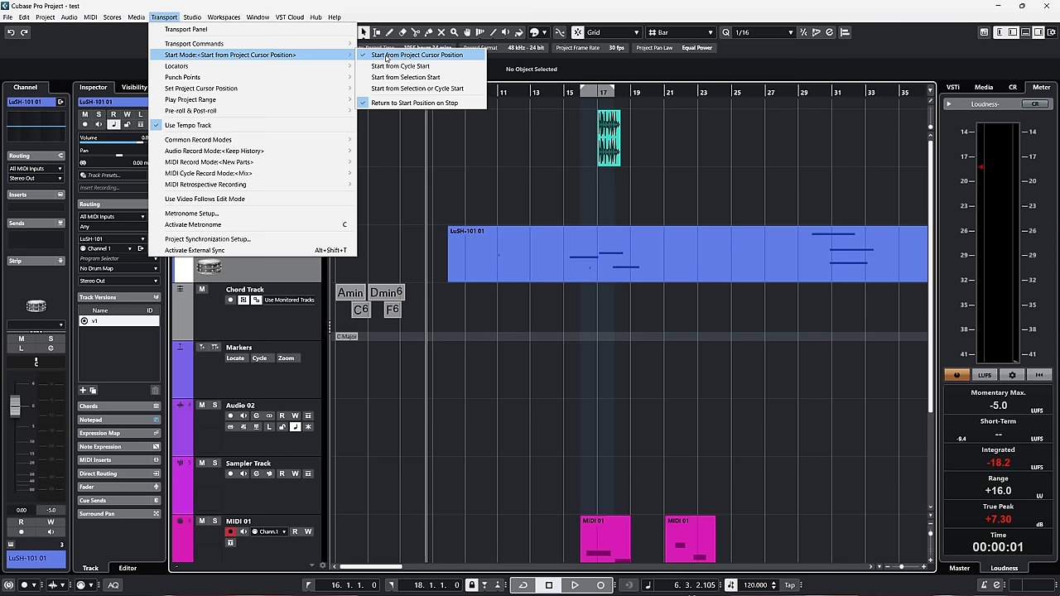
{"action": "left_click", "coordinate": [415, 175]}
{"action": "left_click", "coordinate": [415, 175]}
{"action": "left_click", "coordinate": [401, 174]}
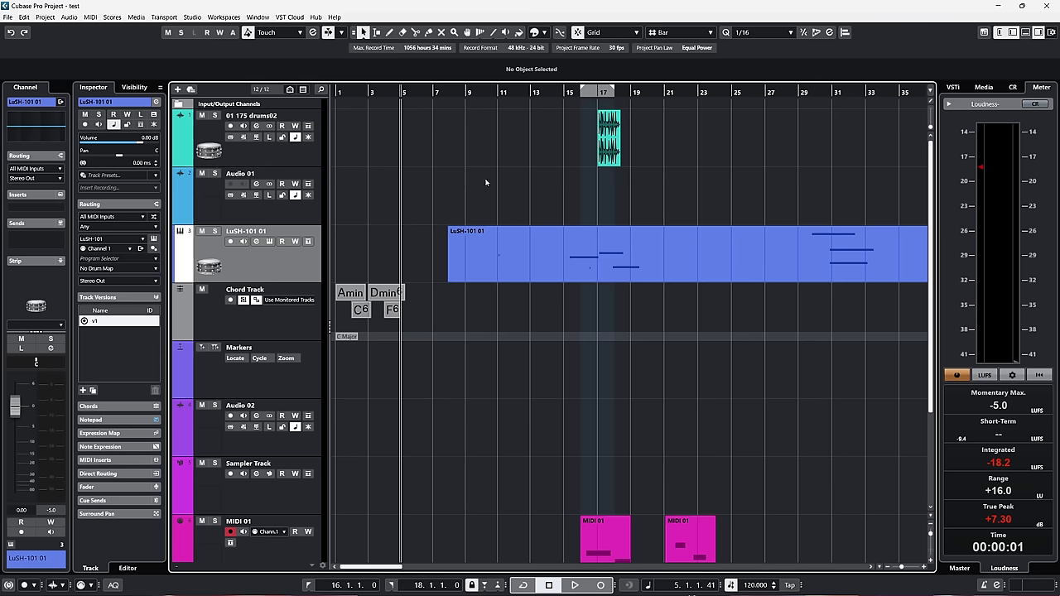
{"action": "key", "text": "space"}
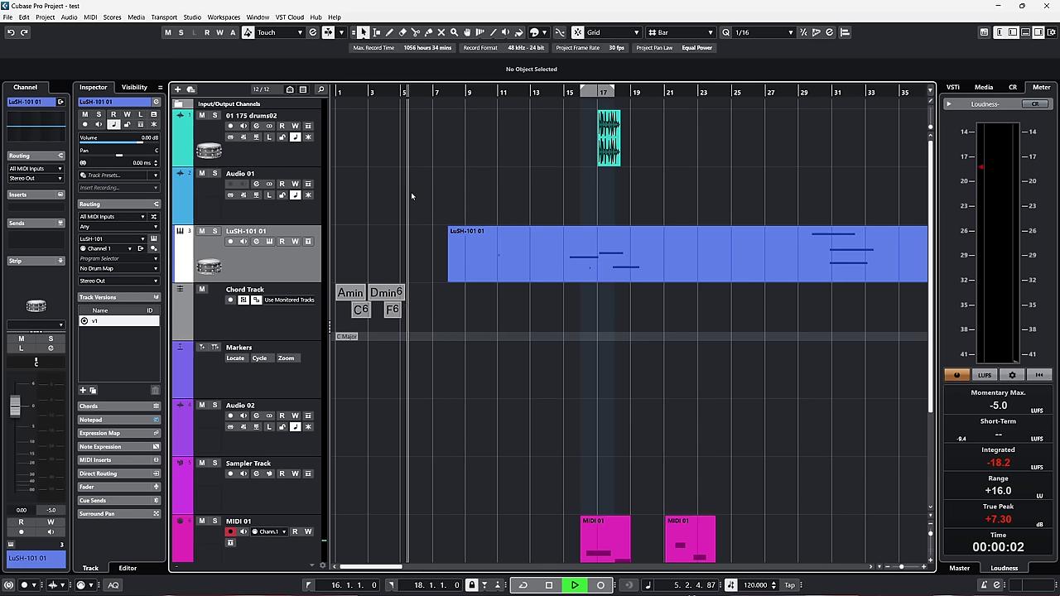
{"action": "key", "text": "space"}
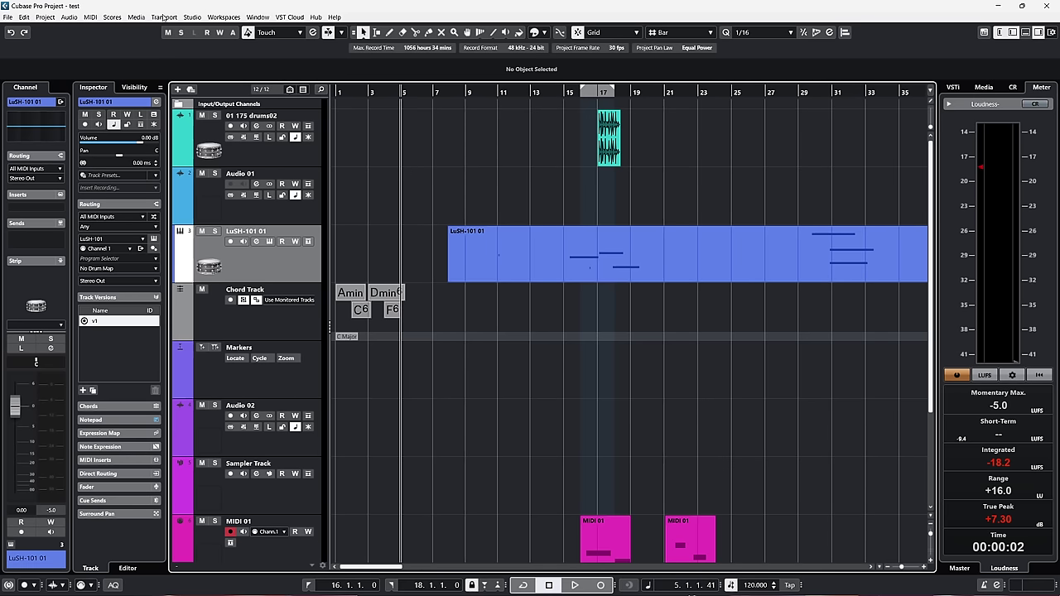
Set the Start Mode to Start from Cycle Start, activate the cycle at bars 16 to 18, and briefly play it
{"action": "left_click", "coordinate": [164, 16]}
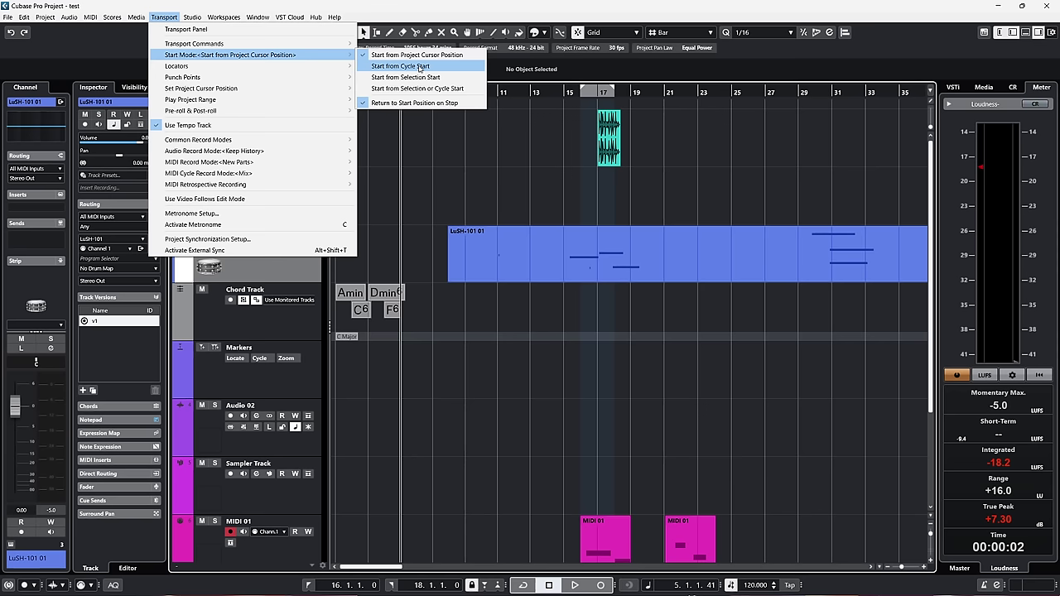
{"action": "left_click", "coordinate": [420, 66]}
{"action": "left_click", "coordinate": [600, 90]}
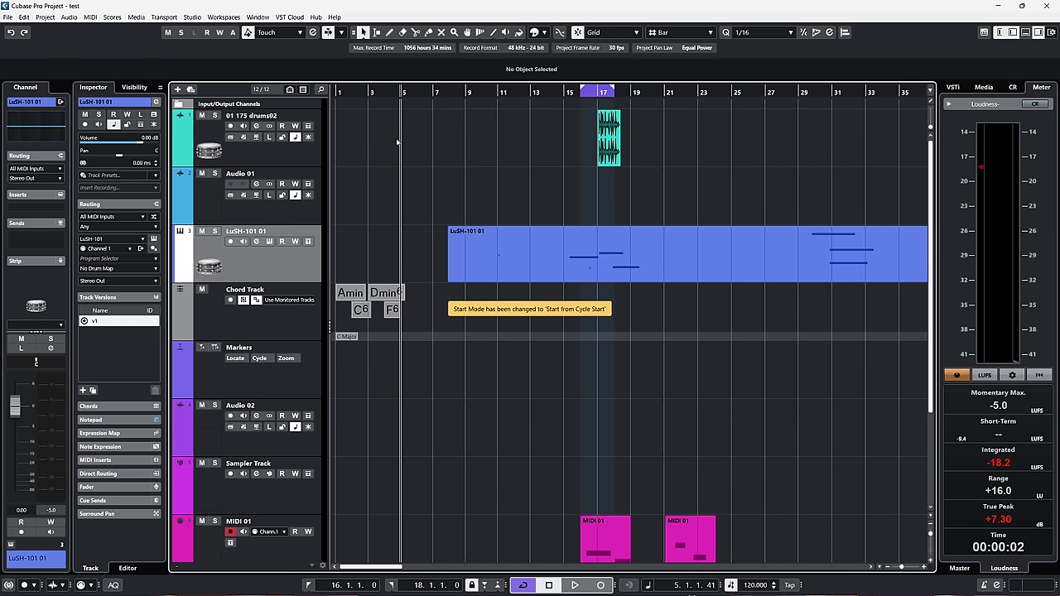
{"action": "key", "text": "space"}
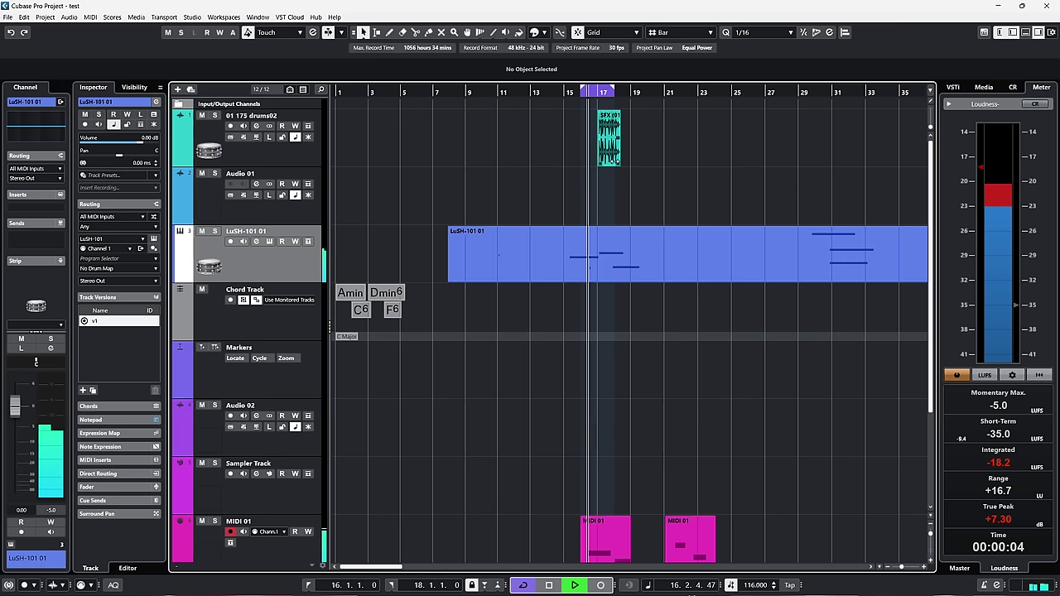
{"action": "key", "text": "space"}
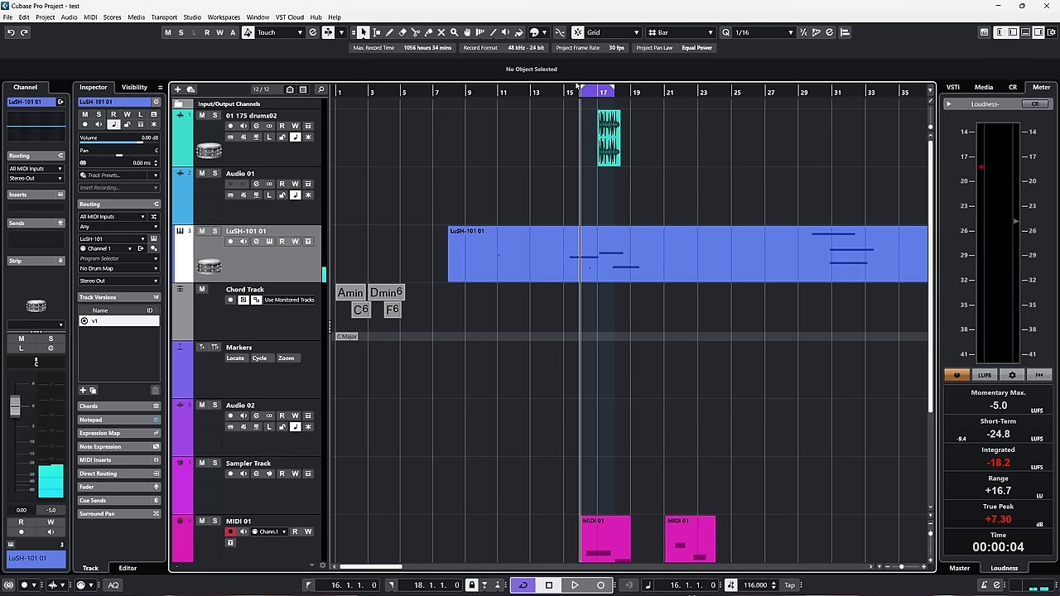
Set the Start Mode to Start from Selection Start and play from the selected drums event at bar 17
{"action": "left_click", "coordinate": [164, 16]}
{"action": "mouse_move", "coordinate": [284, 54]}
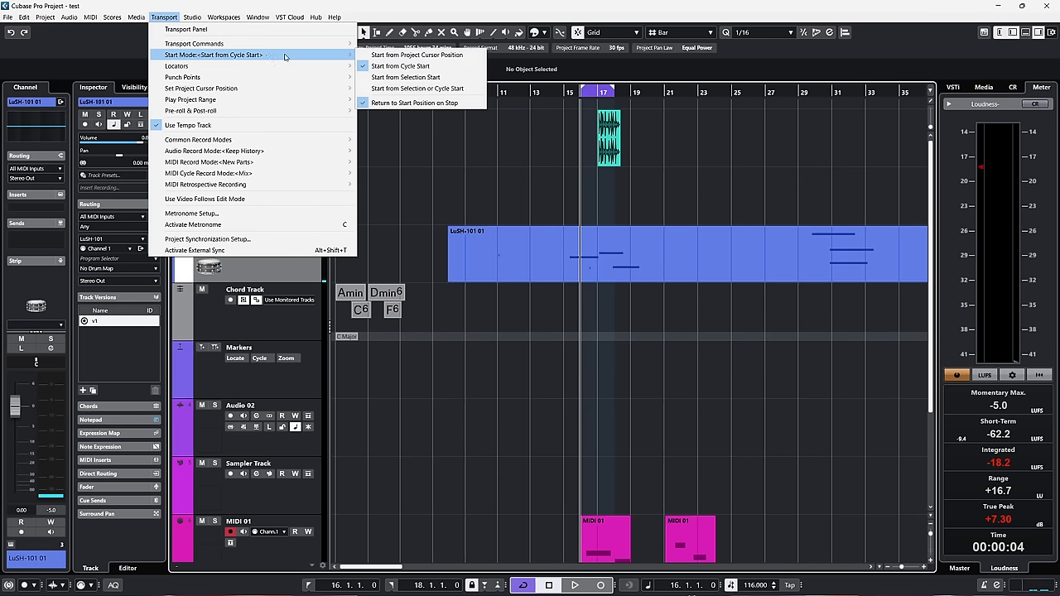
{"action": "left_click", "coordinate": [428, 77]}
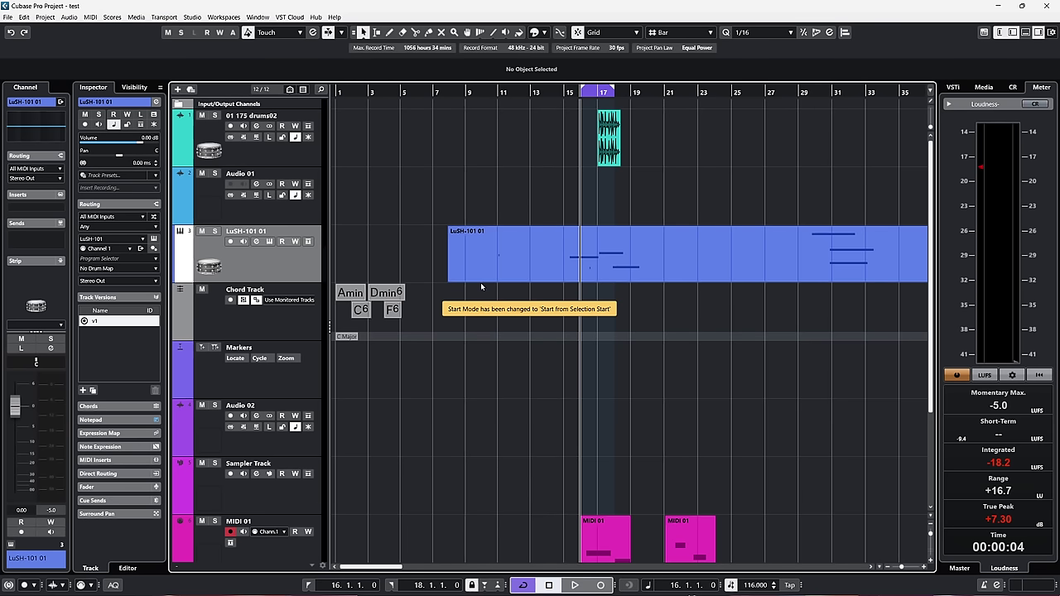
{"action": "key", "text": "g"}
{"action": "key", "text": "g"}
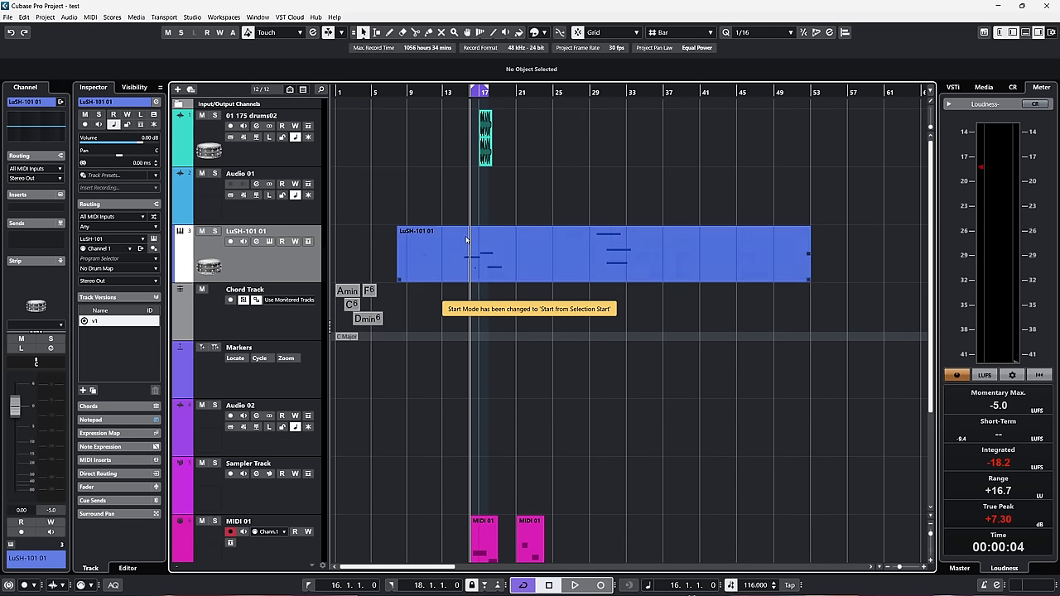
{"action": "key", "text": "h"}
{"action": "key", "text": "h"}
{"action": "key", "text": "h"}
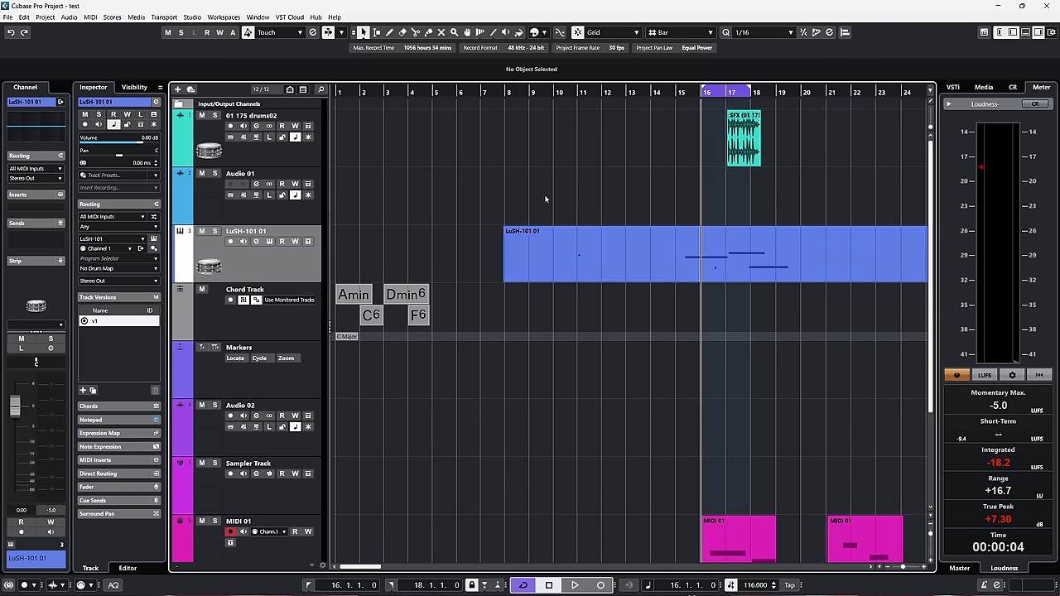
{"action": "left_click", "coordinate": [743, 149]}
{"action": "key", "text": "space"}
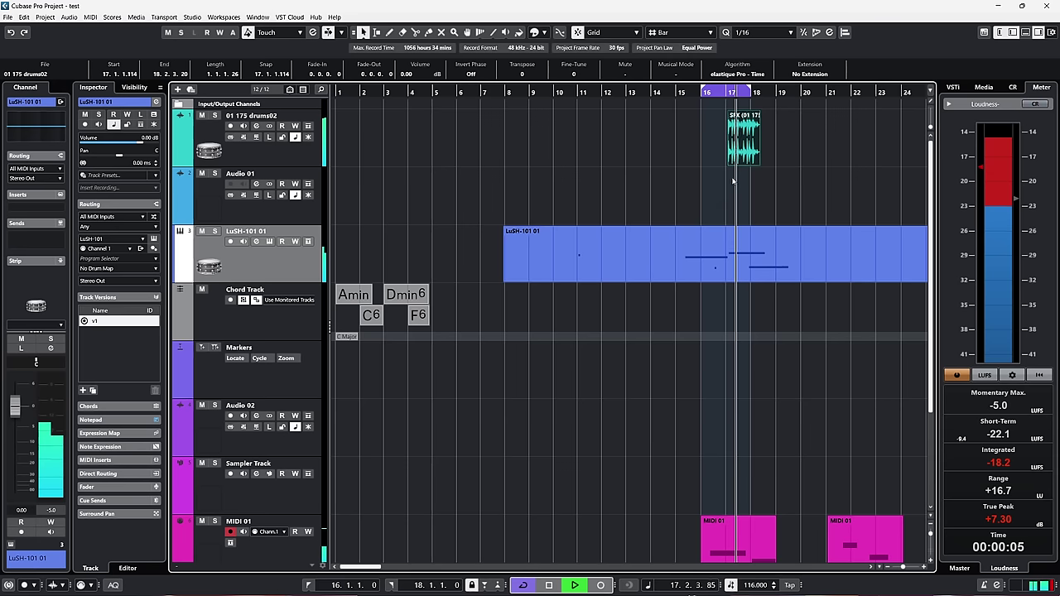
Locate playback to the start of the LuSH-101 01 part, the first MIDI 01 part, the drums event and the second MIDI 01 part, and stop
{"action": "left_click", "coordinate": [662, 275]}
{"action": "key", "text": "l"}
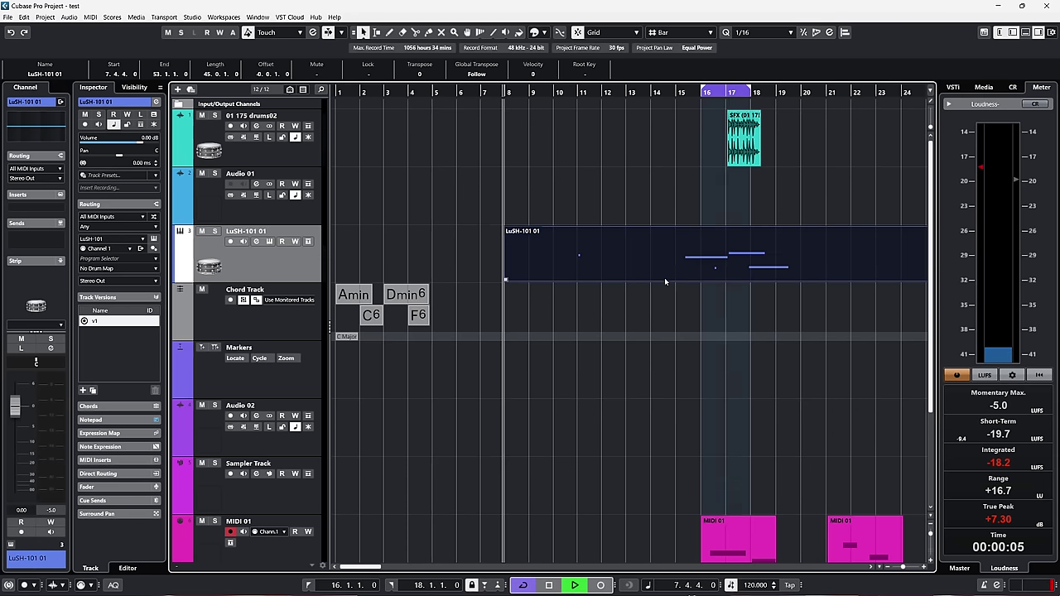
{"action": "key", "text": "Down"}
{"action": "key", "text": "l"}
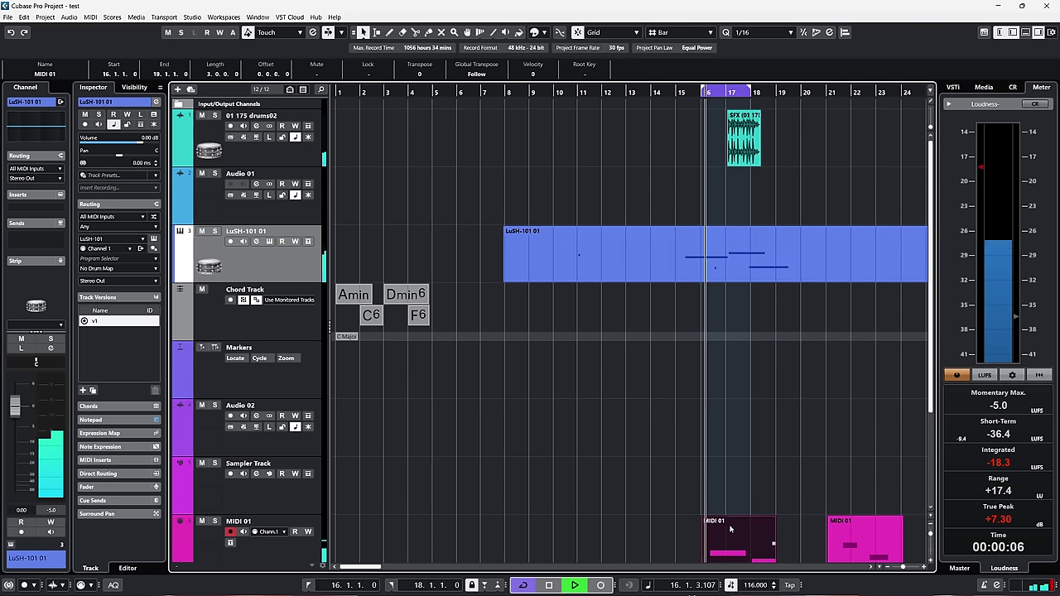
{"action": "left_click", "coordinate": [743, 141]}
{"action": "key", "text": "l"}
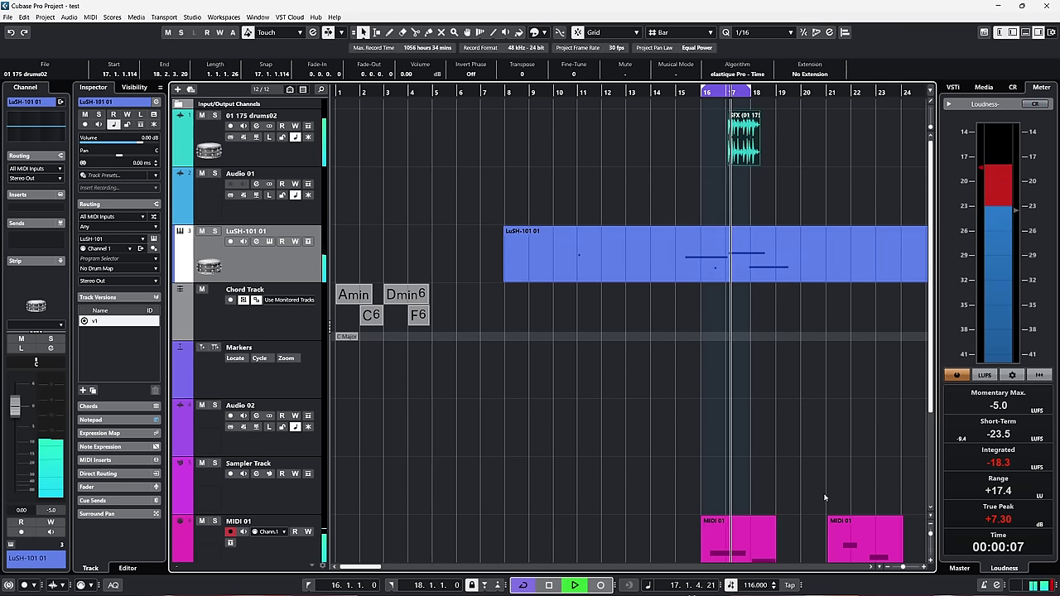
{"action": "left_click", "coordinate": [844, 524]}
{"action": "key", "text": "l"}
{"action": "key", "text": "l"}
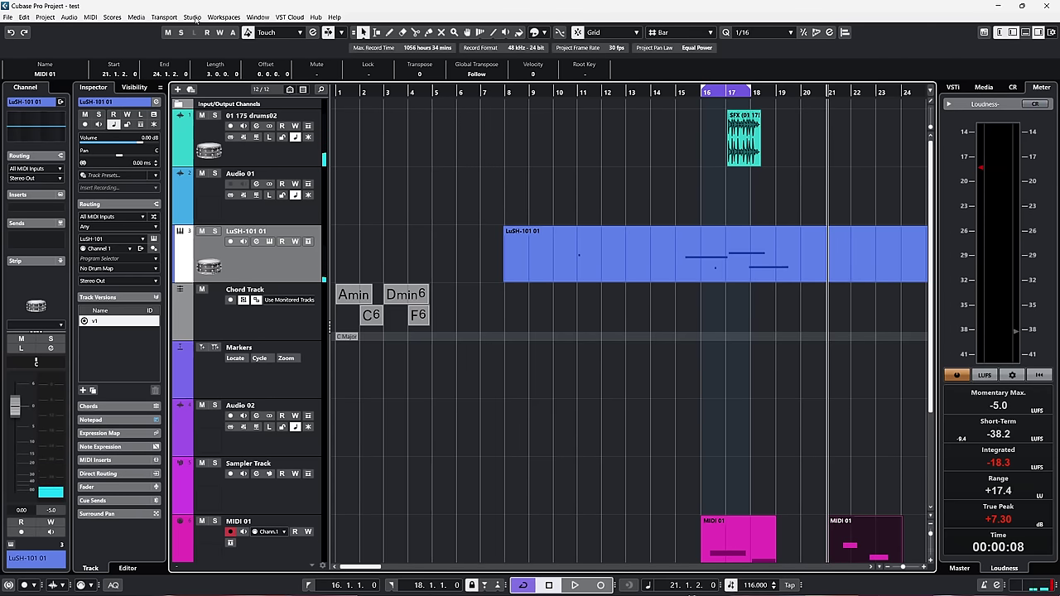
Set the Start Mode to Start from Project Cursor Position and briefly play from a cursor placed just after bar 6
{"action": "left_click", "coordinate": [164, 17]}
{"action": "mouse_move", "coordinate": [202, 55]}
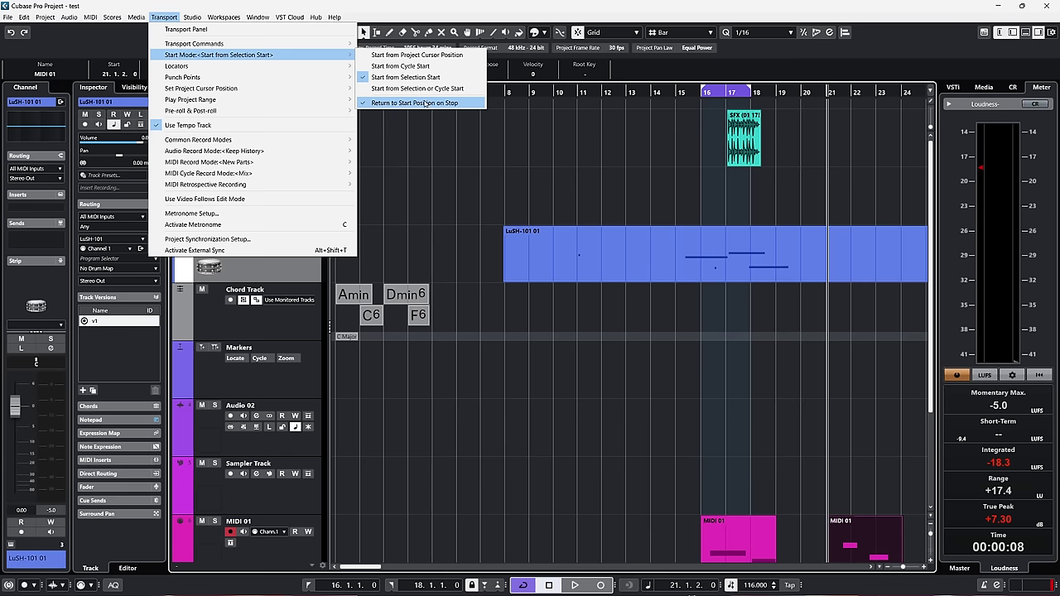
{"action": "left_click", "coordinate": [416, 55]}
{"action": "left_click", "coordinate": [164, 16]}
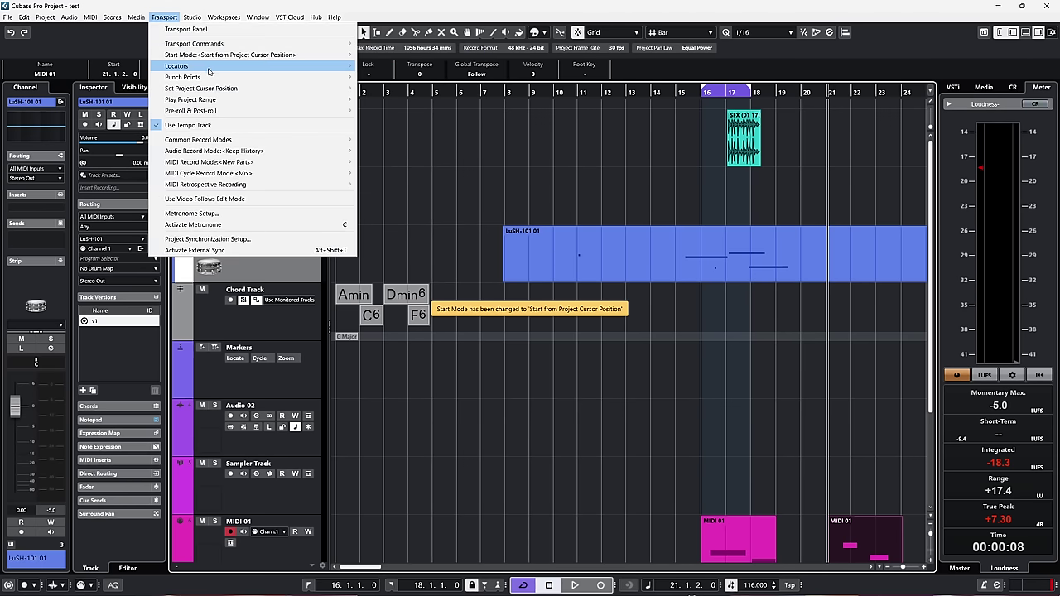
{"action": "left_click", "coordinate": [465, 176]}
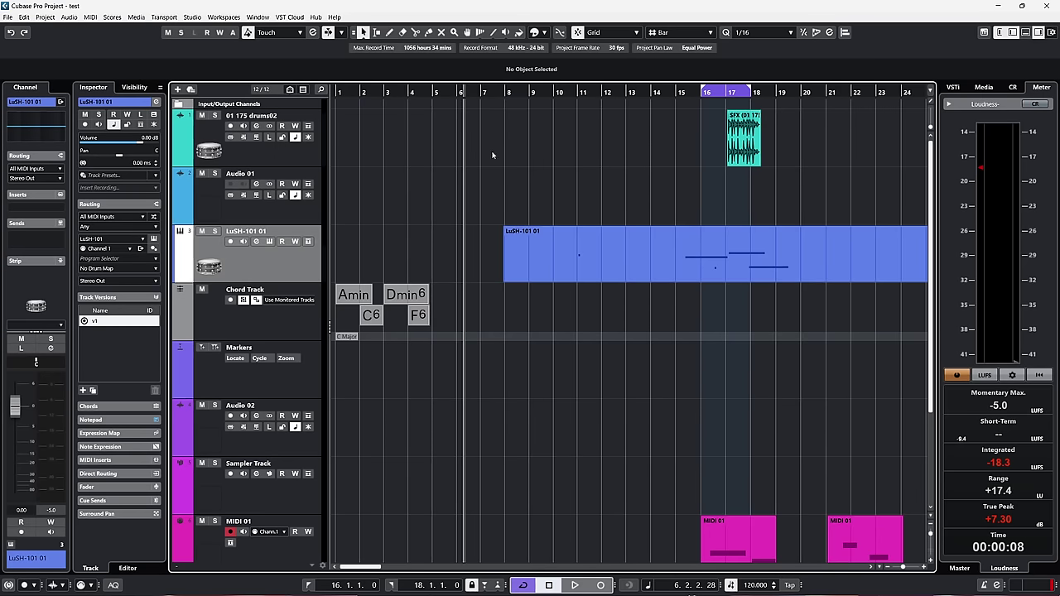
{"action": "key", "text": "space"}
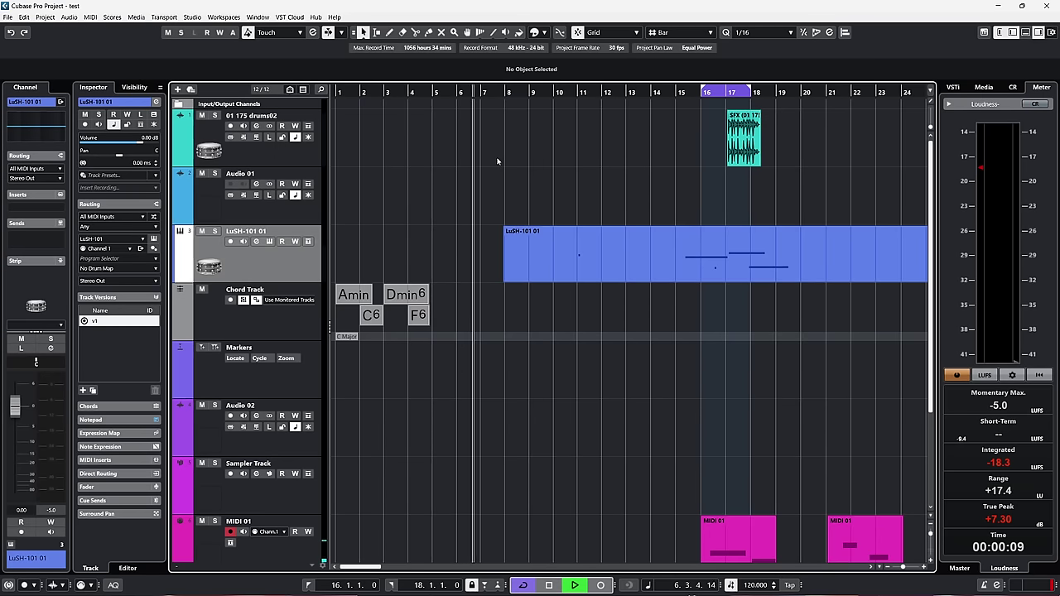
{"action": "key", "text": "space"}
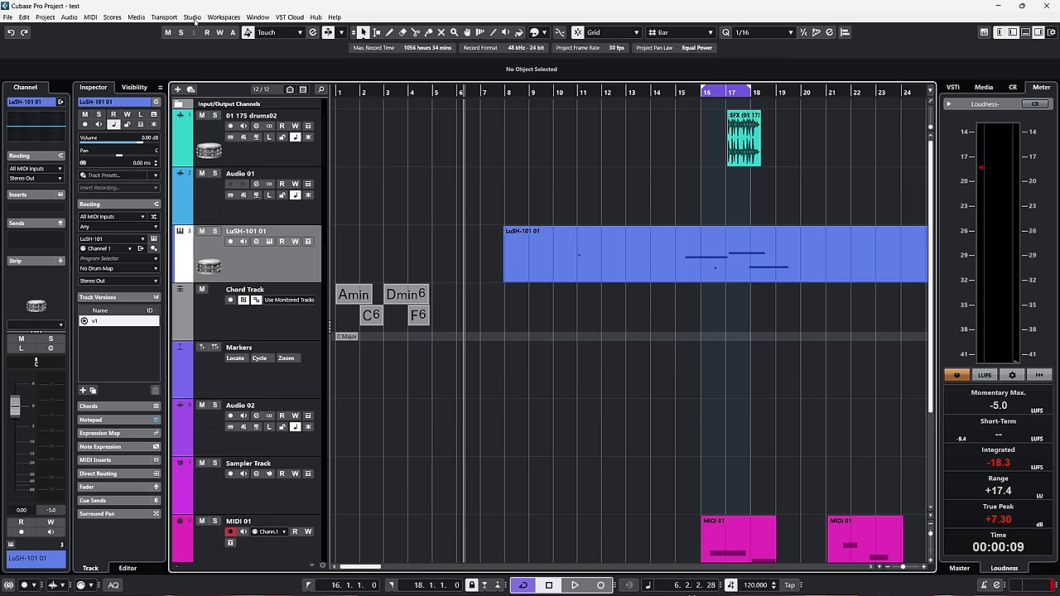
Deactivate Return to Start Position on Stop and test it by starting and stopping playback
{"action": "left_click", "coordinate": [164, 17]}
{"action": "mouse_move", "coordinate": [273, 55]}
{"action": "left_click", "coordinate": [414, 102]}
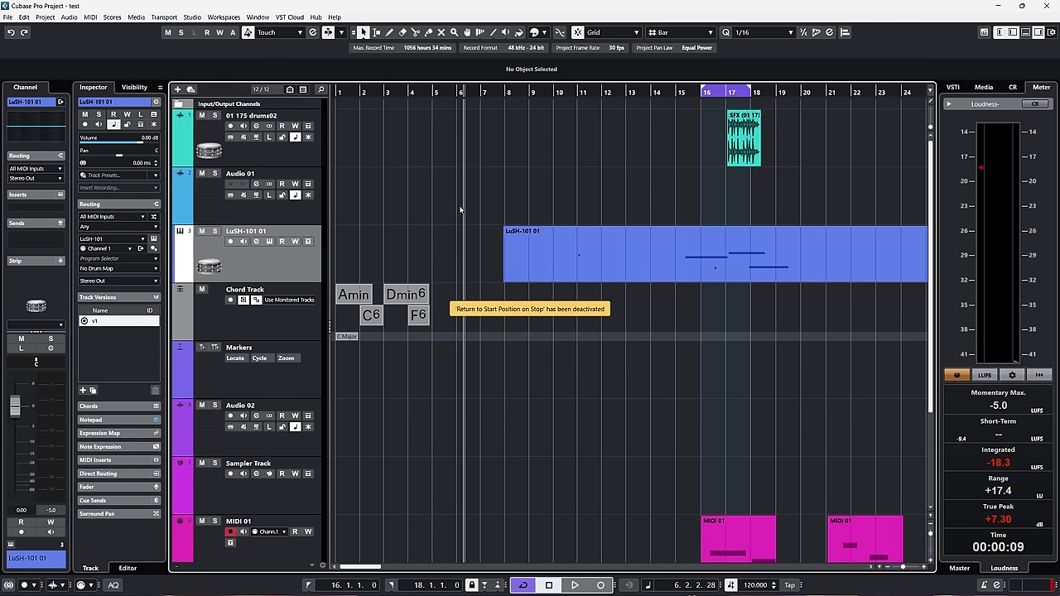
{"action": "key", "text": "space"}
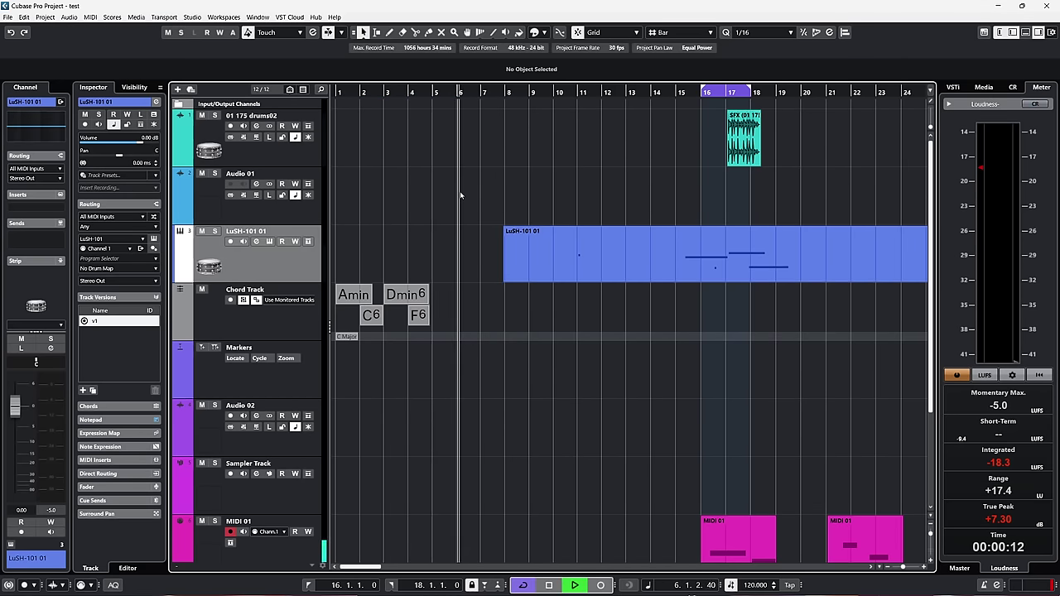
{"action": "key", "text": "space"}
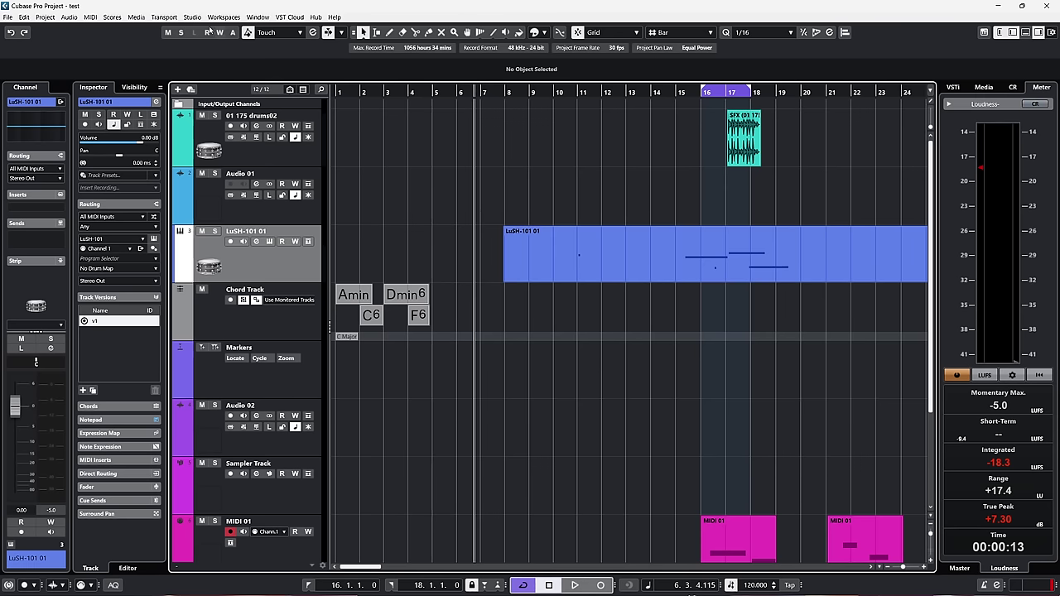
Activate Return to Start Position on Stop and place the project cursor in bar 8
{"action": "left_click", "coordinate": [163, 17]}
{"action": "mouse_move", "coordinate": [340, 56]}
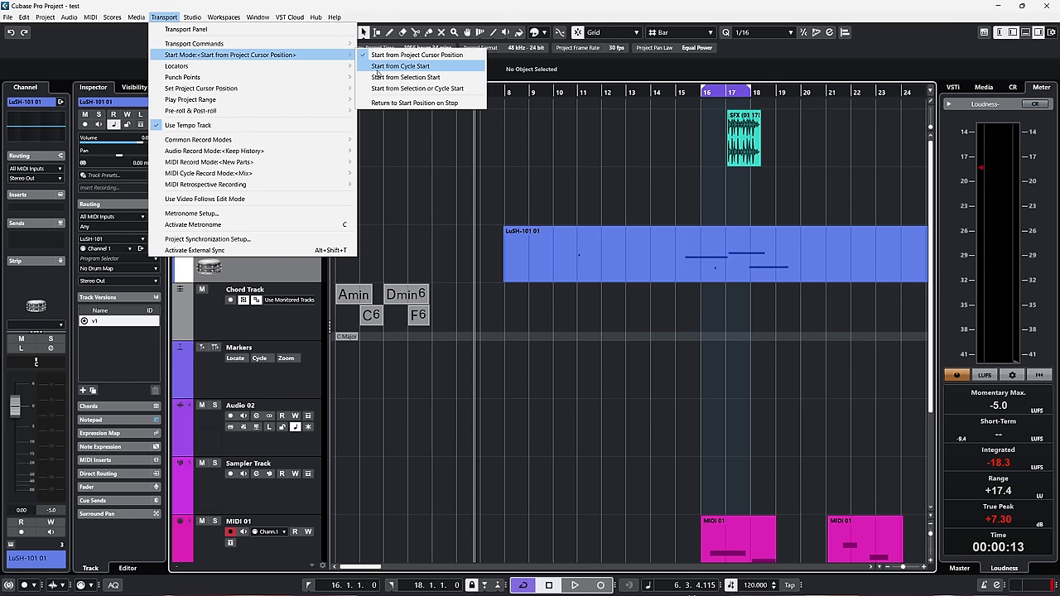
{"action": "left_click", "coordinate": [392, 103]}
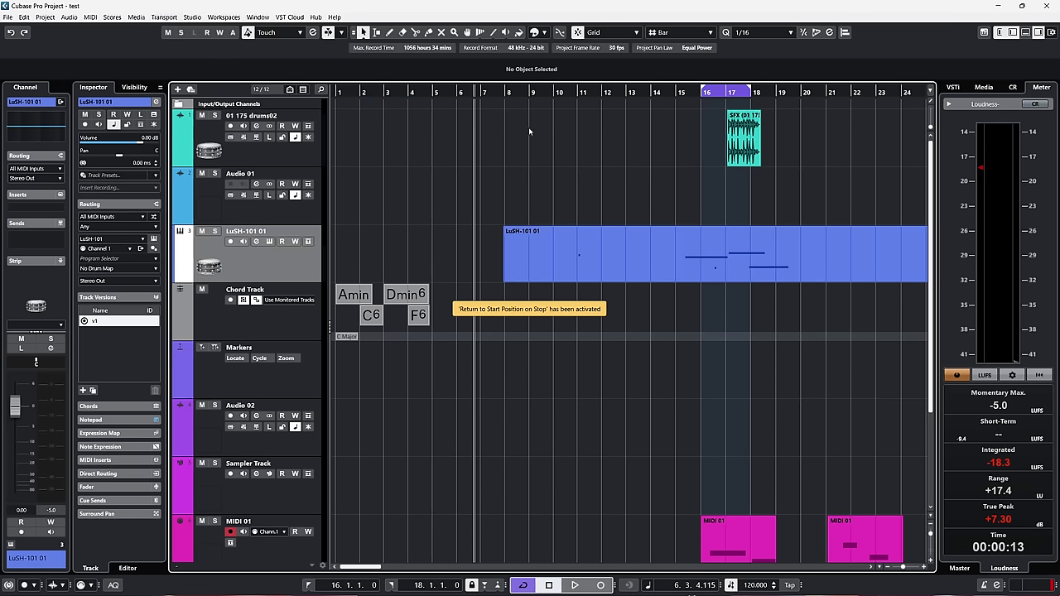
{"action": "left_click", "coordinate": [462, 136]}
{"action": "left_click", "coordinate": [516, 148]}
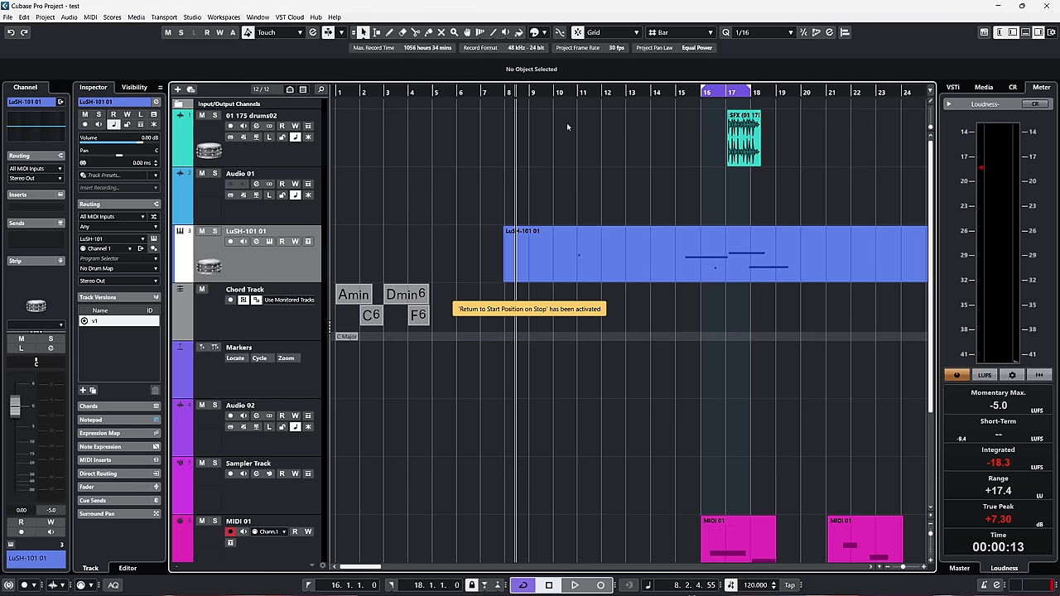
Select the Markers track, place the project cursor just after the start of bar 3, and add a position marker named Intro
{"action": "left_click", "coordinate": [219, 243]}
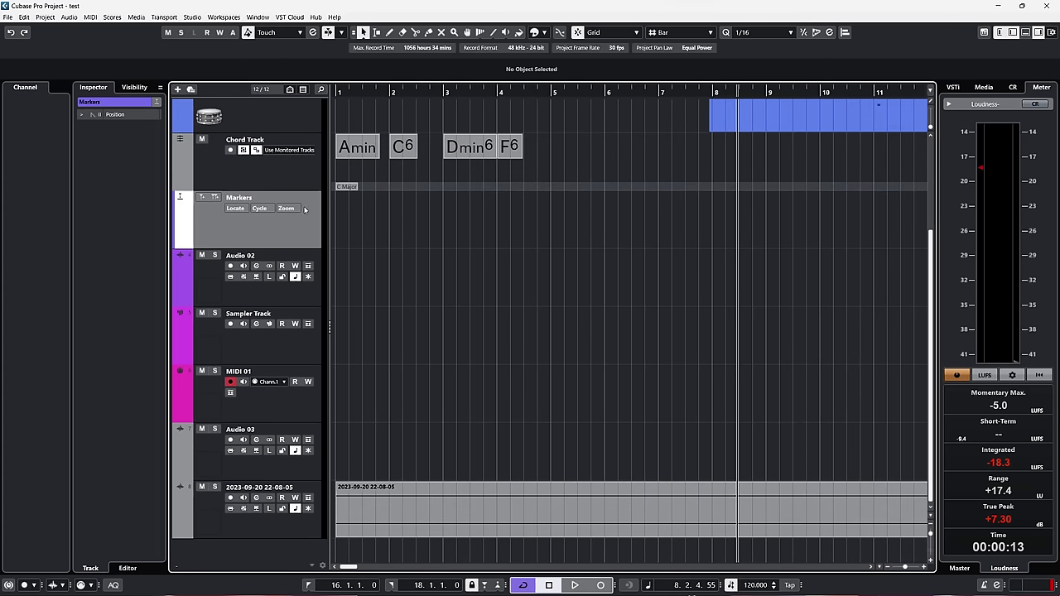
{"action": "left_click", "coordinate": [444, 224]}
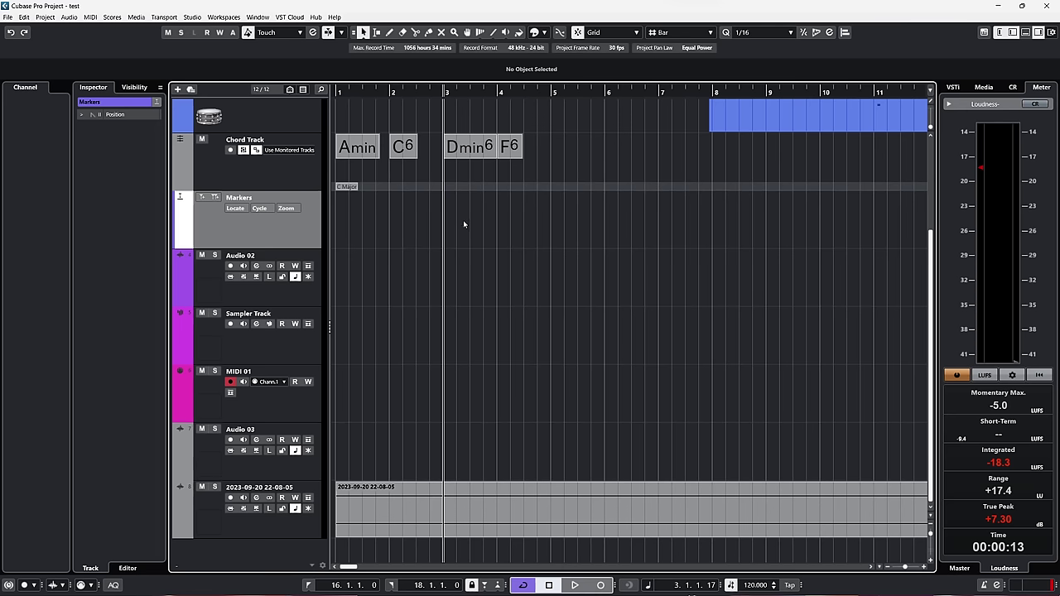
{"action": "left_click", "coordinate": [494, 222]}
{"action": "left_click", "coordinate": [499, 222]}
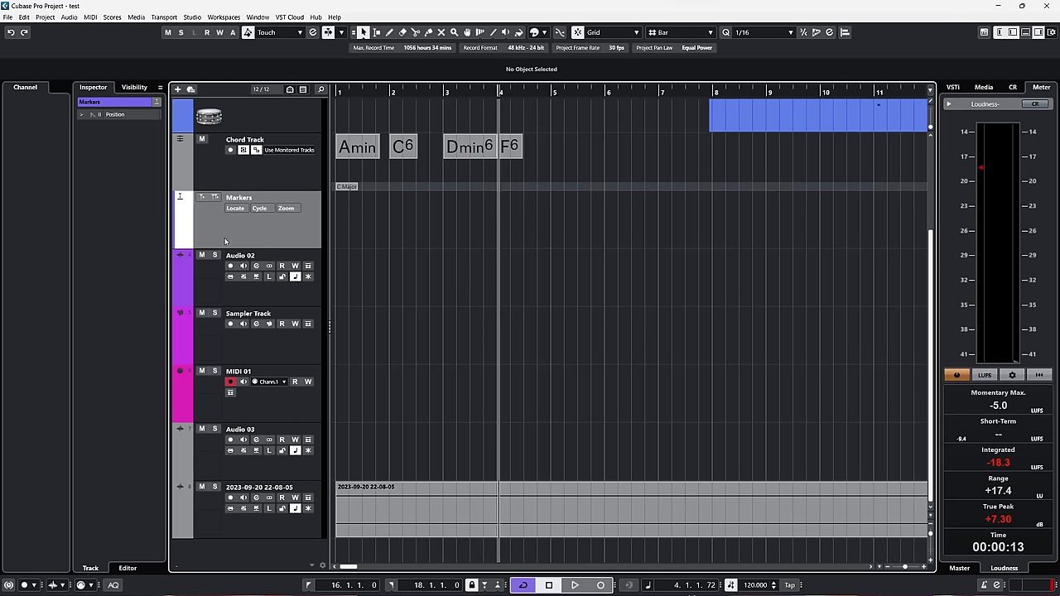
{"action": "left_click", "coordinate": [448, 243]}
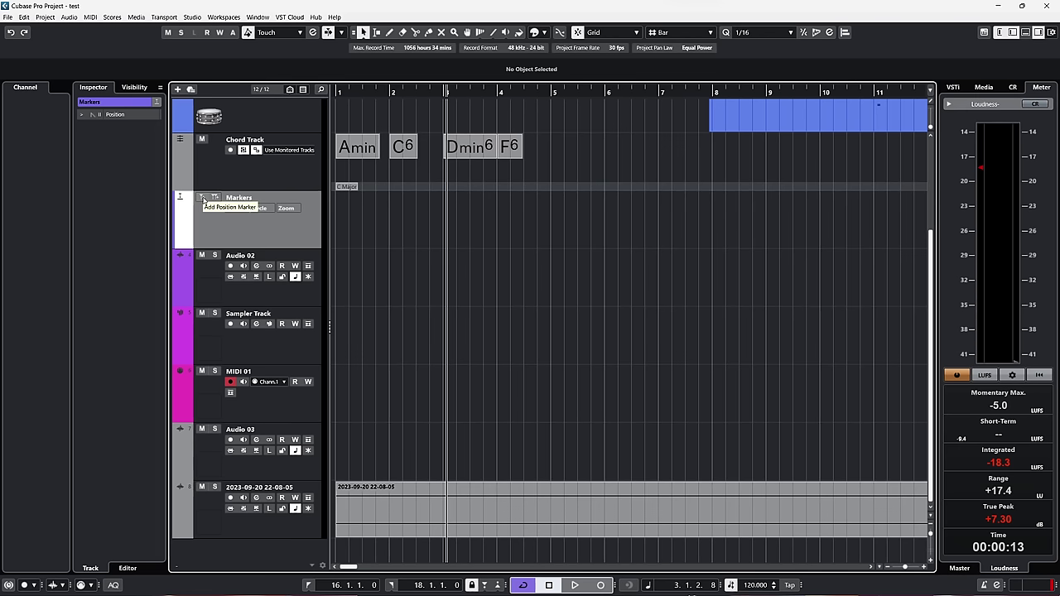
{"action": "left_click", "coordinate": [203, 199]}
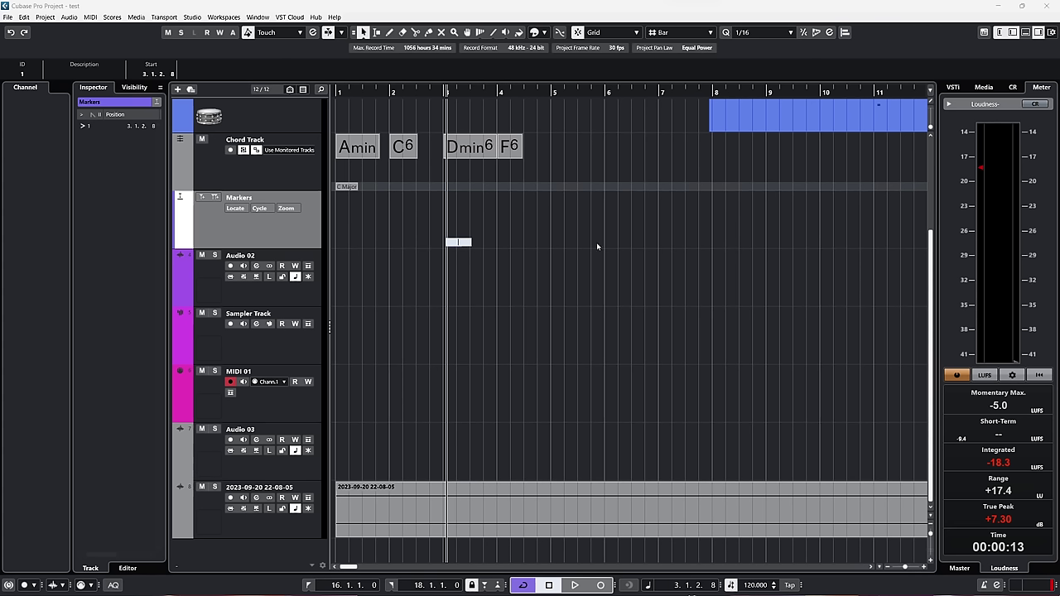
{"action": "type", "text": "Intro"}
{"action": "key", "text": "Return"}
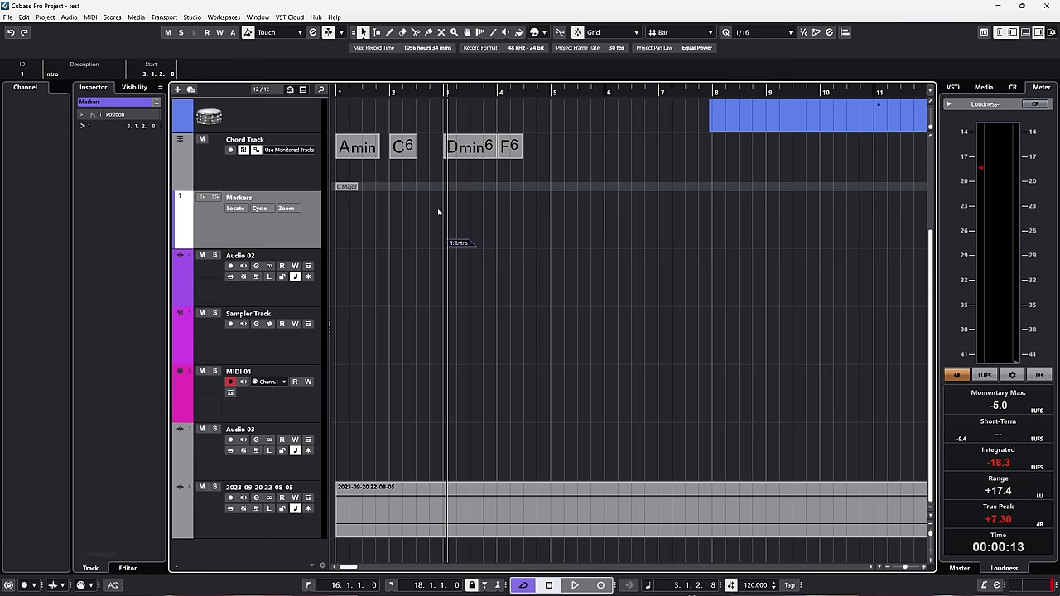
Place the project cursor in bar 5 and add a cycle marker named Chorus spanning the locators from bar 16 to 18
{"action": "left_click_drag", "start_coordinate": [588, 217], "coordinate": [633, 219]}
{"action": "left_click", "coordinate": [599, 228]}
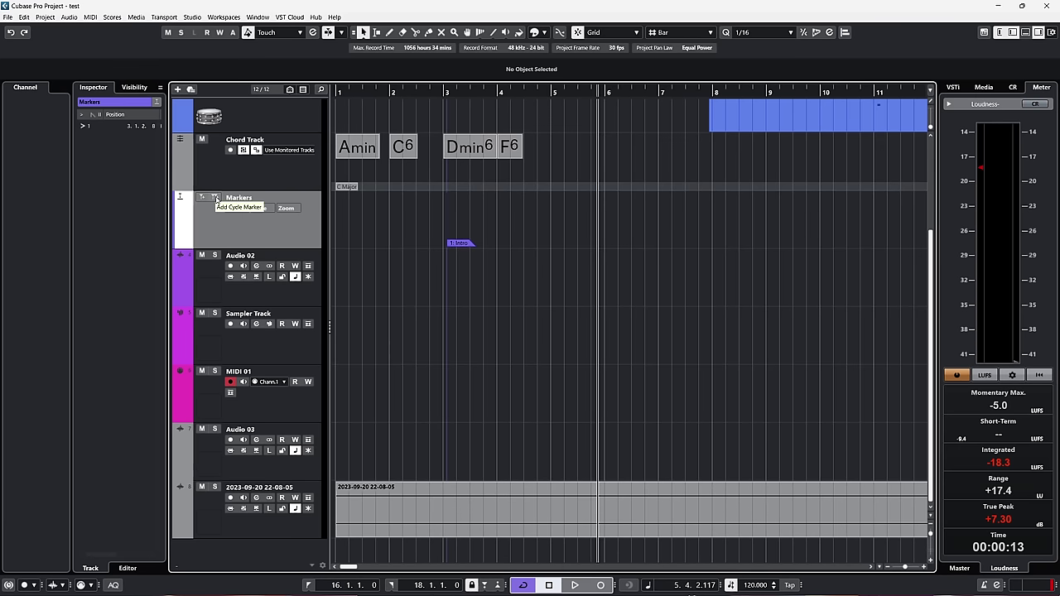
{"action": "left_click", "coordinate": [216, 200]}
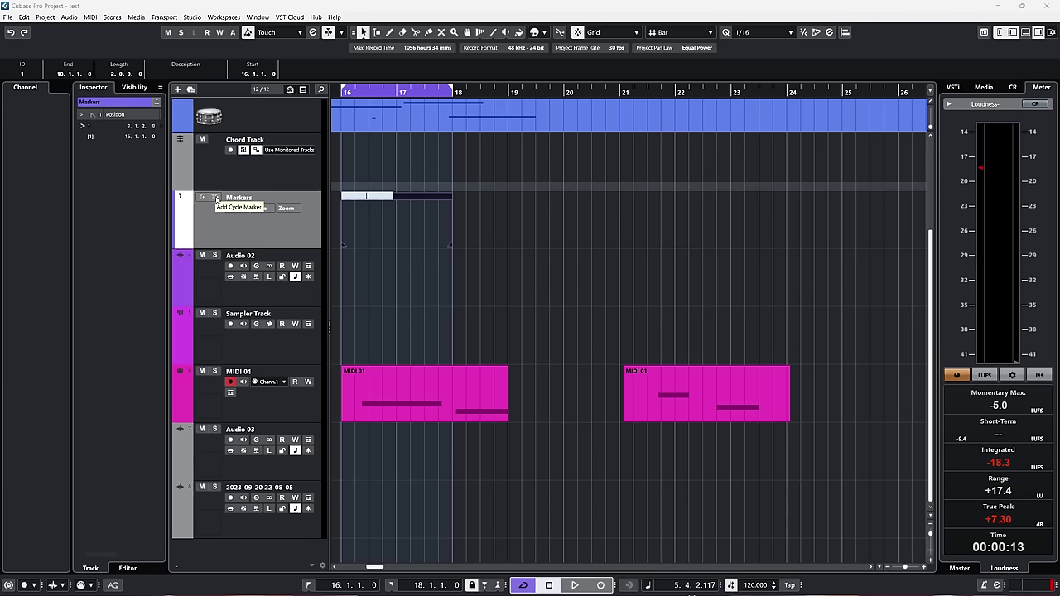
{"action": "type", "text": "Chorus"}
{"action": "key", "text": "Return"}
Draw a cycle marker named bridge from bar 8 to 12 and insert an unnamed position marker at bar 14
{"action": "scroll", "coordinate": [530, 273], "scroll_direction": "down", "scroll_amount": 2}
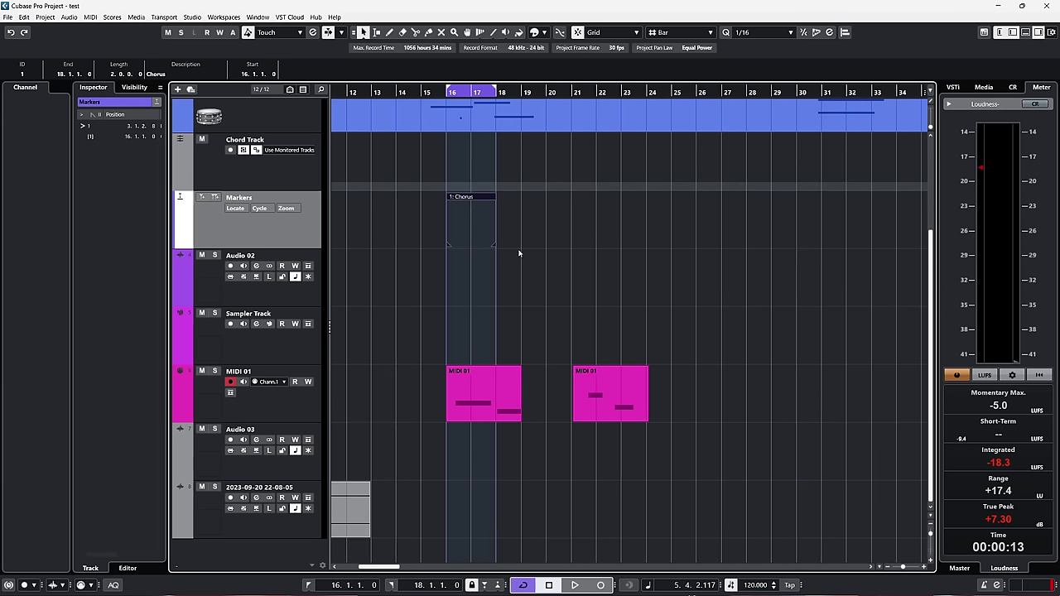
{"action": "scroll", "coordinate": [487, 266], "scroll_direction": "up", "scroll_amount": 2}
{"action": "scroll", "coordinate": [525, 229], "scroll_direction": "left", "scroll_amount": 4}
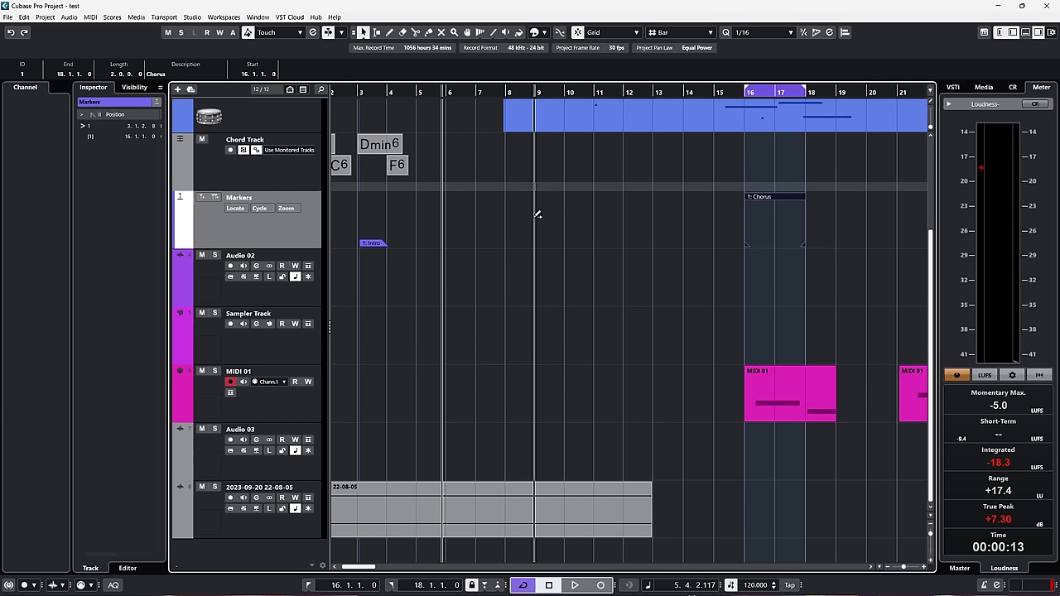
{"action": "left_click_drag", "start_coordinate": [538, 212], "coordinate": [617, 208]}
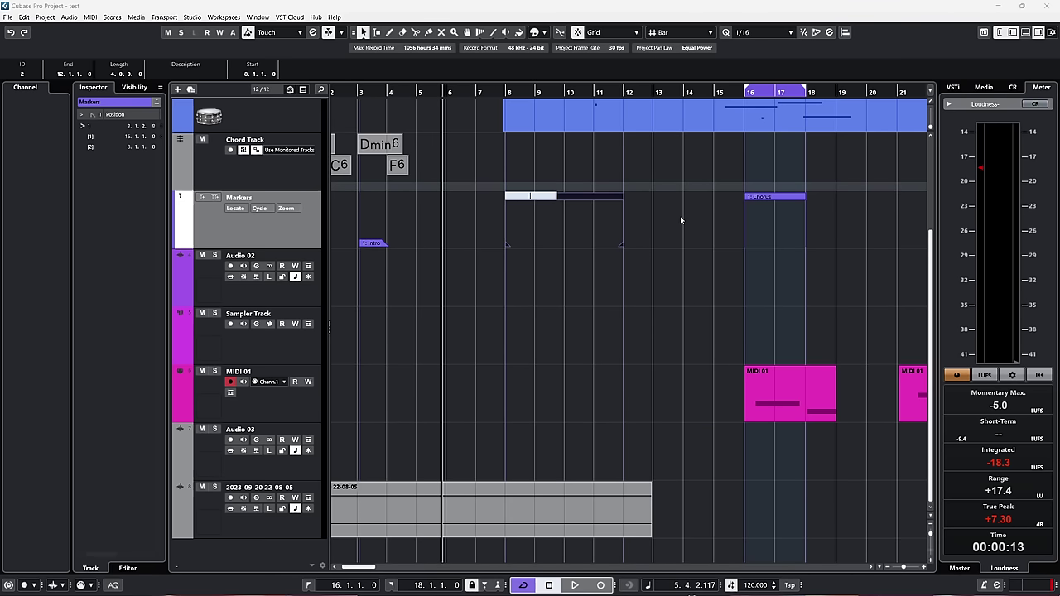
{"action": "type", "text": "bridge"}
{"action": "key", "text": "Return"}
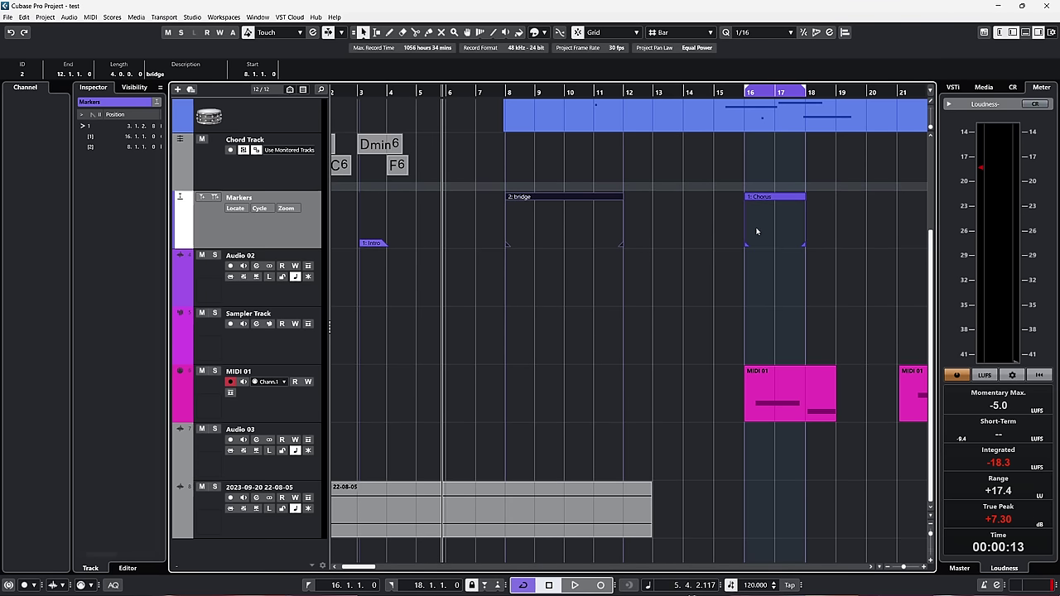
{"action": "left_click", "coordinate": [684, 221], "text": "alt"}
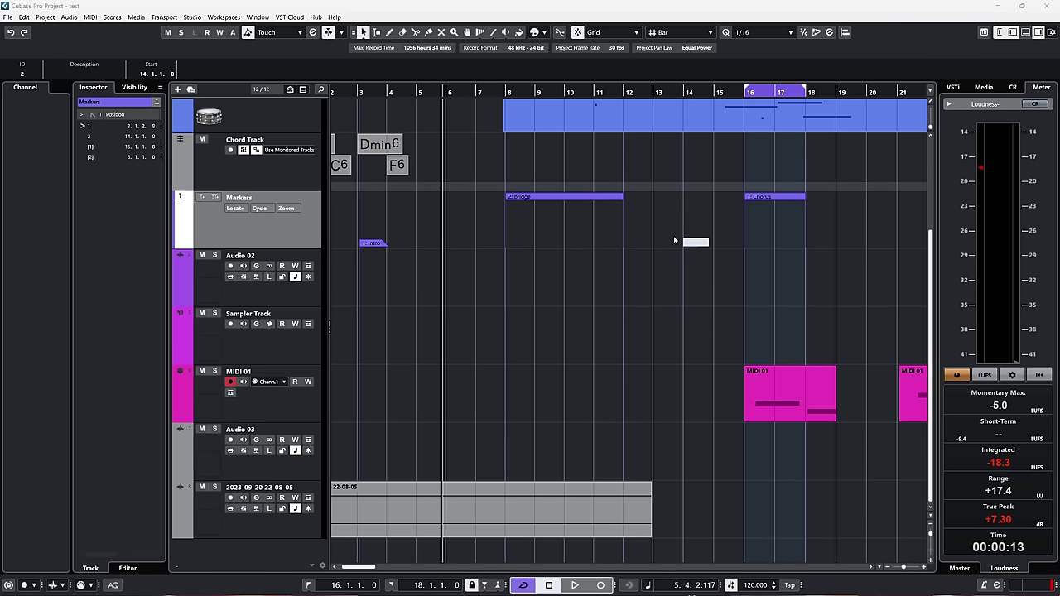
{"action": "key", "text": "Return"}
Draw a cycle marker named End from bar 40 to bar 53 on the Markers track
{"action": "key", "text": "g"}
{"action": "key", "text": "g"}
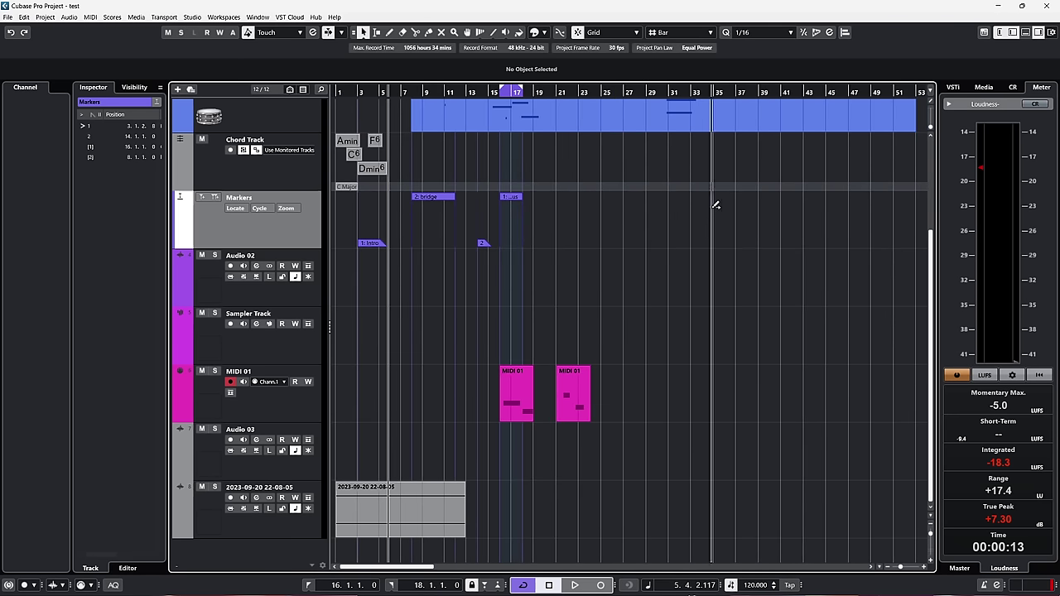
{"action": "key", "text": "g"}
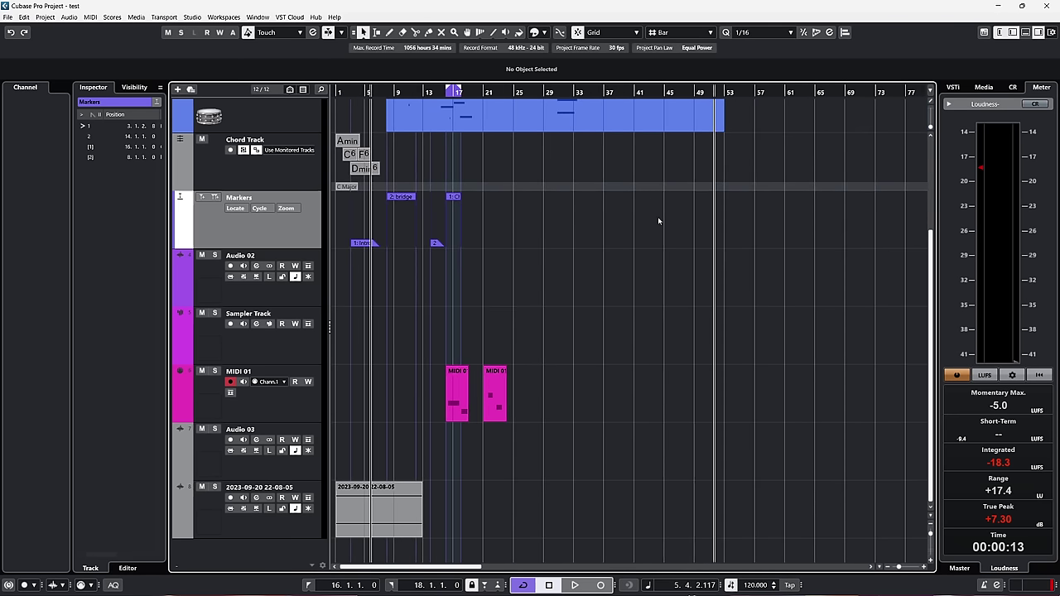
{"action": "mouse_move", "coordinate": [634, 206]}
{"action": "left_mouse_down"}
{"action": "mouse_move", "coordinate": [740, 206]}
{"action": "mouse_move", "coordinate": [725, 207]}
{"action": "left_mouse_up"}
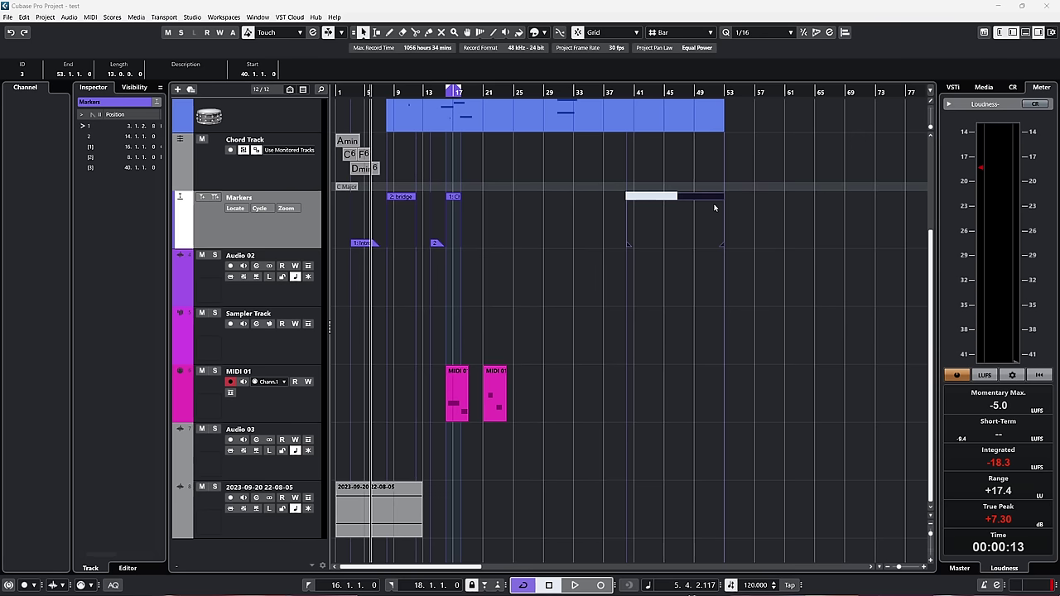
{"action": "type", "text": "End"}
{"action": "key", "text": "Return"}
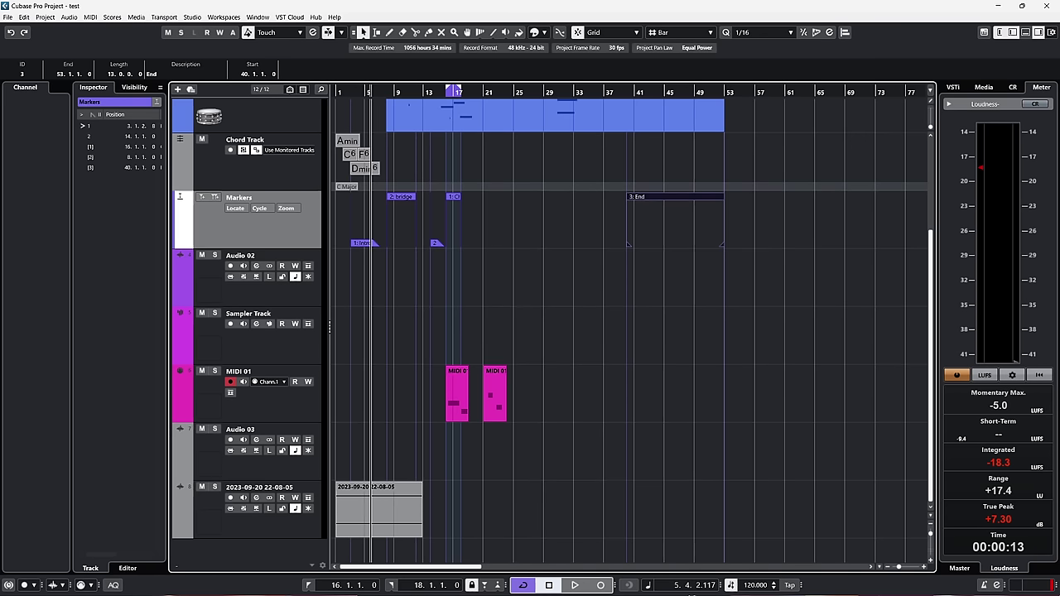
Fit the whole project into view and look through the track list and the timeline
{"action": "key", "text": "shift+f"}
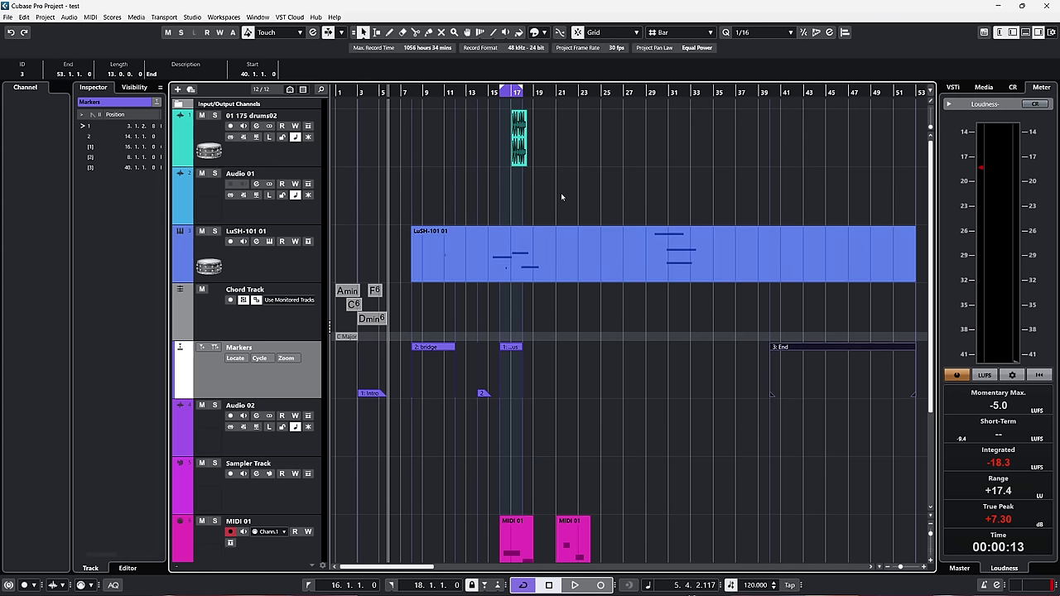
{"action": "scroll", "coordinate": [560, 193], "scroll_direction": "down", "scroll_amount": 2}
{"action": "scroll", "coordinate": [465, 224], "scroll_direction": "up", "scroll_amount": 2}
{"action": "scroll", "coordinate": [468, 236], "scroll_direction": "down", "scroll_amount": 3}
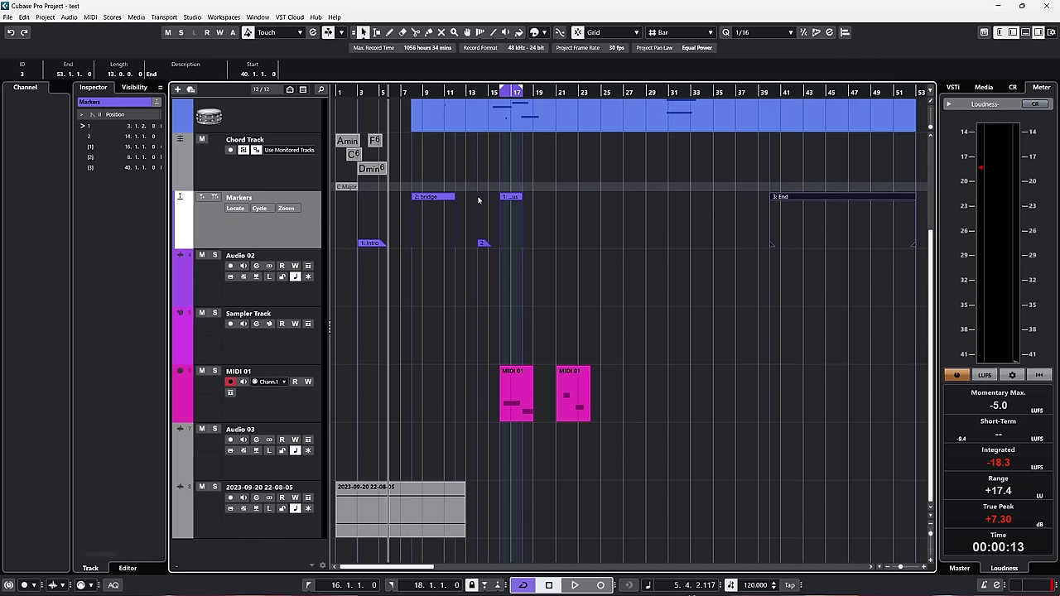
{"action": "scroll", "coordinate": [468, 240], "scroll_direction": "up", "scroll_amount": 3}
{"action": "scroll", "coordinate": [468, 240], "scroll_direction": "down", "scroll_amount": 3}
{"action": "scroll", "coordinate": [469, 241], "scroll_direction": "up", "scroll_amount": 3}
{"action": "scroll", "coordinate": [472, 202], "scroll_direction": "right", "scroll_amount": 5}
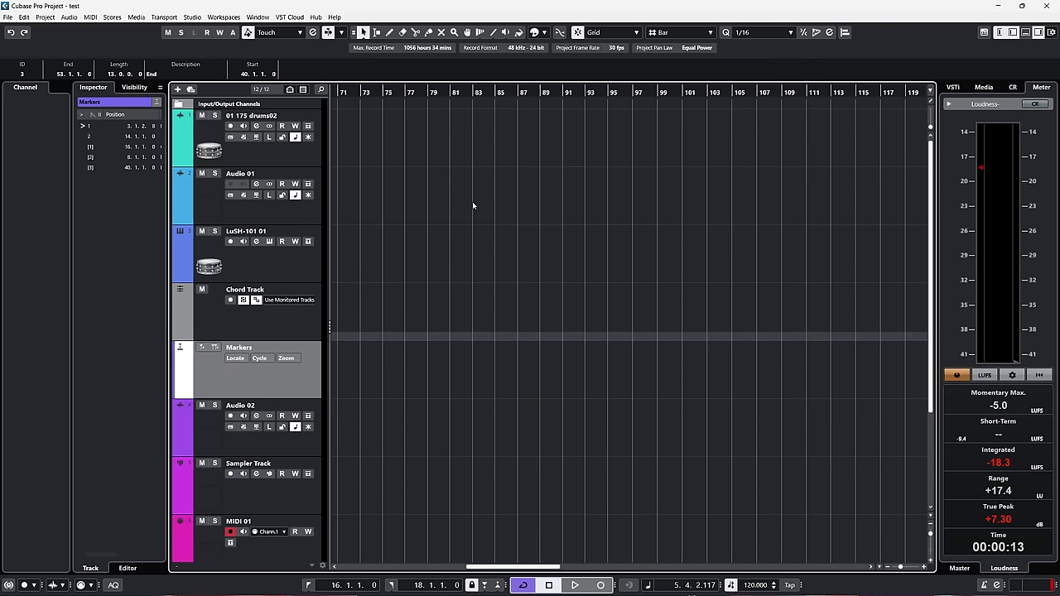
{"action": "scroll", "coordinate": [471, 201], "scroll_direction": "left", "scroll_amount": 5}
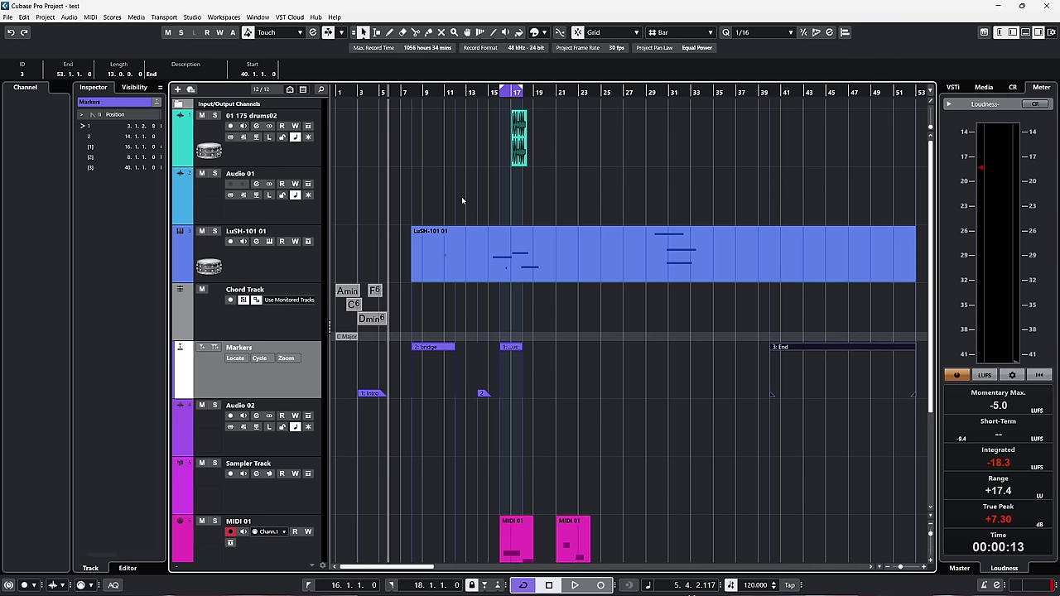
{"action": "scroll", "coordinate": [462, 199], "scroll_direction": "down", "scroll_amount": 3}
{"action": "scroll", "coordinate": [439, 199], "scroll_direction": "up", "scroll_amount": 3}
Inspect the timeline around bar 11 at several horizontal zoom levels, repositioning the project cursor there from the ruler
{"action": "scroll", "coordinate": [444, 197], "scroll_direction": "up", "scroll_amount": 8}
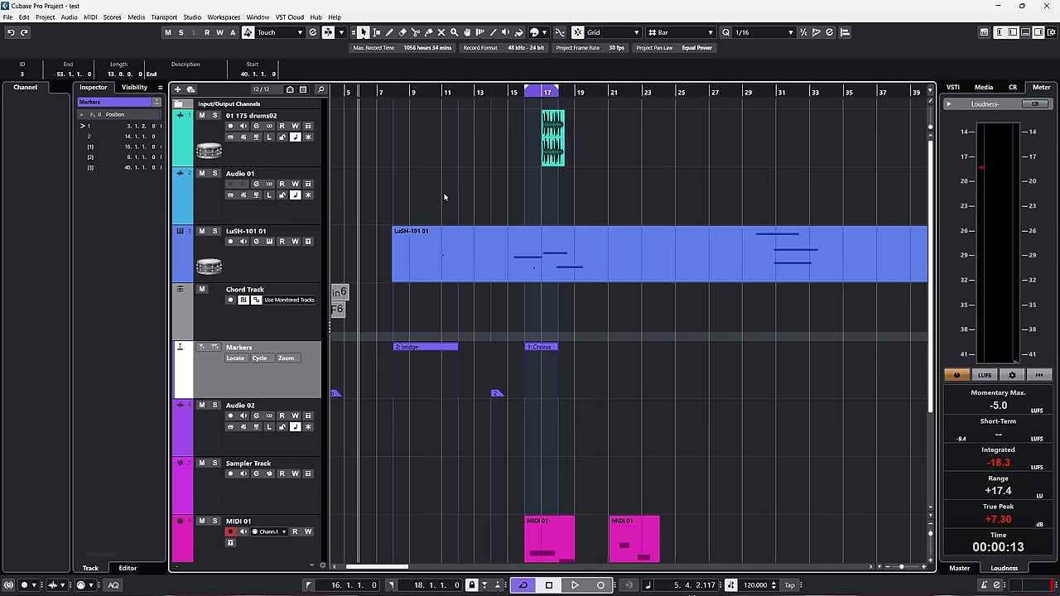
{"action": "scroll", "coordinate": [442, 202], "scroll_direction": "down", "scroll_amount": 7}
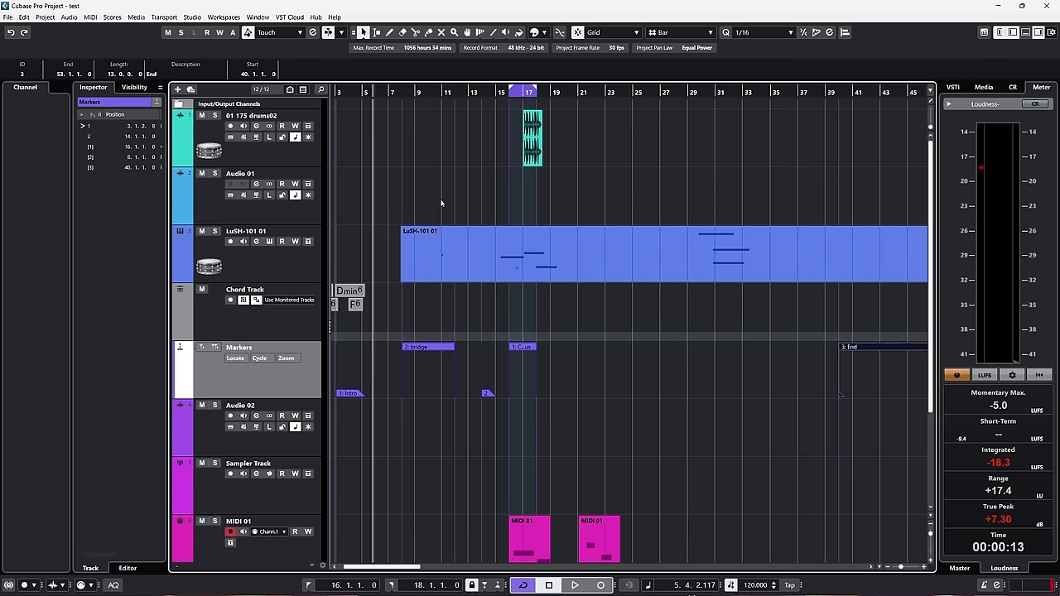
{"action": "scroll", "coordinate": [437, 192], "scroll_direction": "up", "scroll_amount": 2}
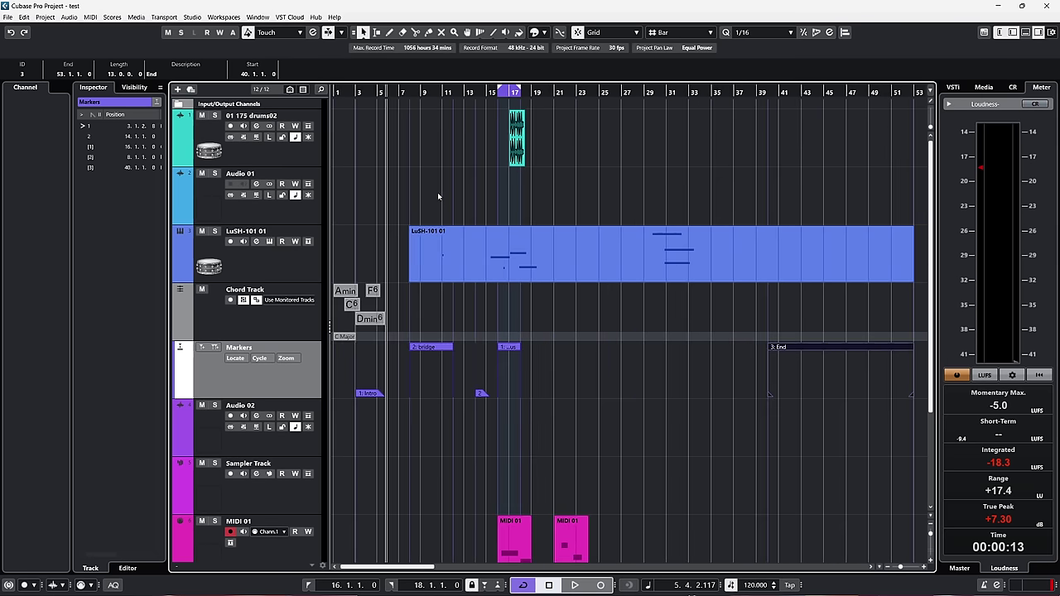
{"action": "left_click", "coordinate": [445, 93]}
{"action": "scroll", "coordinate": [444, 103], "scroll_direction": "up", "scroll_amount": 4}
{"action": "scroll", "coordinate": [444, 102], "scroll_direction": "down", "scroll_amount": 4}
{"action": "scroll", "coordinate": [444, 103], "scroll_direction": "up", "scroll_amount": 5}
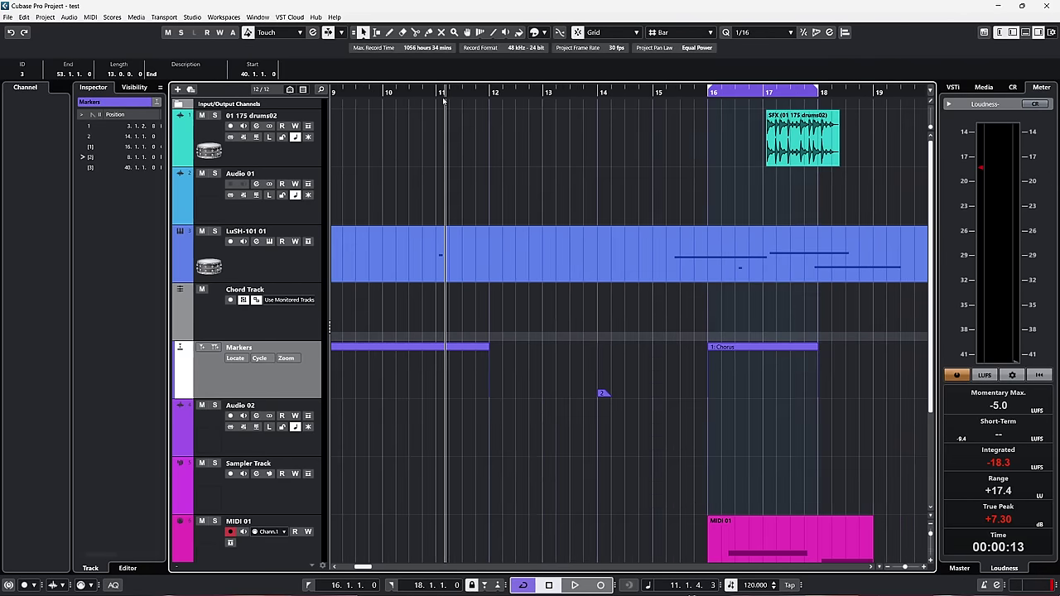
{"action": "scroll", "coordinate": [444, 103], "scroll_direction": "down", "scroll_amount": 2}
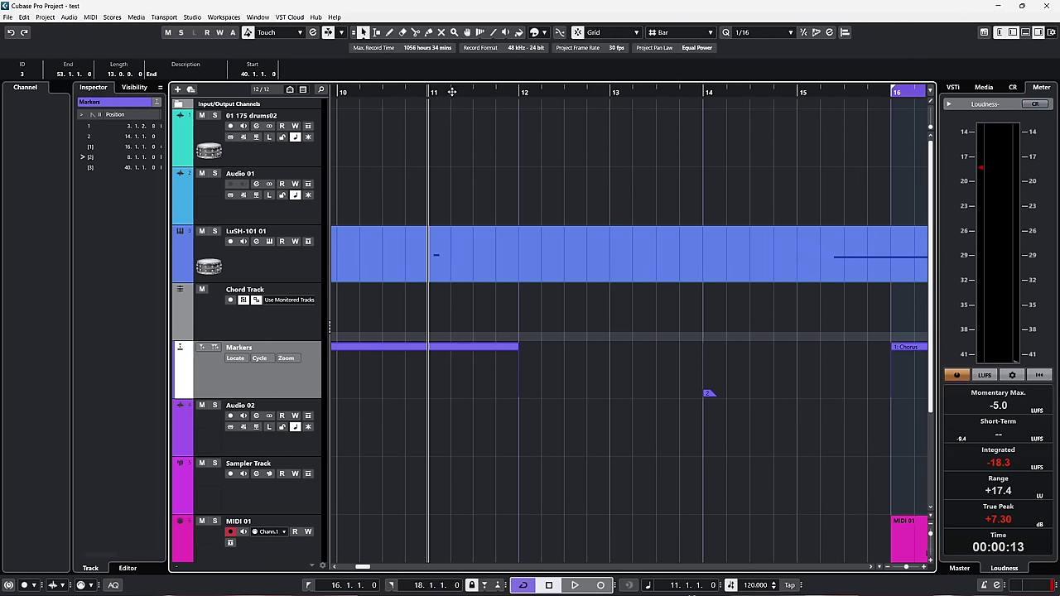
{"action": "scroll", "coordinate": [452, 93], "scroll_direction": "down", "scroll_amount": 2}
{"action": "scroll", "coordinate": [452, 93], "scroll_direction": "up", "scroll_amount": 6}
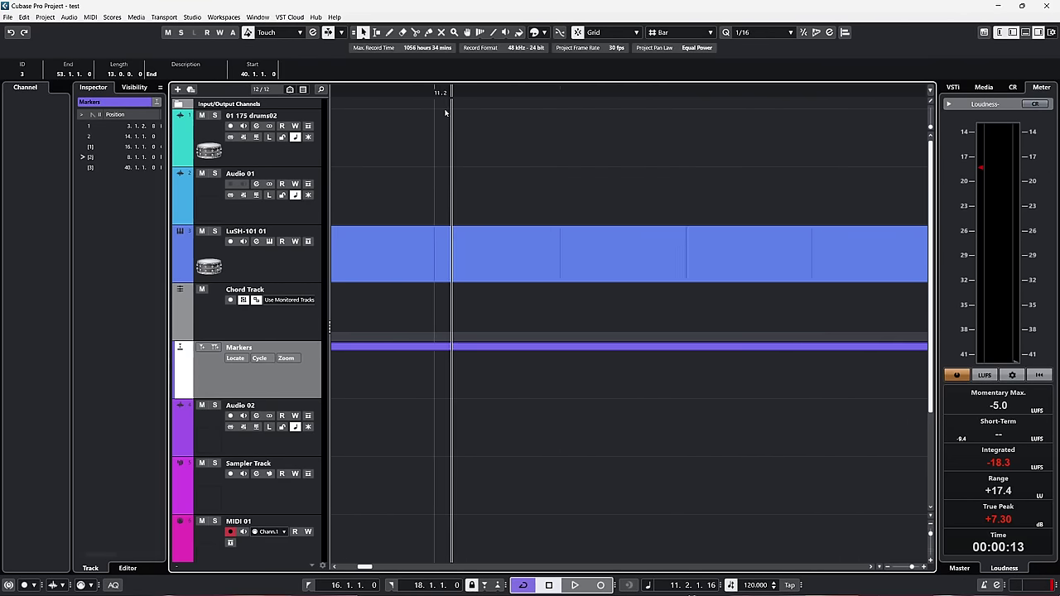
{"action": "scroll", "coordinate": [445, 112], "scroll_direction": "down", "scroll_amount": 8}
Place the project cursor in bar 7 and compare the arrangement at different horizontal zoom levels
{"action": "left_click", "coordinate": [409, 182]}
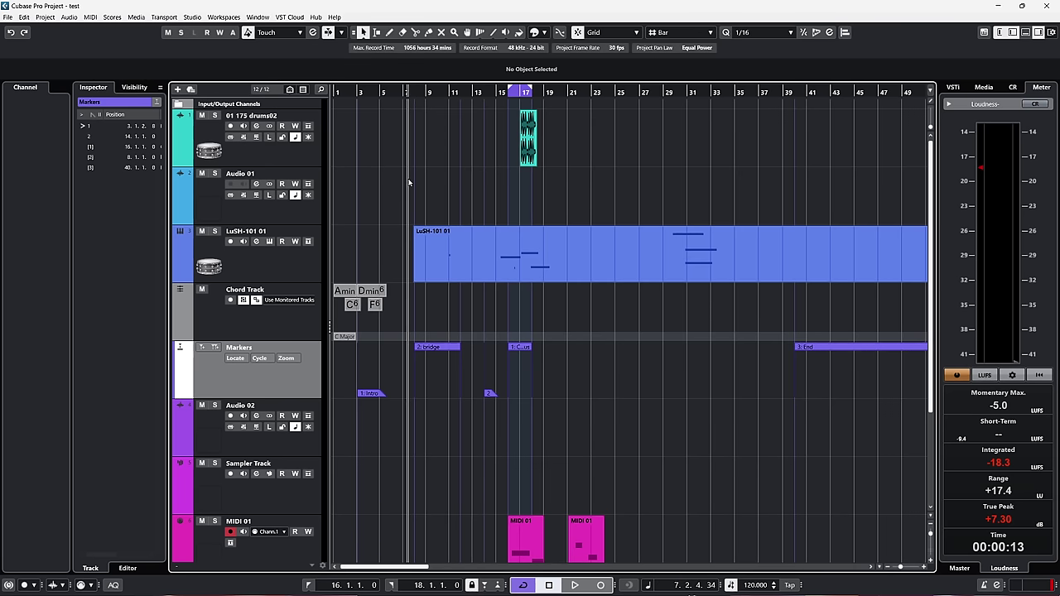
{"action": "scroll", "coordinate": [452, 188], "scroll_direction": "up", "scroll_amount": 3}
{"action": "scroll", "coordinate": [467, 186], "scroll_direction": "down", "scroll_amount": 5}
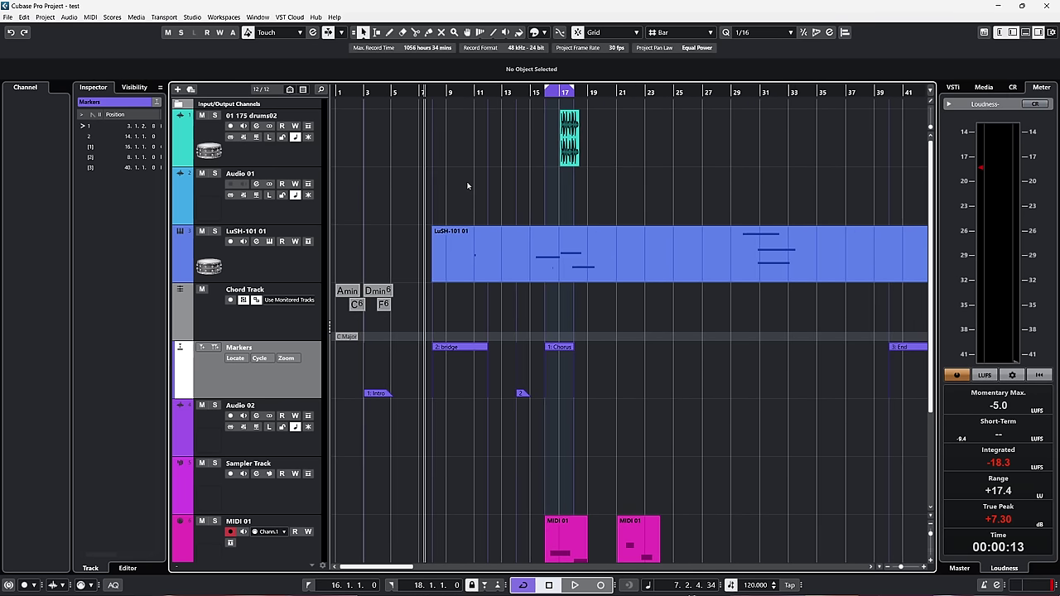
{"action": "scroll", "coordinate": [455, 187], "scroll_direction": "up", "scroll_amount": 2}
{"action": "scroll", "coordinate": [453, 184], "scroll_direction": "down", "scroll_amount": 1}
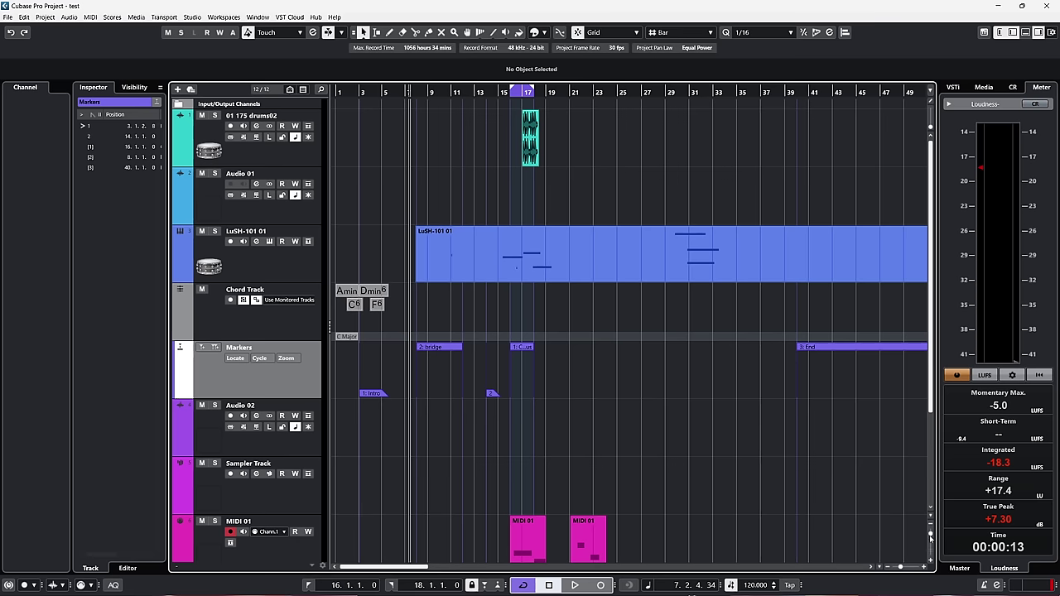
Compare the track list at larger and smaller track heights using vertical zoom
{"action": "scroll", "coordinate": [930, 537], "scroll_direction": "up", "scroll_amount": 3}
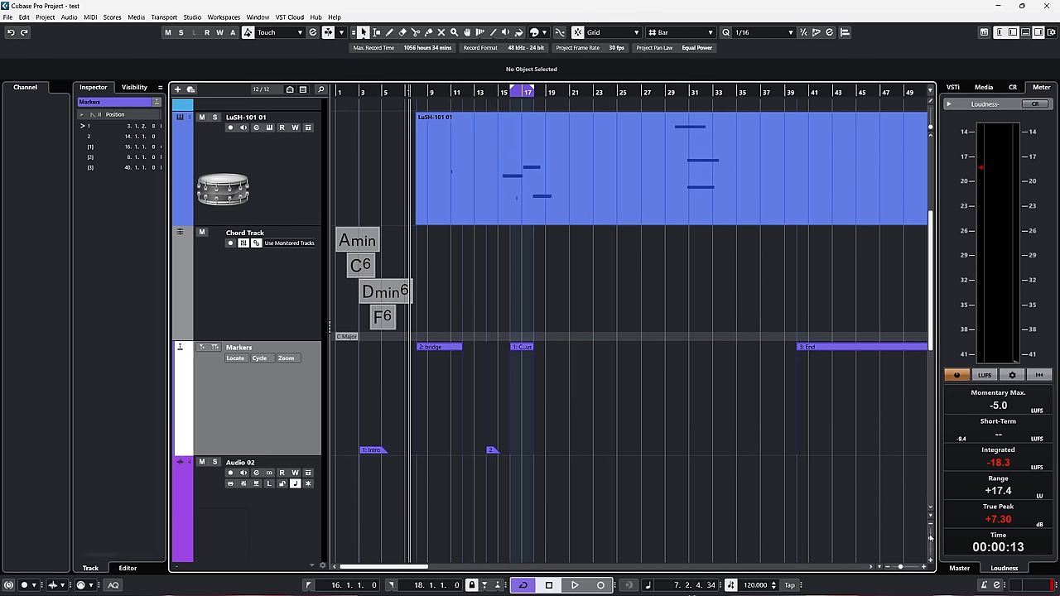
{"action": "scroll", "coordinate": [930, 537], "scroll_direction": "down", "scroll_amount": 3}
{"action": "scroll", "coordinate": [930, 537], "scroll_direction": "down", "scroll_amount": 1}
{"action": "scroll", "coordinate": [930, 537], "scroll_direction": "up", "scroll_amount": 1}
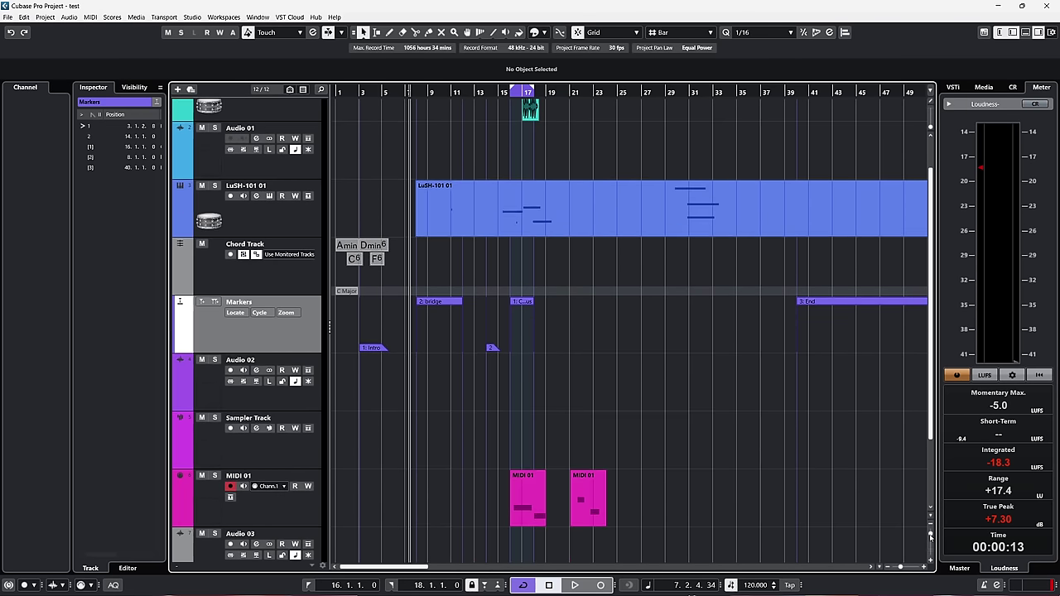
{"action": "scroll", "coordinate": [930, 536], "scroll_direction": "down", "scroll_amount": 2}
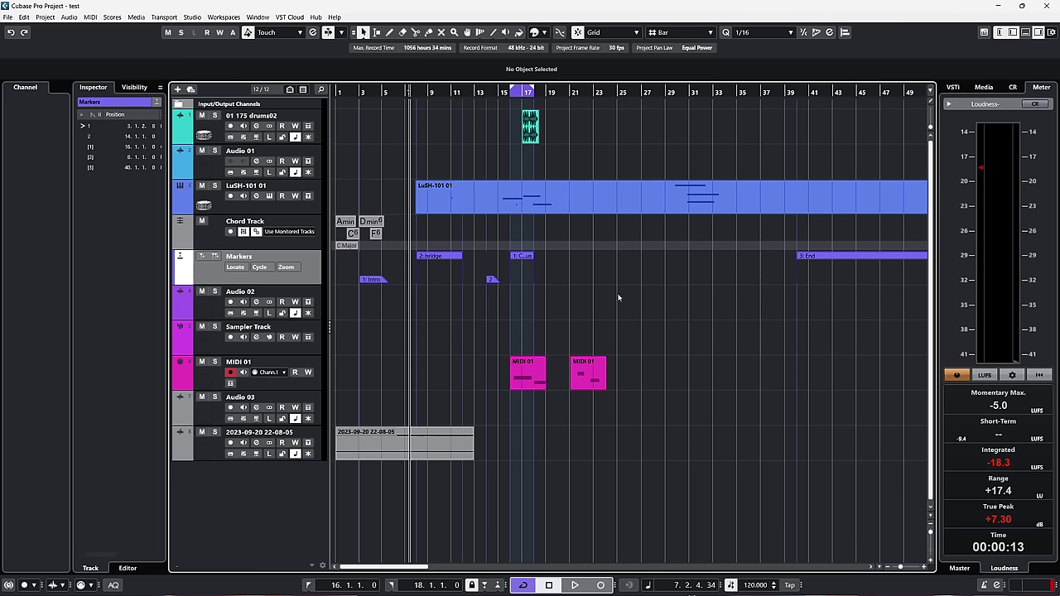
{"action": "scroll", "coordinate": [380, 196], "scroll_direction": "up", "scroll_amount": 2}
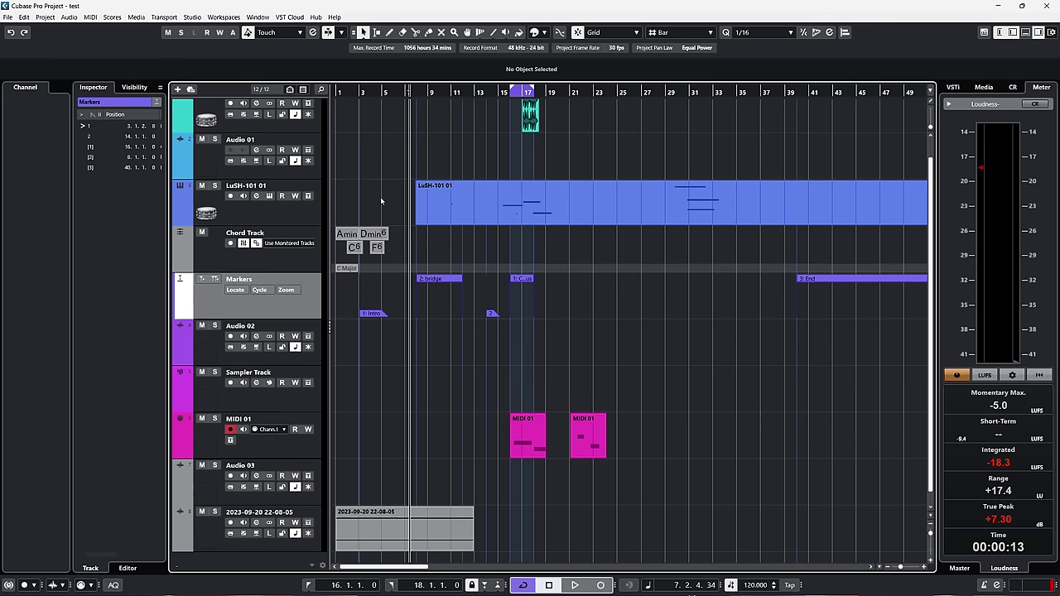
{"action": "scroll", "coordinate": [380, 196], "scroll_direction": "down", "scroll_amount": 1}
{"action": "scroll", "coordinate": [380, 195], "scroll_direction": "up", "scroll_amount": 1}
{"action": "scroll", "coordinate": [380, 195], "scroll_direction": "down", "scroll_amount": 2}
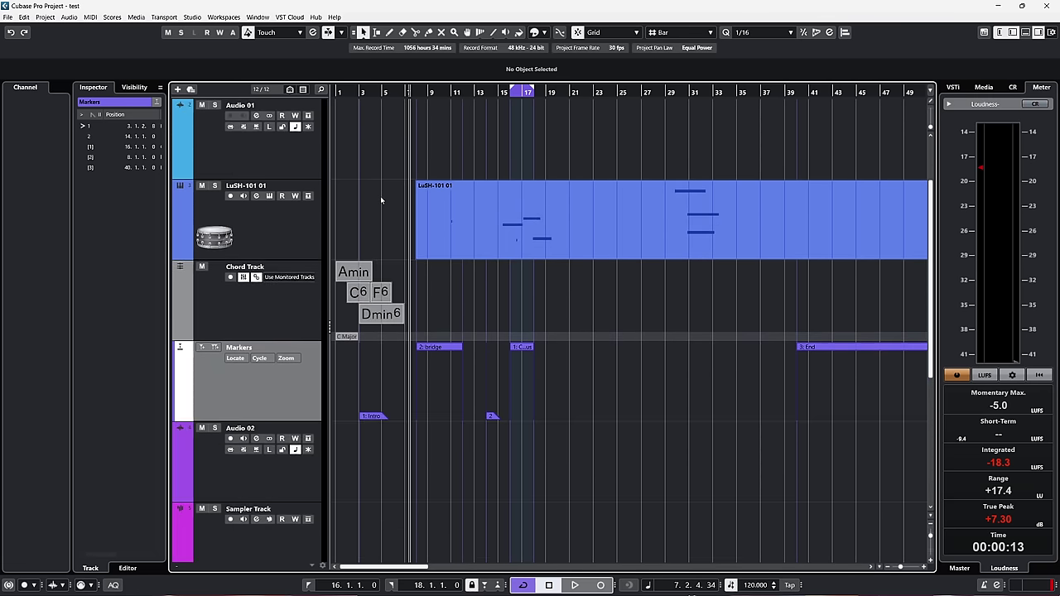
Examine bars 15 to 21 around the Chorus cycle marker at different track heights, horizontal zoom levels and scroll positions
{"action": "scroll", "coordinate": [380, 196], "scroll_direction": "up", "scroll_amount": 1}
{"action": "scroll", "coordinate": [380, 196], "scroll_direction": "down", "scroll_amount": 1}
{"action": "scroll", "coordinate": [382, 192], "scroll_direction": "down", "scroll_amount": 2}
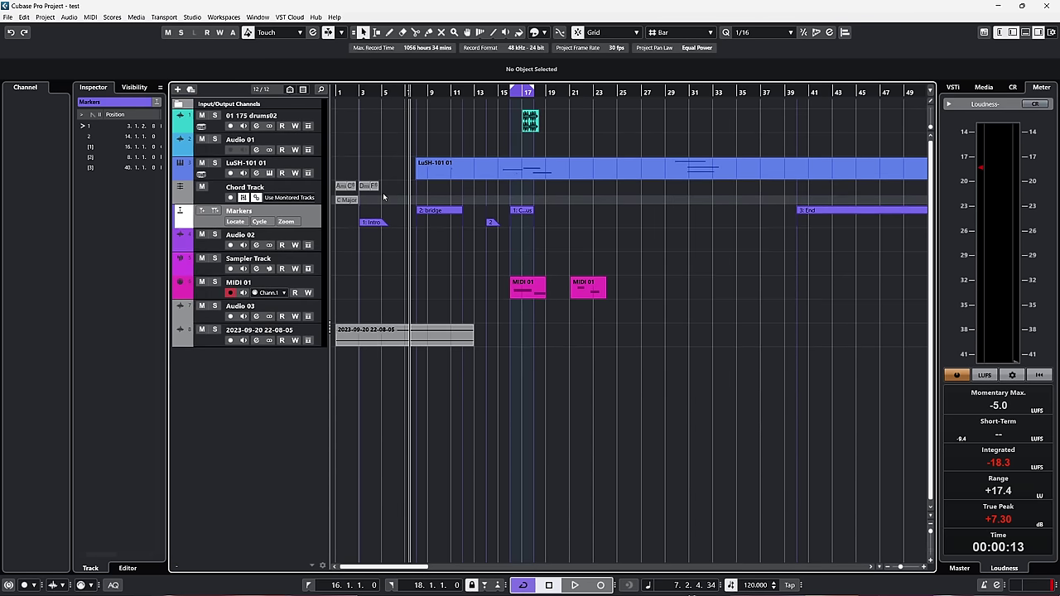
{"action": "scroll", "coordinate": [389, 191], "scroll_direction": "up", "scroll_amount": 1}
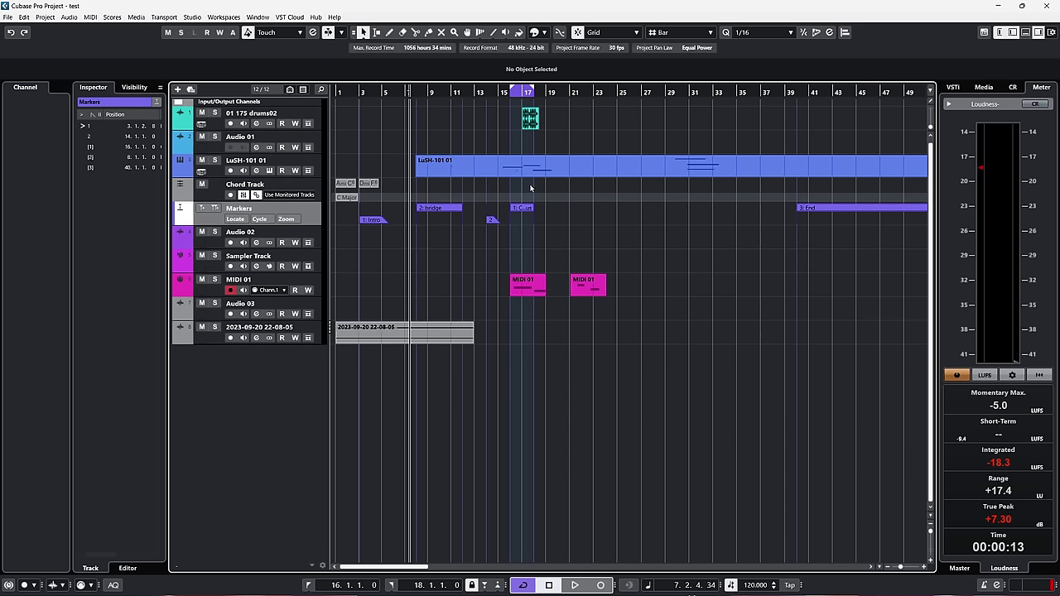
{"action": "scroll", "coordinate": [524, 182], "scroll_direction": "up", "scroll_amount": 5}
{"action": "scroll", "coordinate": [423, 191], "scroll_direction": "up", "scroll_amount": 1}
{"action": "scroll", "coordinate": [423, 189], "scroll_direction": "up", "scroll_amount": 1}
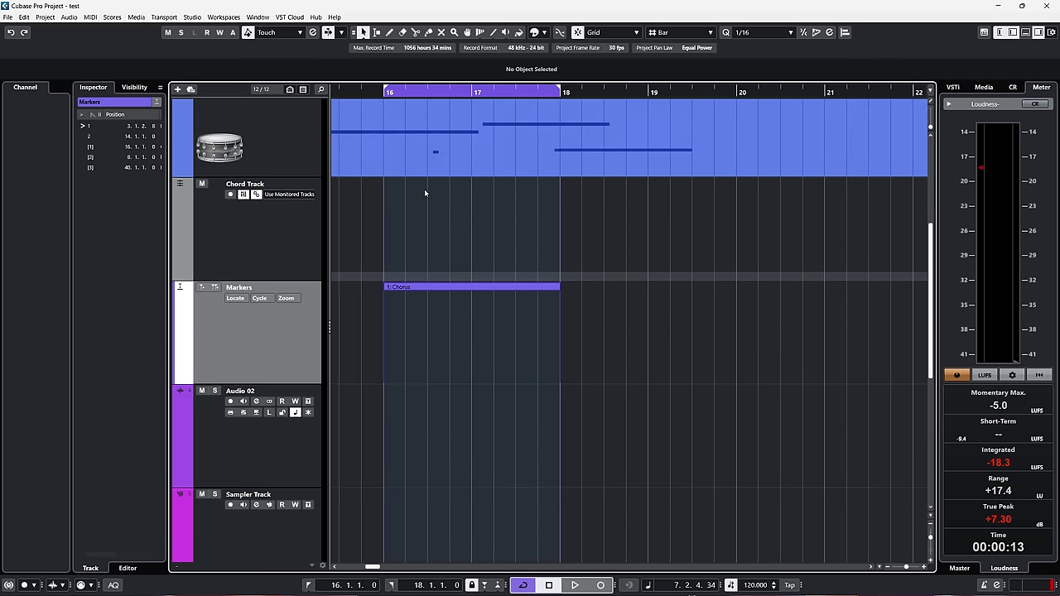
{"action": "scroll", "coordinate": [501, 201], "scroll_direction": "down", "scroll_amount": 1}
{"action": "scroll", "coordinate": [512, 201], "scroll_direction": "up", "scroll_amount": 1}
{"action": "scroll", "coordinate": [530, 282], "scroll_direction": "up", "scroll_amount": 1}
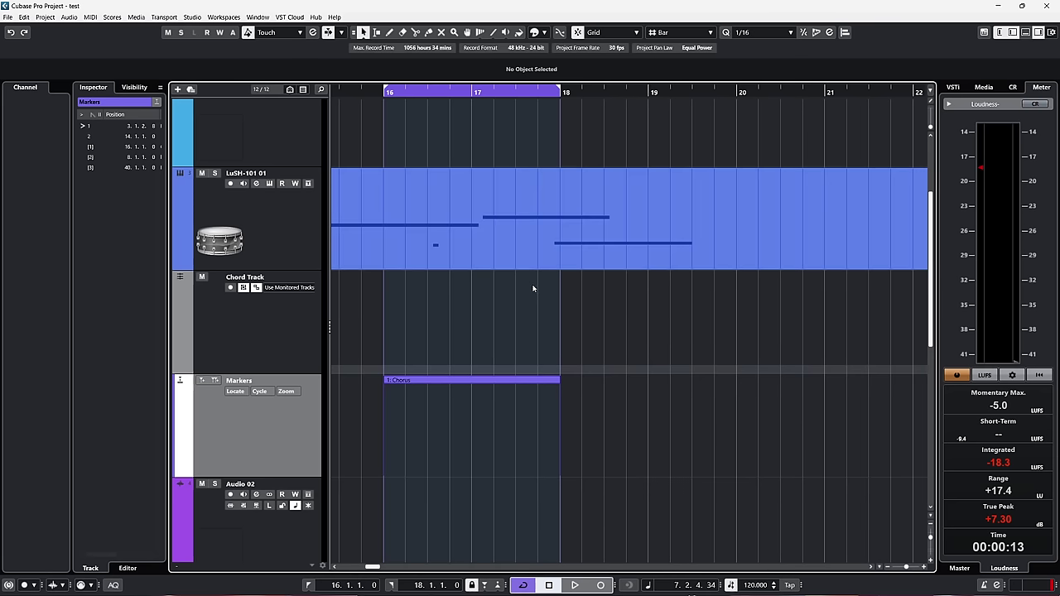
{"action": "scroll", "coordinate": [536, 277], "scroll_direction": "left", "scroll_amount": 1}
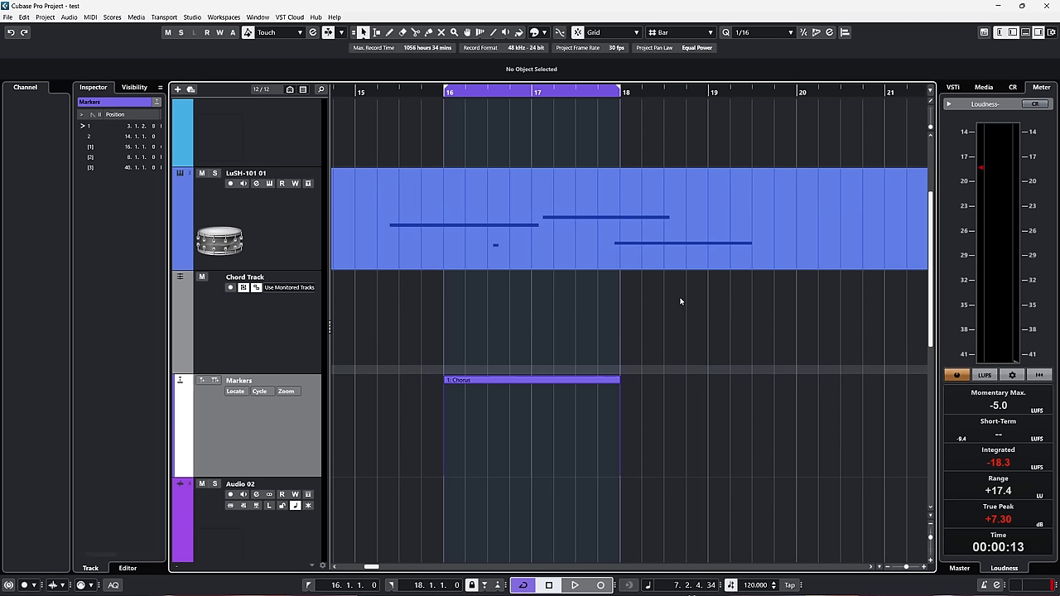
{"action": "scroll", "coordinate": [687, 290], "scroll_direction": "up", "scroll_amount": 2}
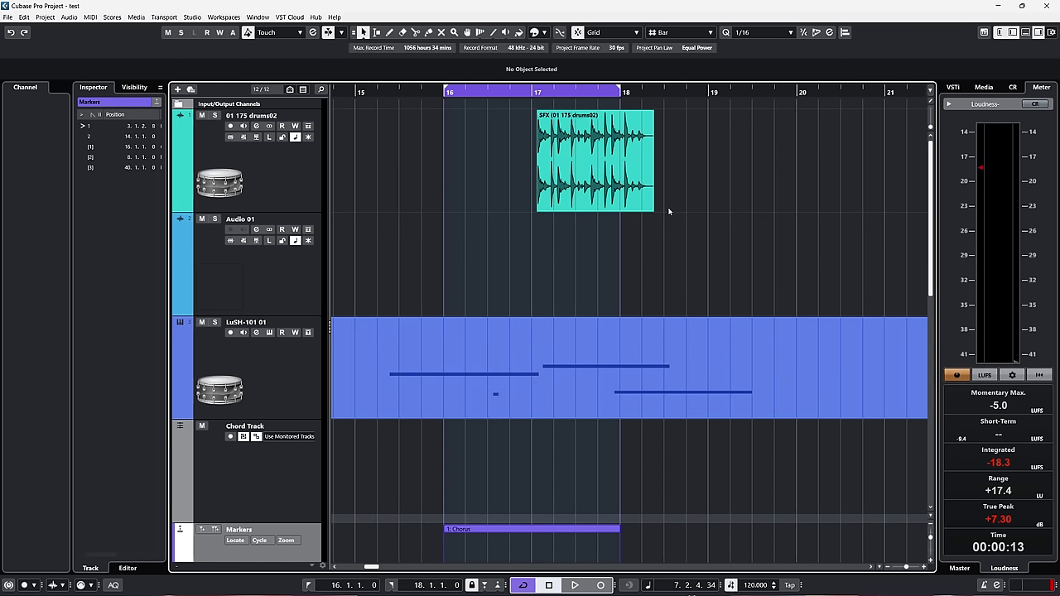
Select the drum event at bar 17 on the 01 175 drums02 track and try the waveform zoom on it
{"action": "left_click", "coordinate": [651, 168]}
{"action": "left_click_drag", "start_coordinate": [931, 129], "coordinate": [931, 128]}
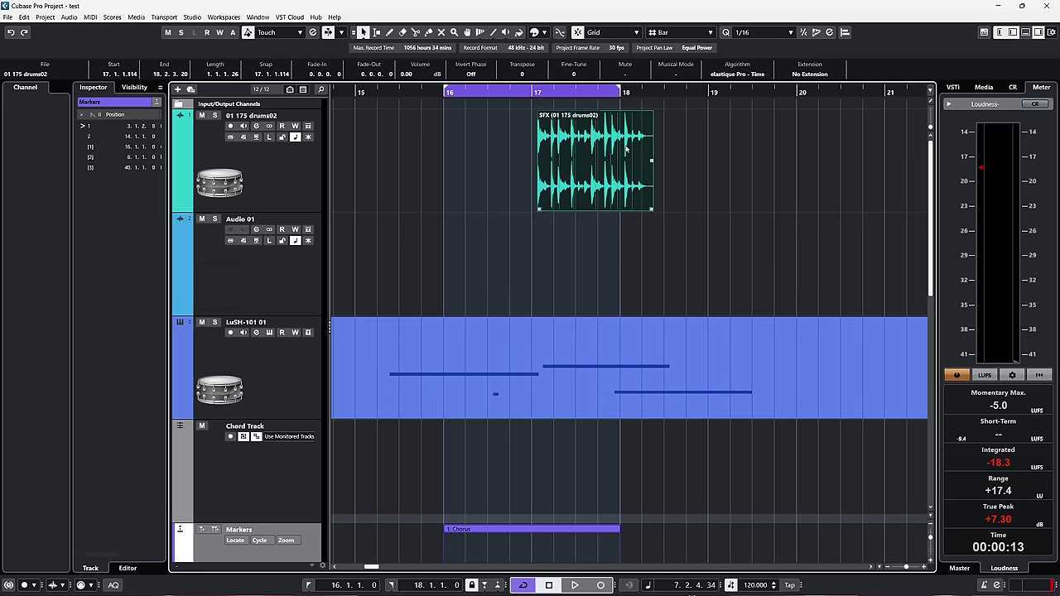
{"action": "scroll", "coordinate": [668, 148], "scroll_direction": "up", "scroll_amount": 1}
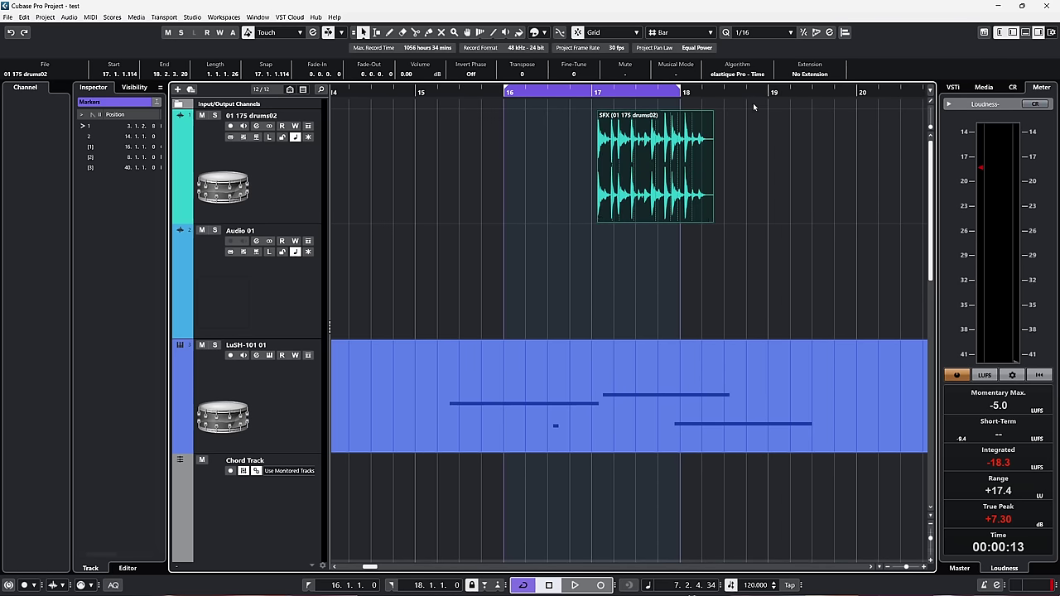
Place the Vocals_108_G#m_Adlibs_09_AKB audio on the Audio 01 track at bar 15 and load it into Sampler Control
{"action": "left_click_drag", "start_coordinate": [753, 106], "coordinate": [501, 281]}
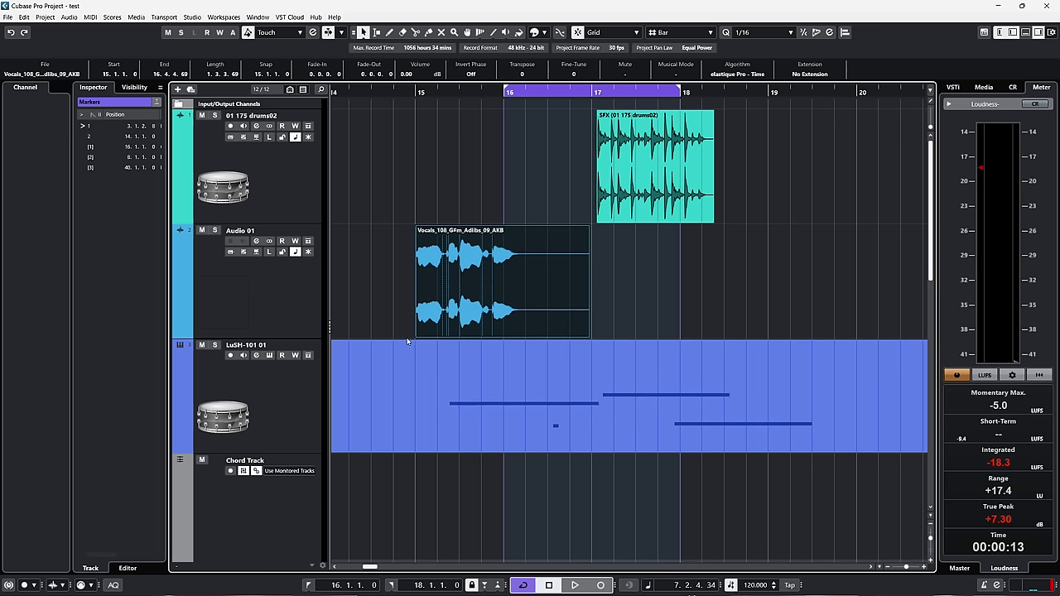
{"action": "left_click", "coordinate": [1025, 33]}
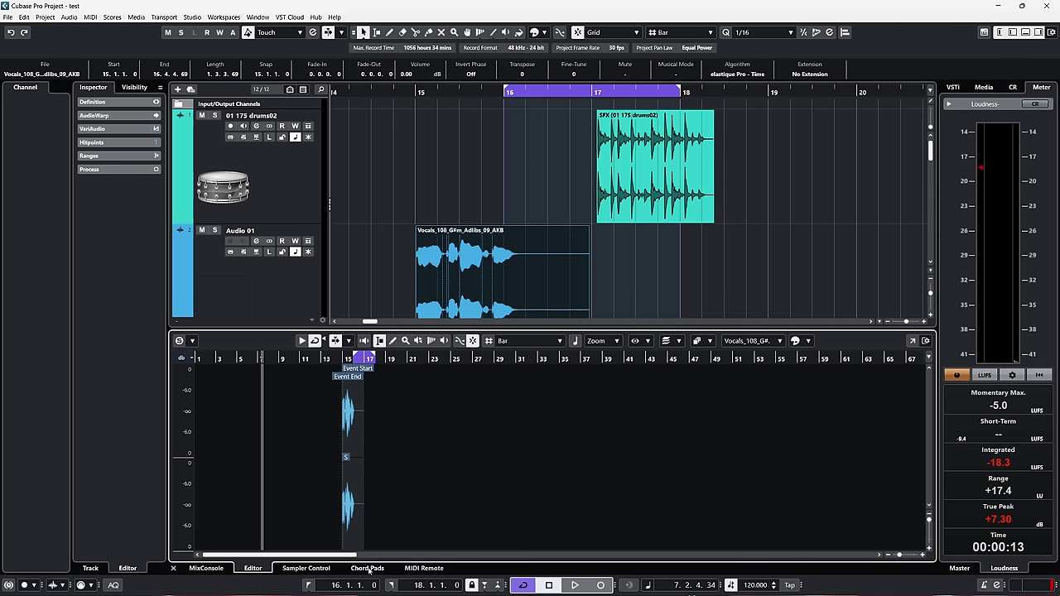
{"action": "left_click", "coordinate": [312, 570]}
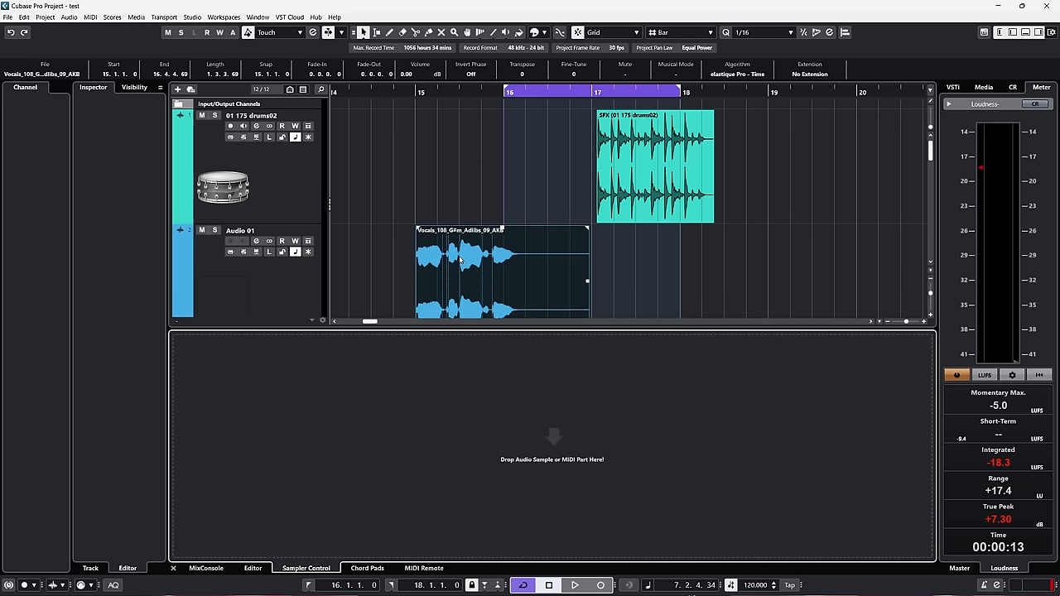
{"action": "left_click_drag", "start_coordinate": [460, 259], "coordinate": [502, 427]}
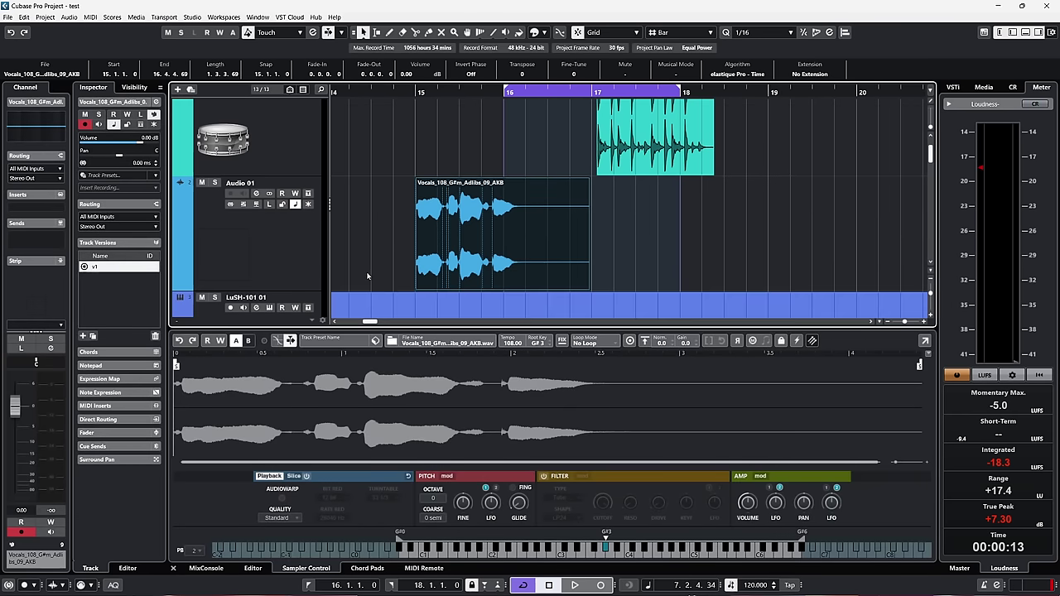
{"action": "scroll", "coordinate": [365, 258], "scroll_direction": "down", "scroll_amount": 5}
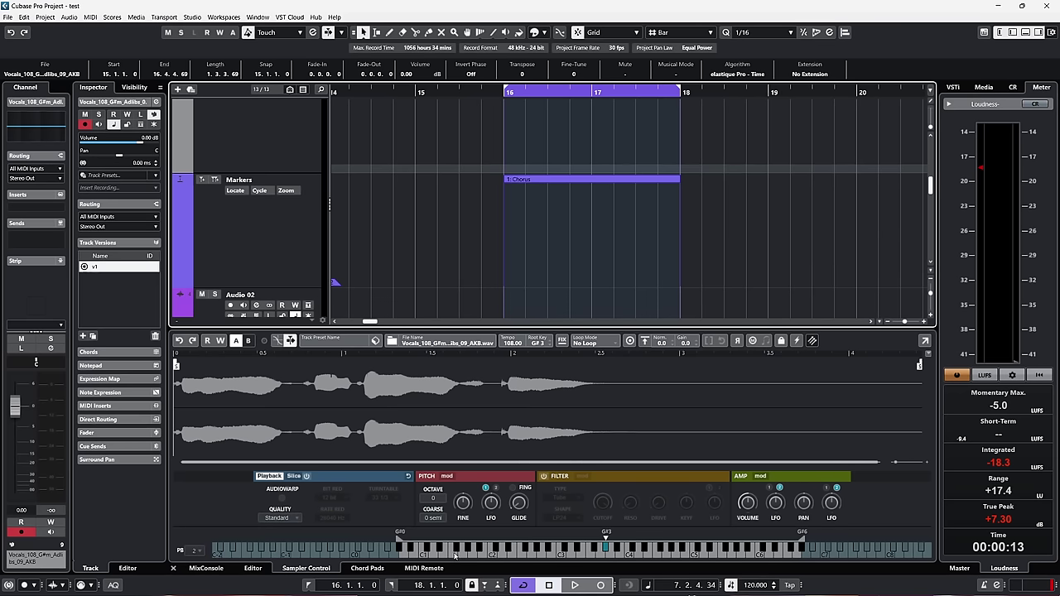
Audition the loaded vocal sample at its root key, at a much higher key and at a much lower key
{"action": "left_click", "coordinate": [605, 553]}
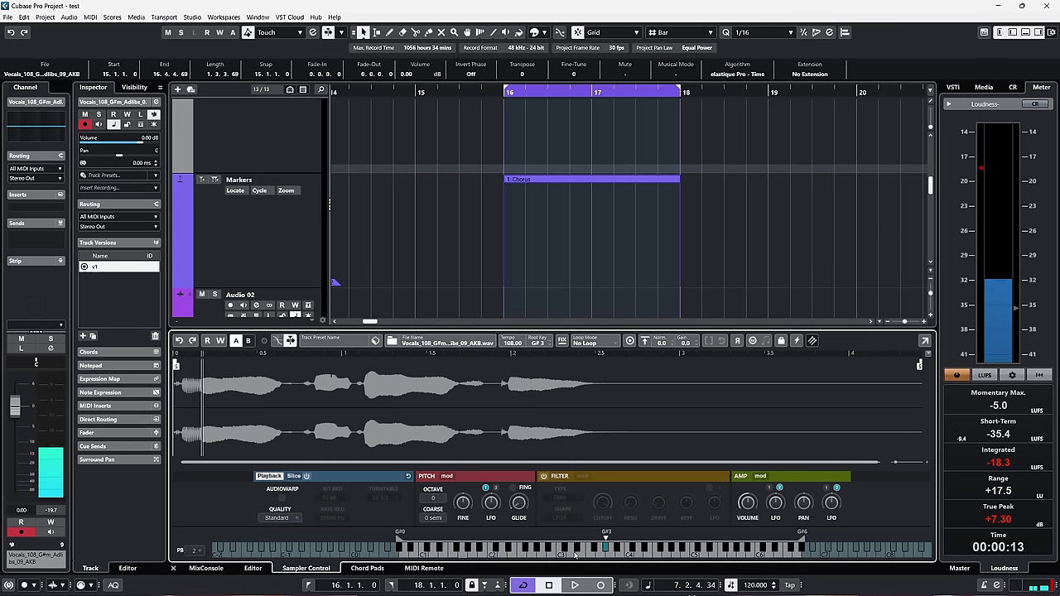
{"action": "left_click", "coordinate": [605, 553]}
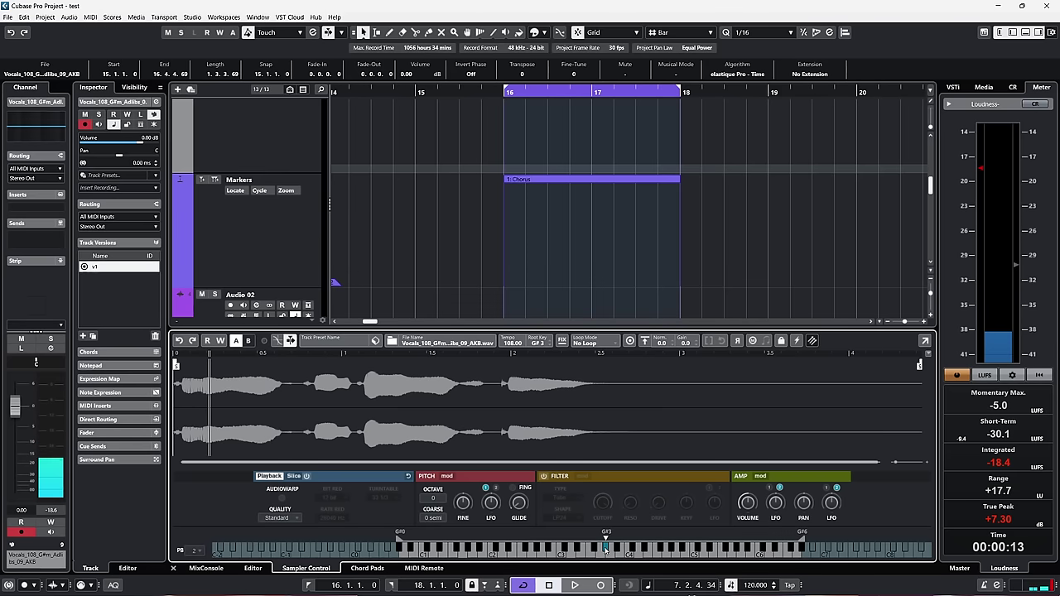
{"action": "left_click", "coordinate": [606, 552]}
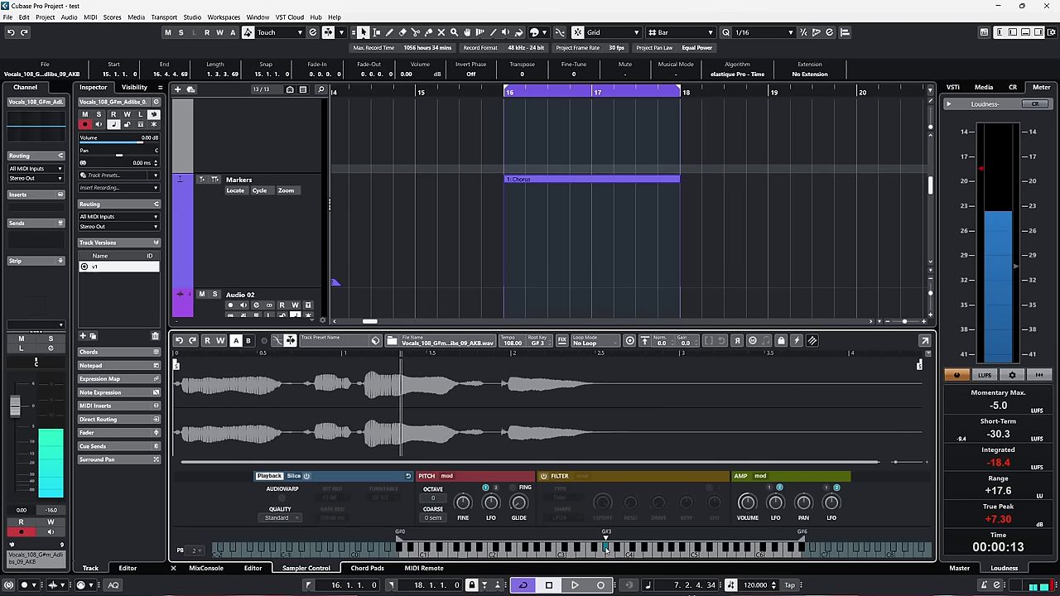
{"action": "left_click", "coordinate": [714, 558]}
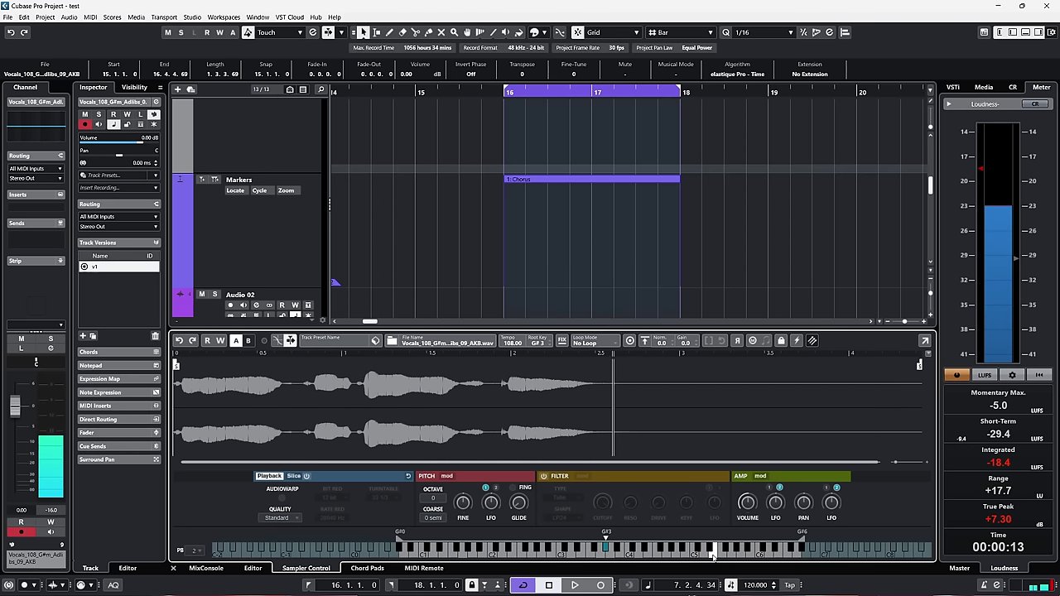
{"action": "left_click", "coordinate": [450, 556]}
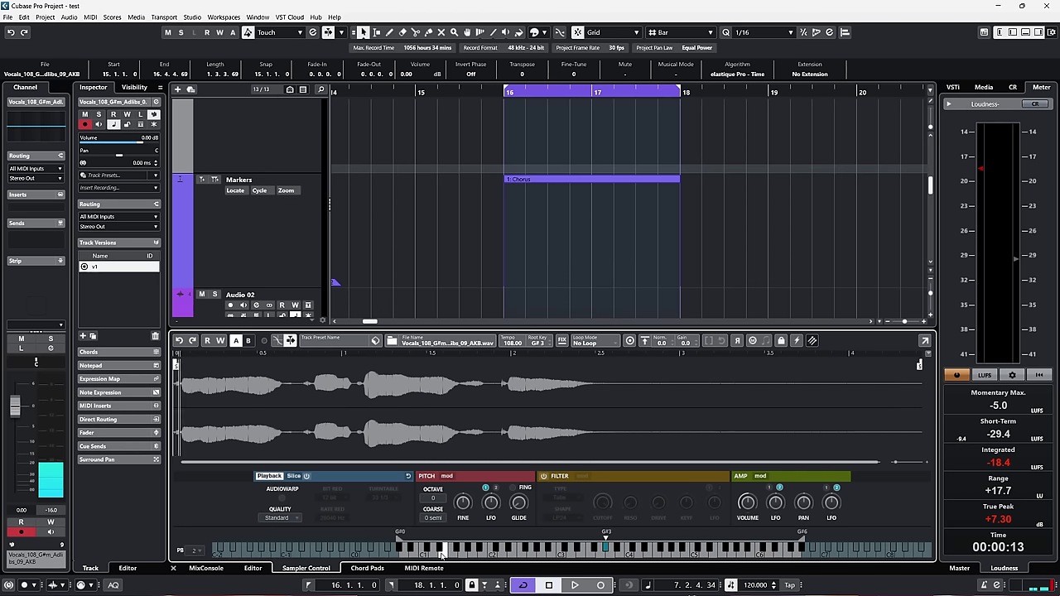
{"action": "left_click", "coordinate": [445, 556]}
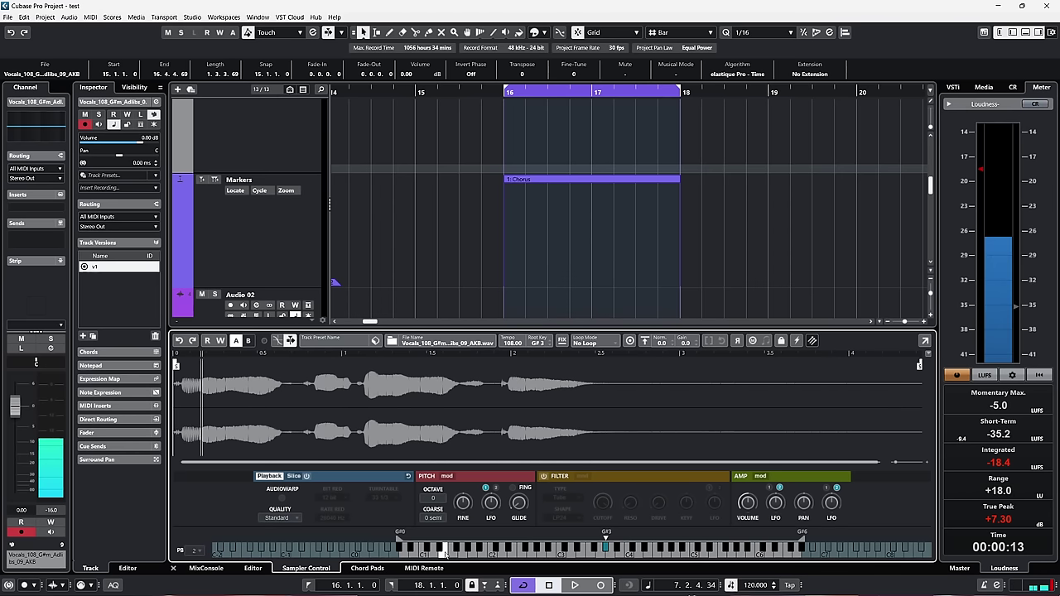
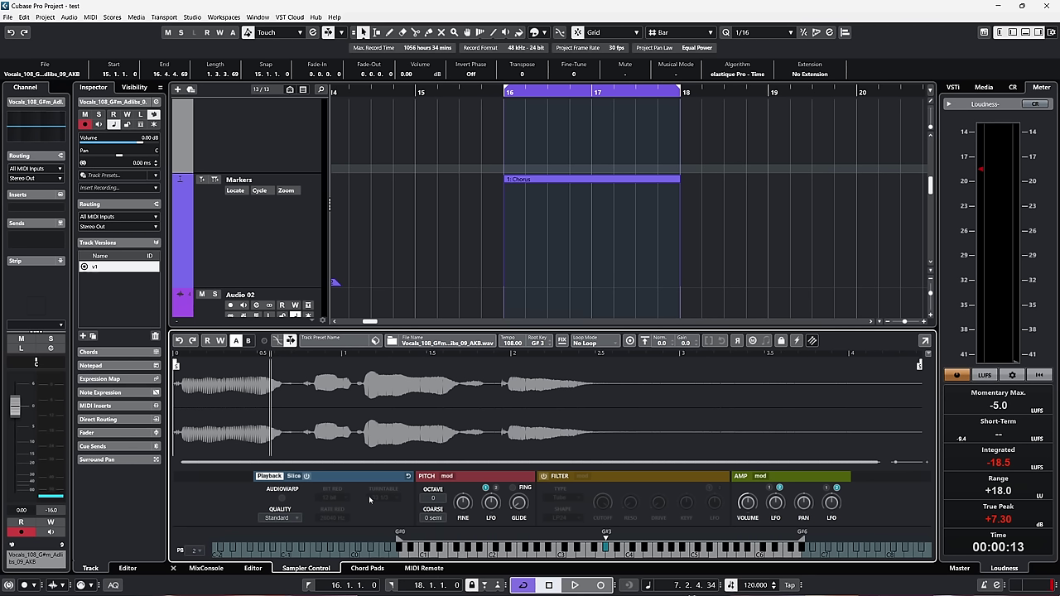
Turn on AudioWarp for the vocal sample and audition a low and a high key in Music mode
{"action": "left_click", "coordinate": [283, 498]}
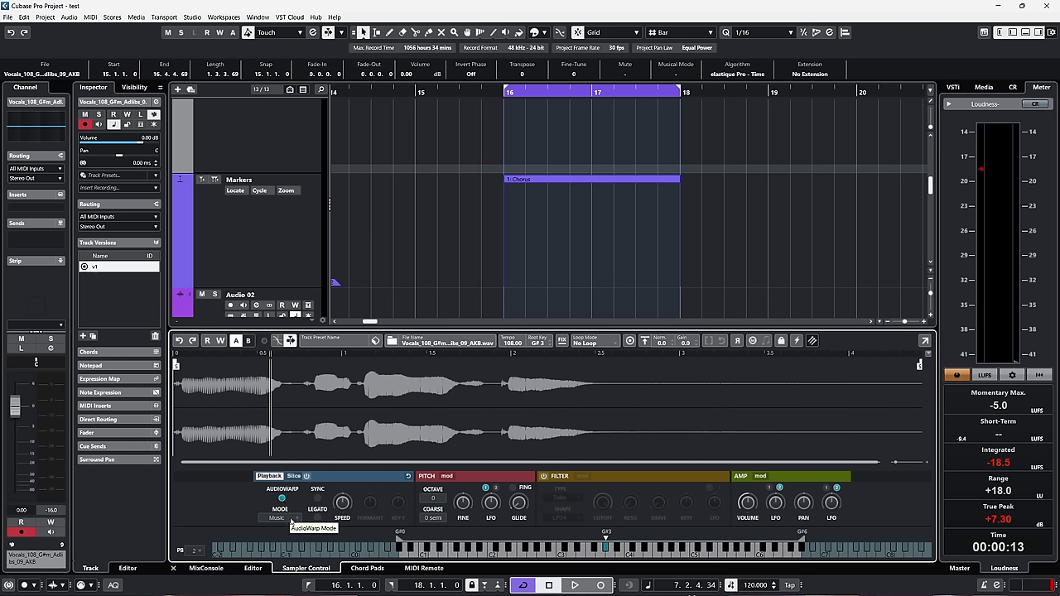
{"action": "left_click", "coordinate": [291, 519]}
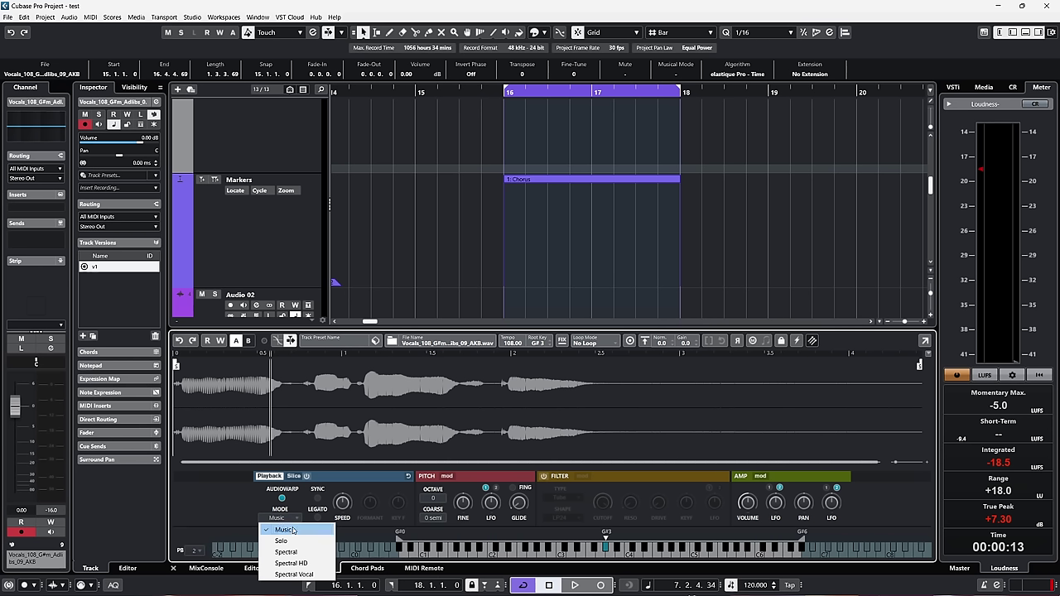
{"action": "left_click", "coordinate": [248, 508]}
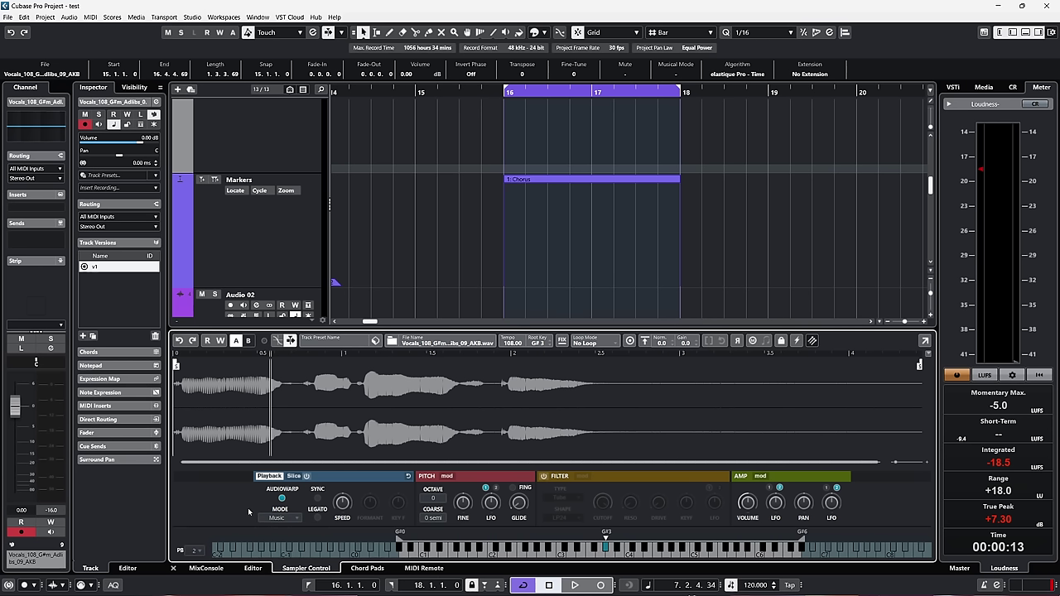
{"action": "left_click", "coordinate": [464, 556]}
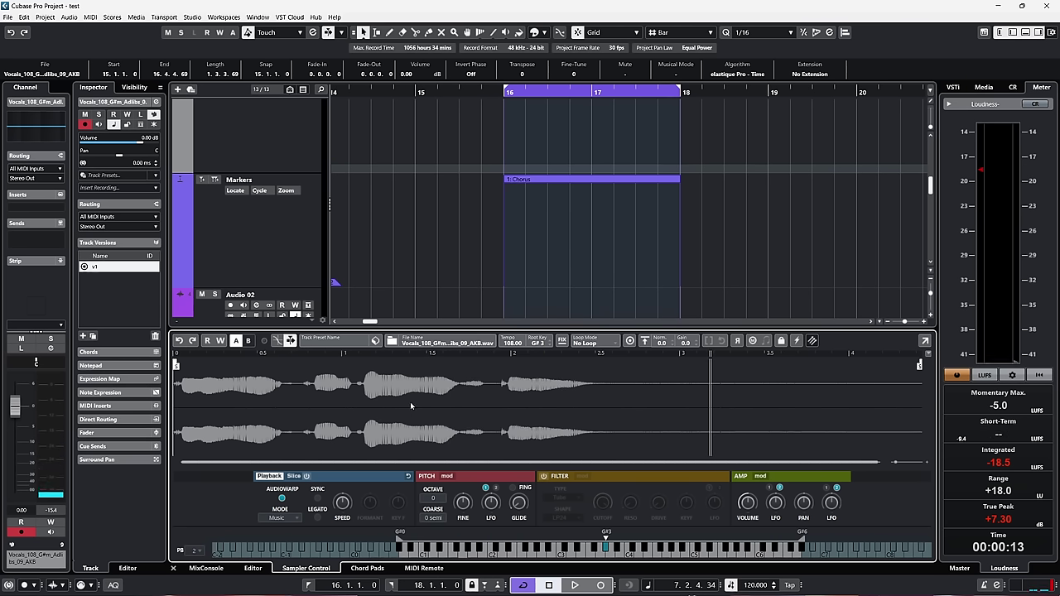
{"action": "left_click", "coordinate": [752, 556]}
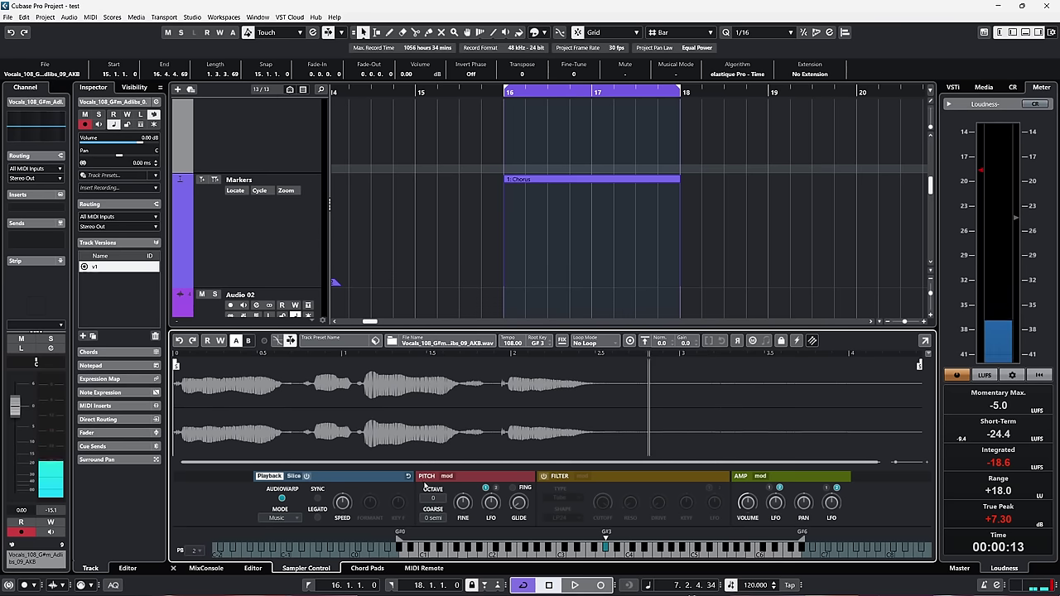
Set the AudioWarp mode to Solo and audition the vocal sample at a low and a high key
{"action": "left_click", "coordinate": [287, 519]}
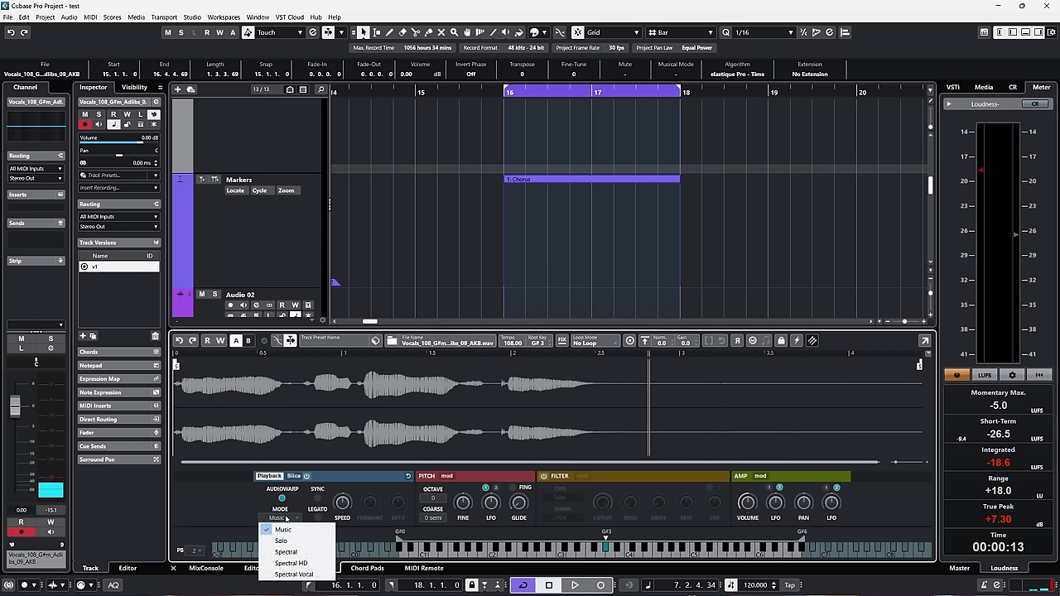
{"action": "left_click", "coordinate": [246, 502]}
{"action": "left_click", "coordinate": [294, 518]}
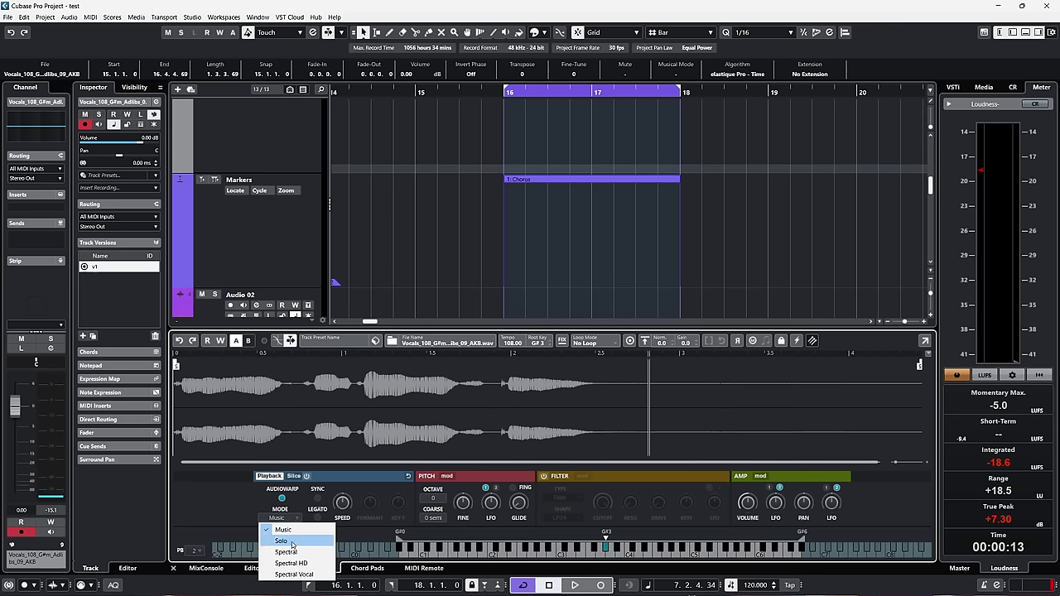
{"action": "left_click", "coordinate": [281, 541]}
{"action": "left_click", "coordinate": [460, 553]}
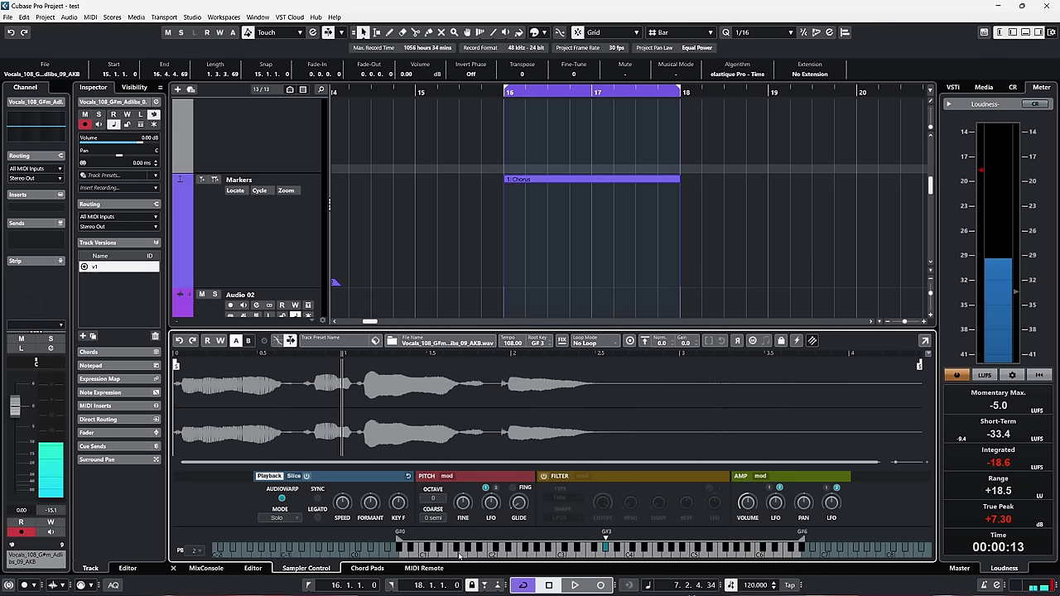
{"action": "left_click", "coordinate": [461, 553]}
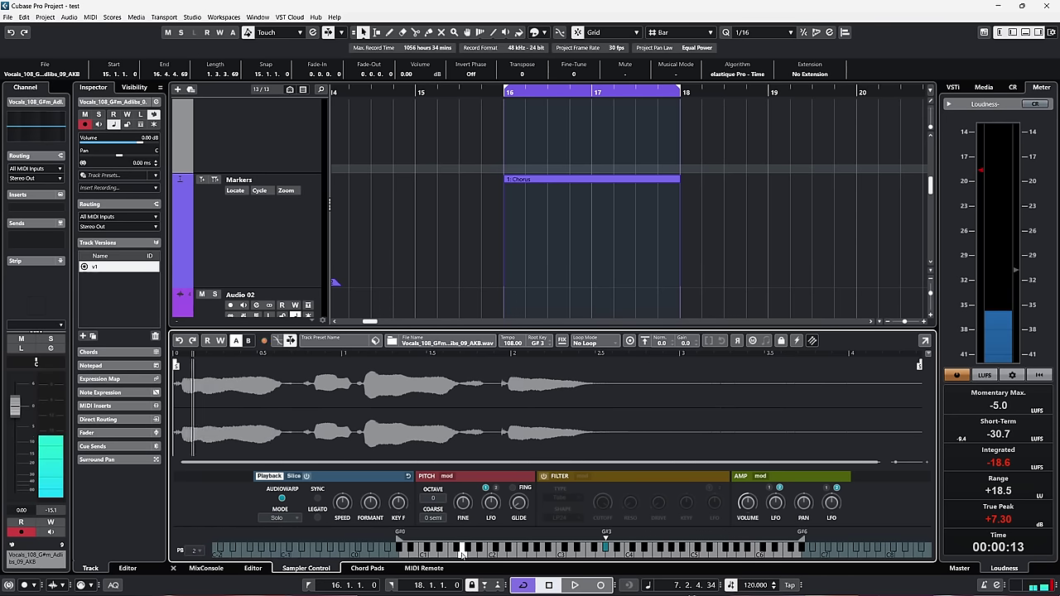
{"action": "left_click", "coordinate": [460, 553]}
{"action": "left_click", "coordinate": [462, 555]}
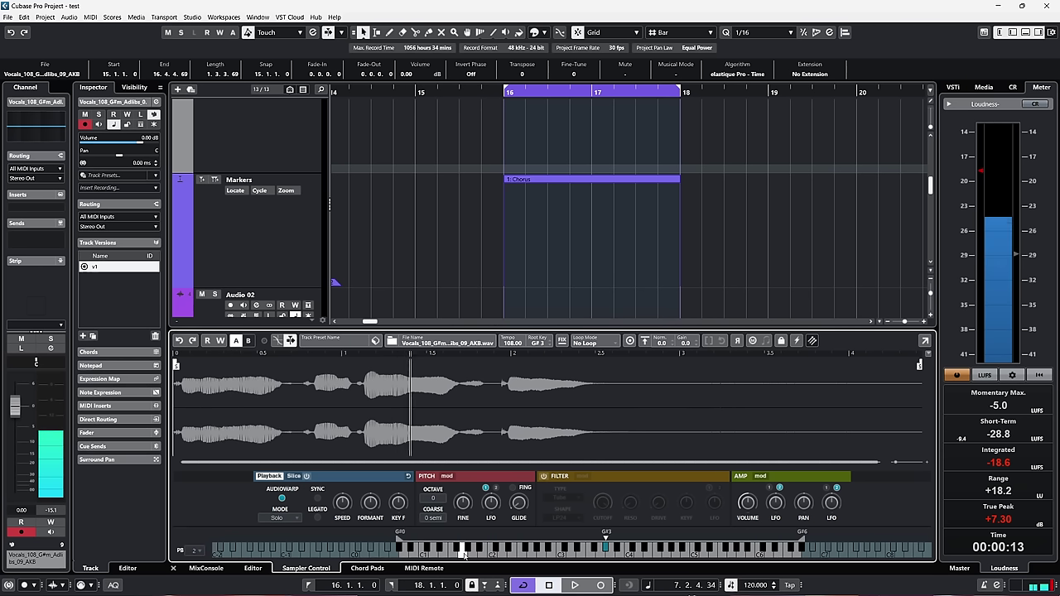
{"action": "left_click", "coordinate": [712, 553]}
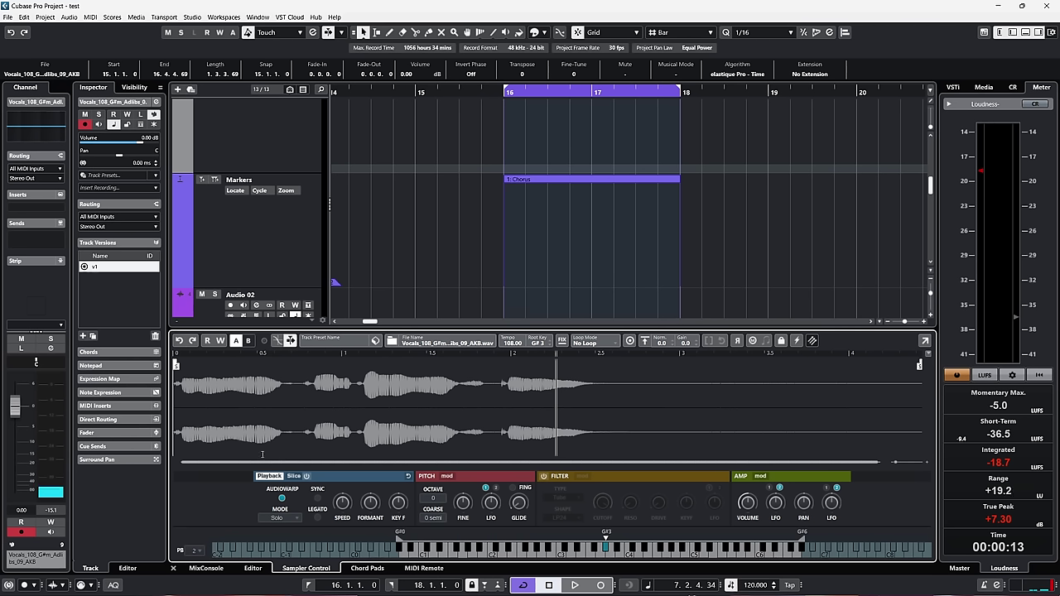
Set the AudioWarp mode to Spectral and audition the vocal sample at a low and a high key
{"action": "left_click", "coordinate": [286, 519]}
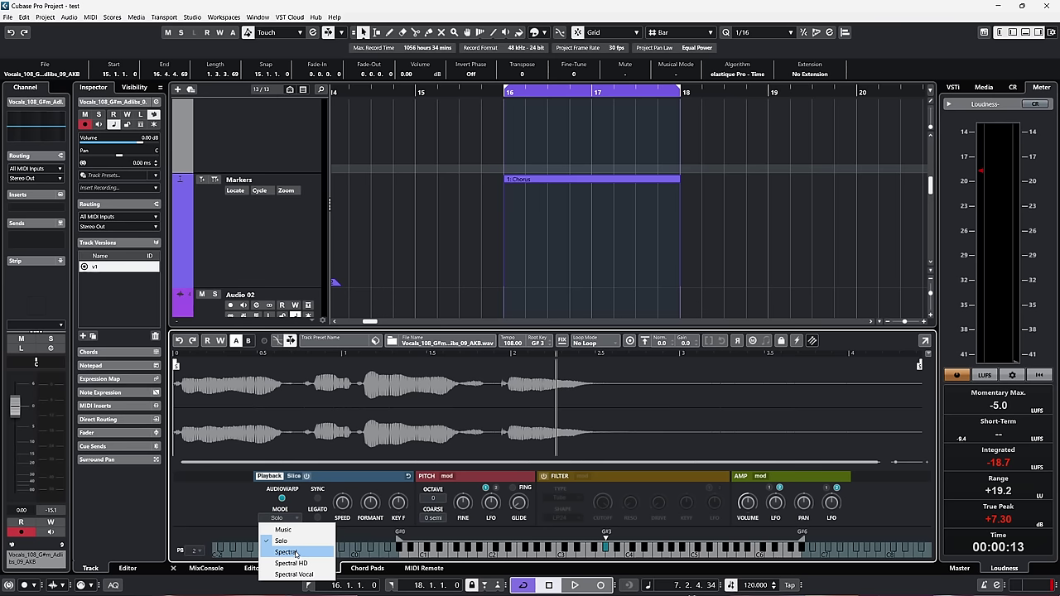
{"action": "left_click", "coordinate": [296, 552]}
{"action": "left_click", "coordinate": [453, 556]}
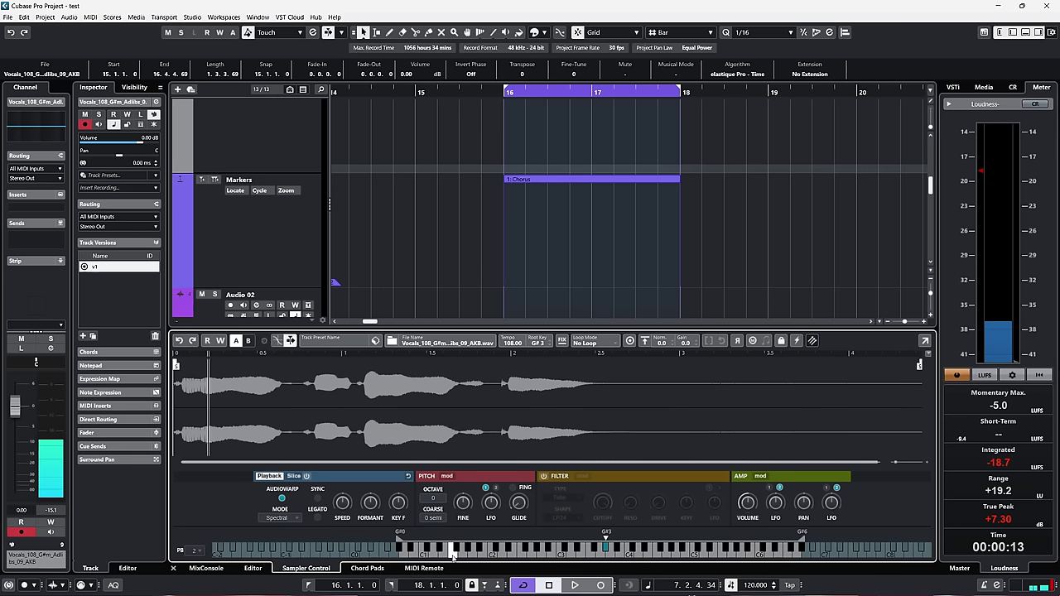
{"action": "left_click", "coordinate": [732, 553]}
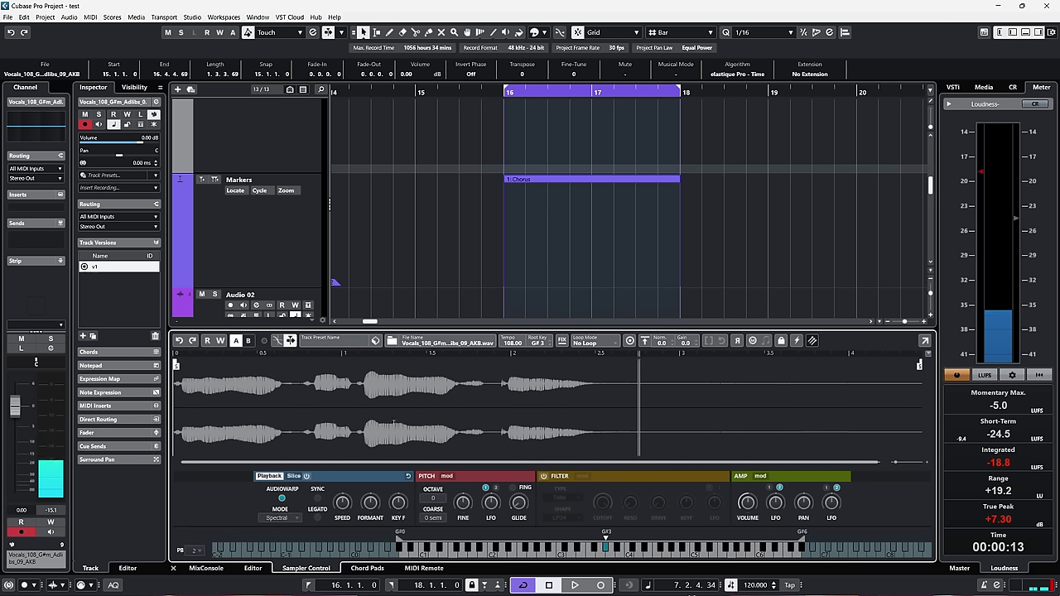
Set the AudioWarp mode to Spectral HD and audition the vocal sample at a low and a high key
{"action": "left_click", "coordinate": [279, 517]}
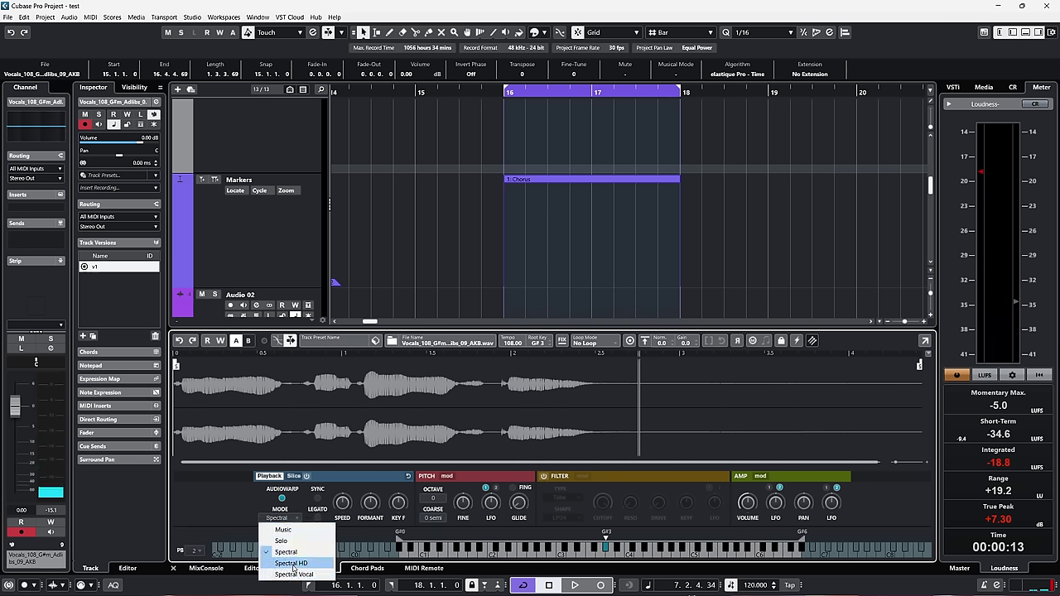
{"action": "left_click", "coordinate": [290, 563]}
{"action": "left_click", "coordinate": [444, 555]}
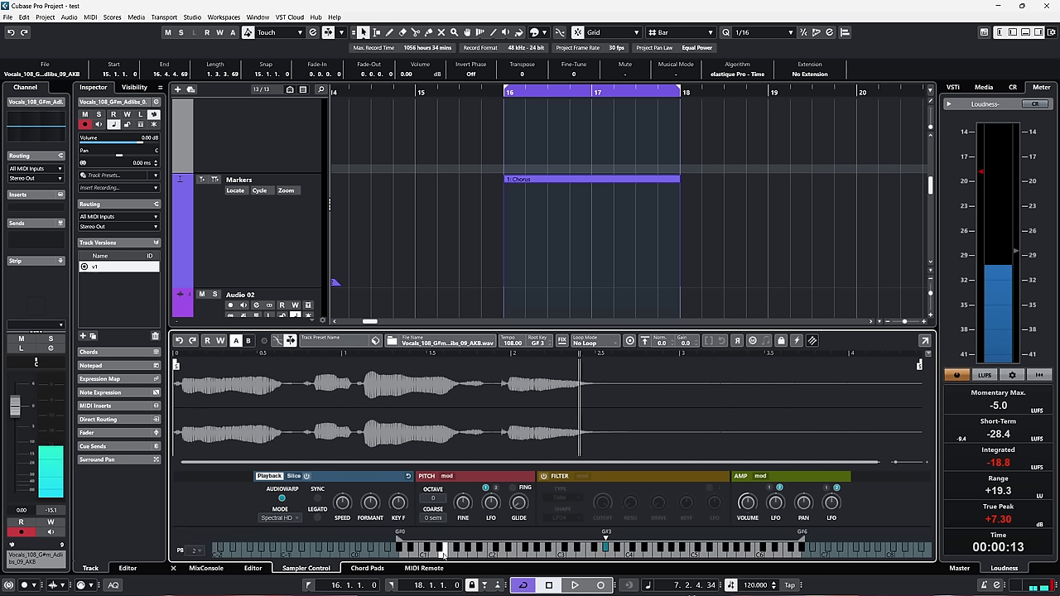
{"action": "left_click", "coordinate": [741, 556]}
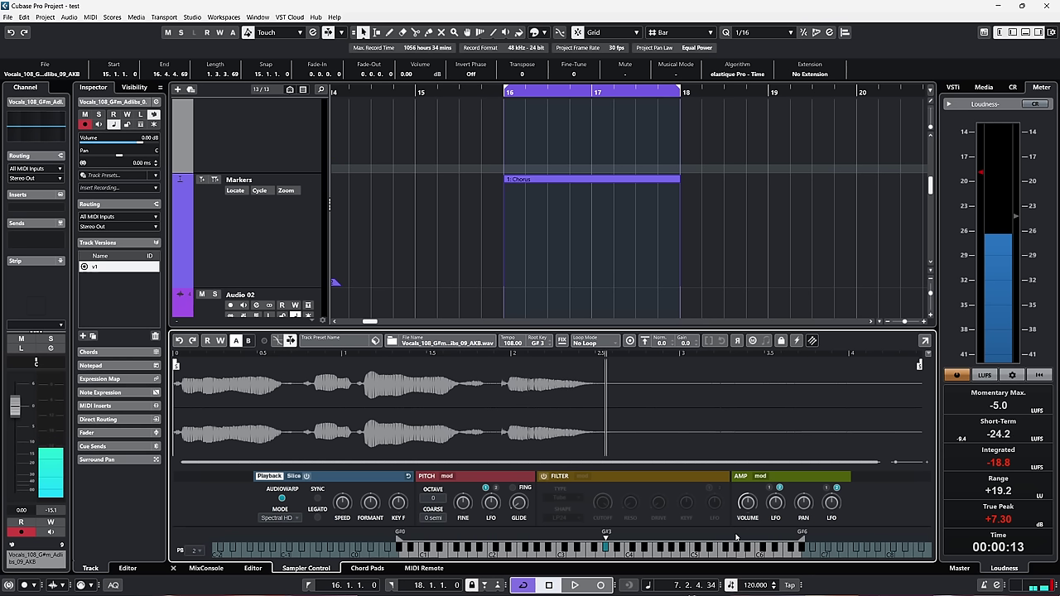
Set the AudioWarp mode to Spectral Vocal and audition the vocal sample at a low and a high key
{"action": "left_click", "coordinate": [277, 517]}
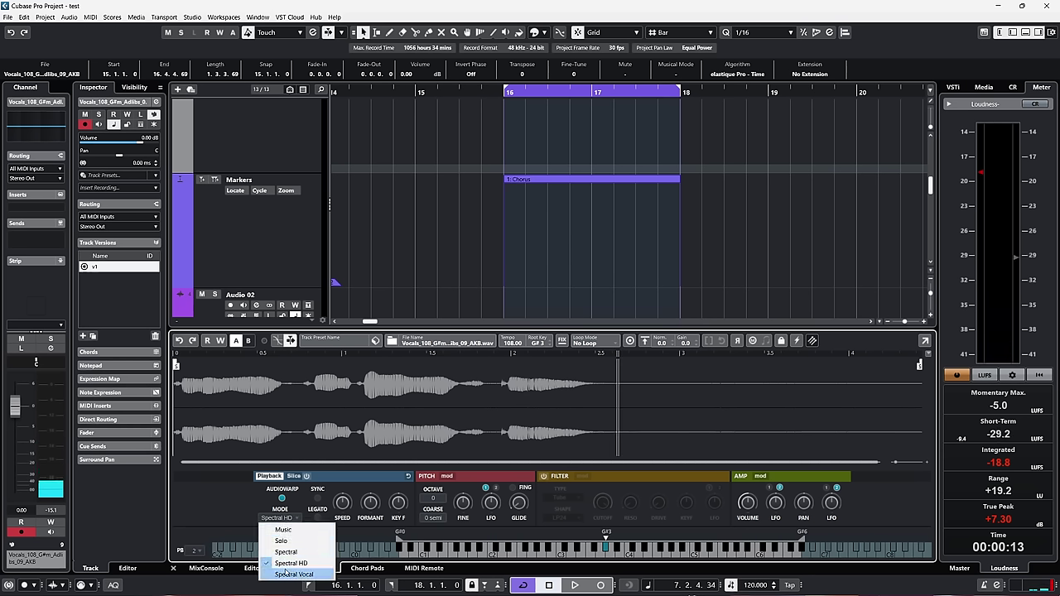
{"action": "left_click", "coordinate": [291, 574]}
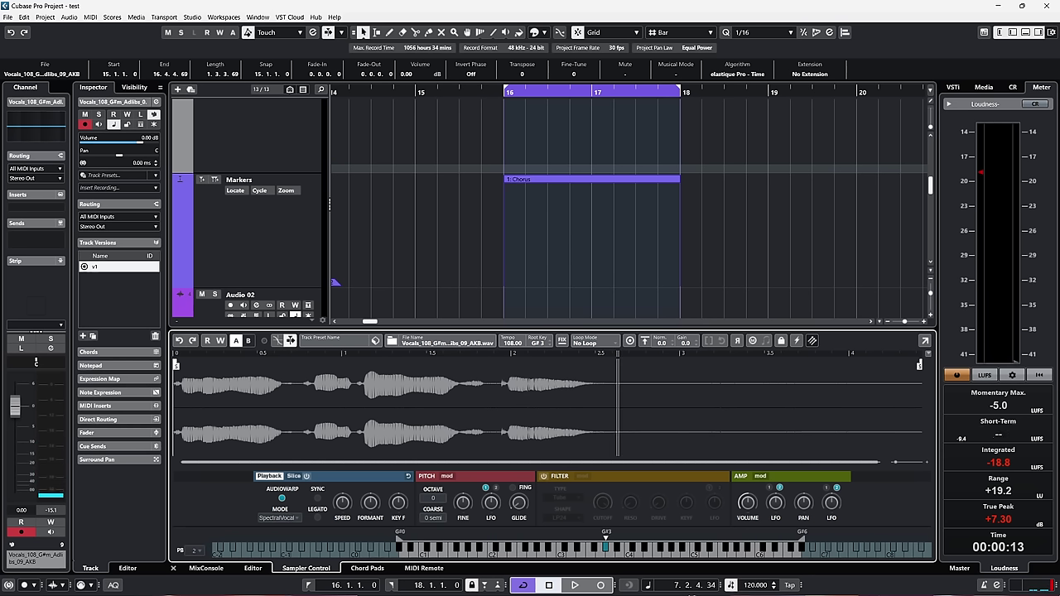
{"action": "left_click", "coordinate": [444, 553]}
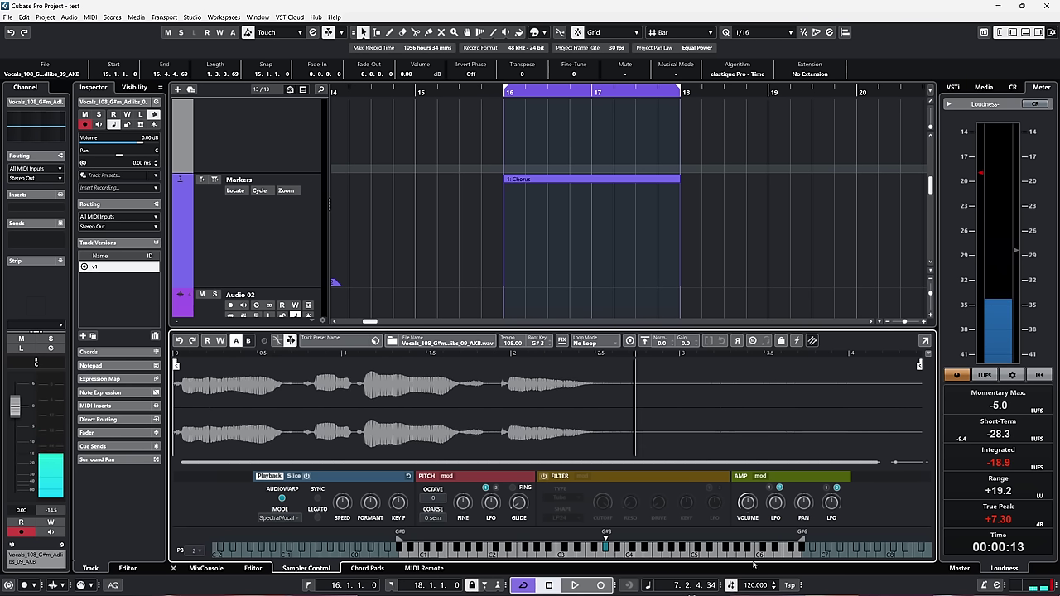
{"action": "left_click", "coordinate": [728, 555]}
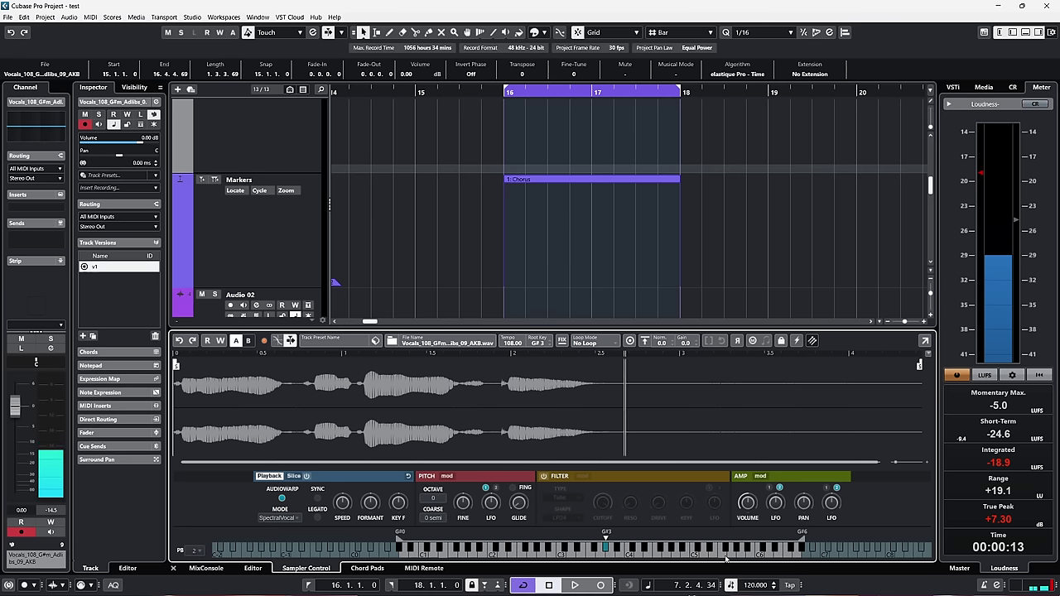
Turn off AudioWarp, open the pitch modulation envelope and move its upper node to about 0.26 s
{"action": "left_click", "coordinate": [283, 499]}
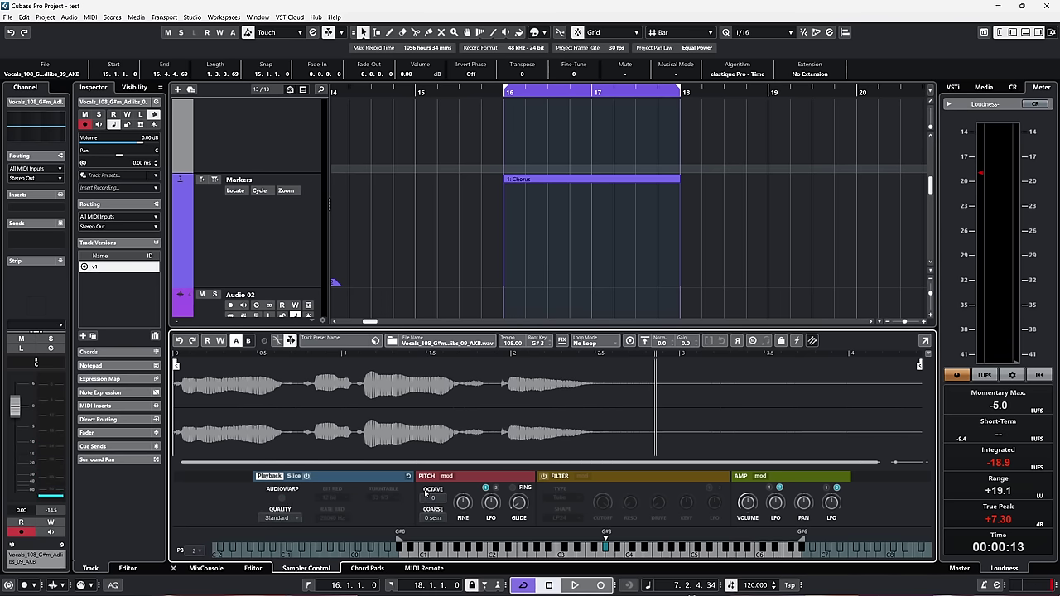
{"action": "left_click", "coordinate": [447, 477]}
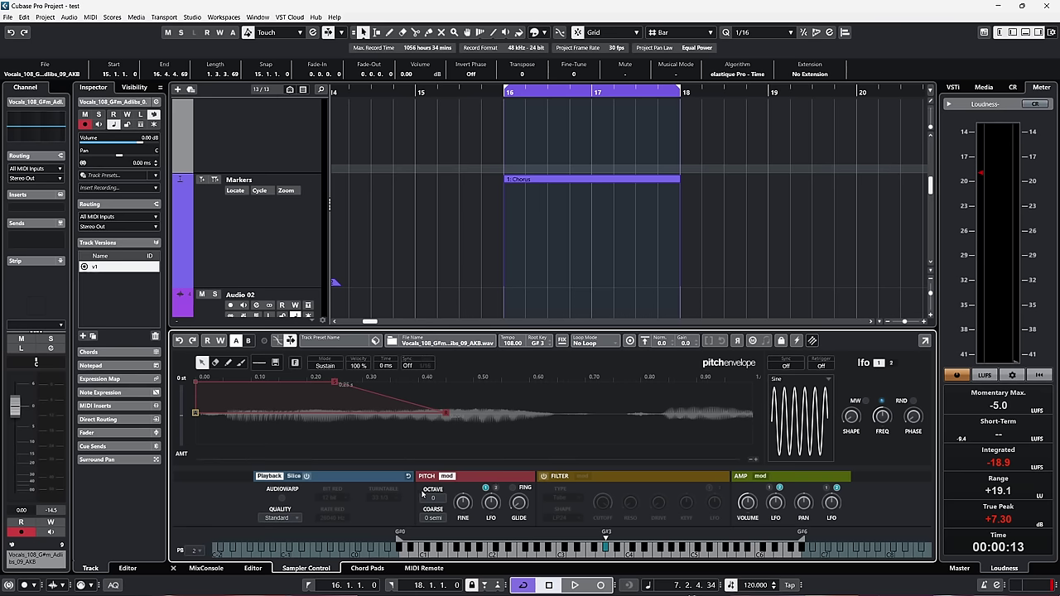
{"action": "left_click", "coordinate": [260, 363]}
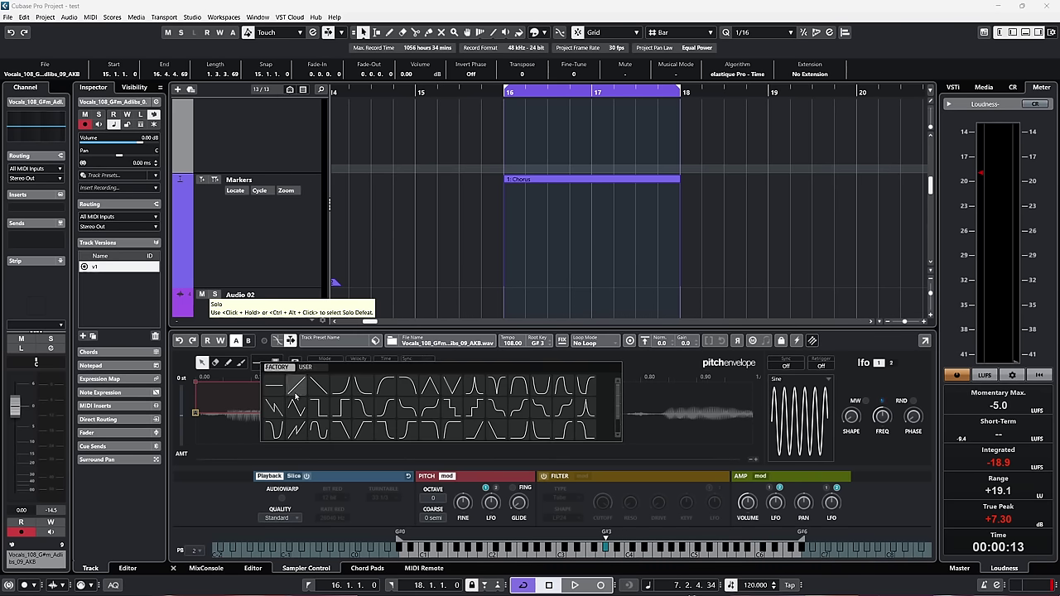
{"action": "left_click", "coordinate": [219, 496]}
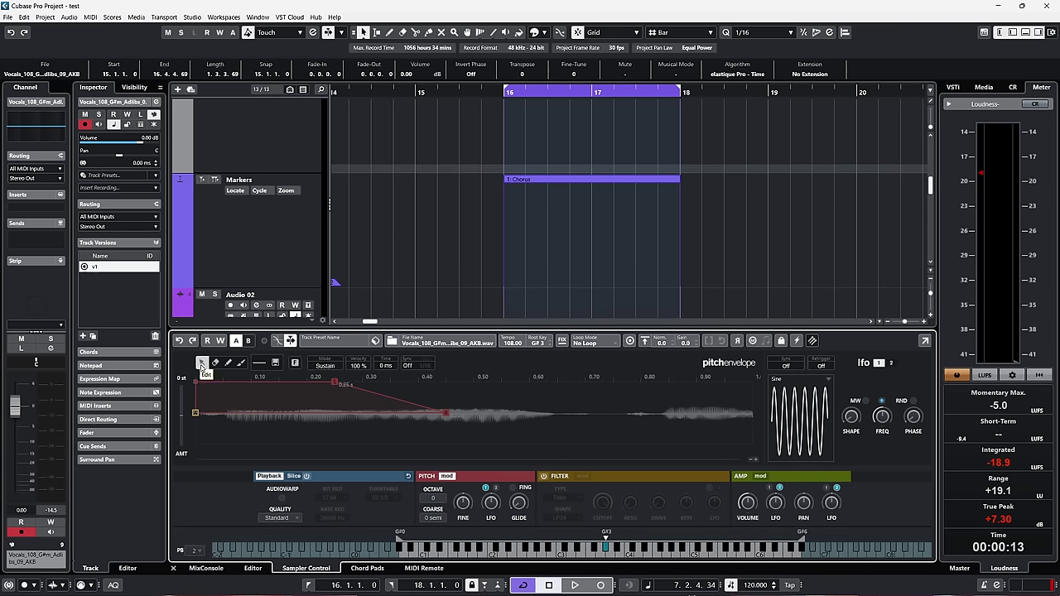
{"action": "left_click_drag", "start_coordinate": [334, 381], "coordinate": [341, 382]}
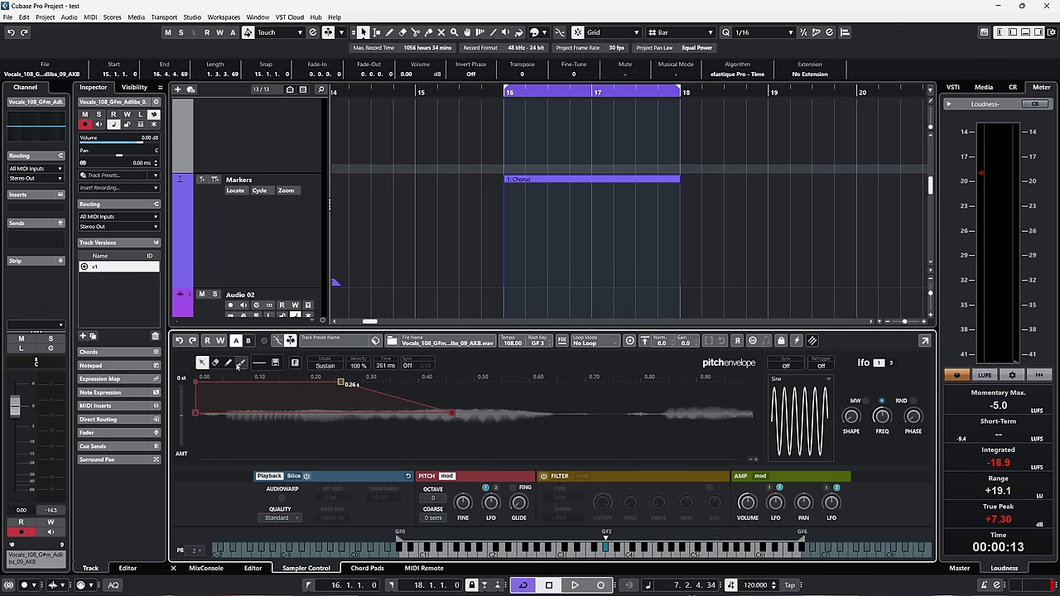
Draw an exponentially rising factory curve into the pitch envelope with a 48 st amount and audition the sample at its root key
{"action": "left_click", "coordinate": [216, 362]}
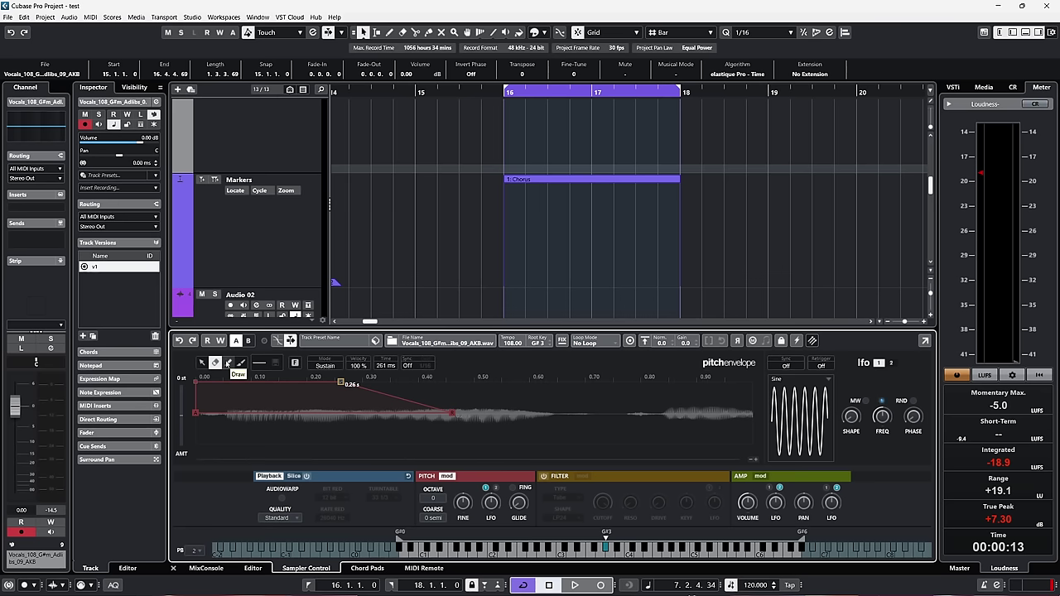
{"action": "left_click", "coordinate": [228, 363]}
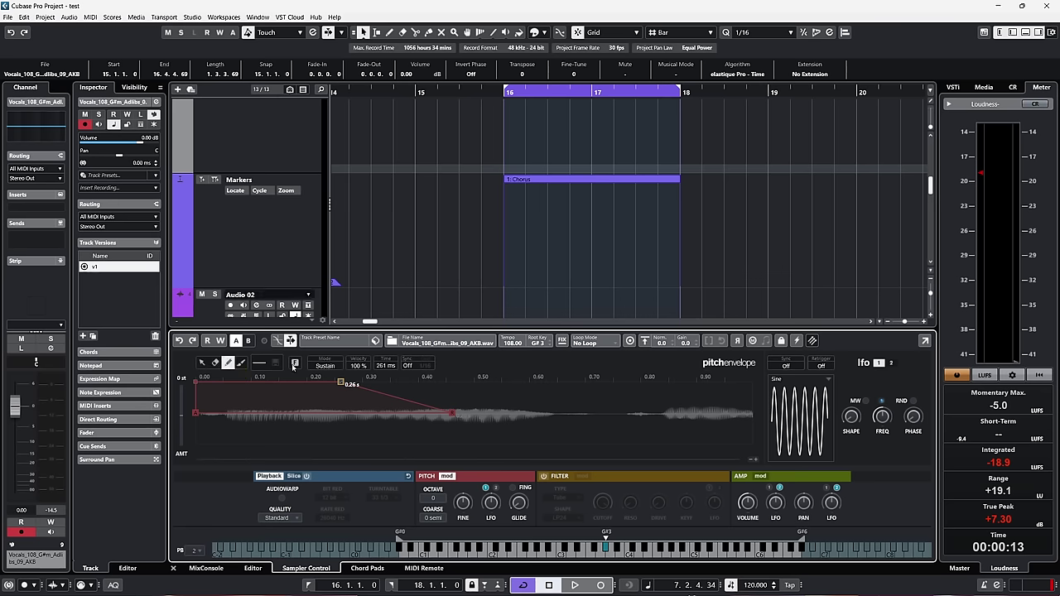
{"action": "left_click", "coordinate": [260, 363]}
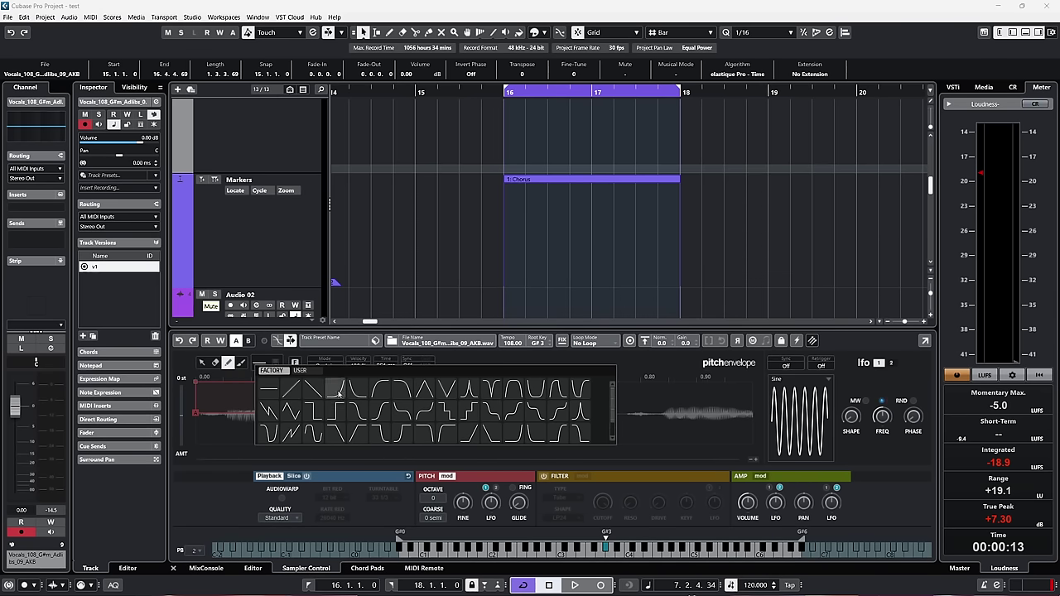
{"action": "left_click", "coordinate": [337, 392]}
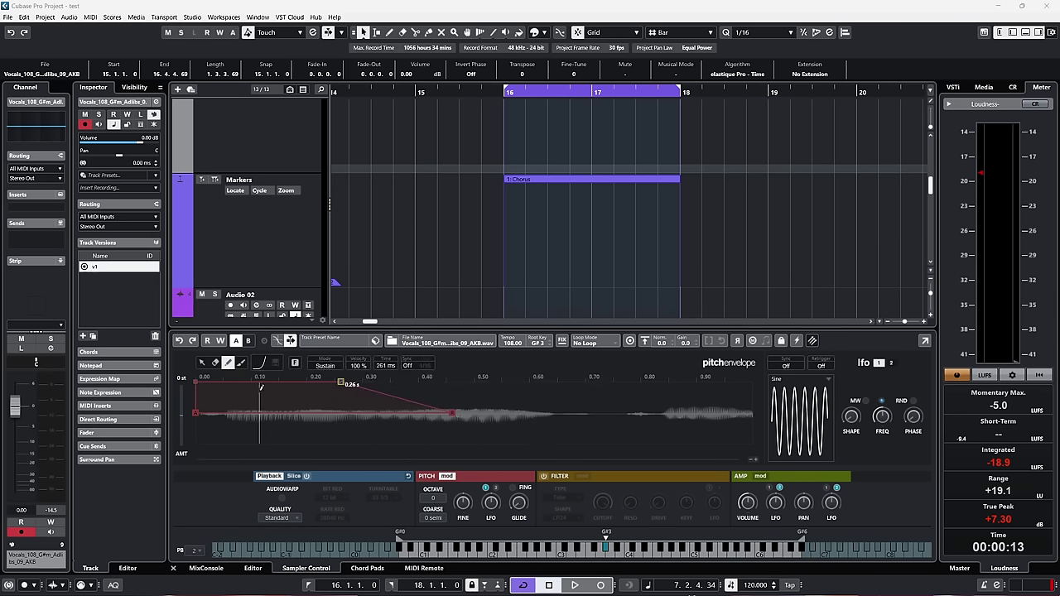
{"action": "left_click_drag", "start_coordinate": [231, 382], "coordinate": [346, 382]}
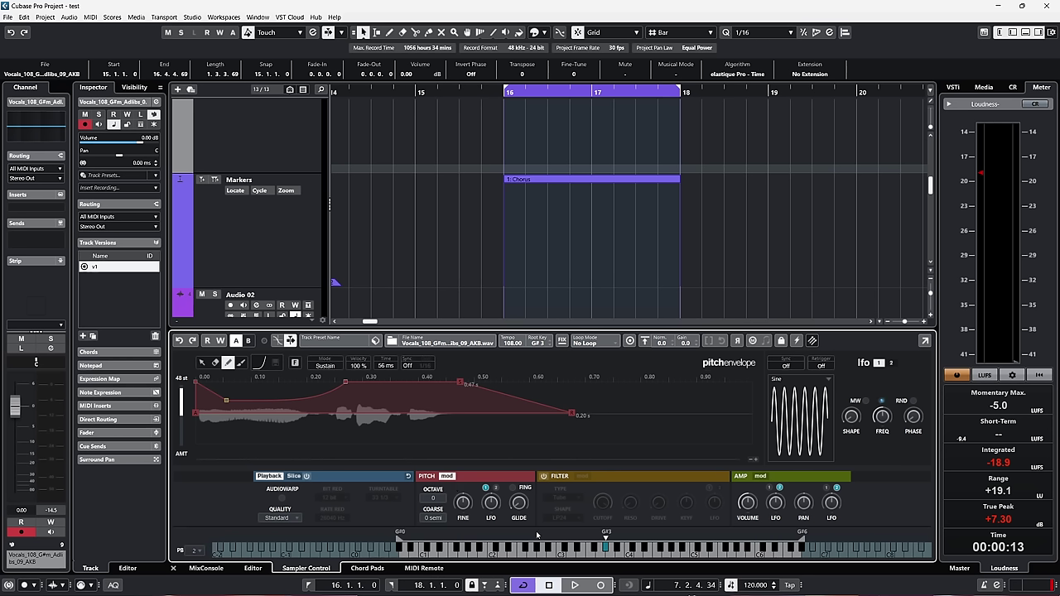
{"action": "left_click", "coordinate": [606, 549]}
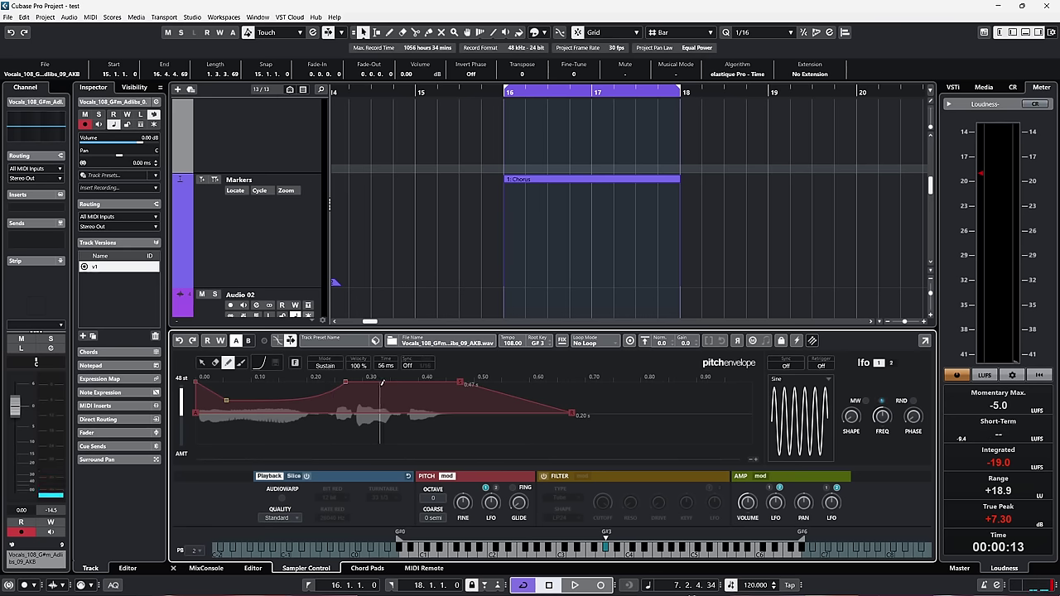
Extend the pitch envelope with the triangle-wave factory shape, audition it at the root key, and undo the drawn envelope edits
{"action": "left_click", "coordinate": [261, 364]}
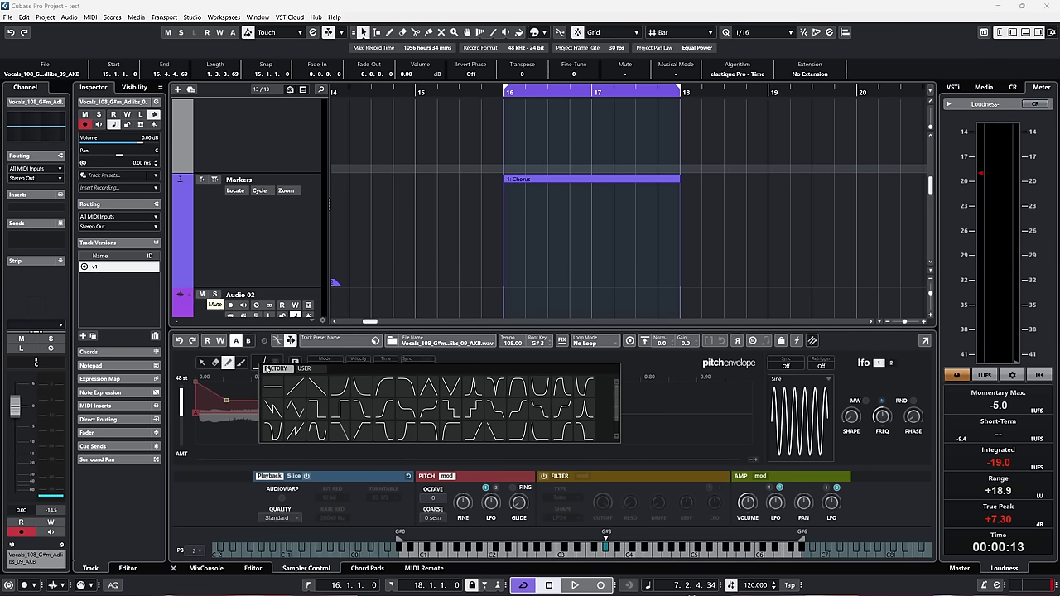
{"action": "left_click", "coordinate": [295, 408]}
{"action": "left_click_drag", "start_coordinate": [385, 381], "coordinate": [610, 494]}
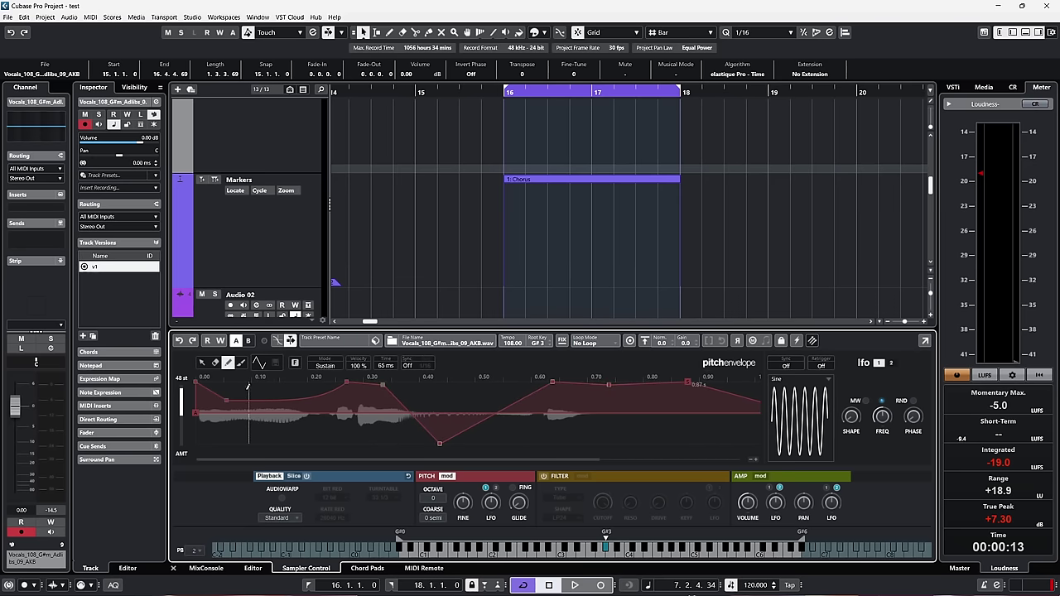
{"action": "left_click", "coordinate": [605, 551]}
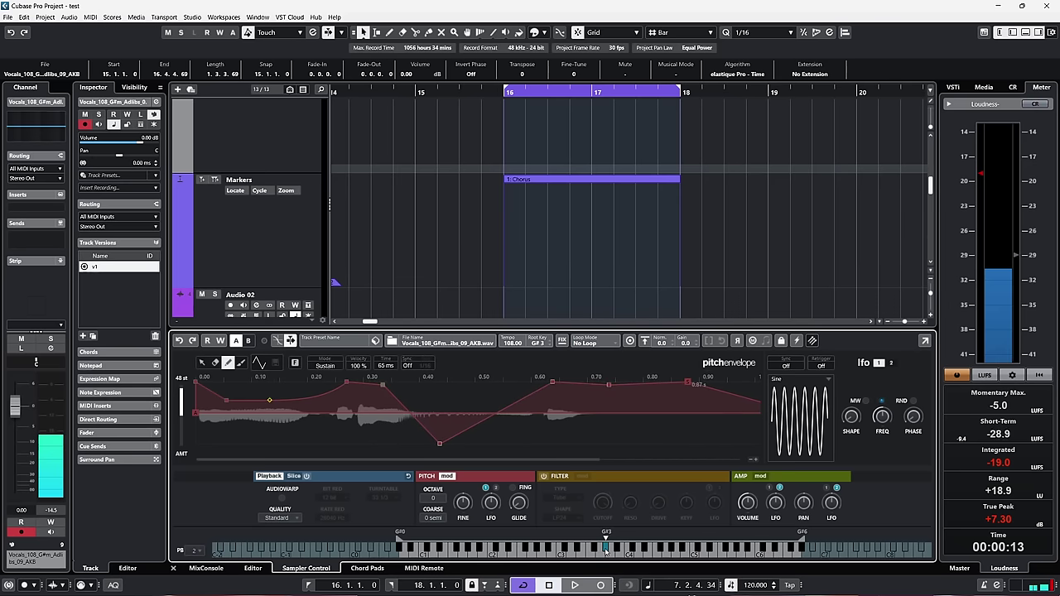
{"action": "key", "text": "ctrl+z"}
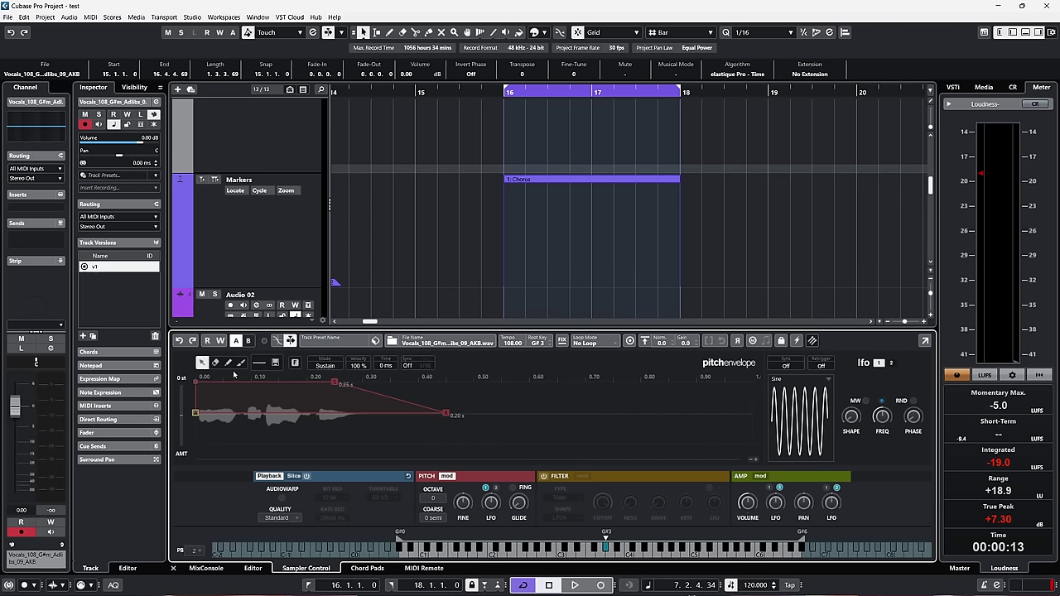
Paint a continuous up-and-down pitch envelope across the vocal sample with the Paint tool and audition it at the root key
{"action": "left_click", "coordinate": [259, 363]}
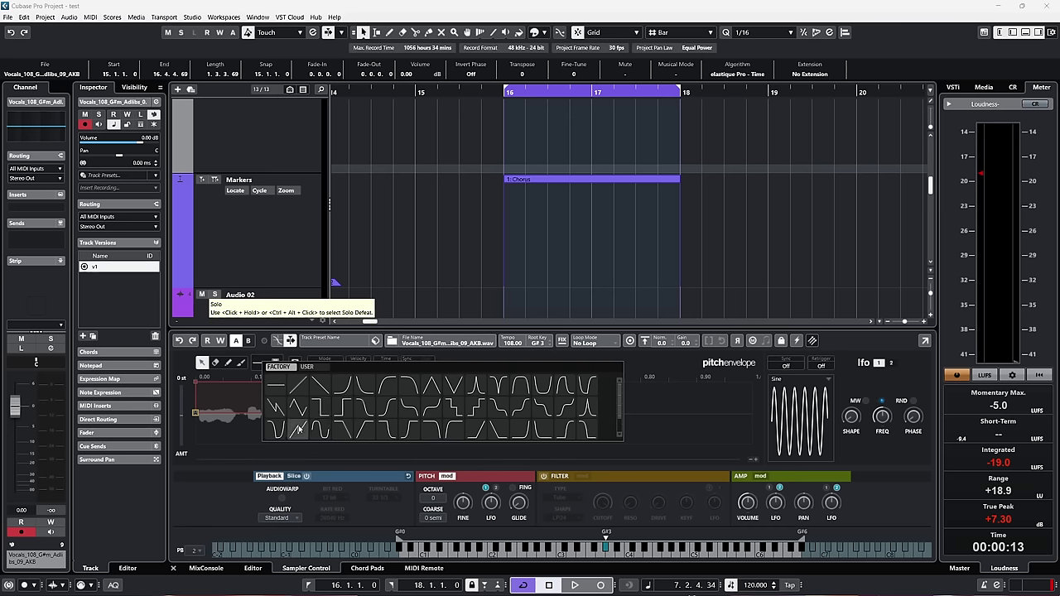
{"action": "left_click", "coordinate": [297, 406]}
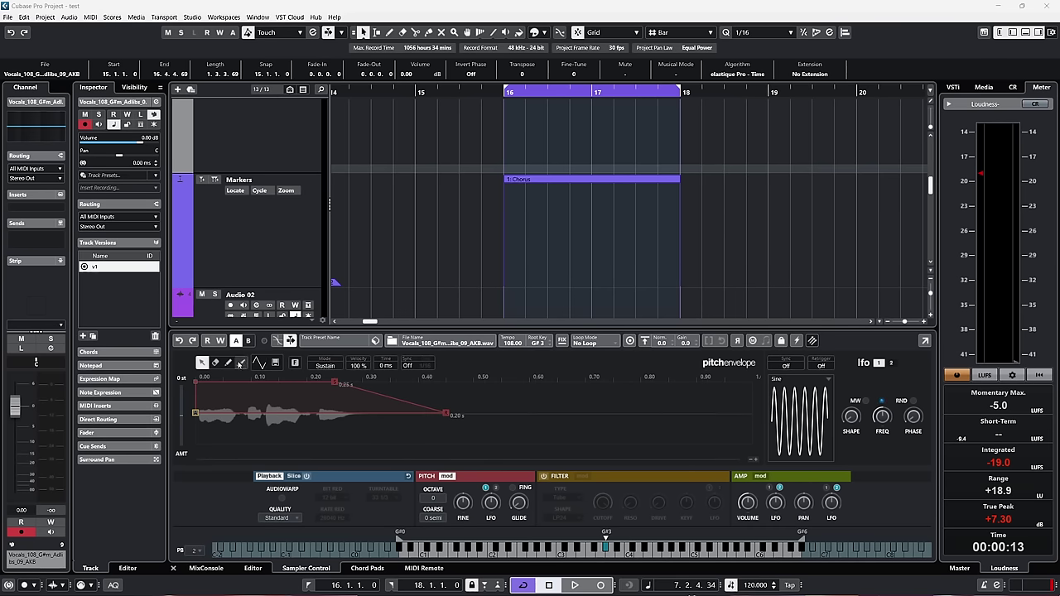
{"action": "left_click", "coordinate": [240, 364]}
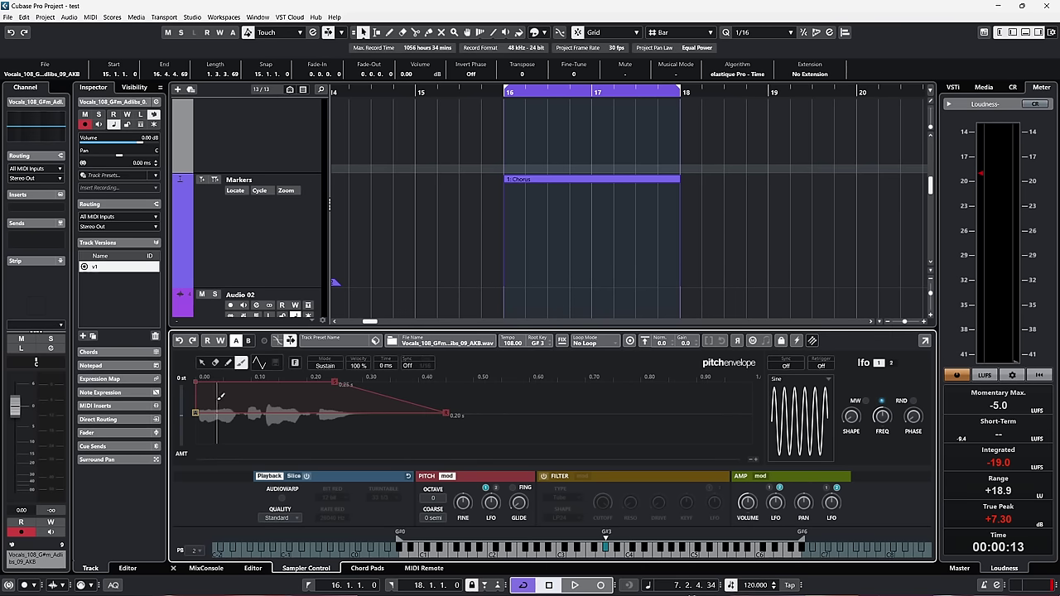
{"action": "left_click_drag", "start_coordinate": [217, 389], "coordinate": [752, 403]}
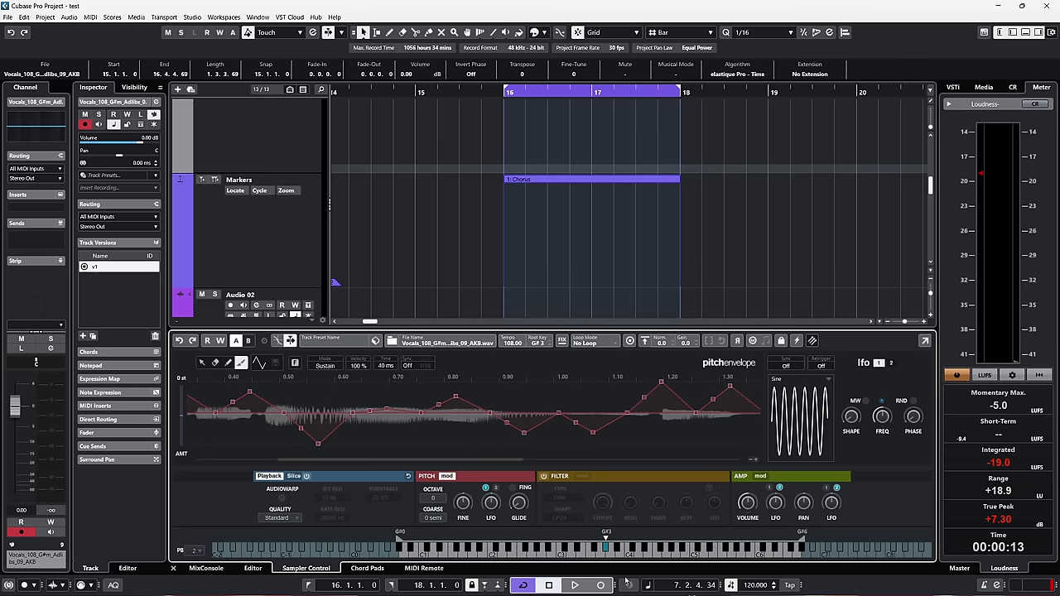
{"action": "left_click", "coordinate": [606, 548]}
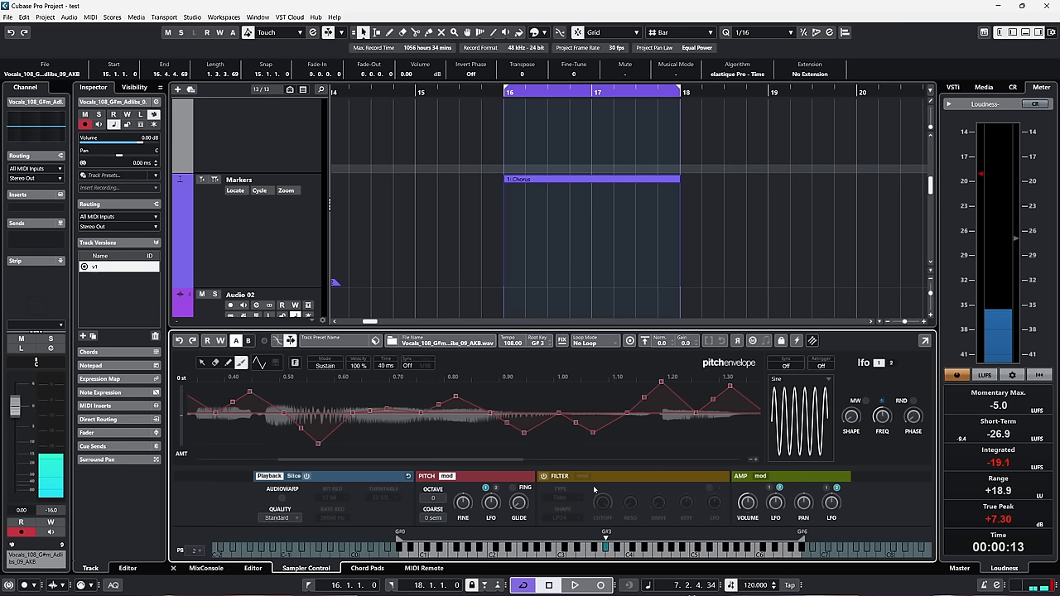
Turn AudioWarp back on for the vocal sample and set its mode to Spectral
{"action": "left_click", "coordinate": [258, 364]}
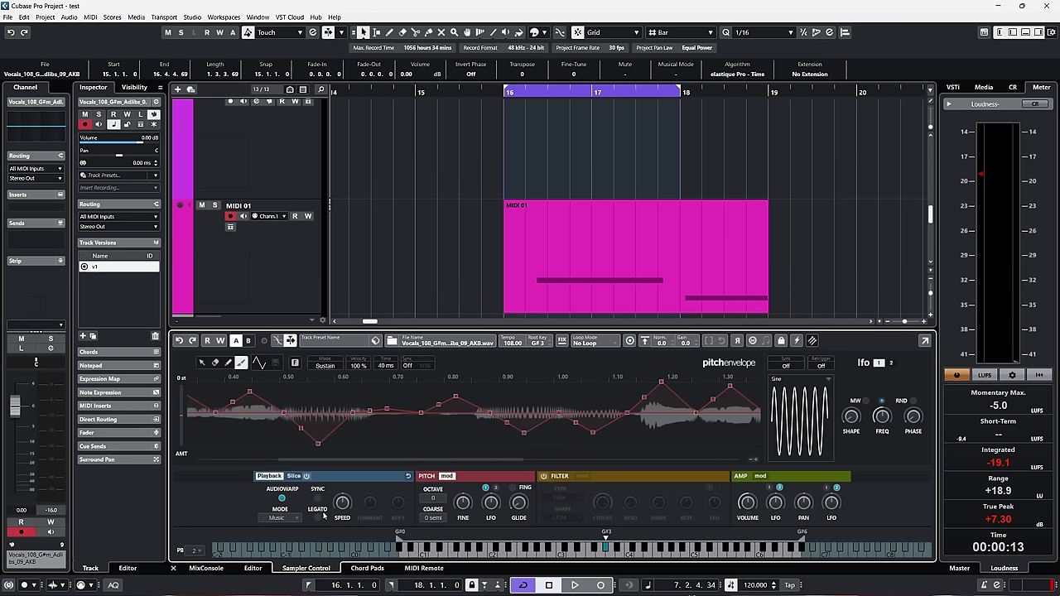
{"action": "left_click", "coordinate": [282, 518]}
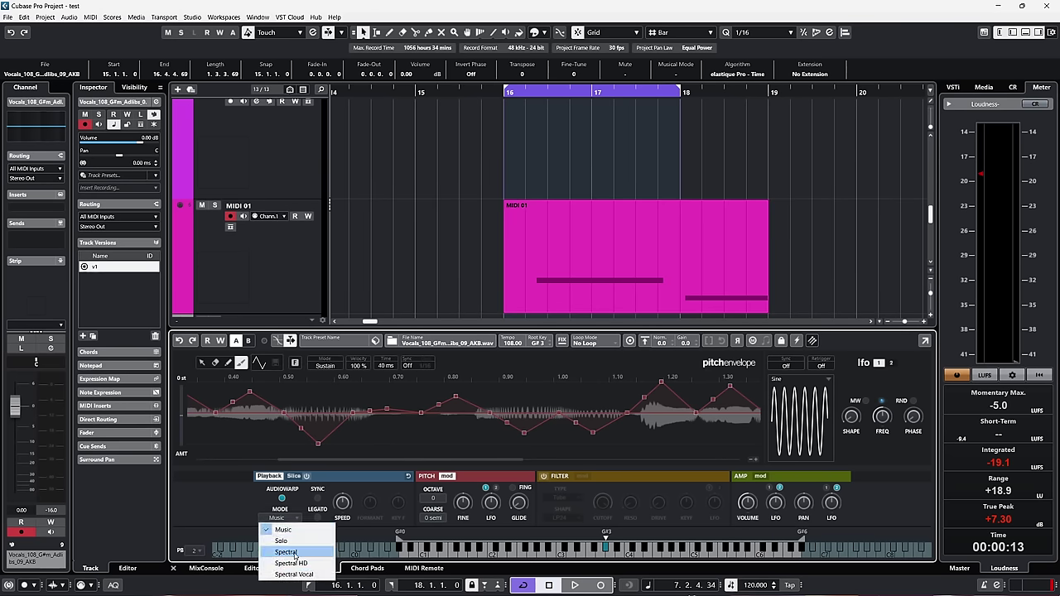
{"action": "left_click", "coordinate": [290, 552]}
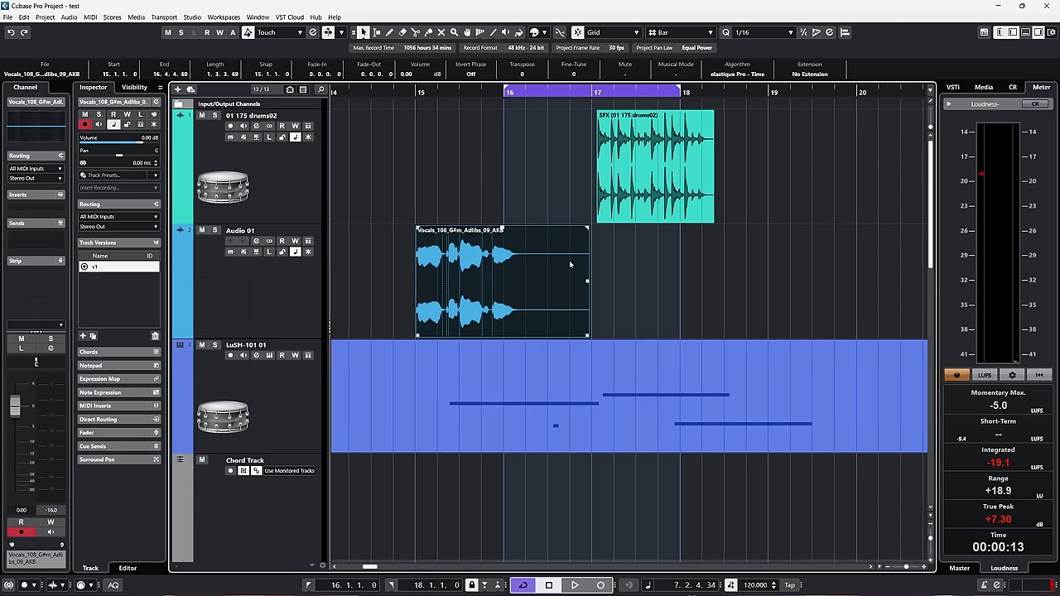
Select the Audio 01 track and examine its mono/stereo configuration switch in the channel strip and the MixConsole
{"action": "left_click", "coordinate": [289, 284]}
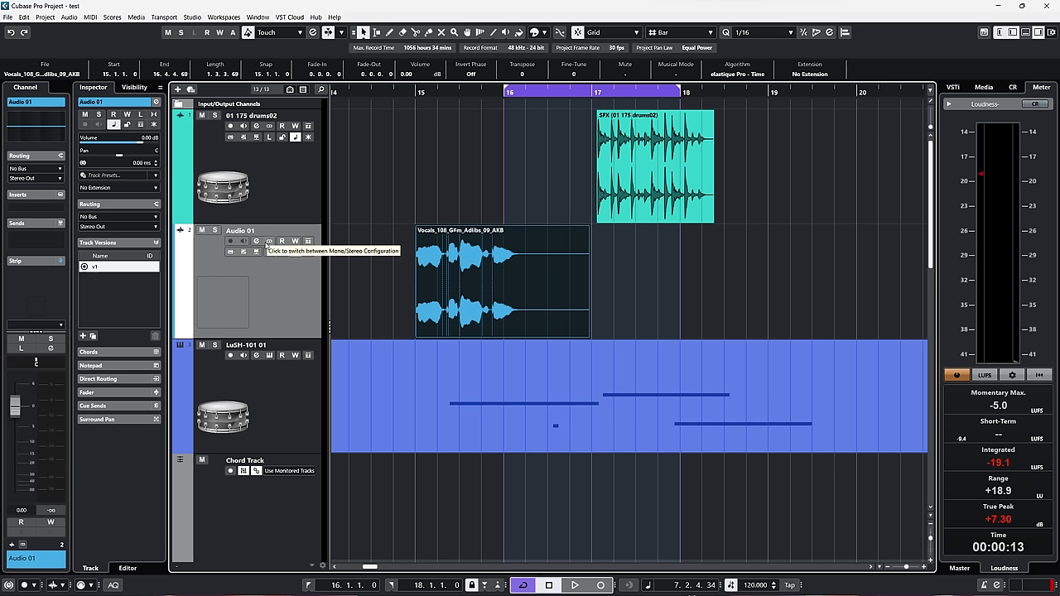
{"action": "left_click", "coordinate": [23, 544]}
{"action": "key", "text": "F3"}
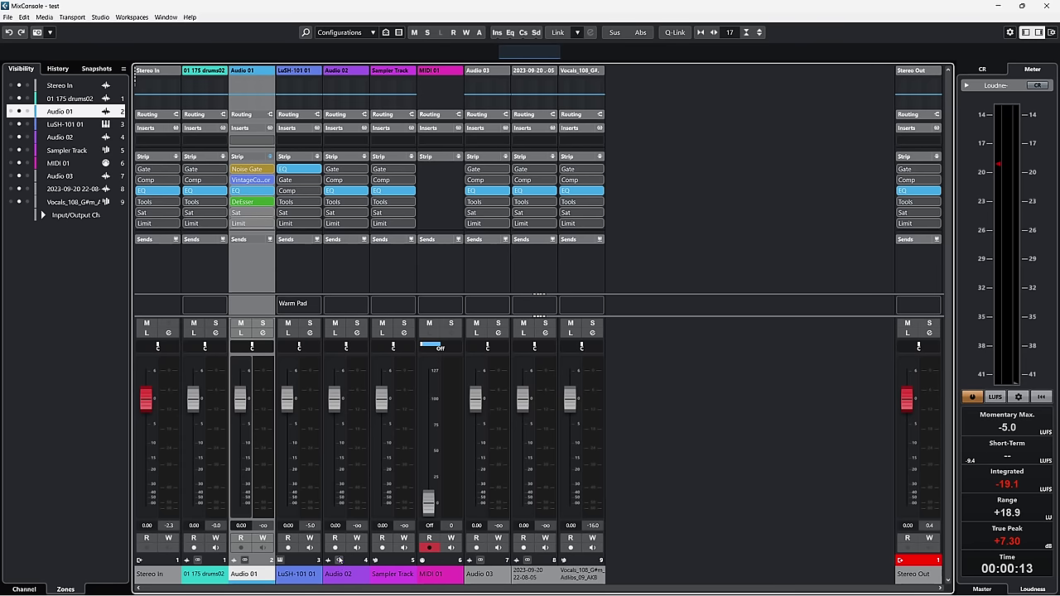
{"action": "key", "text": "F3"}
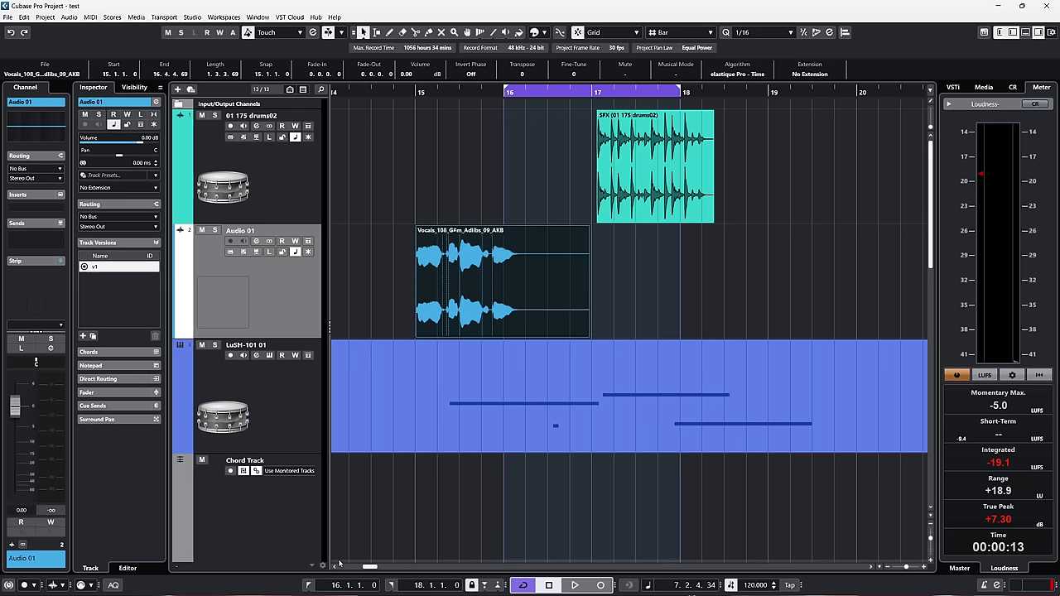
Add one stereo effect track with No Effect, routed to Stereo Out and created inside a folder
{"action": "scroll", "coordinate": [382, 263], "scroll_direction": "down", "scroll_amount": 3}
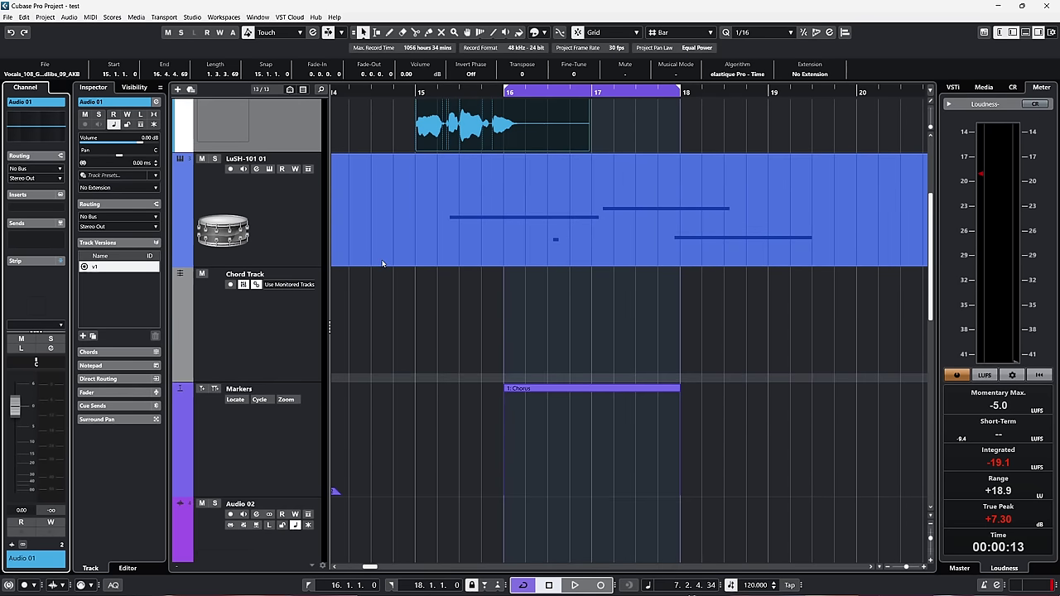
{"action": "scroll", "coordinate": [368, 292], "scroll_direction": "down", "scroll_amount": 5}
{"action": "right_click", "coordinate": [279, 559]}
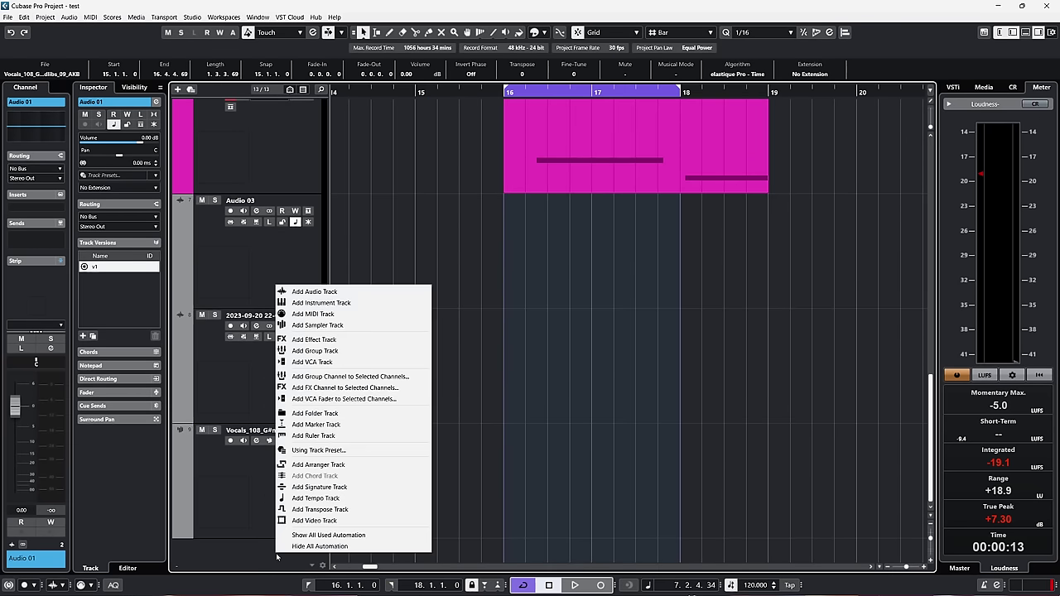
{"action": "left_click", "coordinate": [352, 341]}
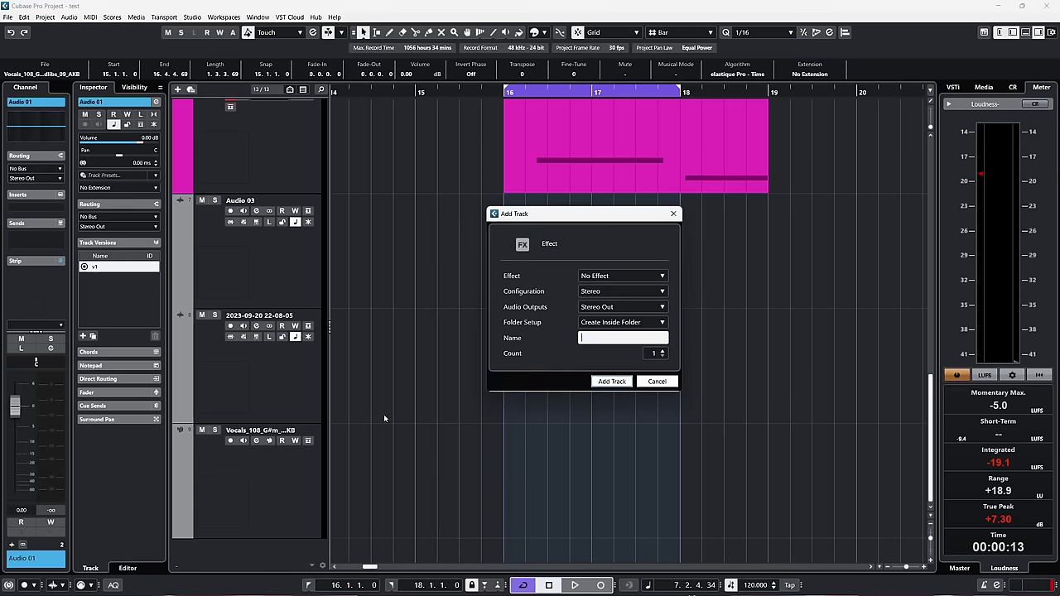
{"action": "left_click", "coordinate": [613, 380]}
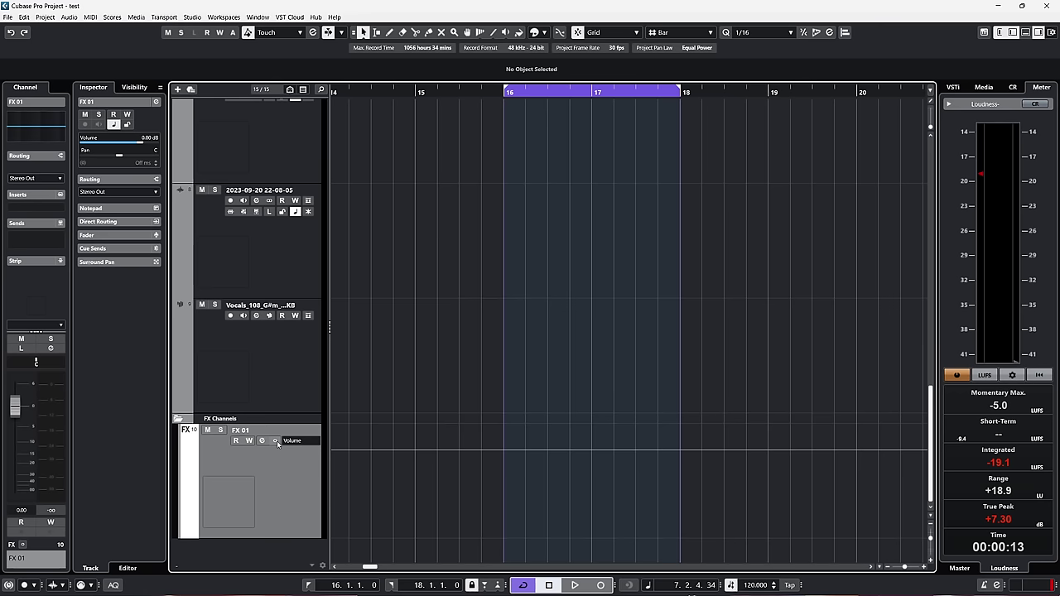
Add one stereo group track routed to Stereo Out and created inside a folder
{"action": "right_click", "coordinate": [280, 558]}
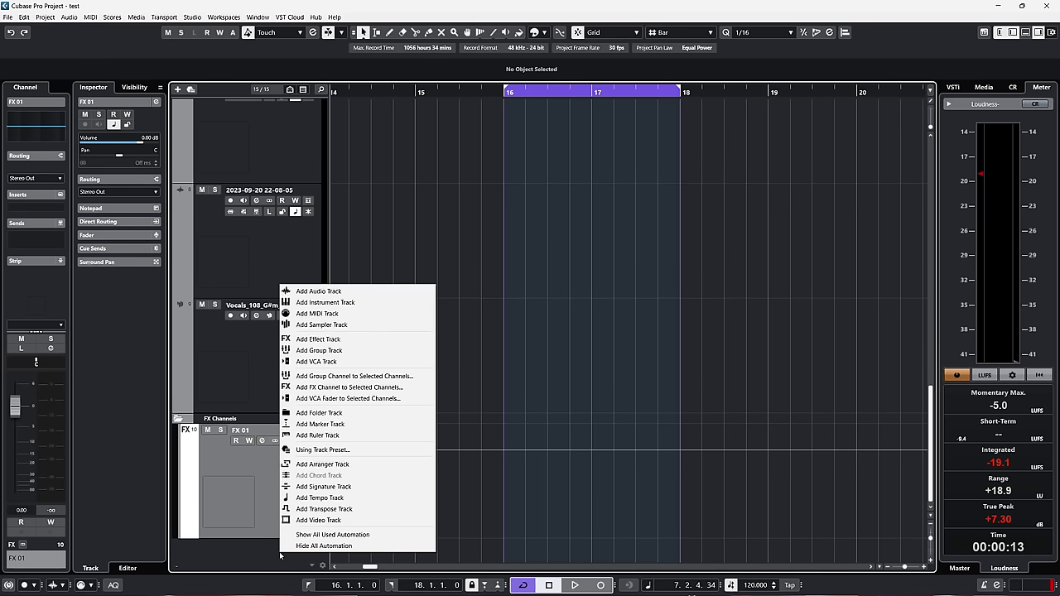
{"action": "left_click", "coordinate": [362, 351]}
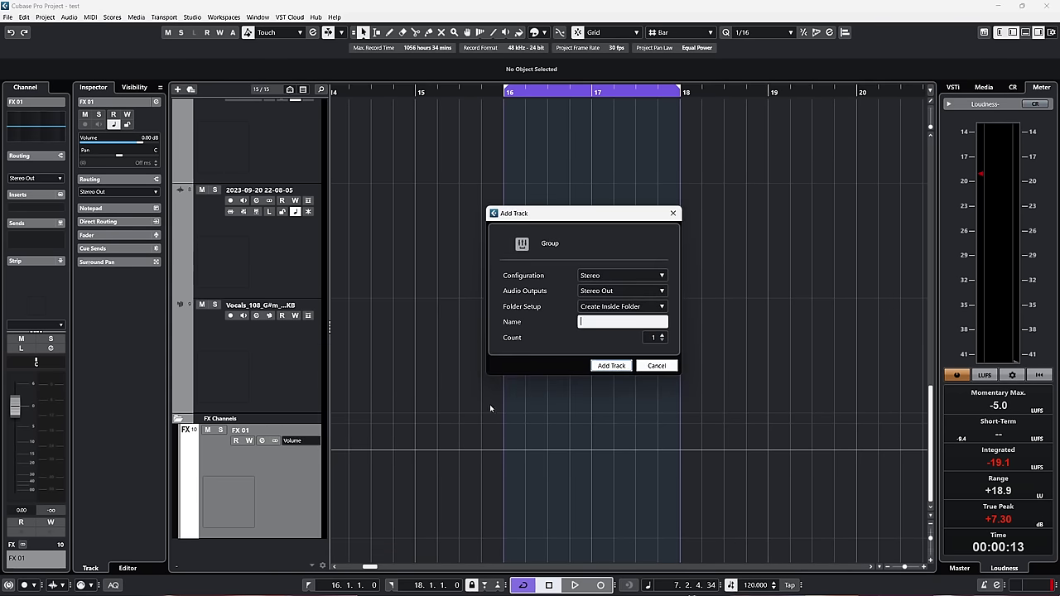
{"action": "left_click", "coordinate": [611, 366]}
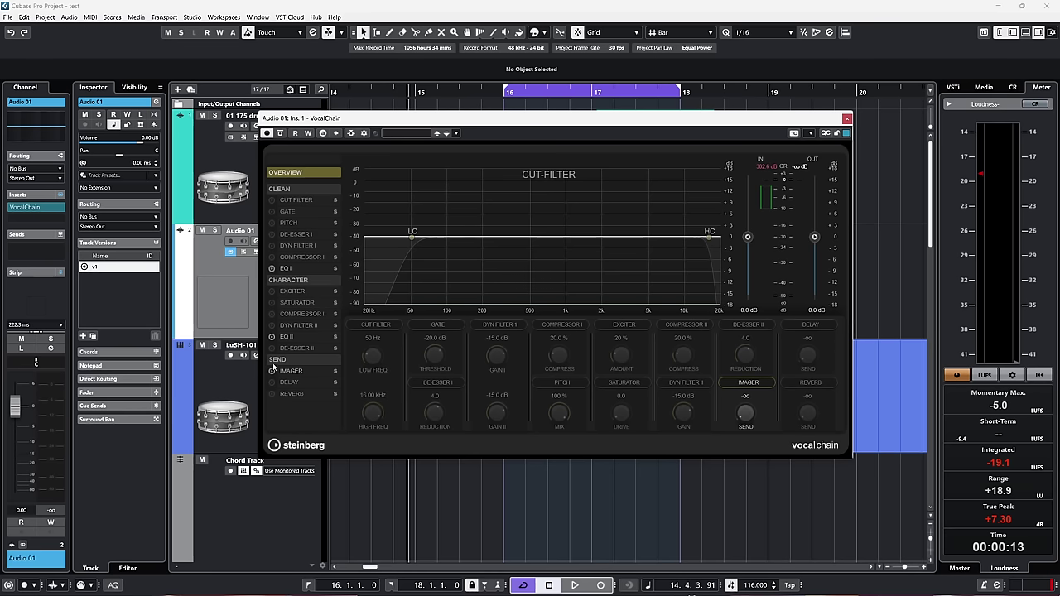
Examine the settings of VocalChain's Clean modules, including Gate, De-Esser I, Dyn Filter I, Compressor I and EQ I
{"action": "left_click", "coordinate": [288, 223]}
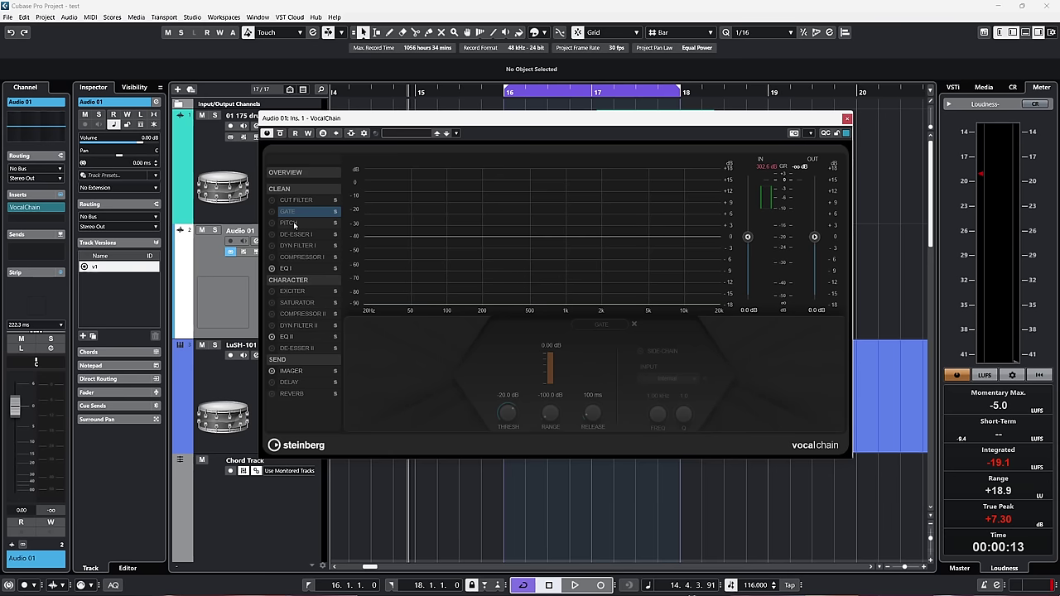
{"action": "left_click", "coordinate": [305, 235]}
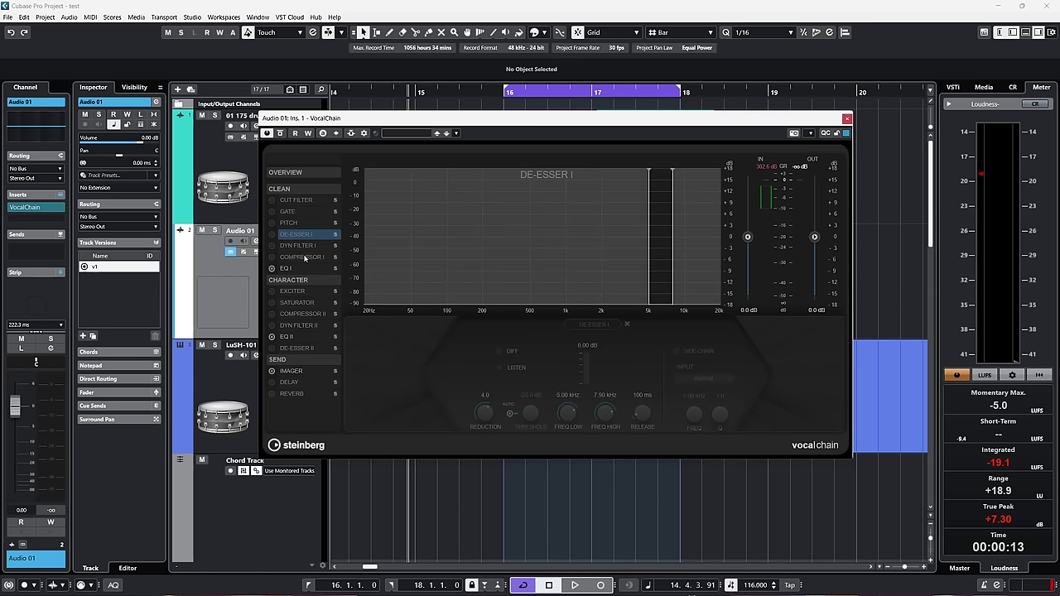
{"action": "left_click", "coordinate": [298, 246]}
{"action": "left_click", "coordinate": [303, 258]}
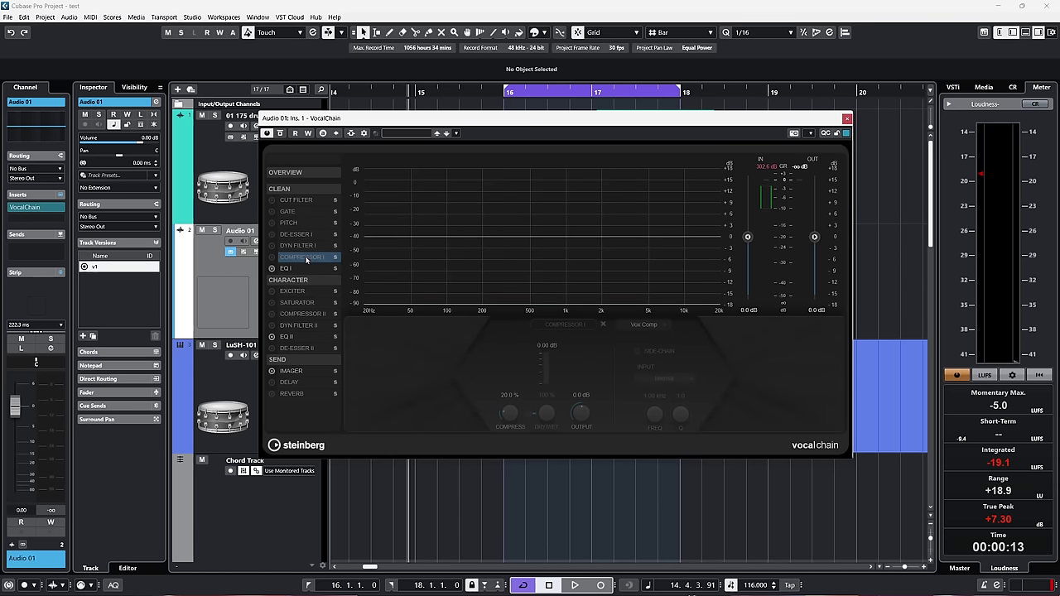
{"action": "left_click", "coordinate": [285, 268]}
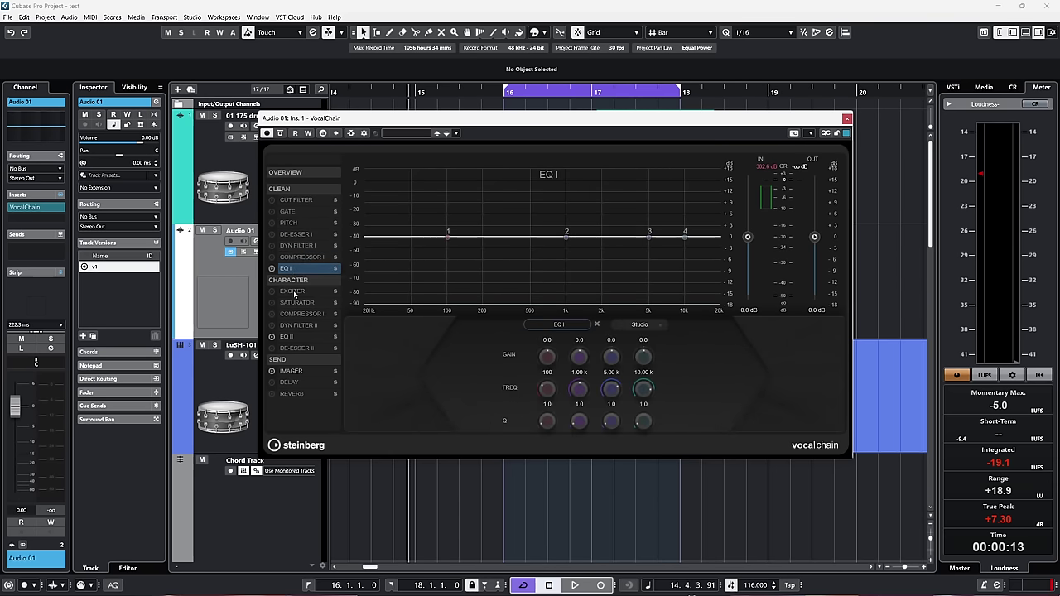
Reorder VocalChain's Clean modules with Gate first and EQ I after Pitch, and toggle the Gate's solo on and off
{"action": "left_click_drag", "start_coordinate": [297, 270], "coordinate": [307, 198]}
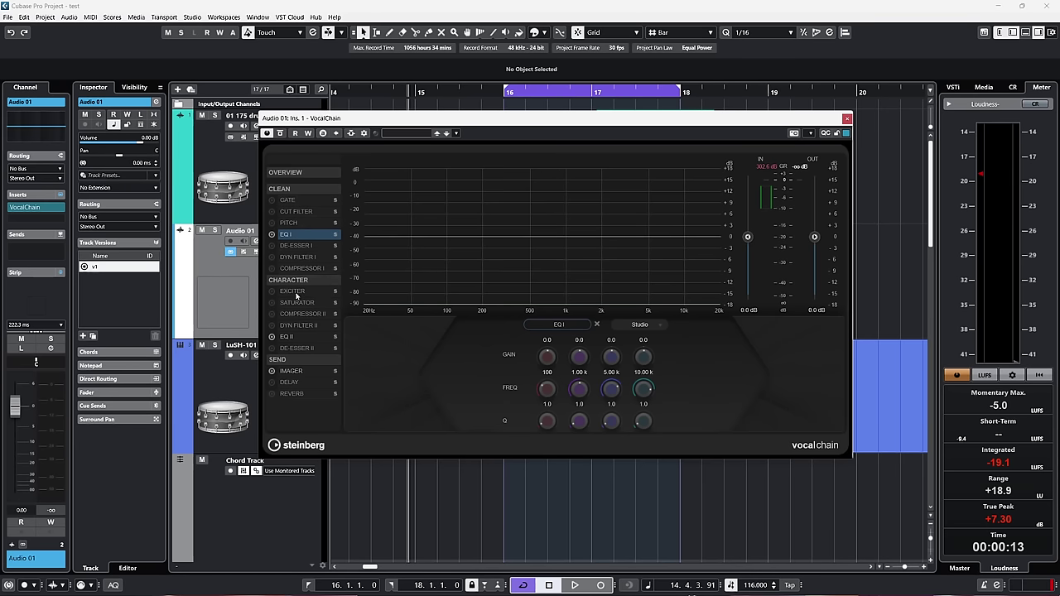
{"action": "left_click", "coordinate": [334, 202]}
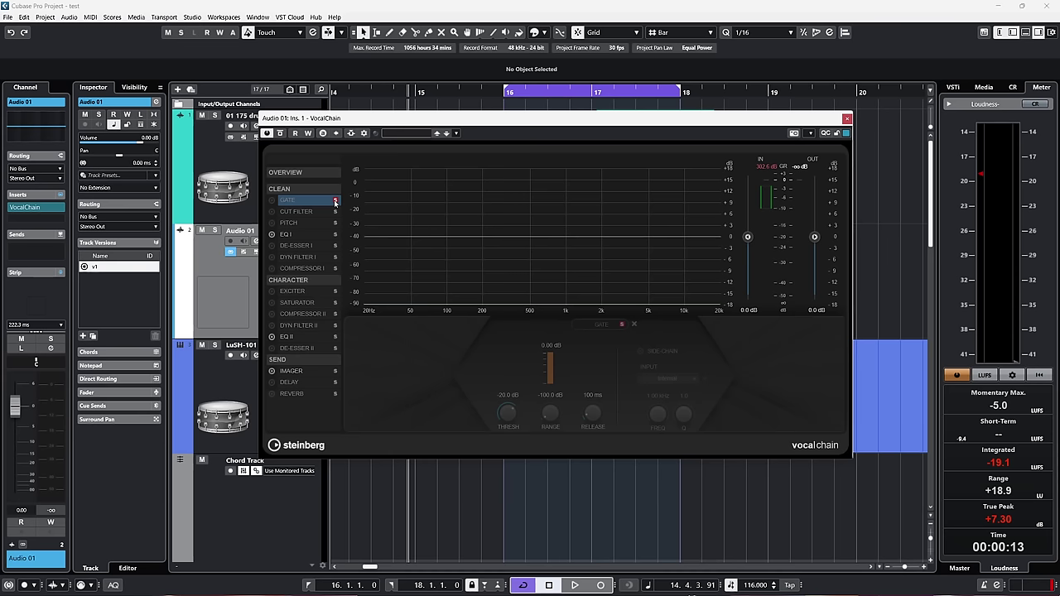
{"action": "left_click", "coordinate": [336, 202]}
Examine the settings of VocalChain's Character modules from Exciter and Saturator through De-Esser II
{"action": "left_click", "coordinate": [292, 291]}
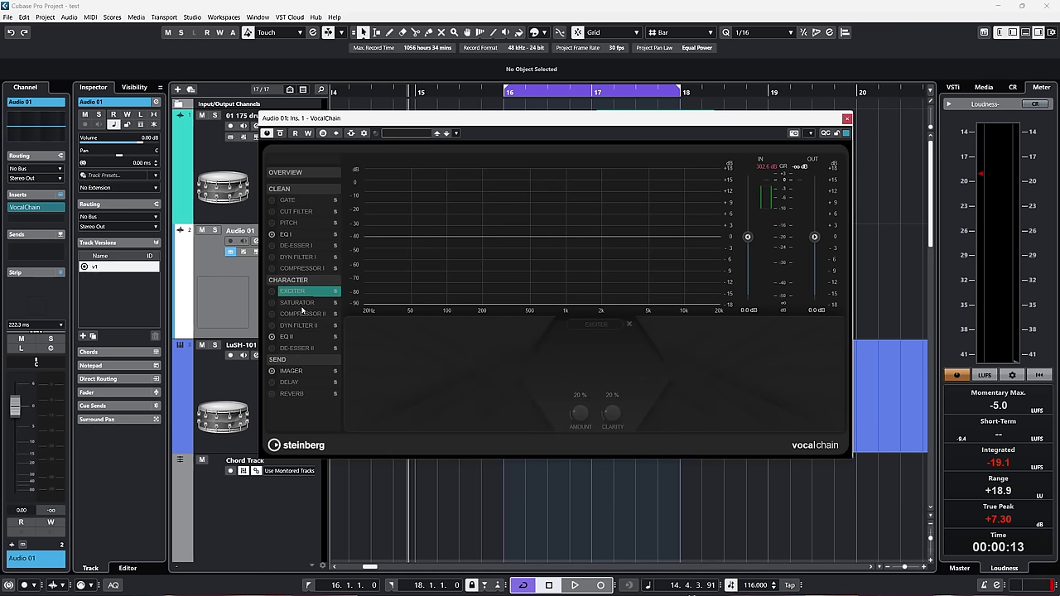
{"action": "left_click", "coordinate": [304, 303]}
{"action": "left_click", "coordinate": [301, 314]}
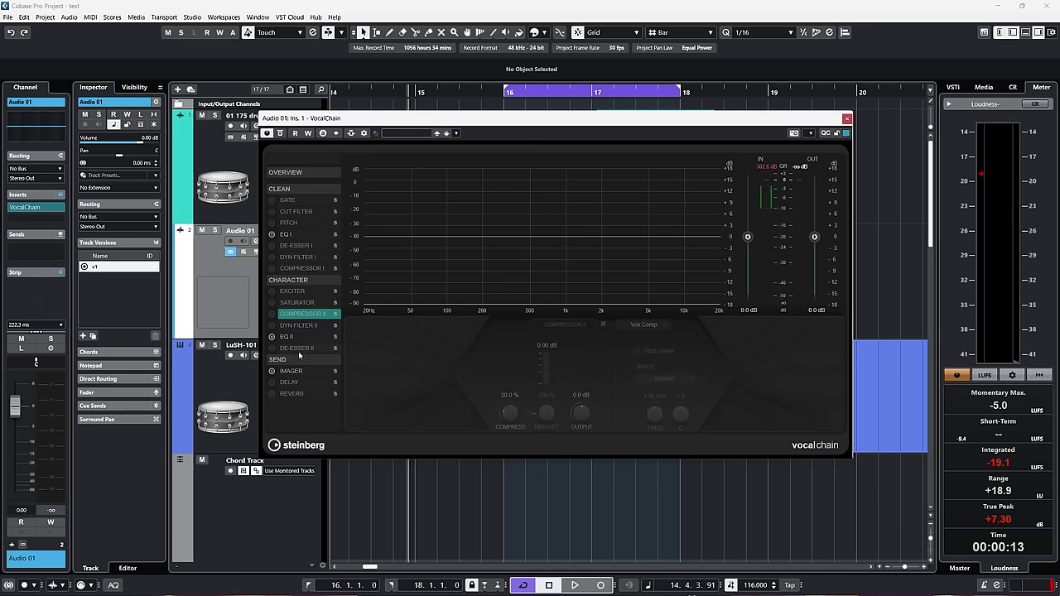
{"action": "left_click", "coordinate": [307, 327]}
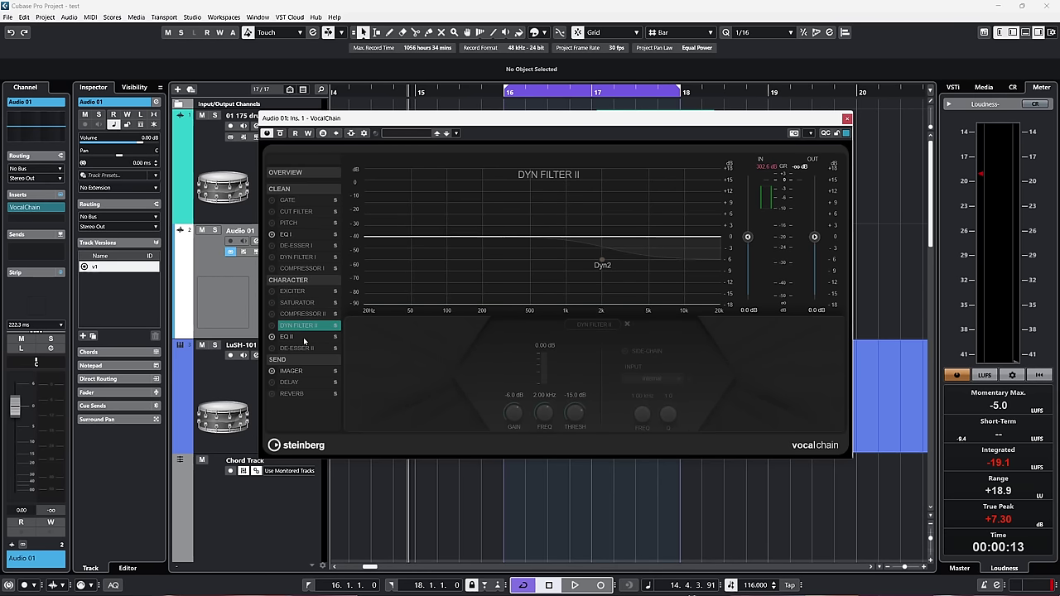
{"action": "left_click", "coordinate": [303, 337]}
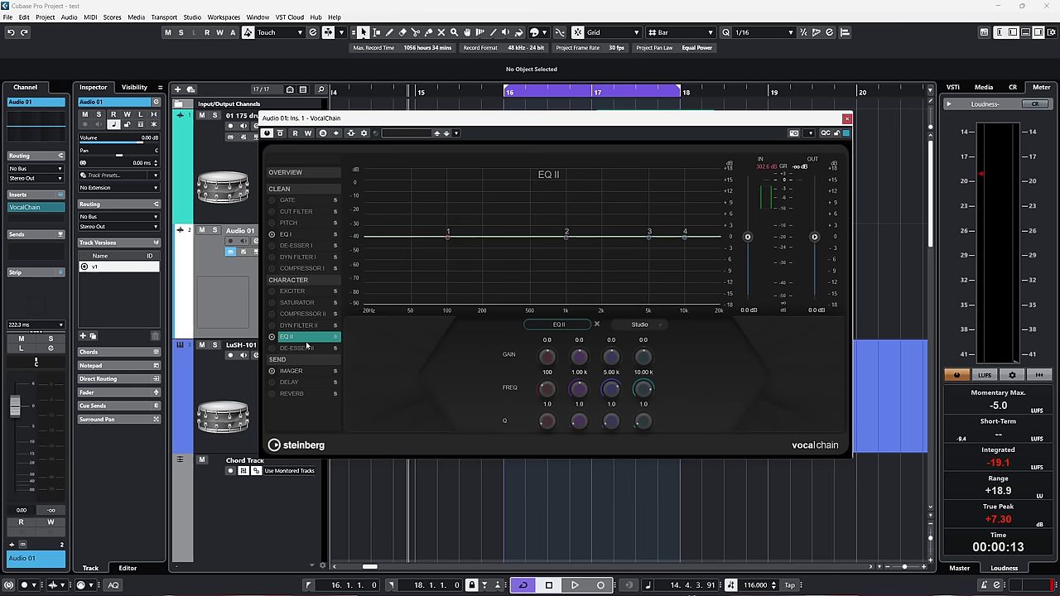
{"action": "left_click", "coordinate": [300, 349]}
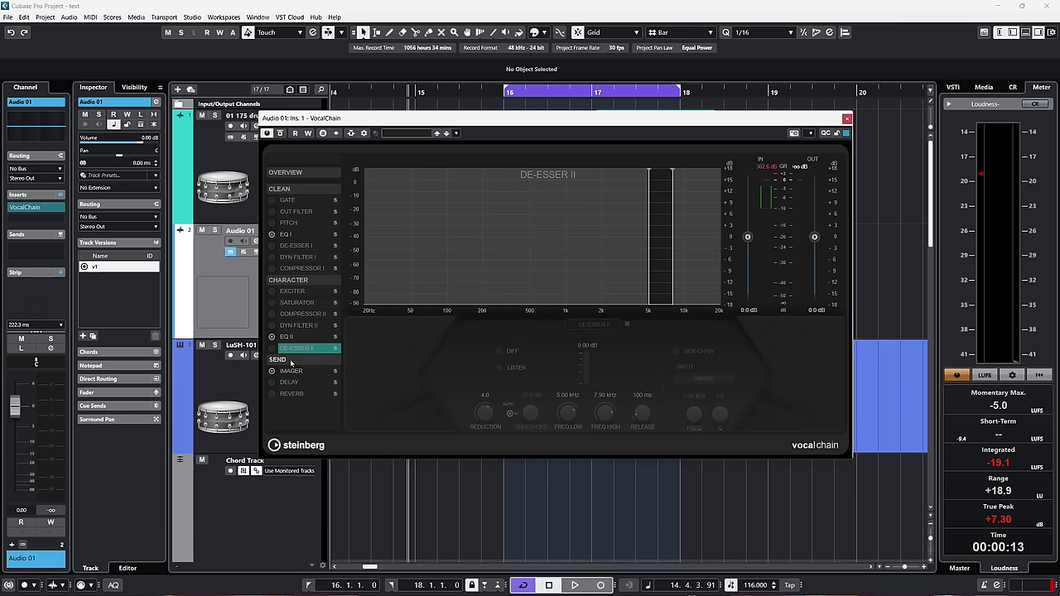
Examine VocalChain's Send section and its Imager, Delay and Reverb modules one by one
{"action": "left_click", "coordinate": [291, 362]}
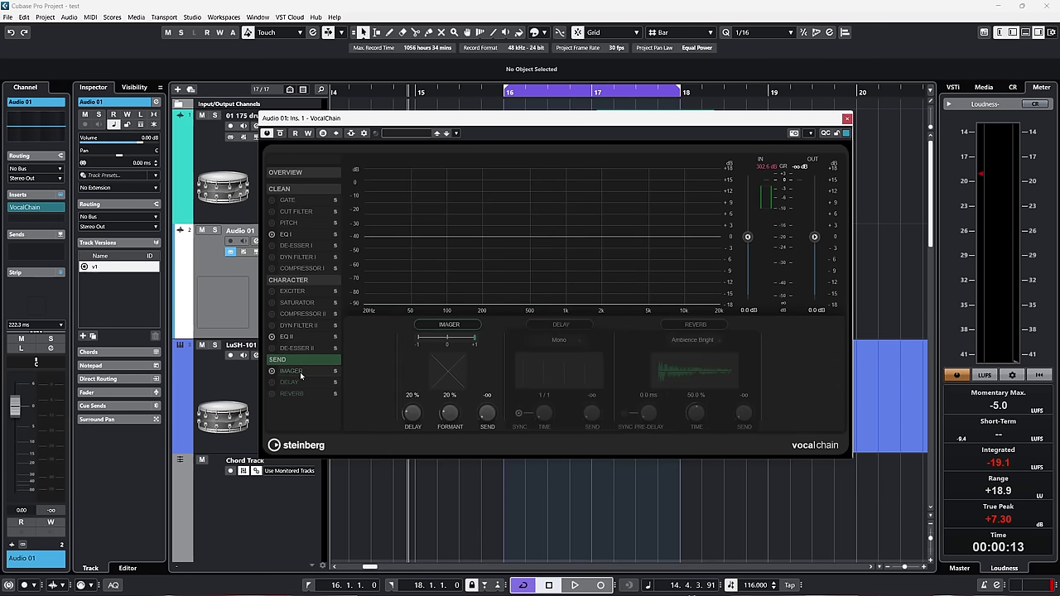
{"action": "left_click", "coordinate": [299, 372]}
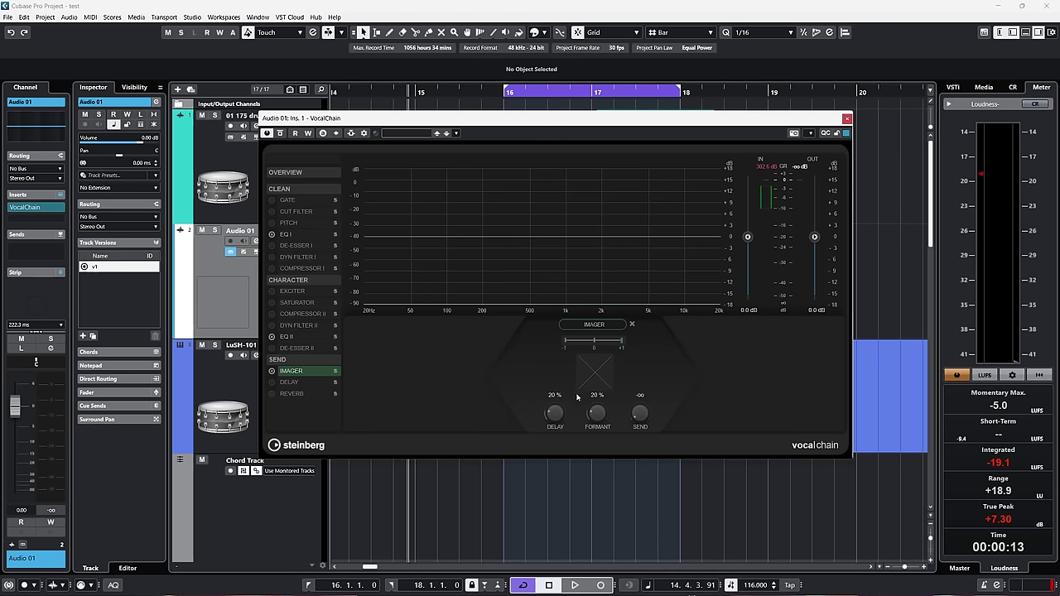
{"action": "left_click", "coordinate": [286, 383]}
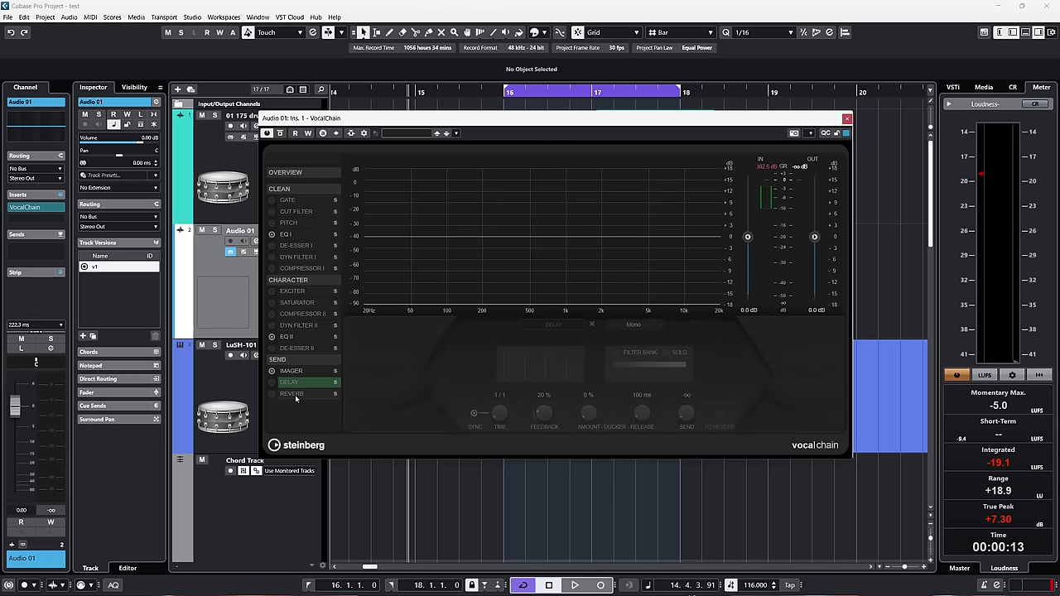
{"action": "left_click", "coordinate": [296, 397]}
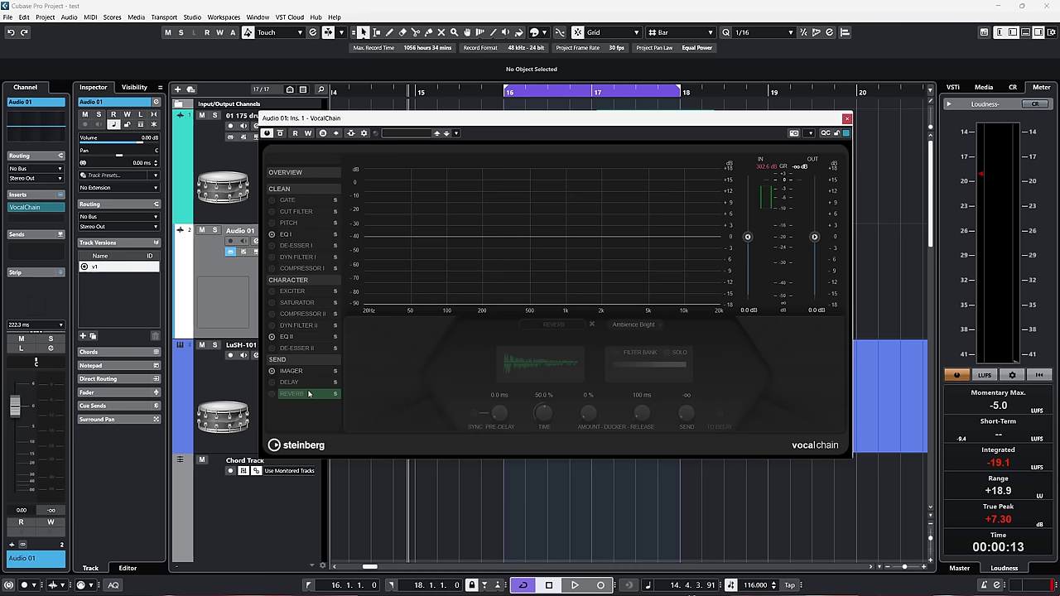
Review VocalChain's overview page and the combined Clean, Character and Send section pages
{"action": "left_click", "coordinate": [300, 174]}
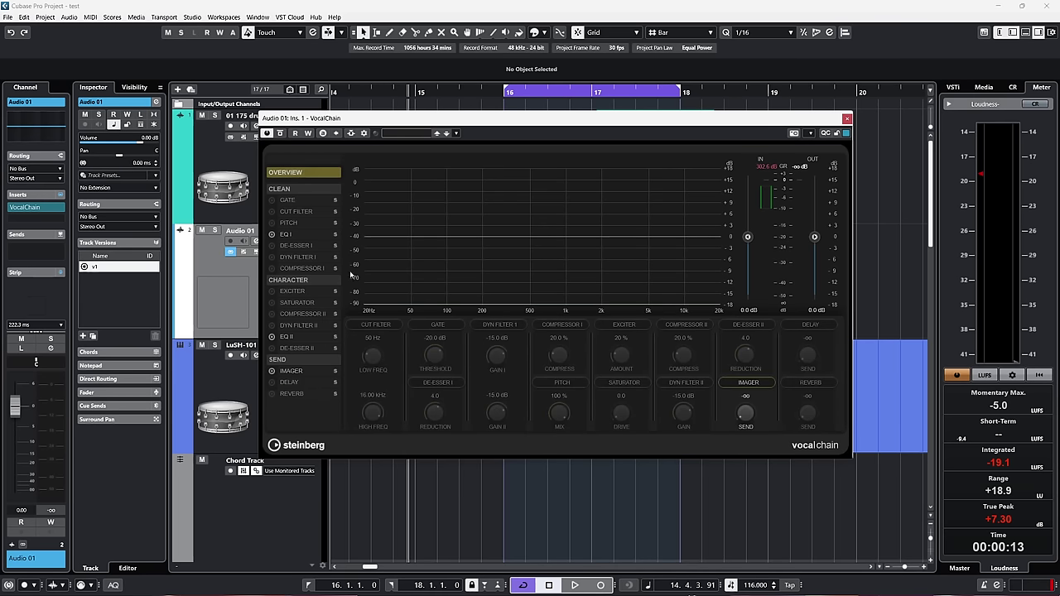
{"action": "left_click", "coordinate": [301, 190]}
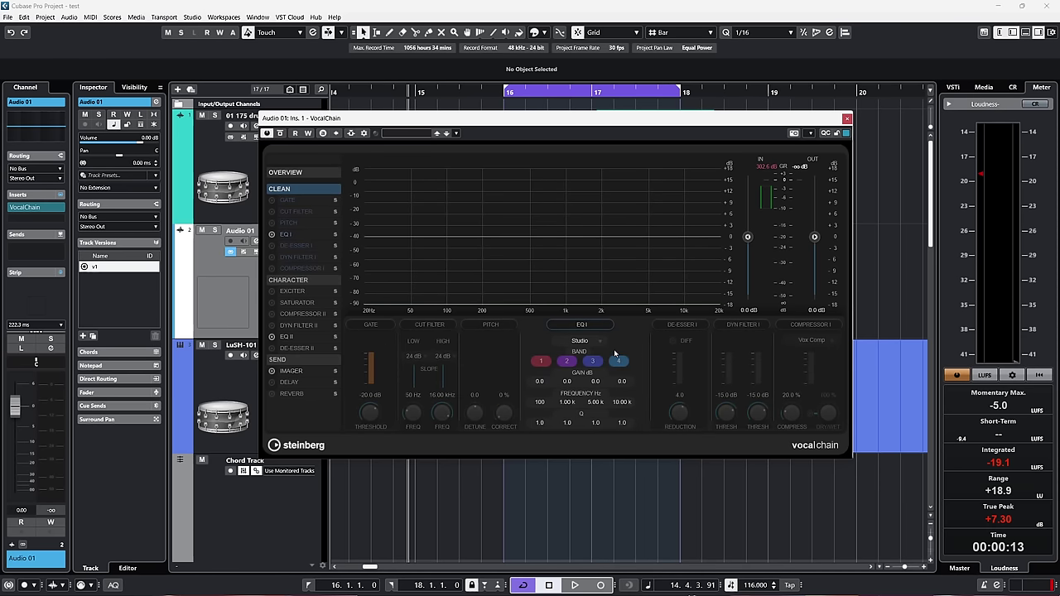
{"action": "left_click", "coordinate": [319, 282]}
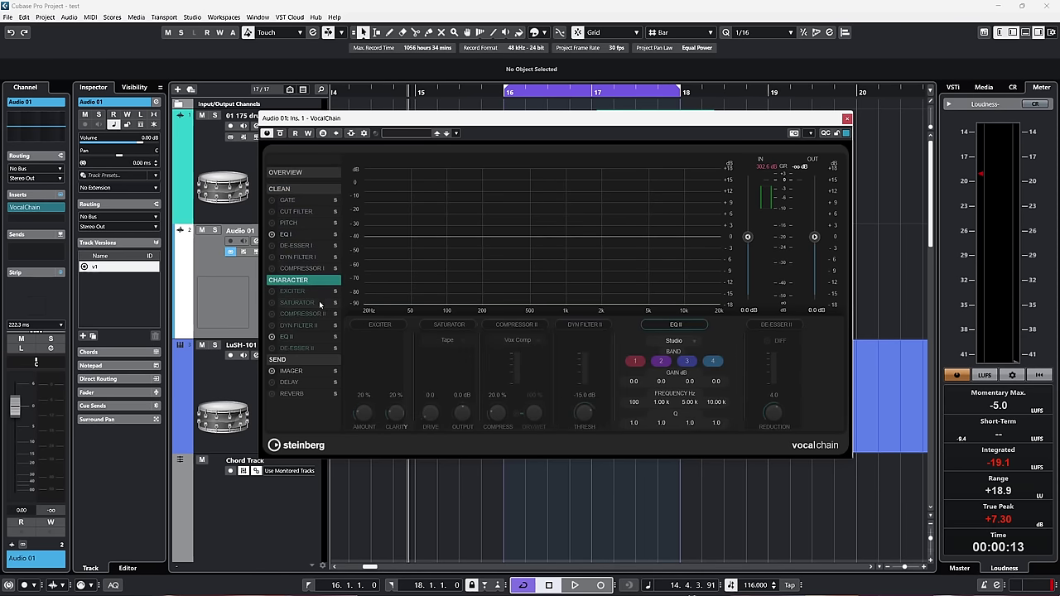
{"action": "left_click", "coordinate": [286, 360]}
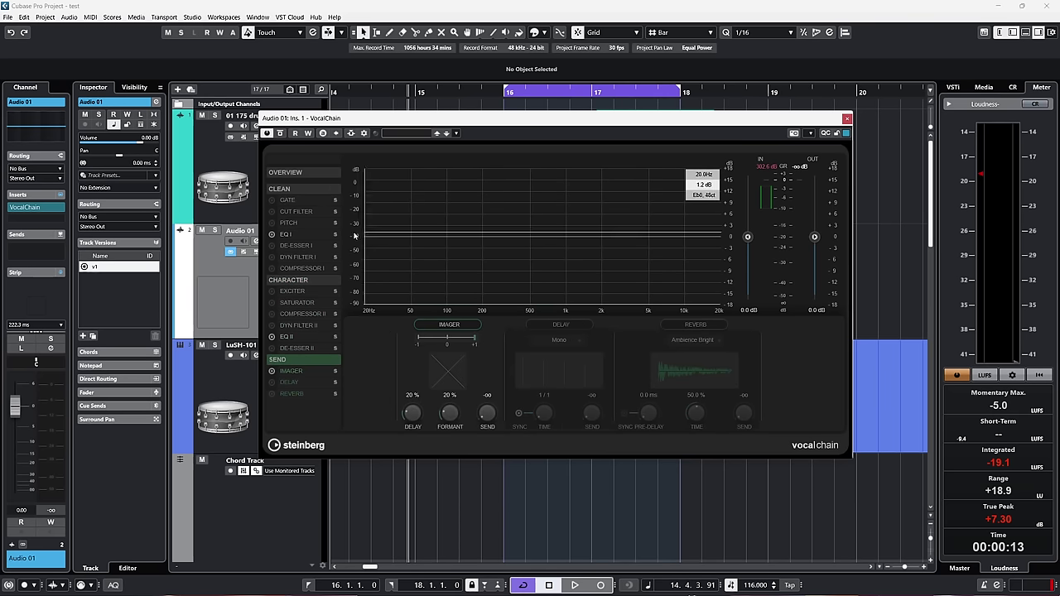
{"action": "left_click_drag", "start_coordinate": [543, 122], "coordinate": [532, 100]}
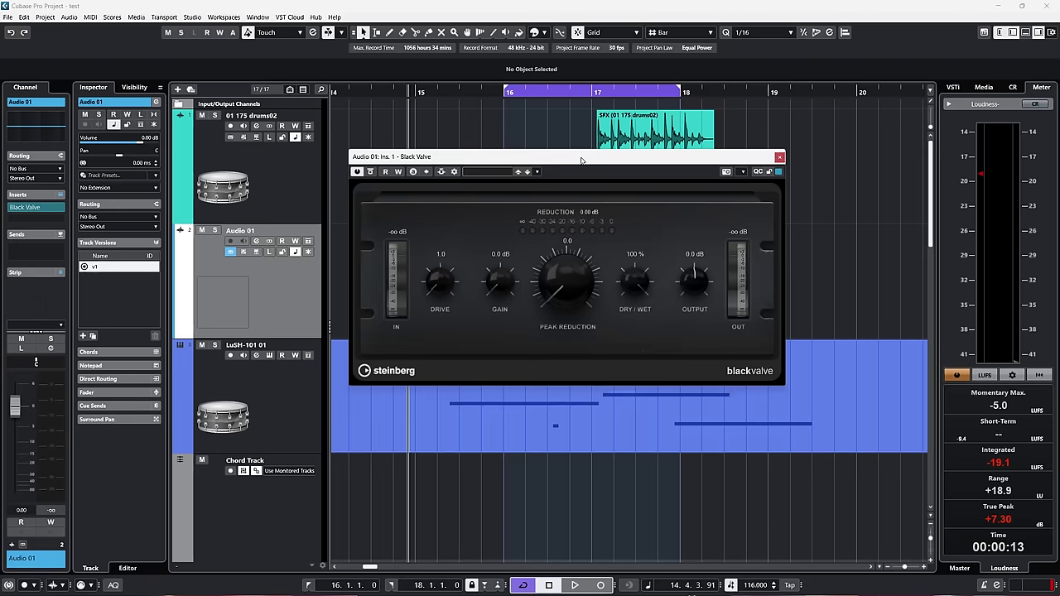
{"action": "left_click_drag", "start_coordinate": [581, 160], "coordinate": [570, 151]}
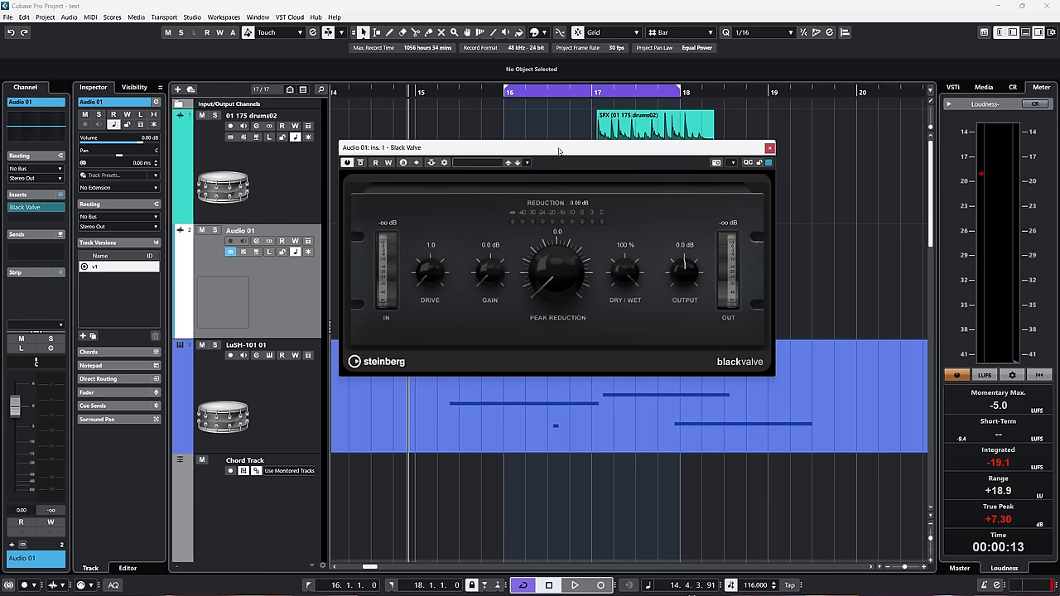
{"action": "left_click_drag", "start_coordinate": [559, 151], "coordinate": [538, 166]}
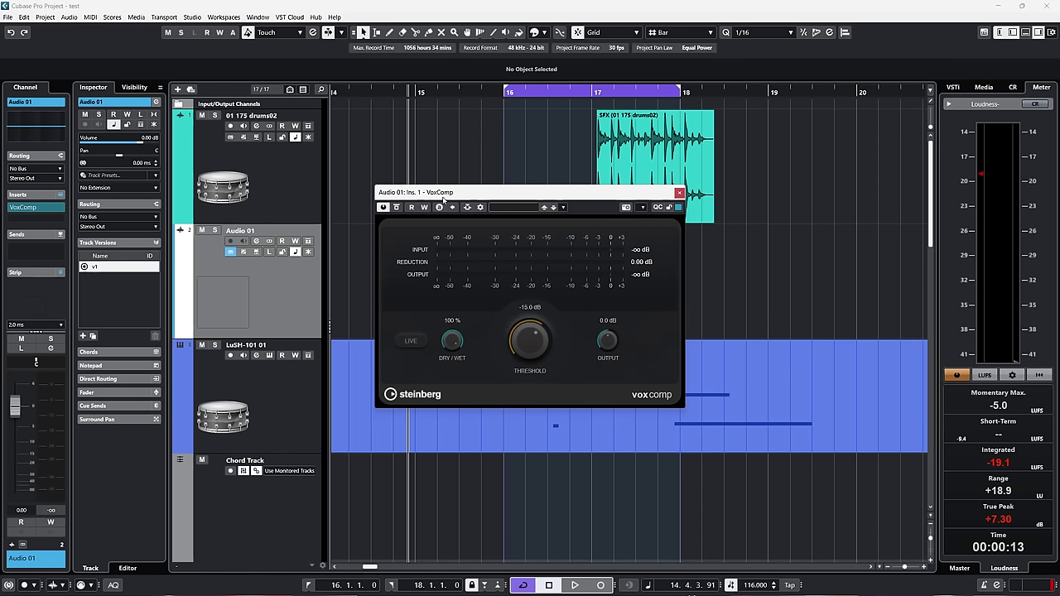
Move the VoxComp window clear of the vocal event and solo Audio 01 for playback from just before bar 15
{"action": "left_click_drag", "start_coordinate": [549, 195], "coordinate": [558, 144]}
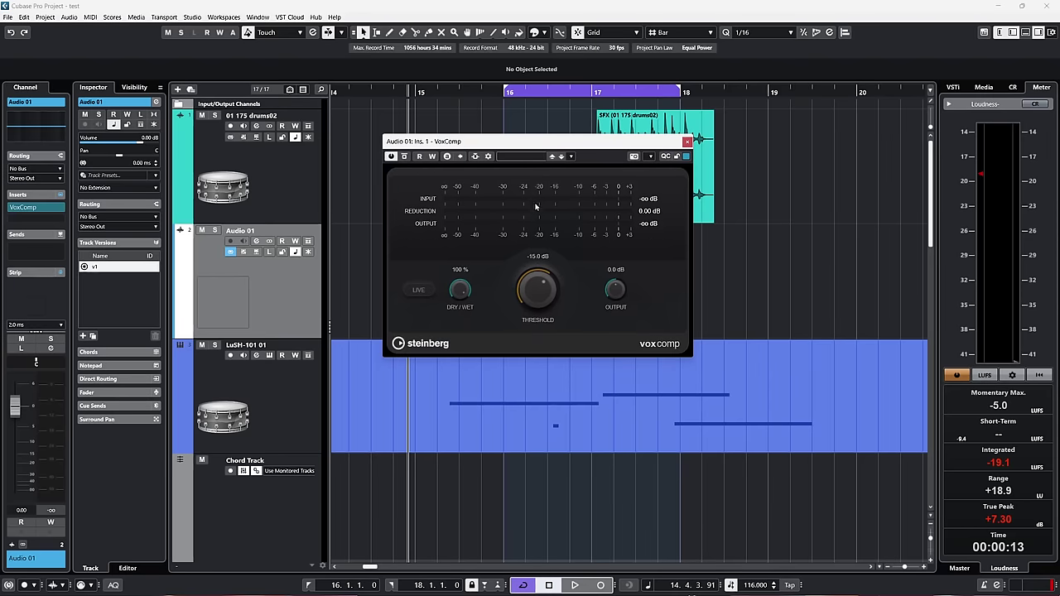
{"action": "left_click_drag", "start_coordinate": [574, 148], "coordinate": [679, 153]}
{"action": "left_click", "coordinate": [404, 281]}
{"action": "key", "text": "s"}
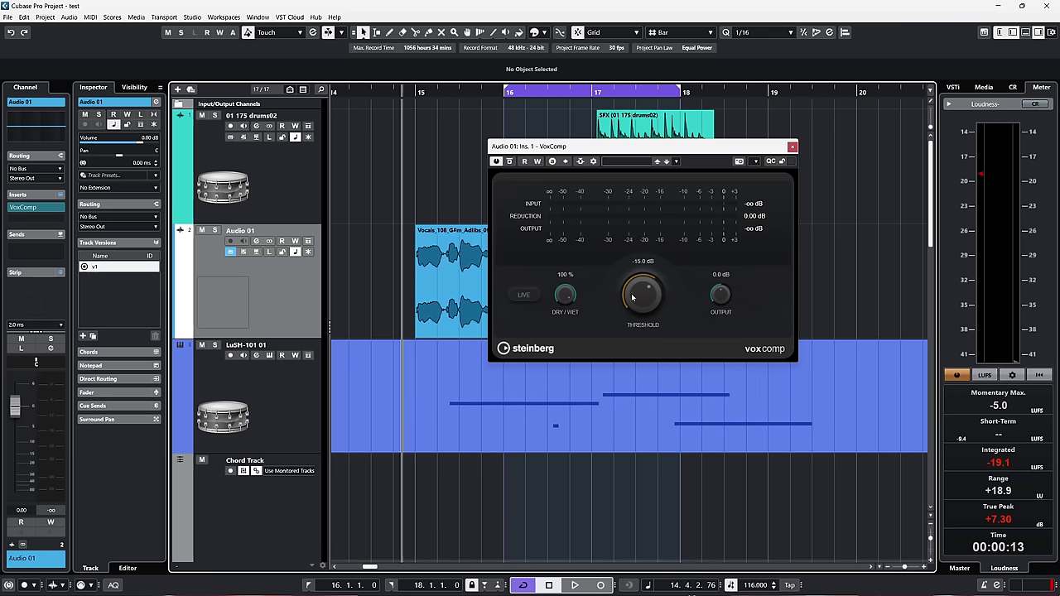
Audition the soloed vocal while sweeping VoxComp's threshold, then stop playback and leave the threshold at -19.0 dB
{"action": "key", "text": "space"}
{"action": "scroll", "coordinate": [646, 291], "scroll_direction": "down", "scroll_amount": 5}
{"action": "left_click_drag", "start_coordinate": [646, 291], "coordinate": [634, 348]}
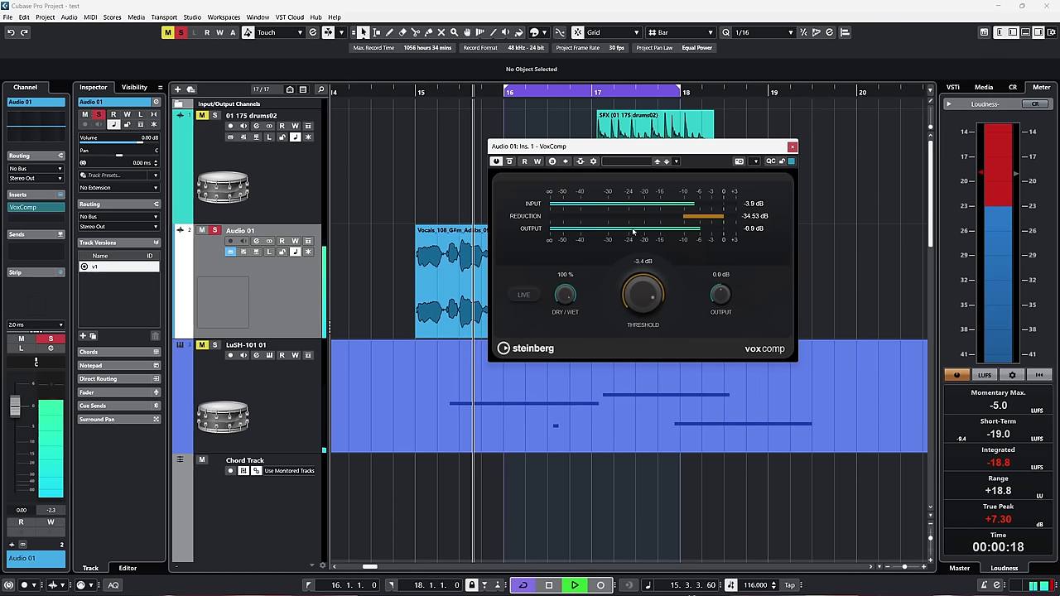
{"action": "key", "text": "space"}
{"action": "scroll", "coordinate": [627, 318], "scroll_direction": "up", "scroll_amount": 15}
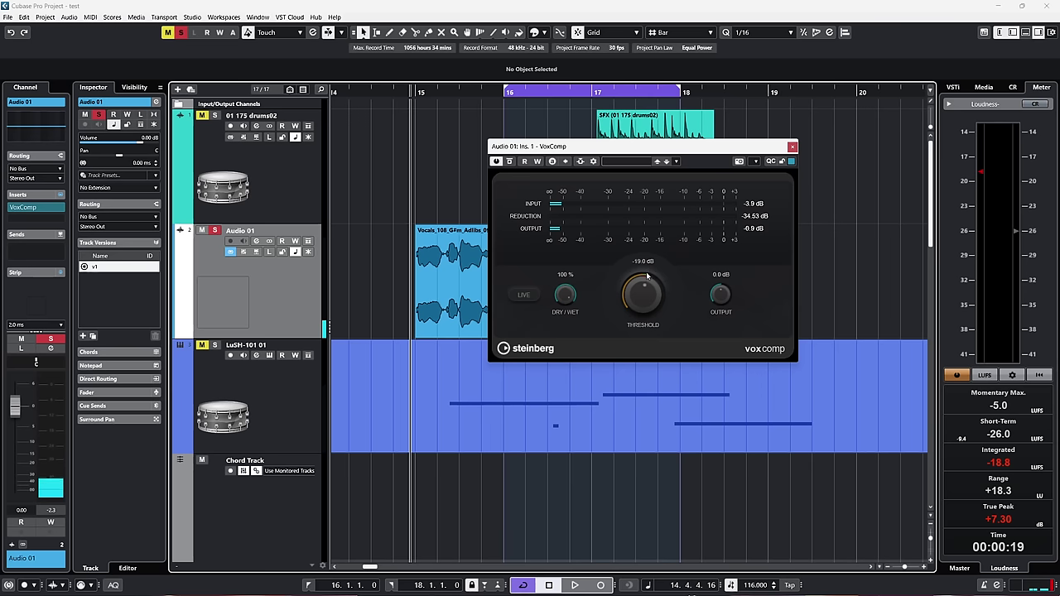
Set VoxComp's dry/wet mix to 50 % and audition the vocal while lowering the threshold to about -35 dB, stopping playback at the end
{"action": "left_click_drag", "start_coordinate": [565, 295], "coordinate": [565, 348]}
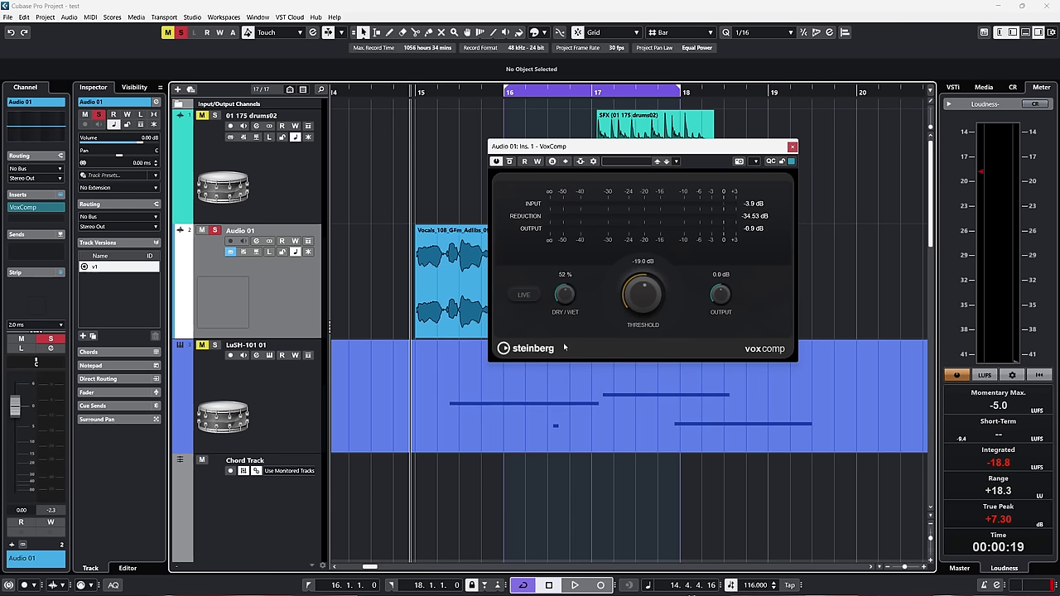
{"action": "key", "text": "space"}
{"action": "left_click_drag", "start_coordinate": [624, 295], "coordinate": [636, 330]}
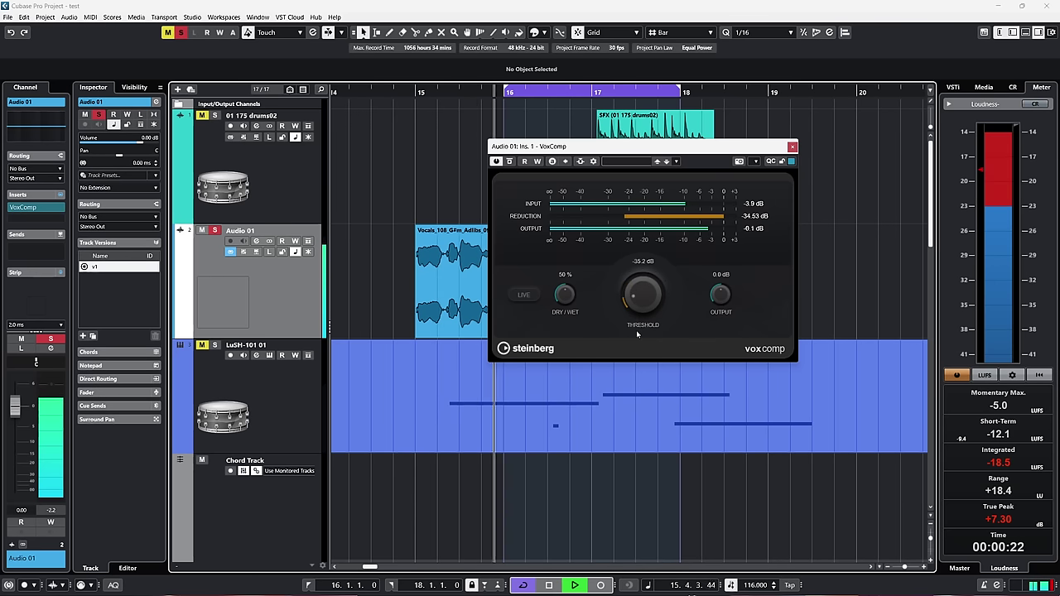
{"action": "key", "text": "space"}
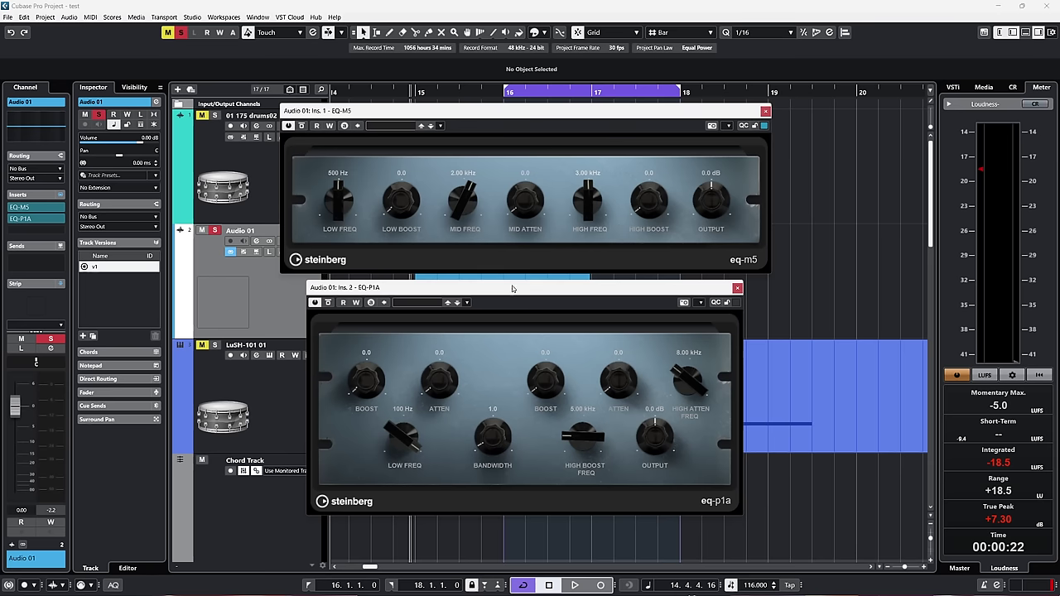
Arrange the EQ-P1A window directly beneath the EQ-M5 window so both equalizers can be viewed together
{"action": "left_click_drag", "start_coordinate": [512, 289], "coordinate": [512, 282]}
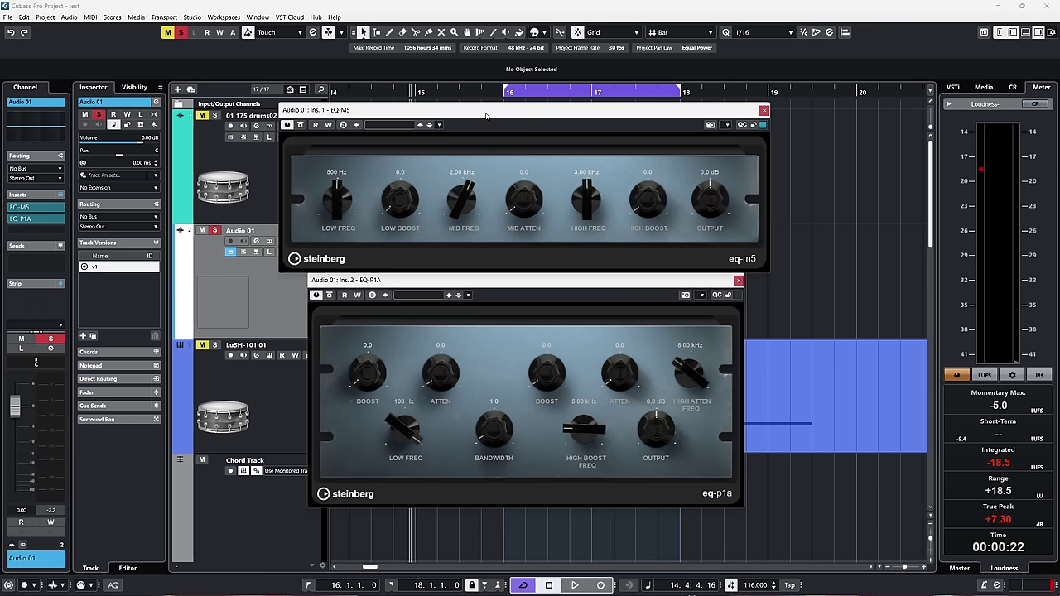
{"action": "left_click_drag", "start_coordinate": [485, 115], "coordinate": [482, 117]}
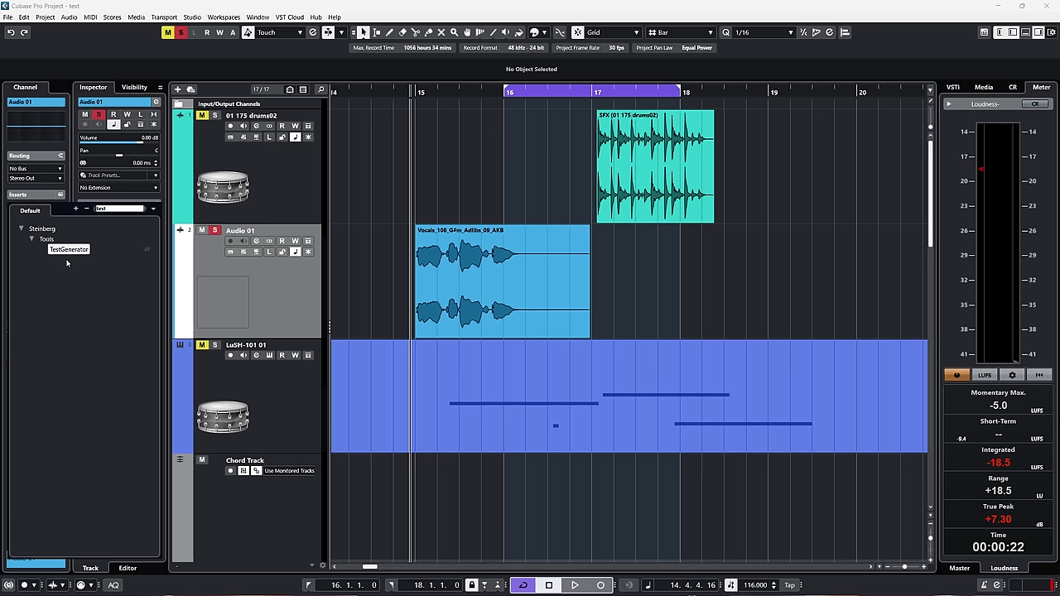
Insert TestGenerator on Audio 01, try the triangle and sawtooth signals, and choose the sweep with its settings expanded
{"action": "left_click", "coordinate": [72, 253]}
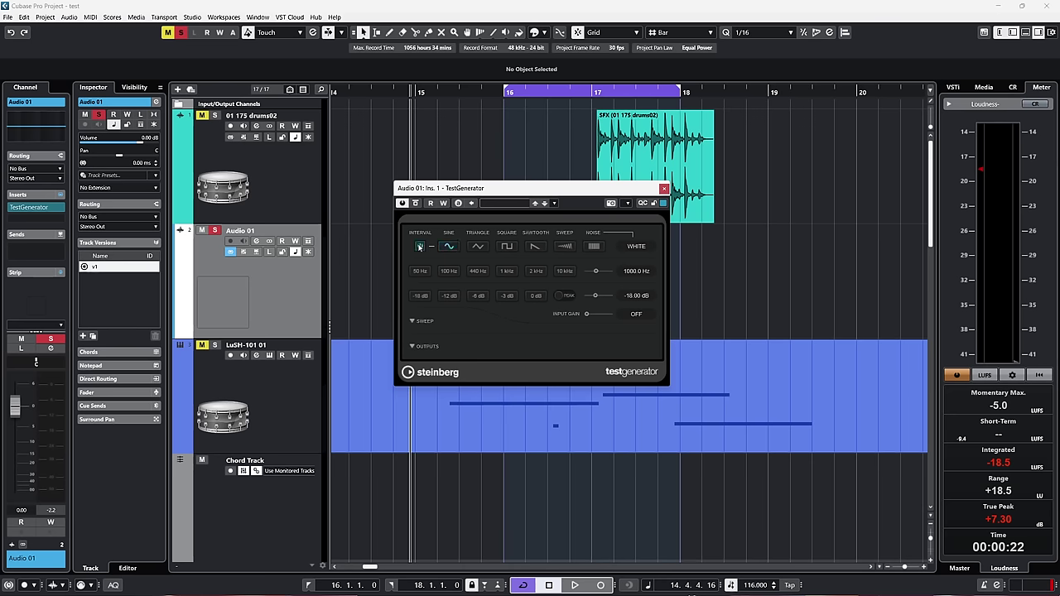
{"action": "left_click", "coordinate": [476, 248]}
{"action": "left_click", "coordinate": [534, 246]}
{"action": "left_click", "coordinate": [566, 247]}
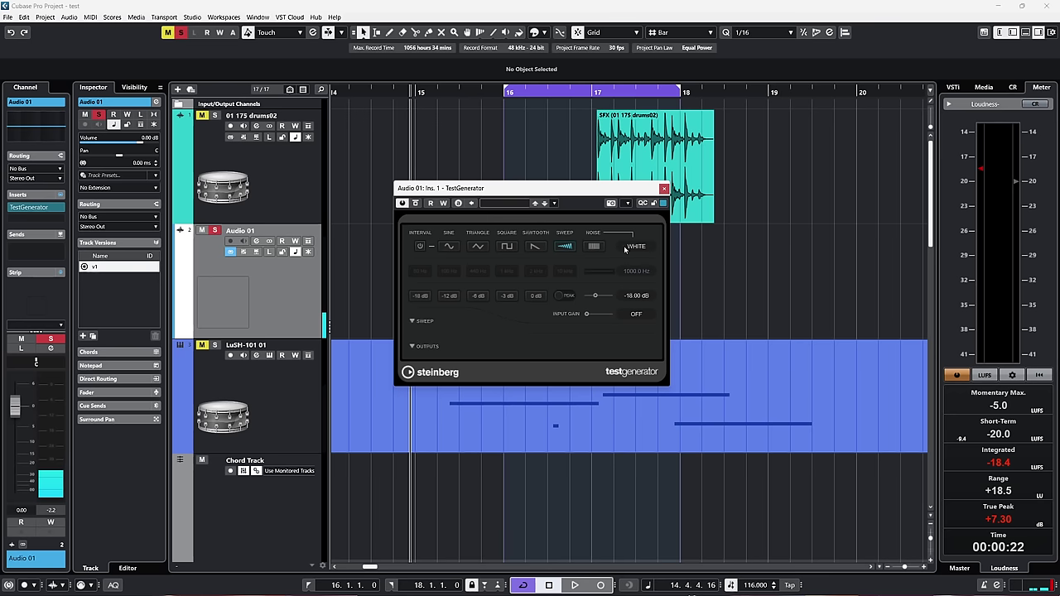
{"action": "left_click", "coordinate": [420, 321]}
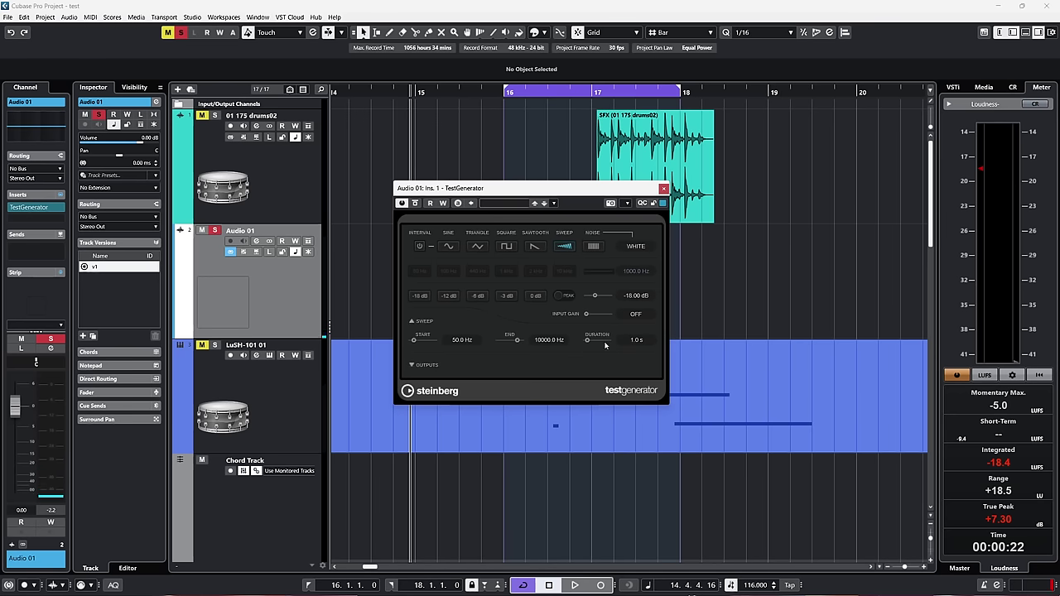
Switch TestGenerator to noise, try the pink colour, and leave the noise type on brown
{"action": "left_click", "coordinate": [592, 246]}
{"action": "left_click", "coordinate": [636, 246]}
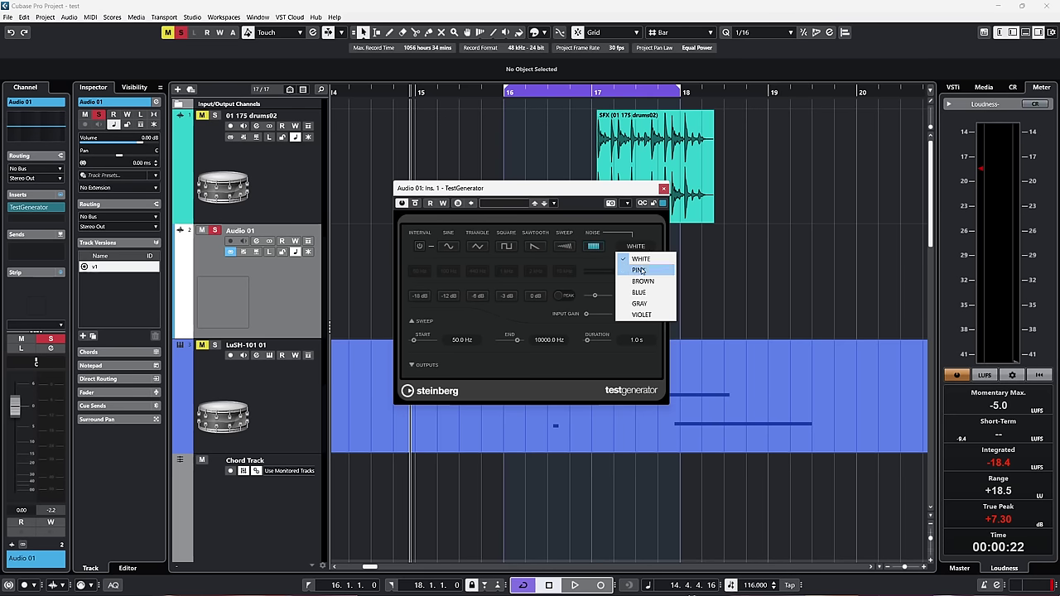
{"action": "left_click", "coordinate": [639, 271]}
{"action": "left_click", "coordinate": [636, 247]}
{"action": "left_click", "coordinate": [643, 282]}
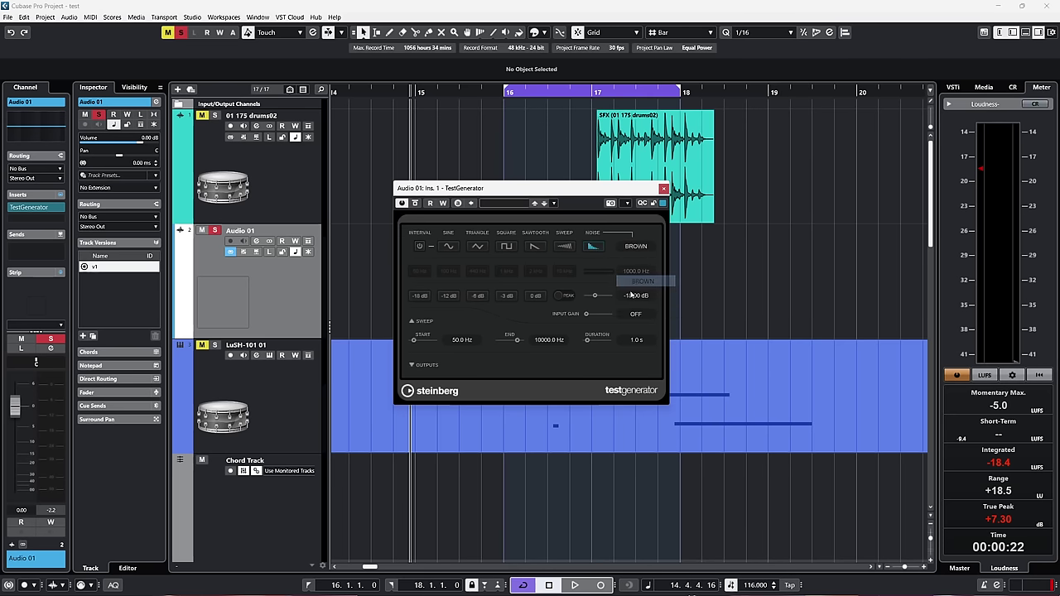
{"action": "left_click", "coordinate": [635, 247]}
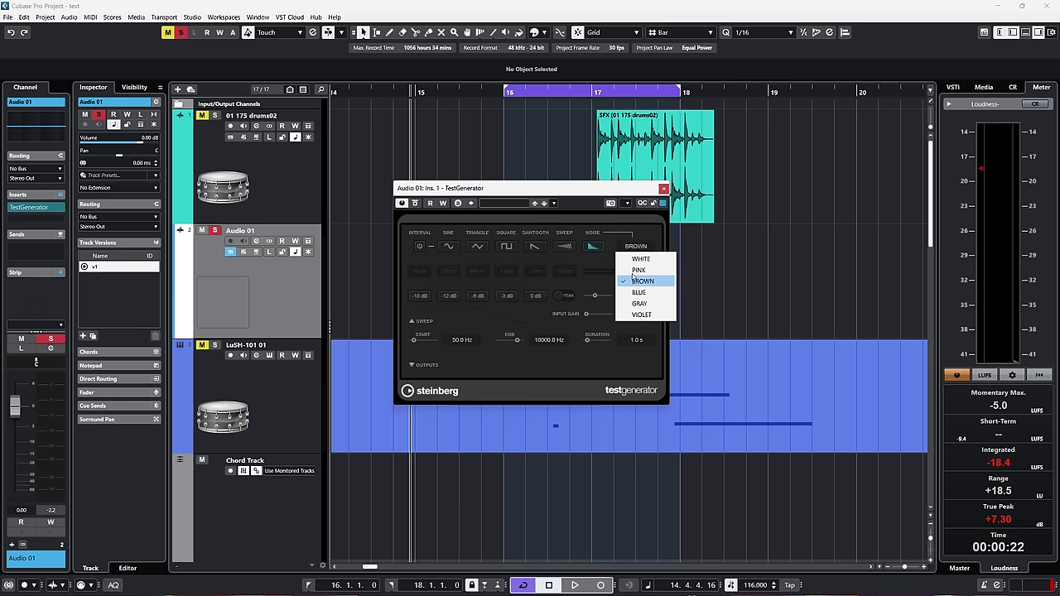
{"action": "left_click", "coordinate": [617, 229]}
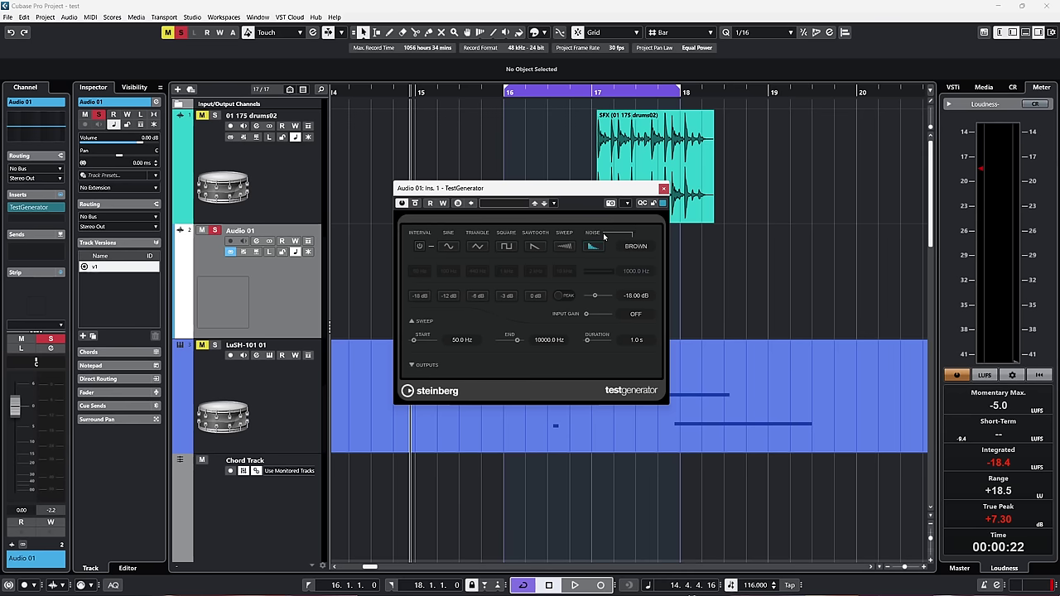
Move the TestGenerator window higher and compare its RMS level mode with peak, leaving it on peak
{"action": "left_click_drag", "start_coordinate": [578, 186], "coordinate": [582, 126]}
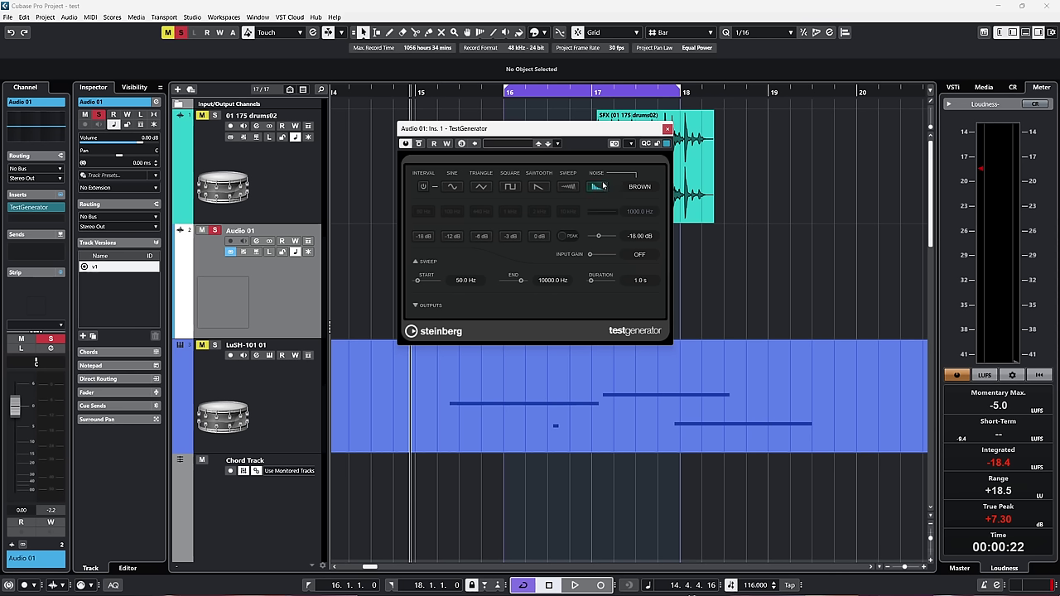
{"action": "left_click", "coordinate": [570, 236]}
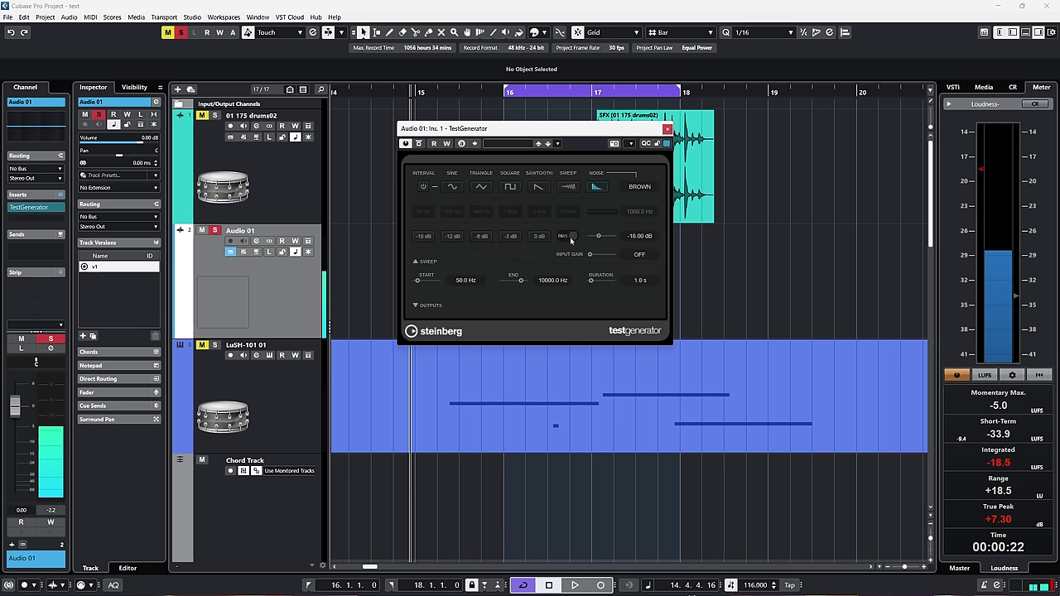
{"action": "left_click", "coordinate": [566, 237]}
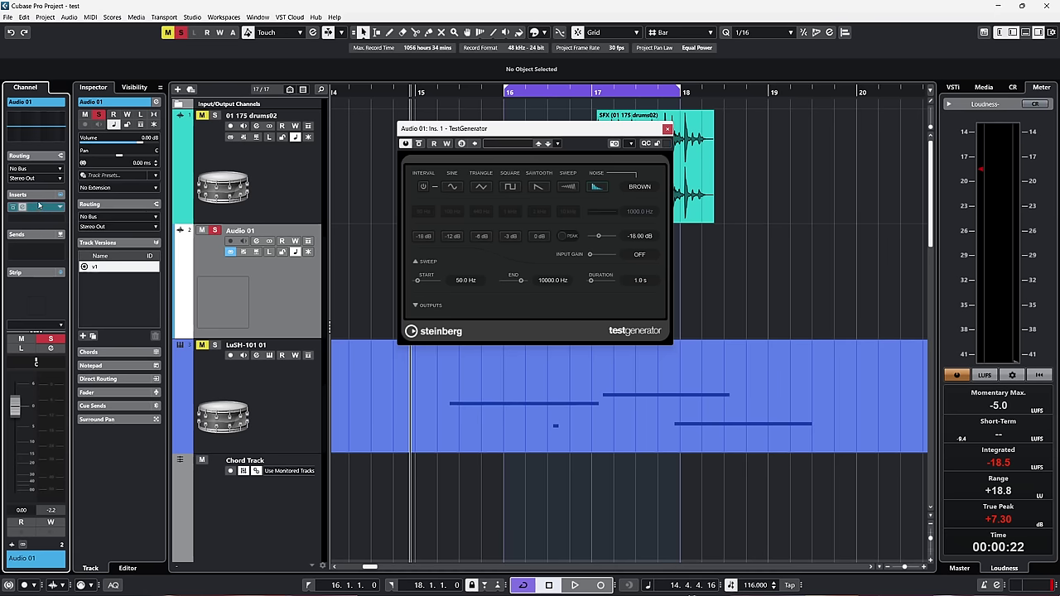
Remove TestGenerator from Audio 01's first insert slot
{"action": "left_click_drag", "start_coordinate": [39, 210], "coordinate": [49, 142]}
{"action": "left_click_drag", "start_coordinate": [49, 142], "coordinate": [50, 141]}
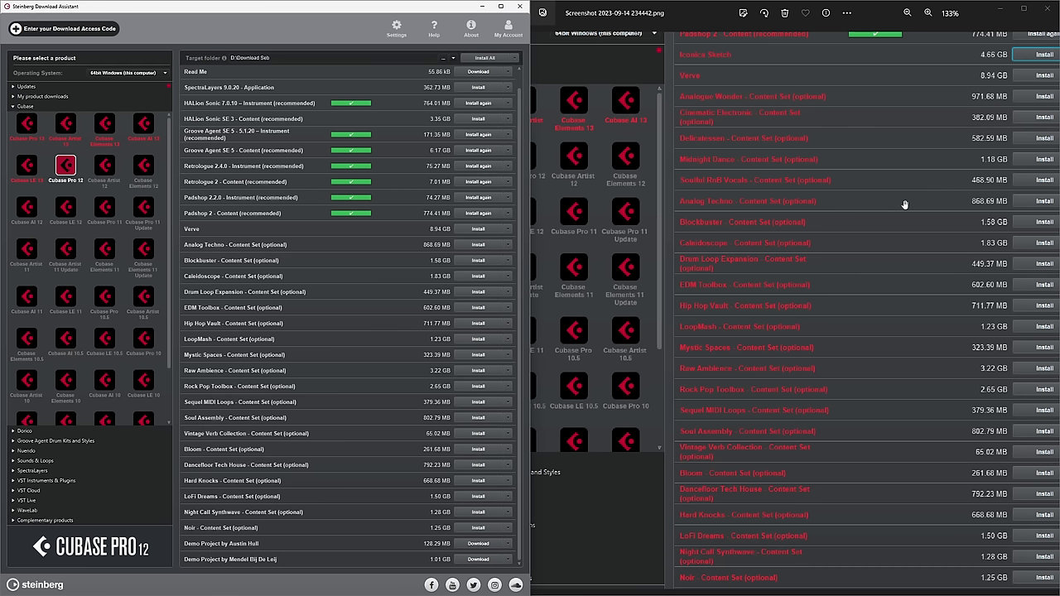